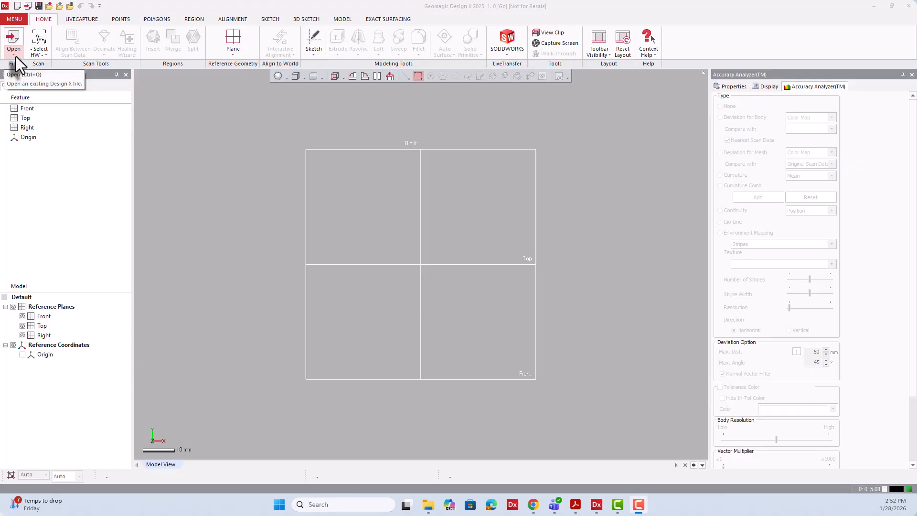
# Step: Import the 1_Machined.stl scan into the empty model with millimetres as the unit
pyautogui.click(14, 54)
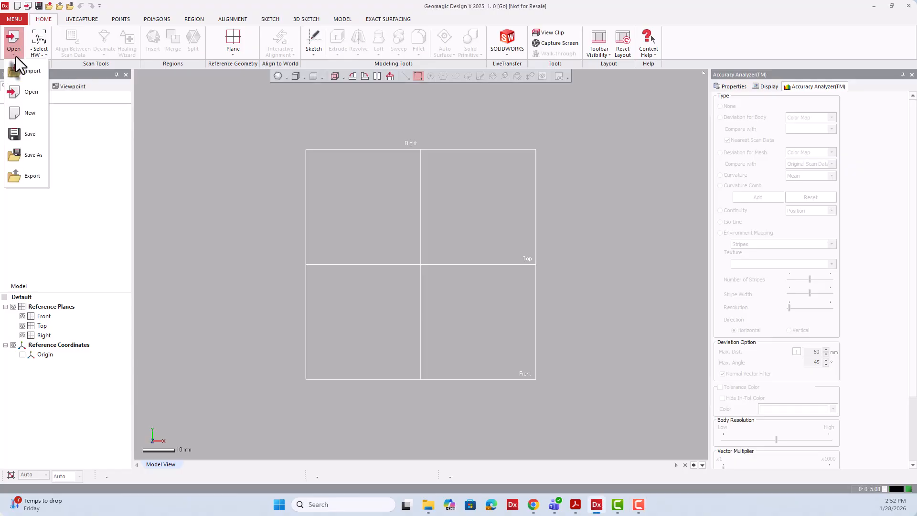
pyautogui.click(42, 73)
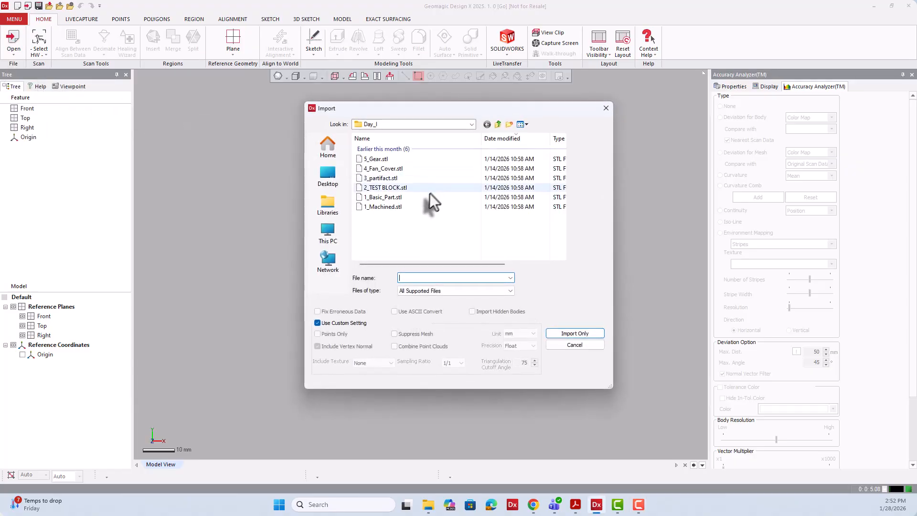
pyautogui.click(389, 208)
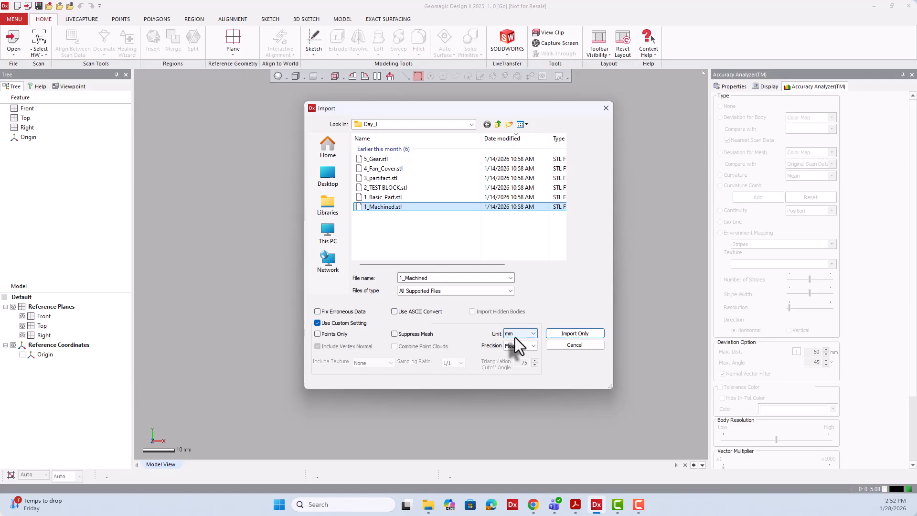
pyautogui.click(564, 335)
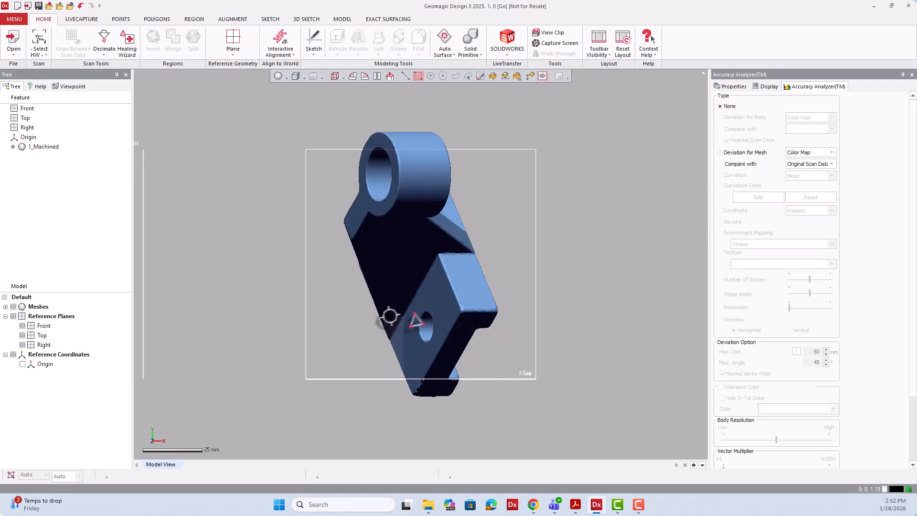
pyautogui.moveTo(389, 315); pyautogui.dragTo(323, 236, button='right')
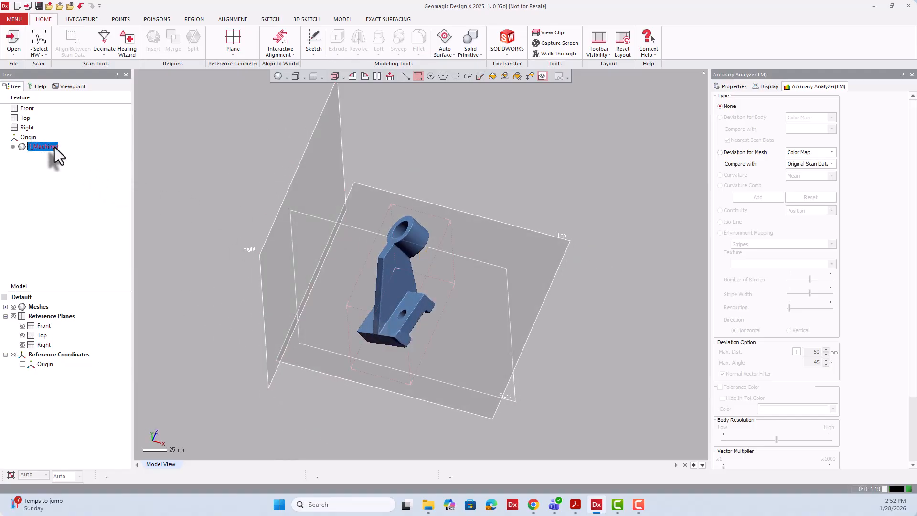
# Step: Examine the bounding box size and mesh details in the properties of the 1_Machined mesh
pyautogui.click(731, 86)
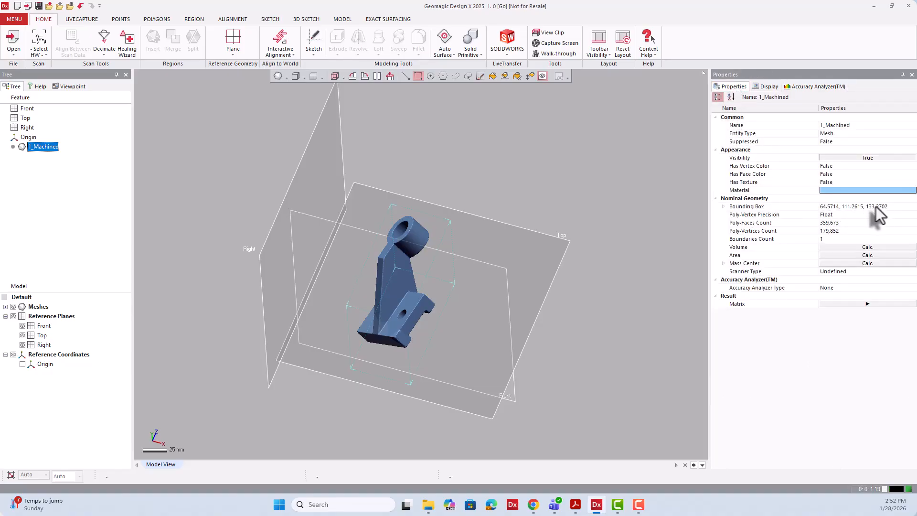
pyautogui.click(844, 208)
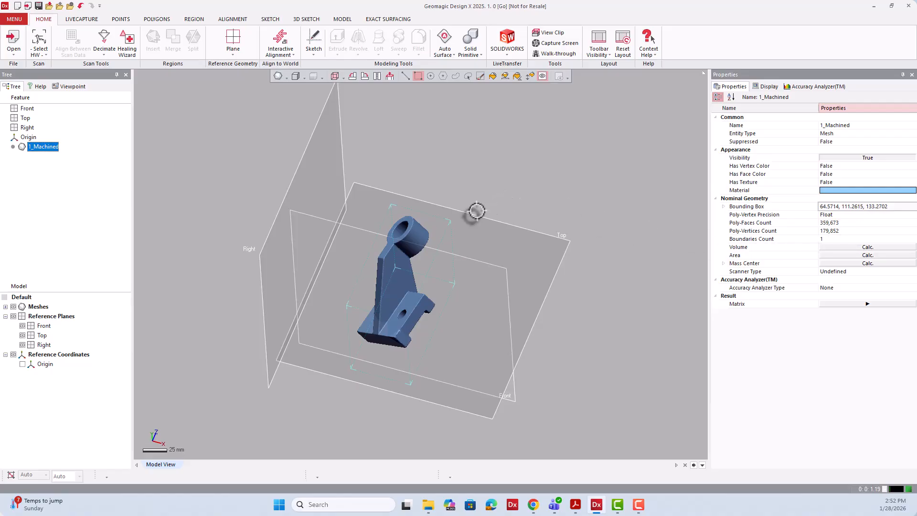
pyautogui.scroll(-2, 475, 211)
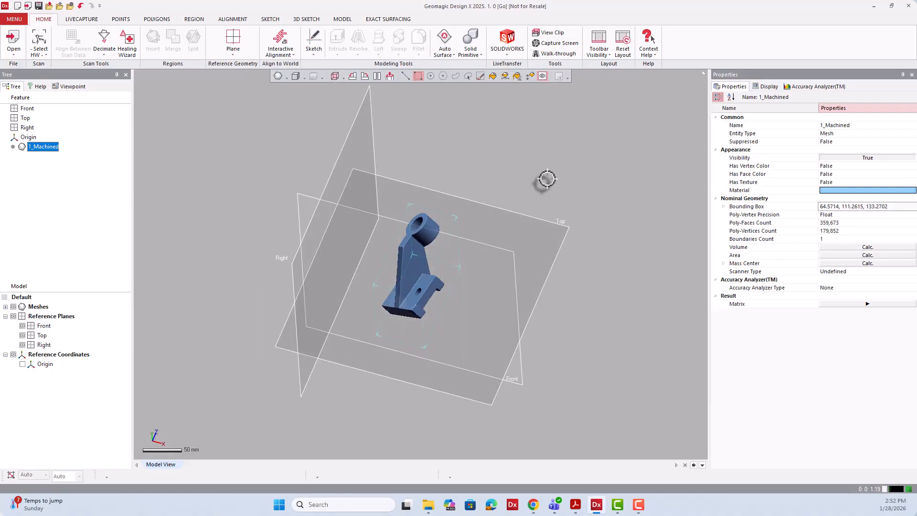
# Step: Change the material of the 1_Machined mesh to the bright yellow preset and clear the selection
pyautogui.click(830, 190)
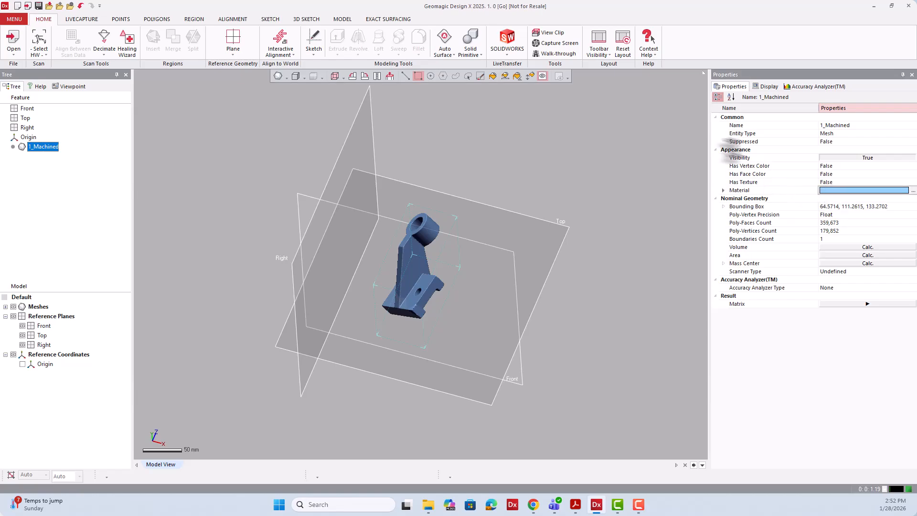
pyautogui.click(41, 147)
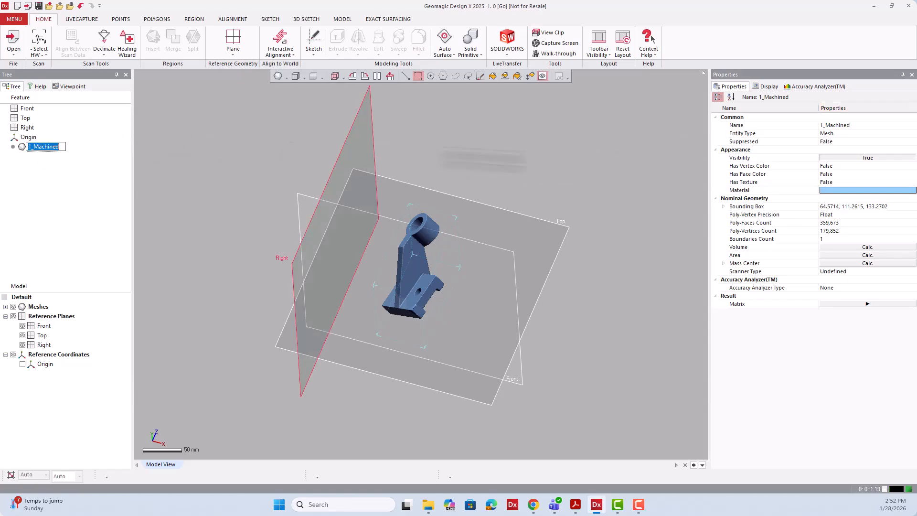
pyautogui.click(72, 144)
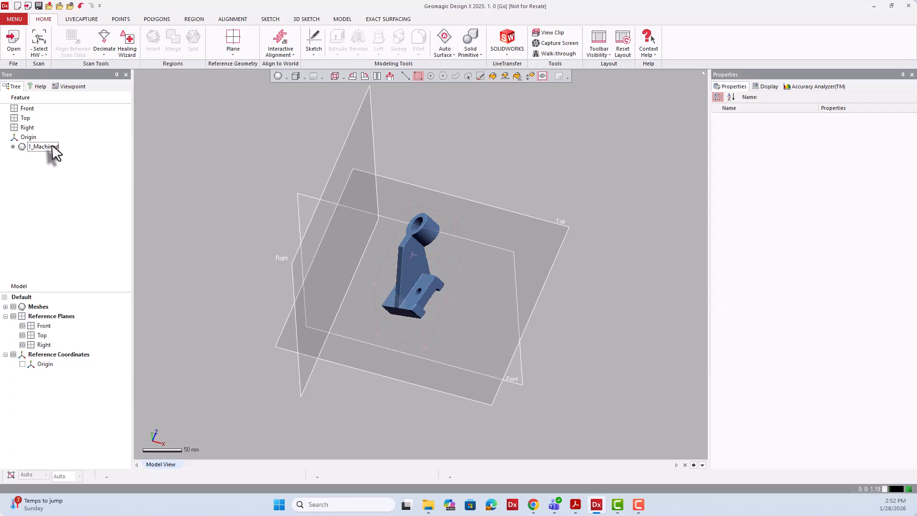
pyautogui.click(52, 146)
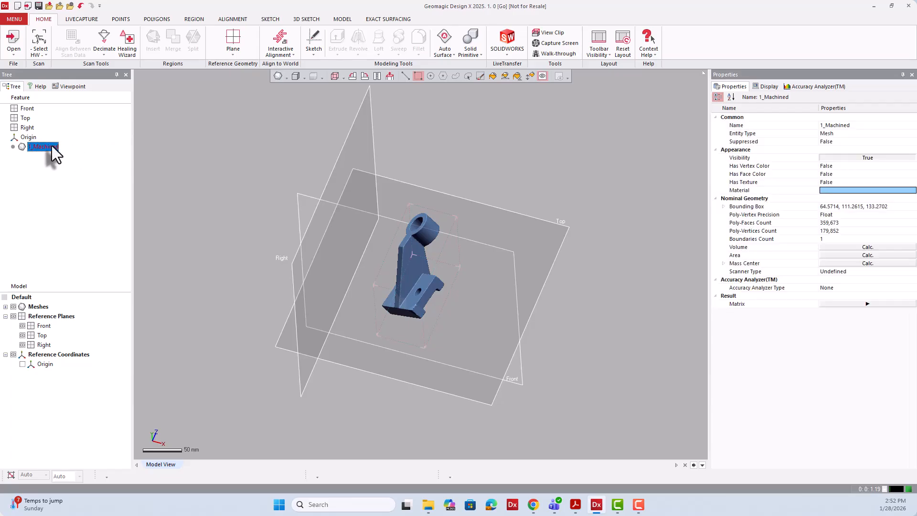
pyautogui.click(867, 190)
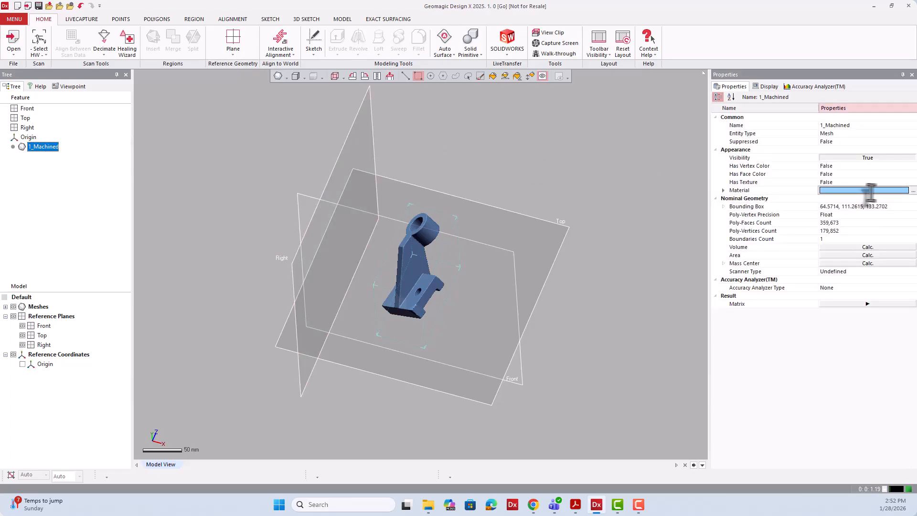
pyautogui.click(913, 191)
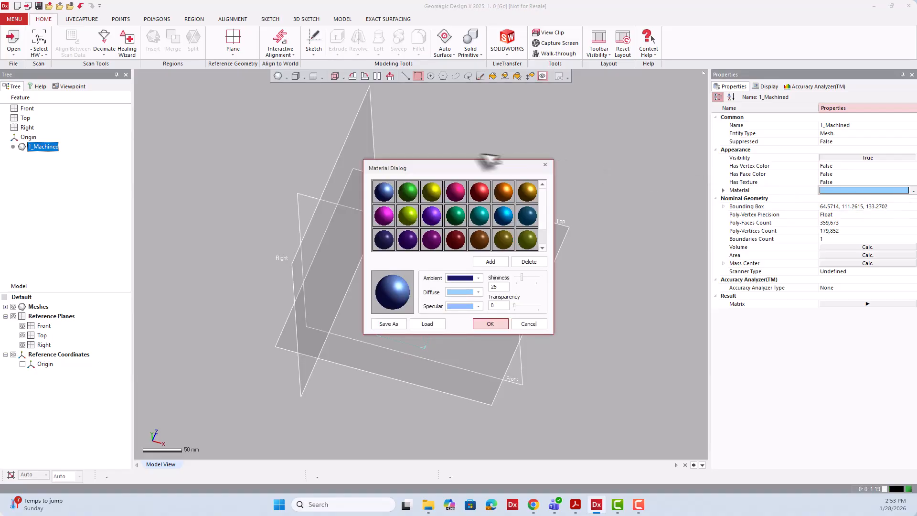
pyautogui.moveTo(489, 161); pyautogui.dragTo(638, 261)
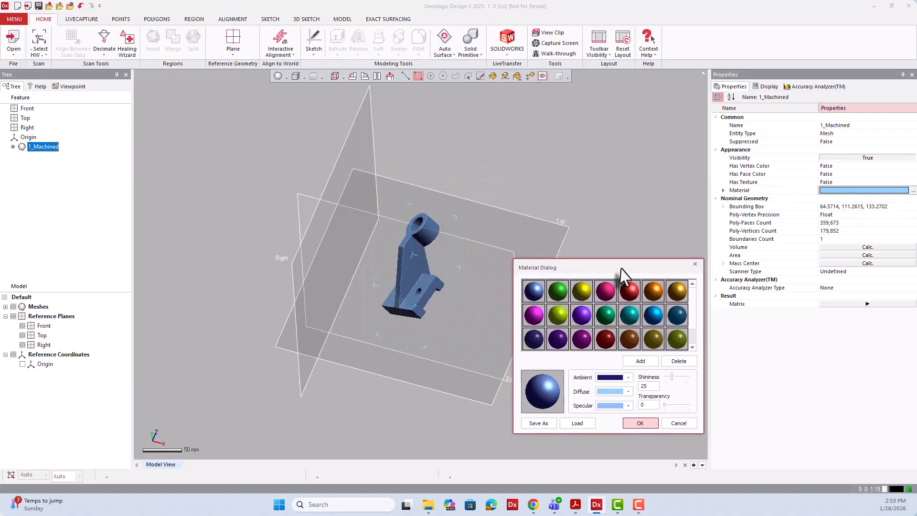
pyautogui.click(578, 288)
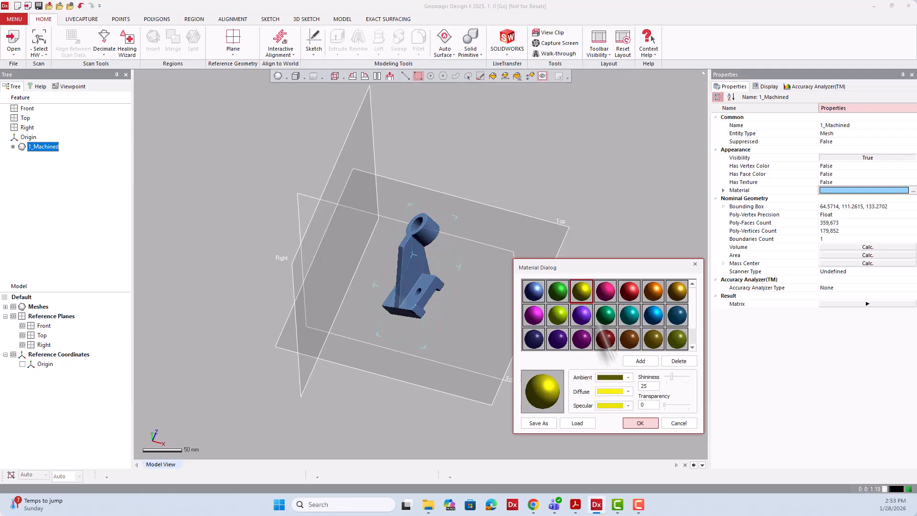
pyautogui.click(640, 423)
pyautogui.click(554, 319)
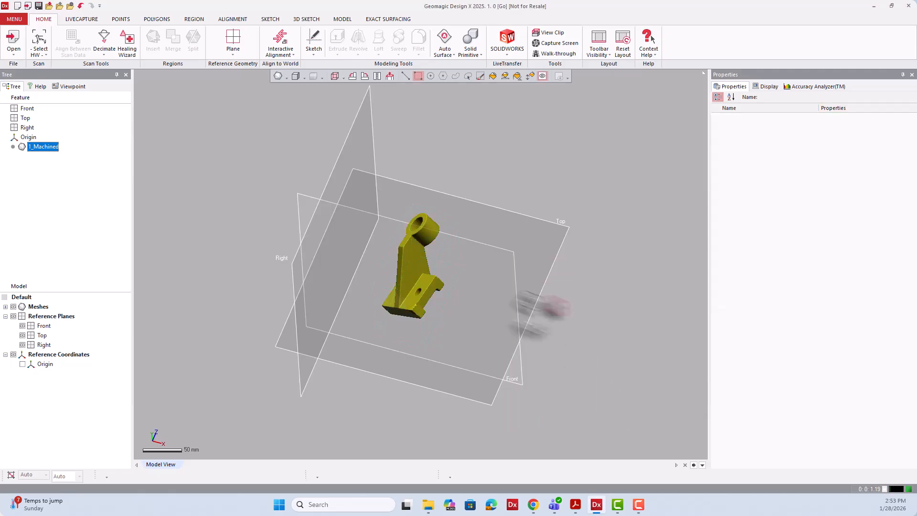
# Step: Examine the mesh's orientation relative to the reference planes from several angles, including the front, left and top standard views
pyautogui.moveTo(428, 257)
pyautogui.mouseDown(button='right')
pyautogui.moveTo(618, 275)
pyautogui.moveTo(495, 260)
pyautogui.moveTo(393, 213)
pyautogui.mouseUp(button='right')
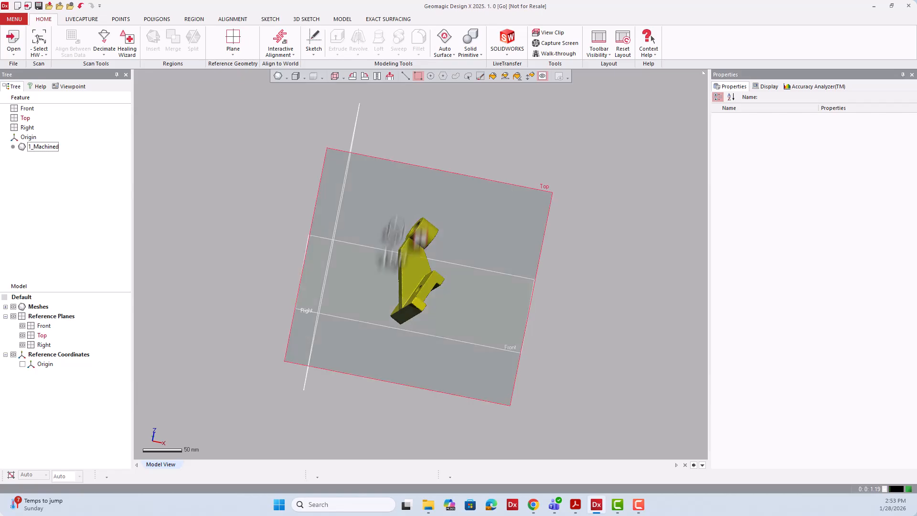
pyautogui.scroll(-3, 344, 279)
pyautogui.moveTo(474, 282); pyautogui.dragTo(282, 282, button='right')
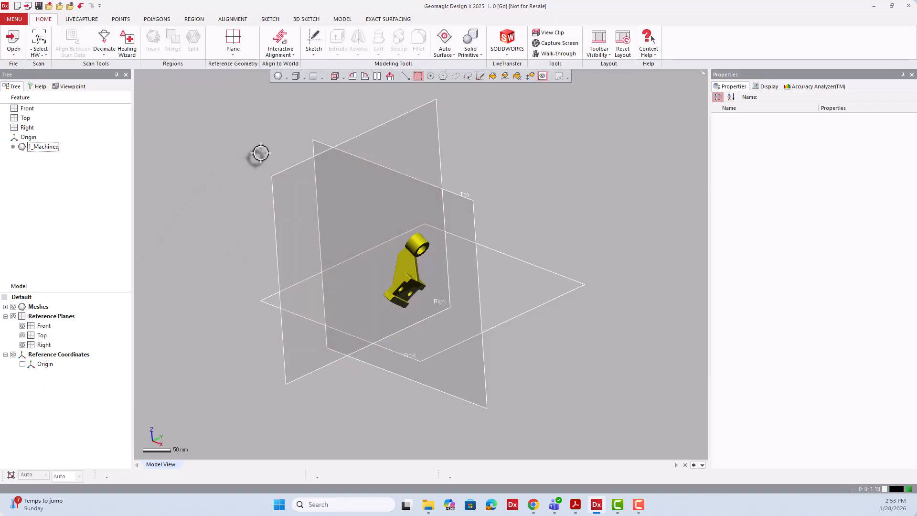
pyautogui.hotkey('ctrl', '1')
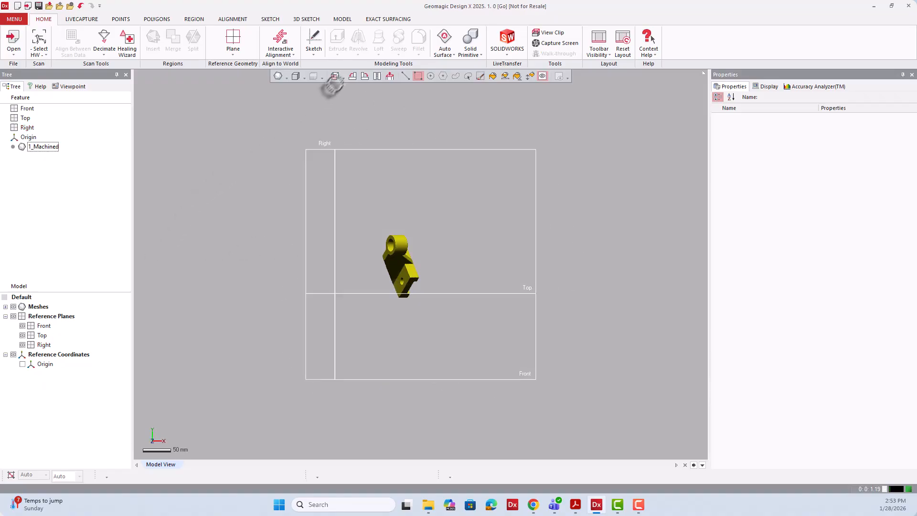
pyautogui.click(343, 79)
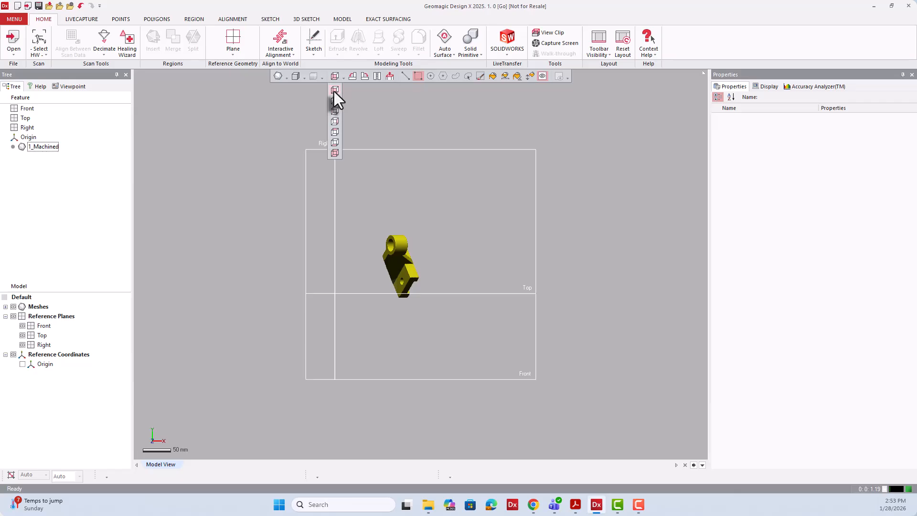
pyautogui.click(334, 90)
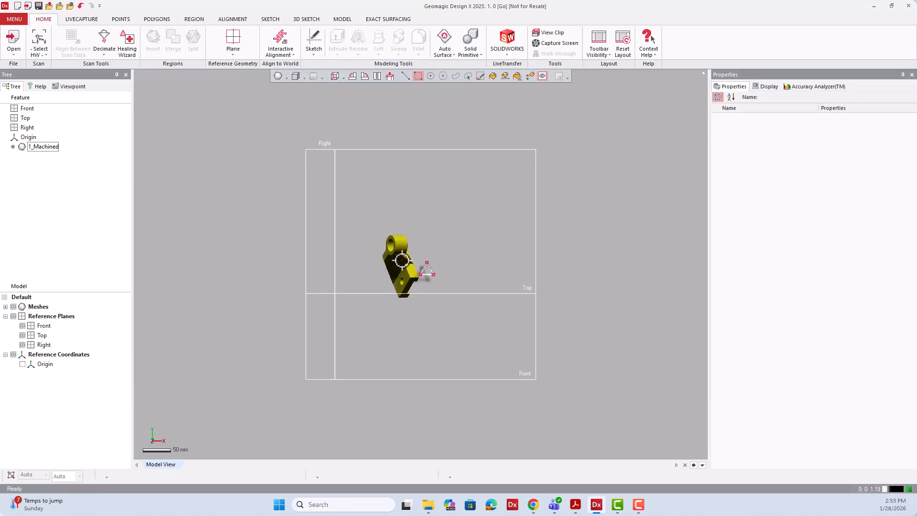
pyautogui.scroll(5, 402, 261)
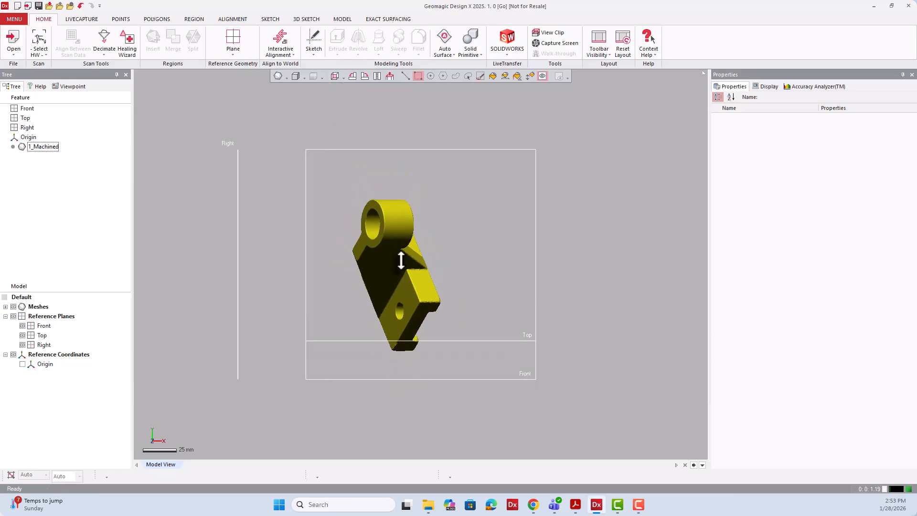
pyautogui.click(343, 76)
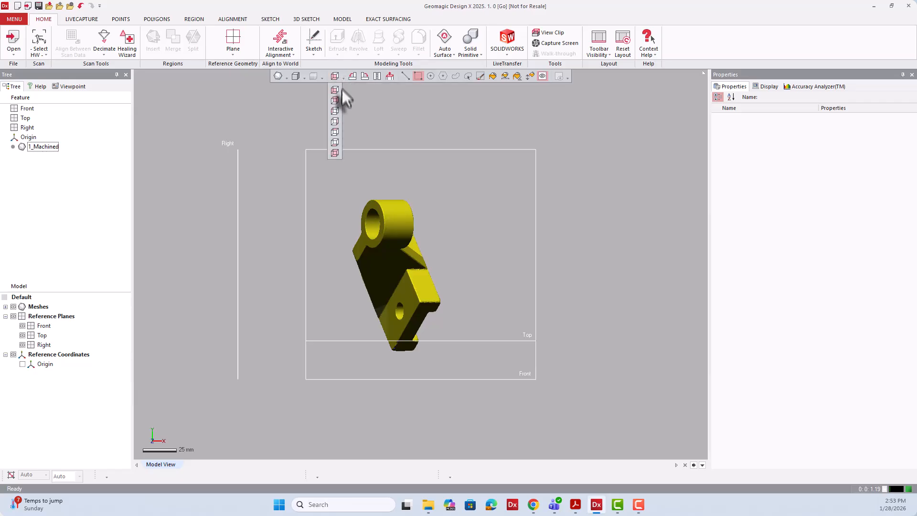
pyautogui.click(338, 110)
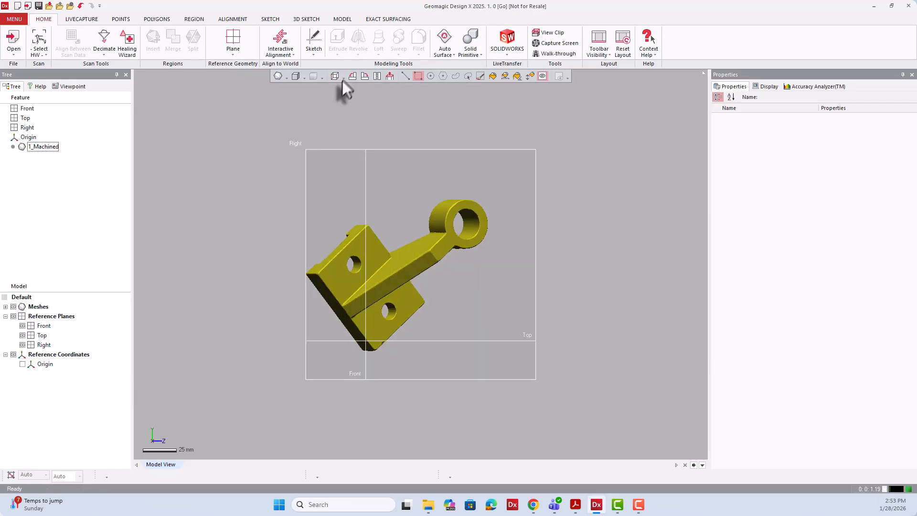
pyautogui.click(343, 77)
pyautogui.click(336, 133)
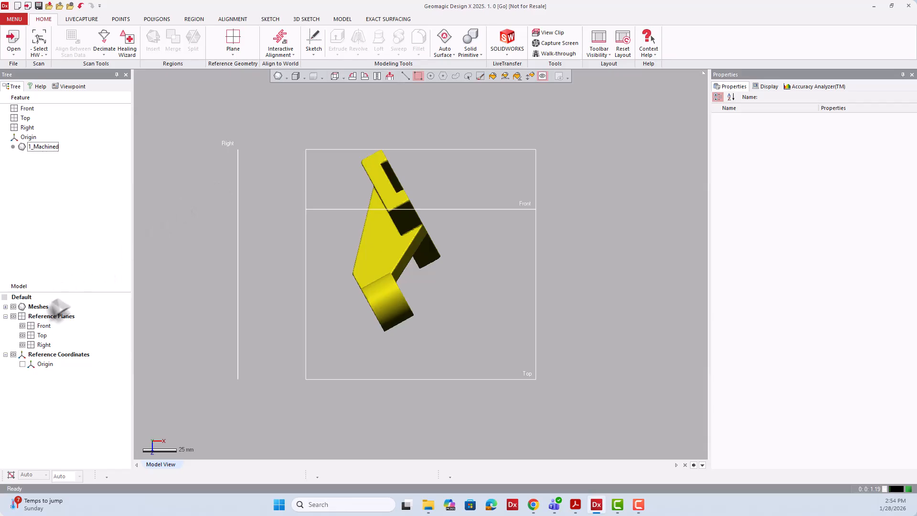
# Step: Hide the Front, Top and Right reference planes
pyautogui.click(22, 325)
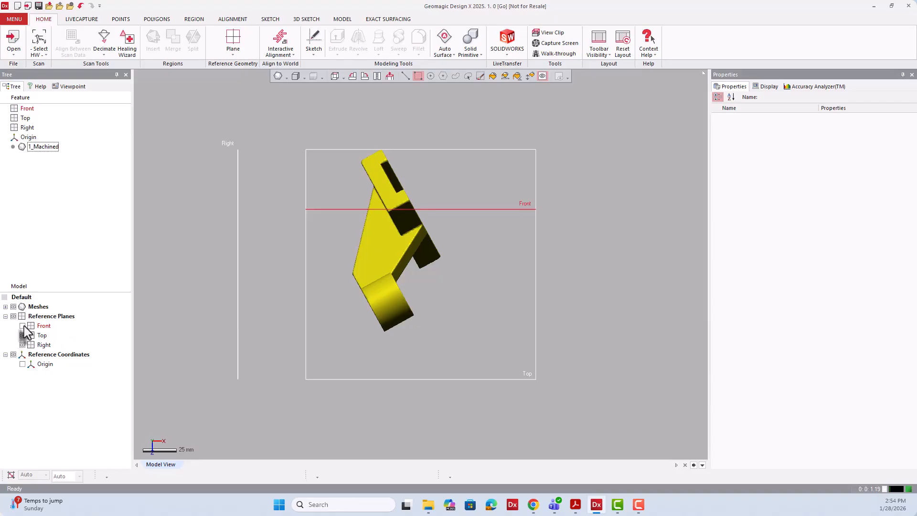
pyautogui.click(24, 334)
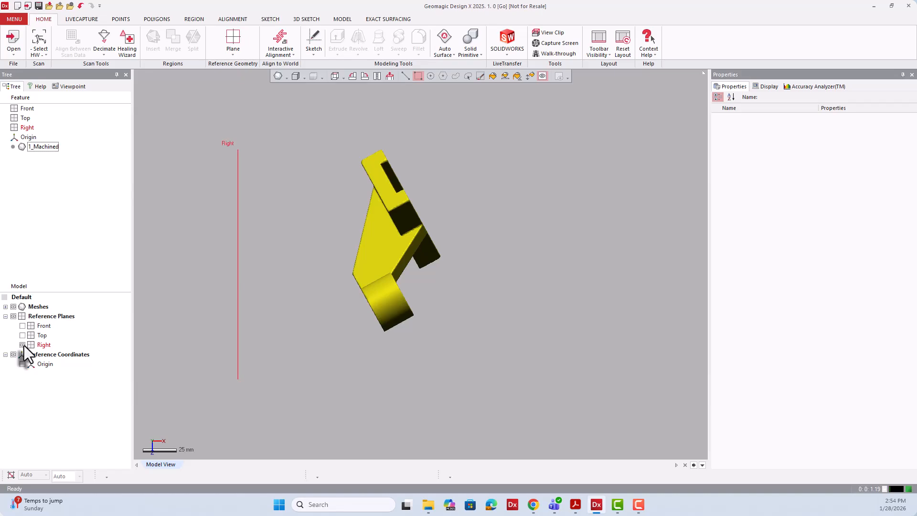
pyautogui.click(23, 345)
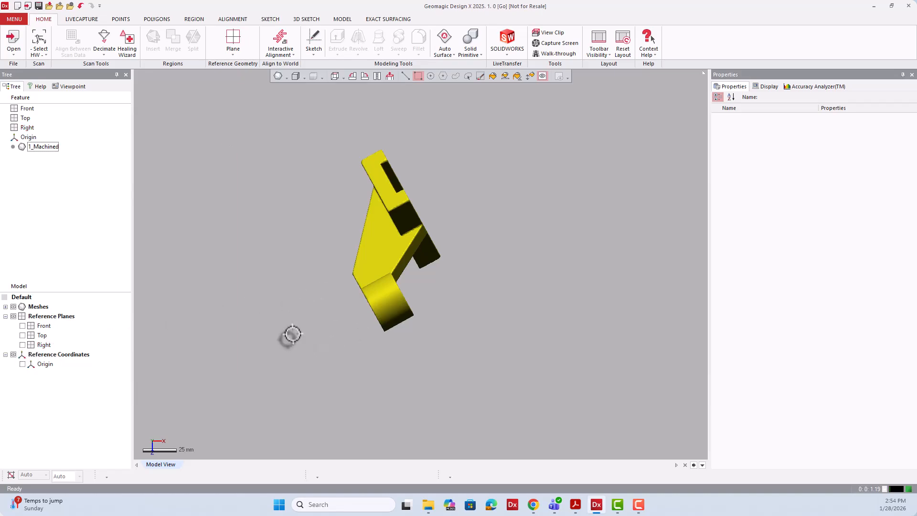
# Step: Switch to the mesh face selection mode and select the poly-faces on the flat side of the rib
pyautogui.moveTo(280, 352); pyautogui.dragTo(262, 286, button='right')
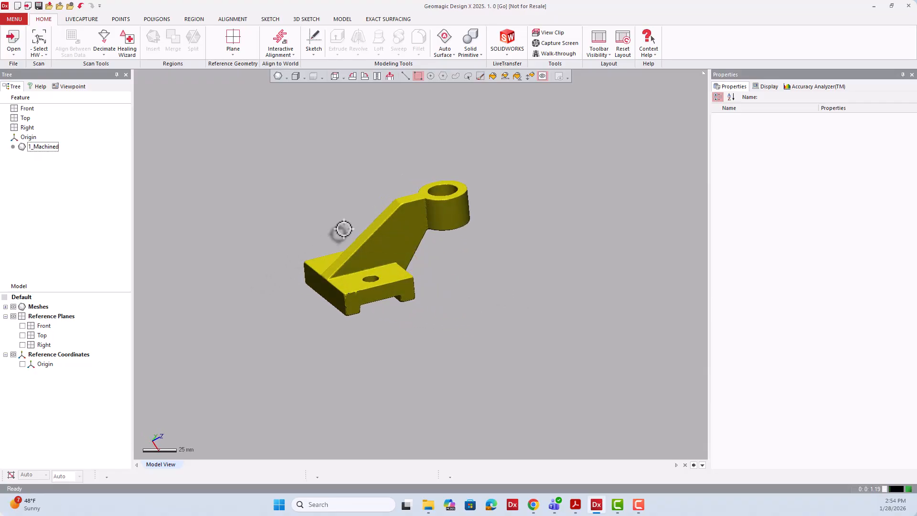
pyautogui.scroll(5, 343, 230)
pyautogui.moveTo(343, 231); pyautogui.dragTo(538, 313, button='right')
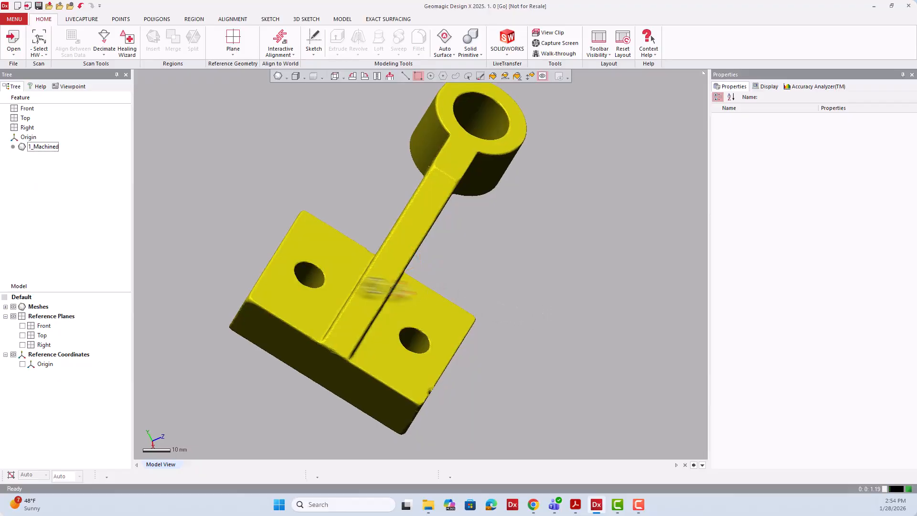
pyautogui.moveTo(408, 308); pyautogui.dragTo(227, 226, button='right')
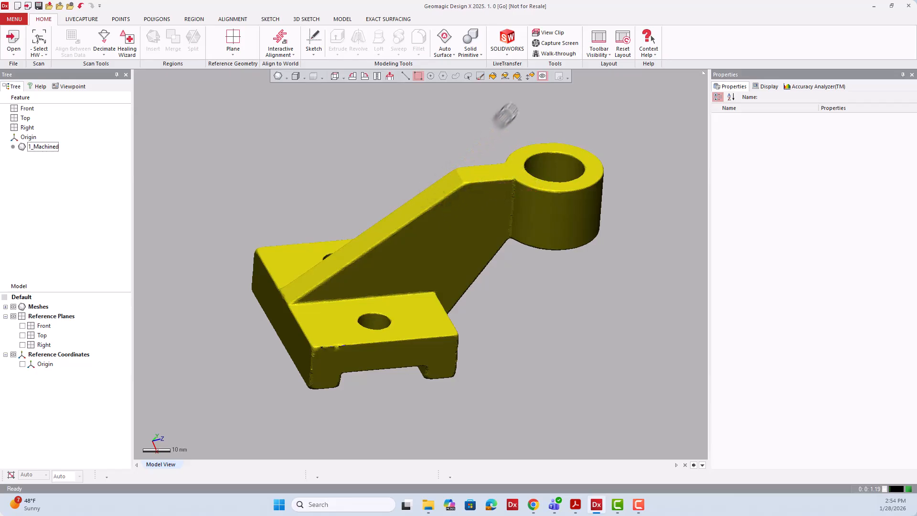
pyautogui.click(531, 78)
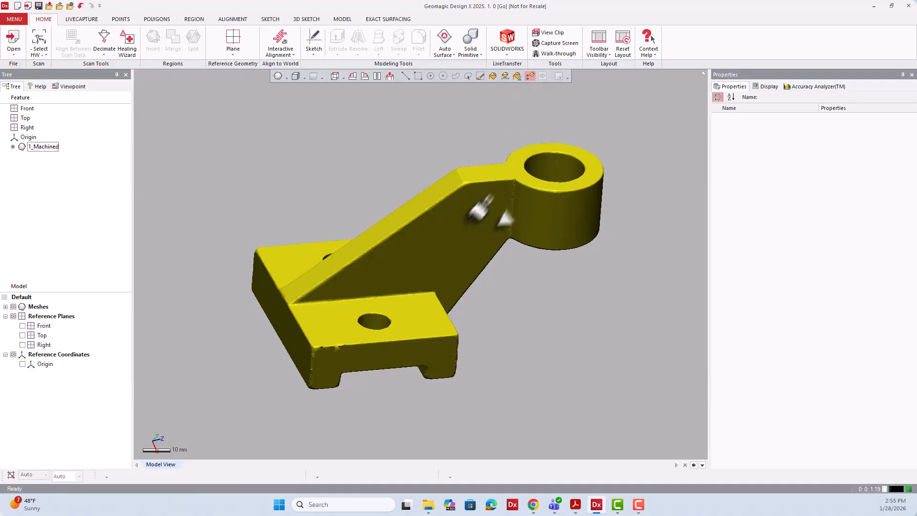
pyautogui.click(457, 232)
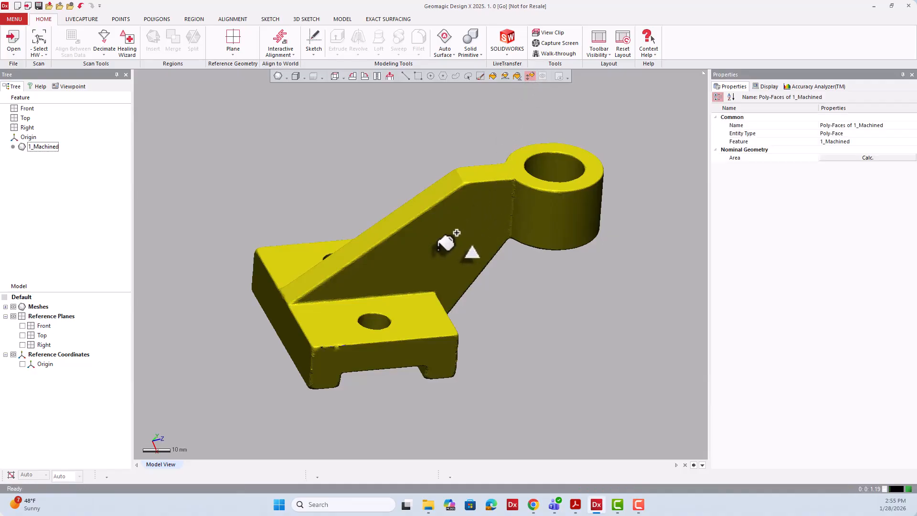
pyautogui.moveTo(435, 230); pyautogui.dragTo(485, 311, button='right')
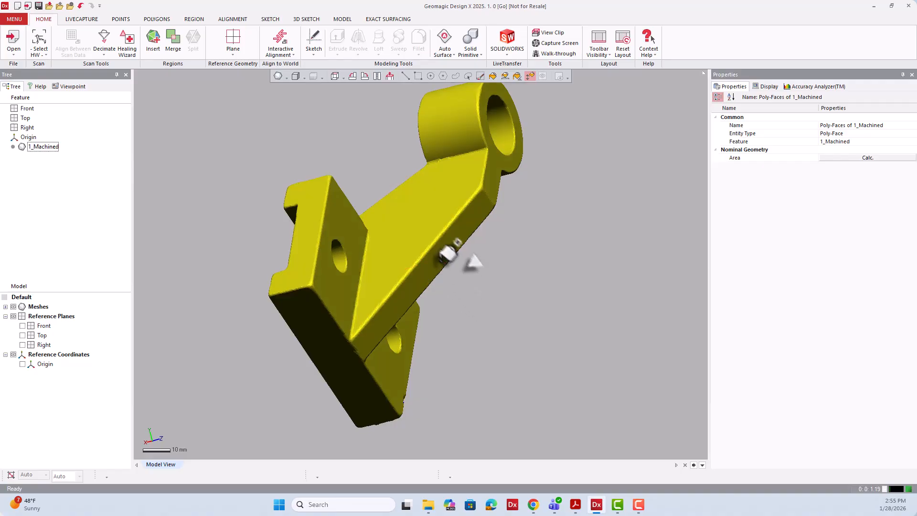
pyautogui.moveTo(471, 262); pyautogui.dragTo(246, 167, button='right')
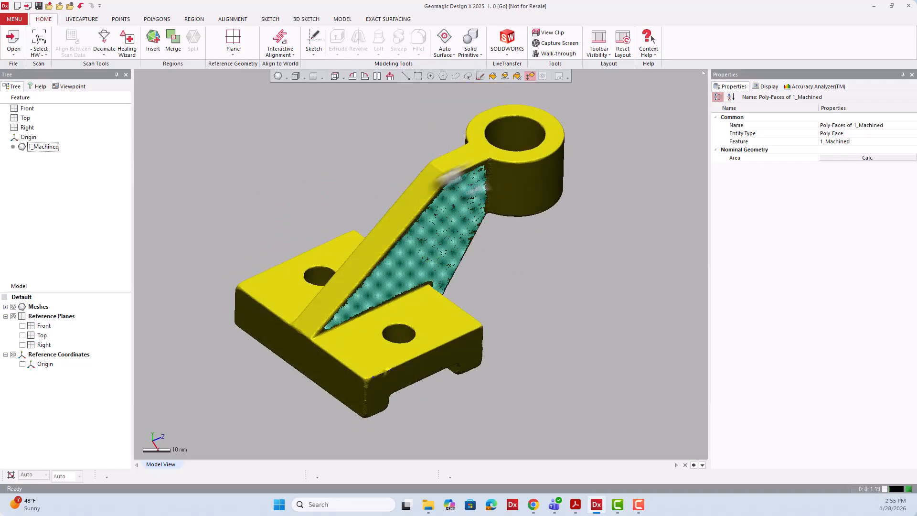
pyautogui.moveTo(454, 204); pyautogui.dragTo(346, 204, button='right')
pyautogui.click(419, 225)
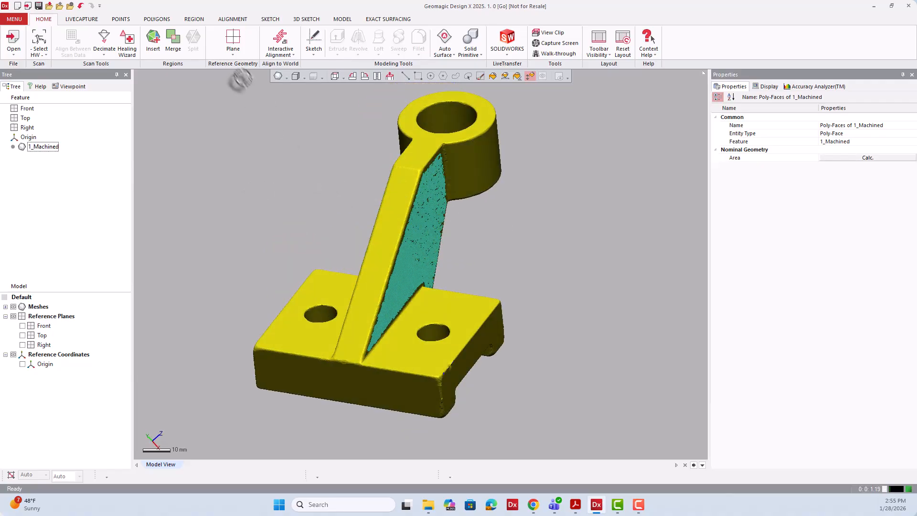
pyautogui.click(236, 56)
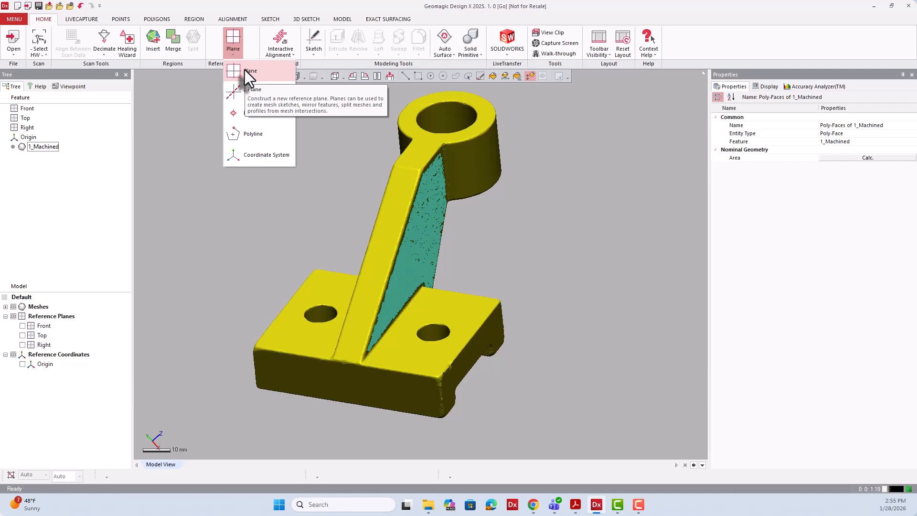
pyautogui.click(301, 195)
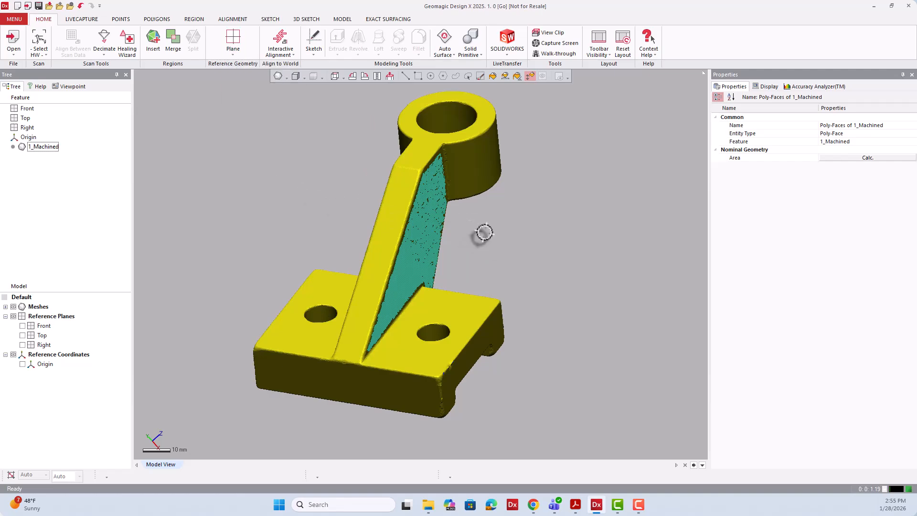
pyautogui.click(467, 242)
# Step: Select the poly-faces on the rib's flat side and extract a best-fit reference plane from them with outlier removal at 3 sigma
pyautogui.moveTo(418, 227); pyautogui.dragTo(430, 240, button='right')
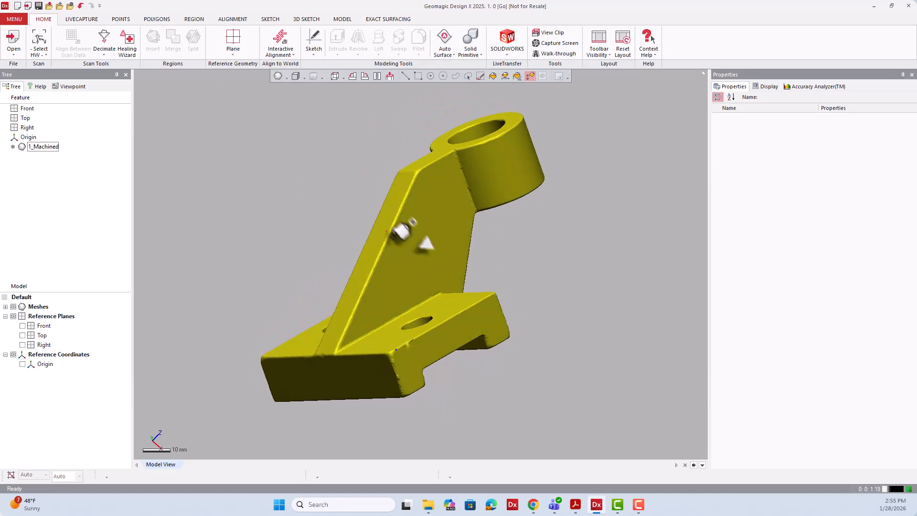
pyautogui.click(411, 238)
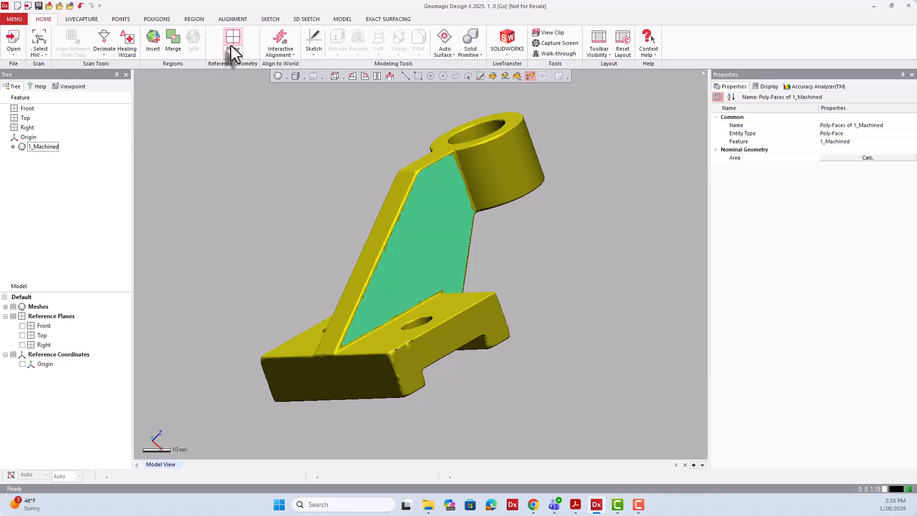
pyautogui.click(341, 19)
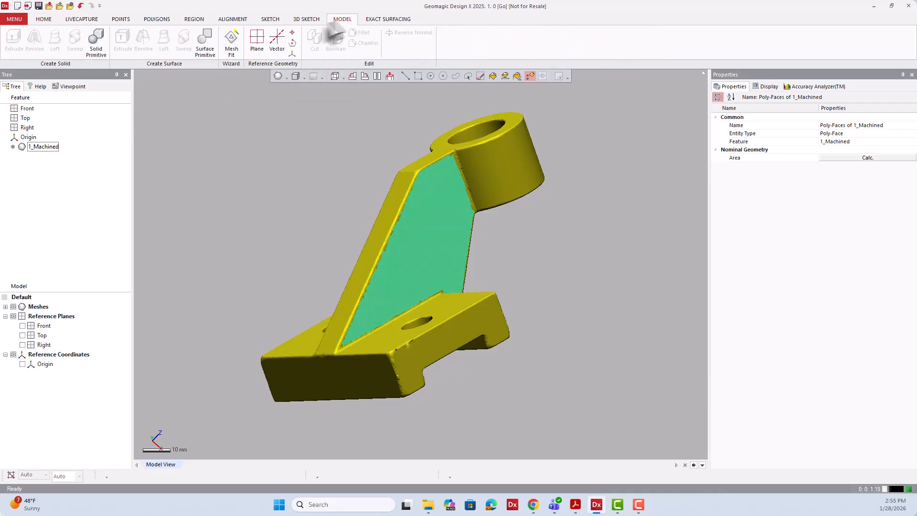
pyautogui.click(262, 38)
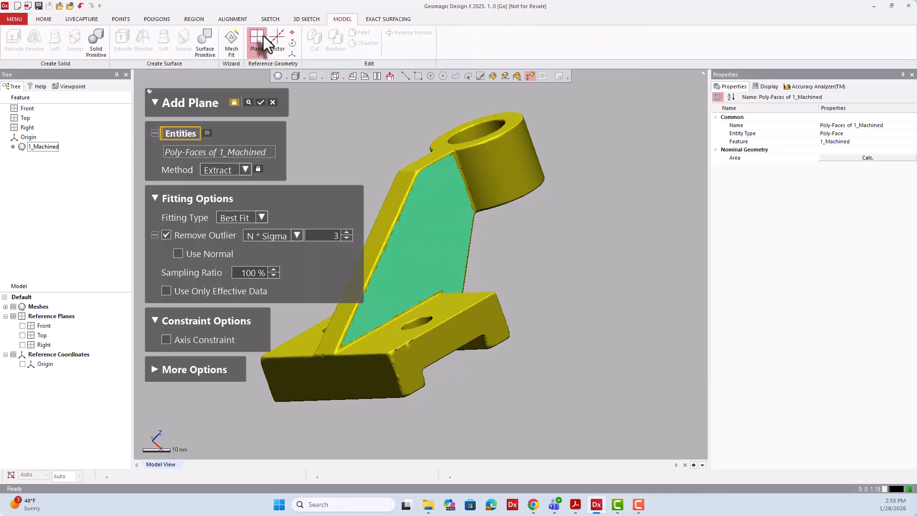
pyautogui.click(249, 103)
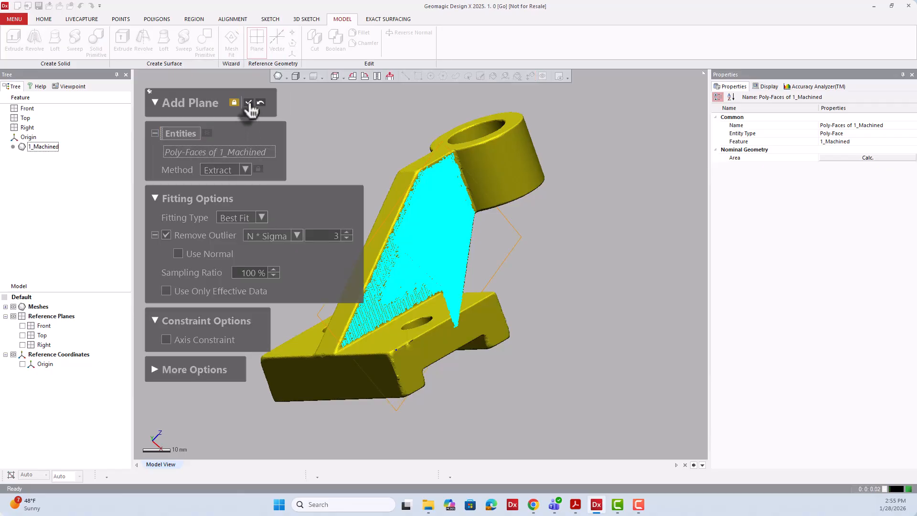
pyautogui.moveTo(473, 187); pyautogui.dragTo(509, 203, button='right')
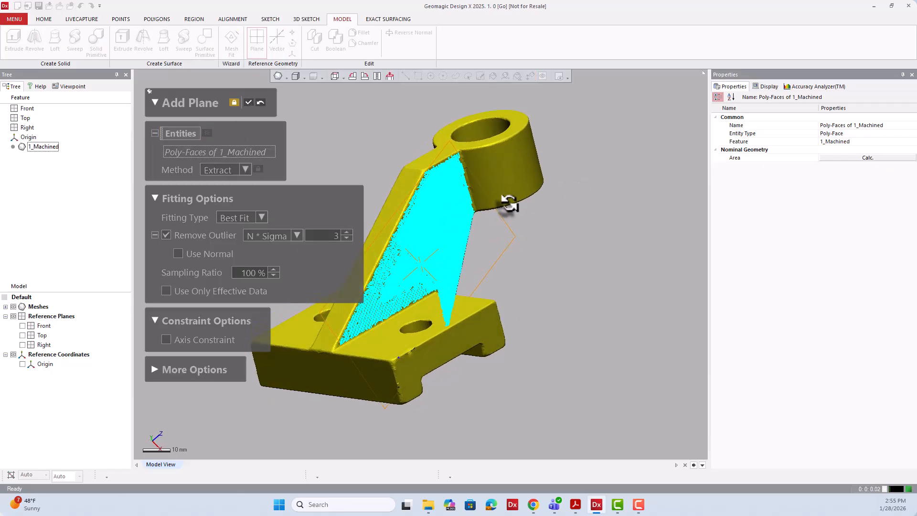
pyautogui.click(249, 103)
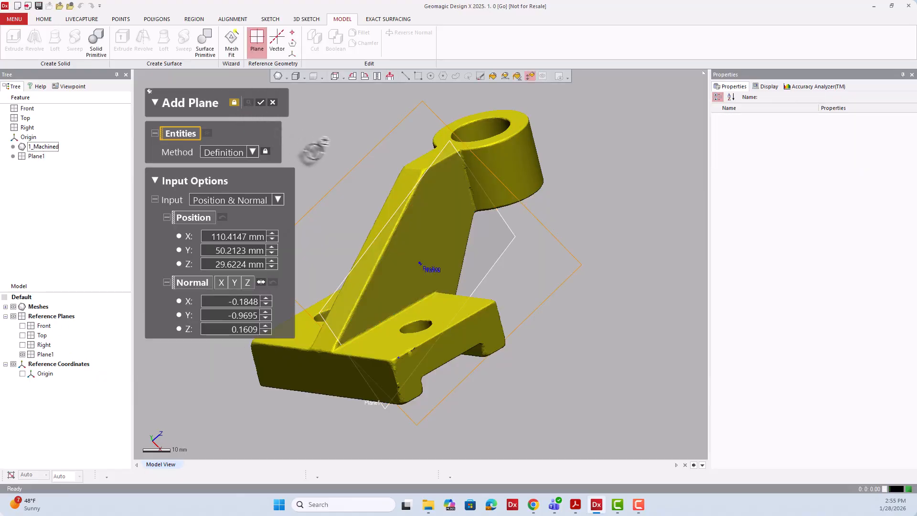
# Step: Extract a second best-fit reference plane from the poly-faces on the opposite flat side of the rib and finish Add Plane
pyautogui.moveTo(318, 146); pyautogui.dragTo(614, 260, button='right')
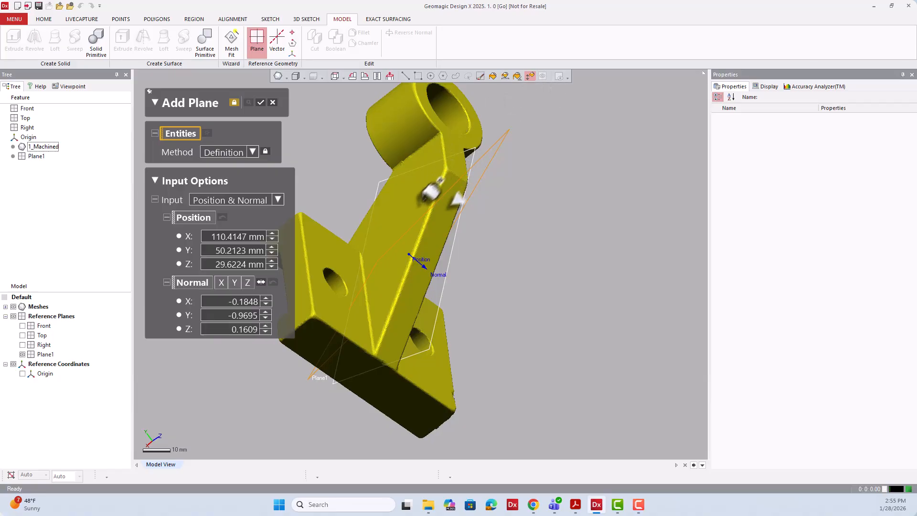
pyautogui.click(424, 189)
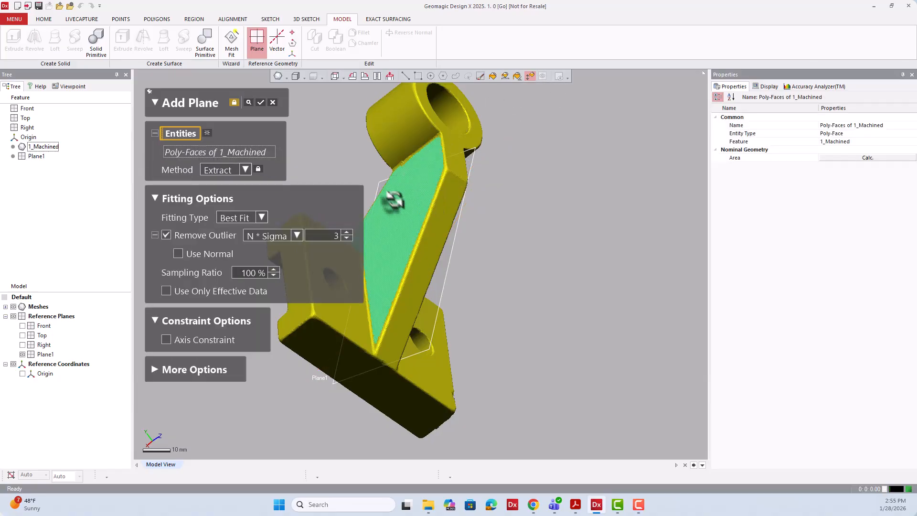
pyautogui.moveTo(391, 197); pyautogui.dragTo(343, 215, button='right')
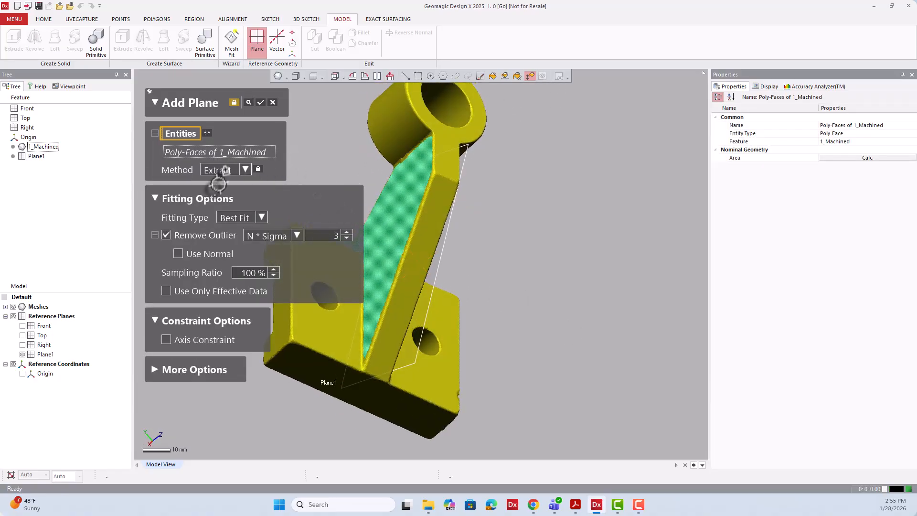
pyautogui.click(248, 102)
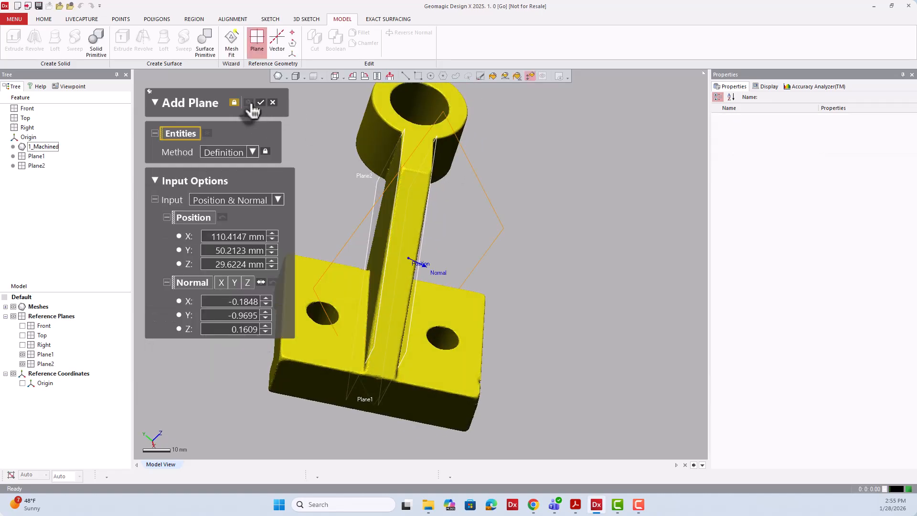
pyautogui.click(275, 109)
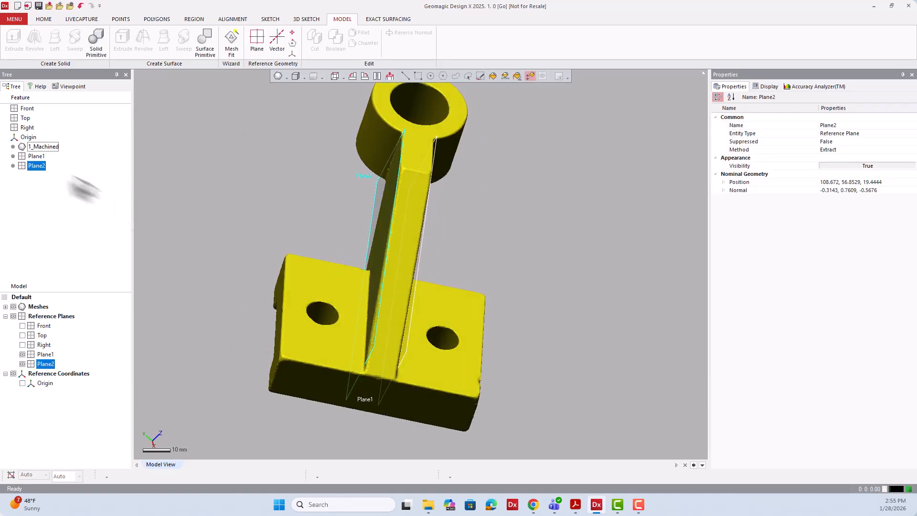
pyautogui.click(34, 157)
pyautogui.click(36, 165)
pyautogui.moveTo(268, 210); pyautogui.dragTo(292, 175, button='right')
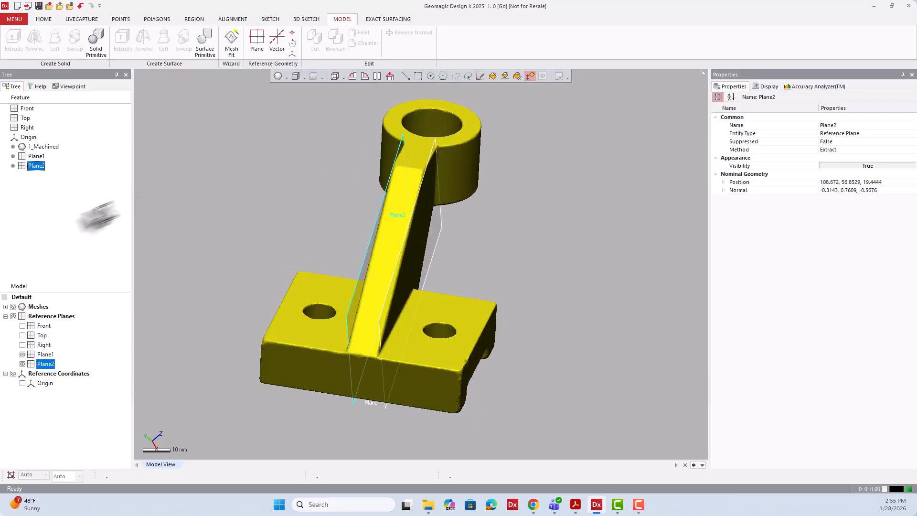
pyautogui.click(89, 210)
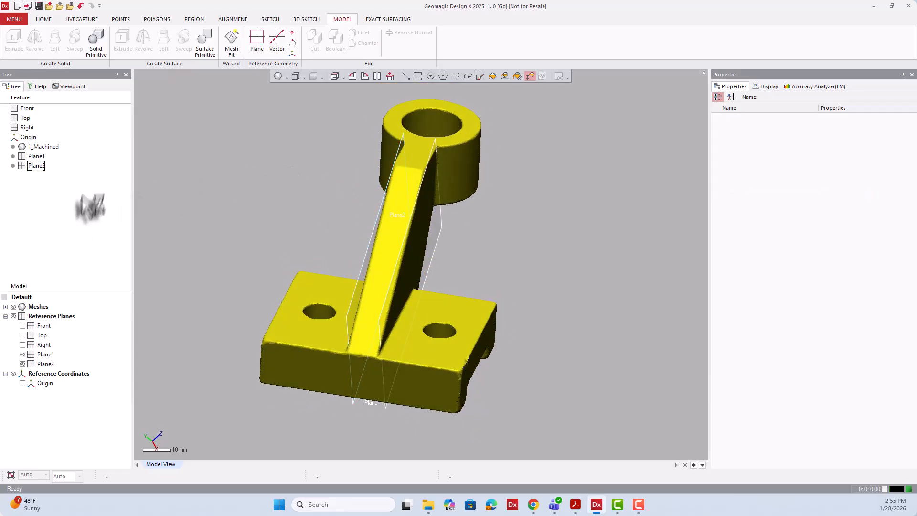
# Step: Add a mid-plane through the rib using the Average method with Plane1 and Plane2 as entities
pyautogui.click(263, 48)
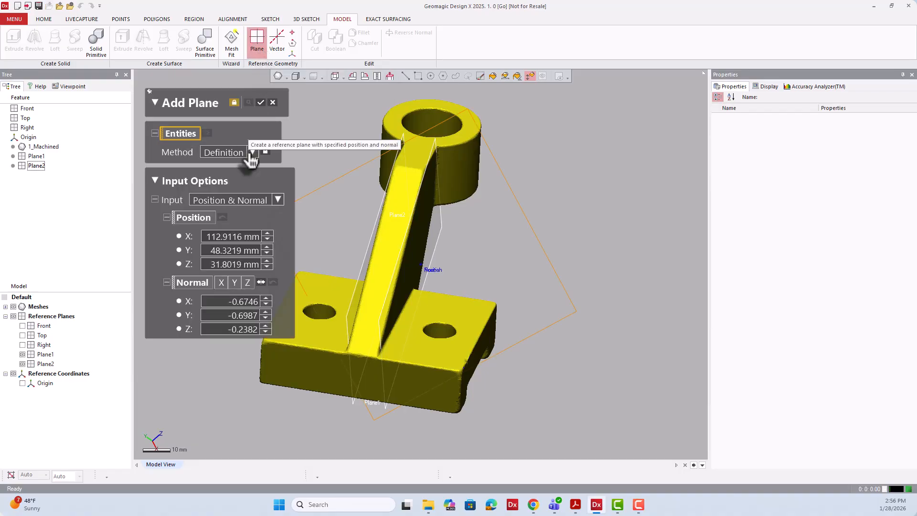
pyautogui.click(252, 153)
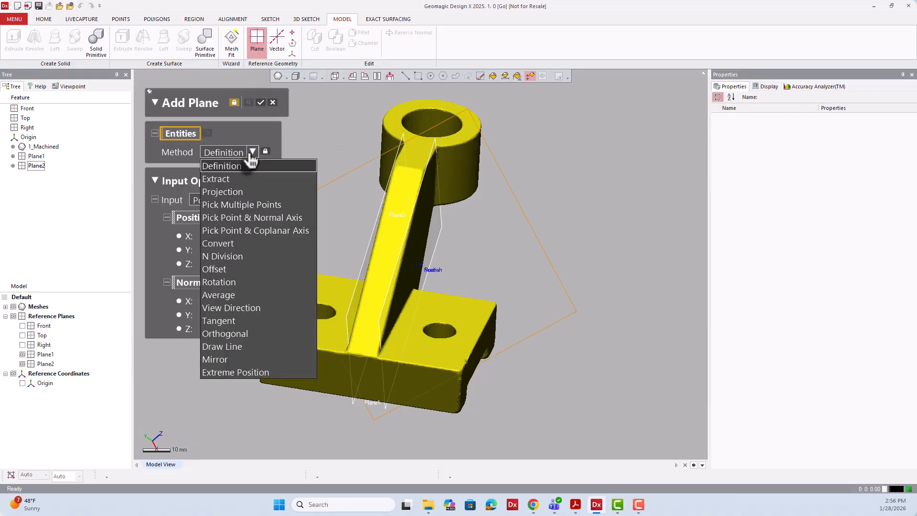
pyautogui.click(225, 295)
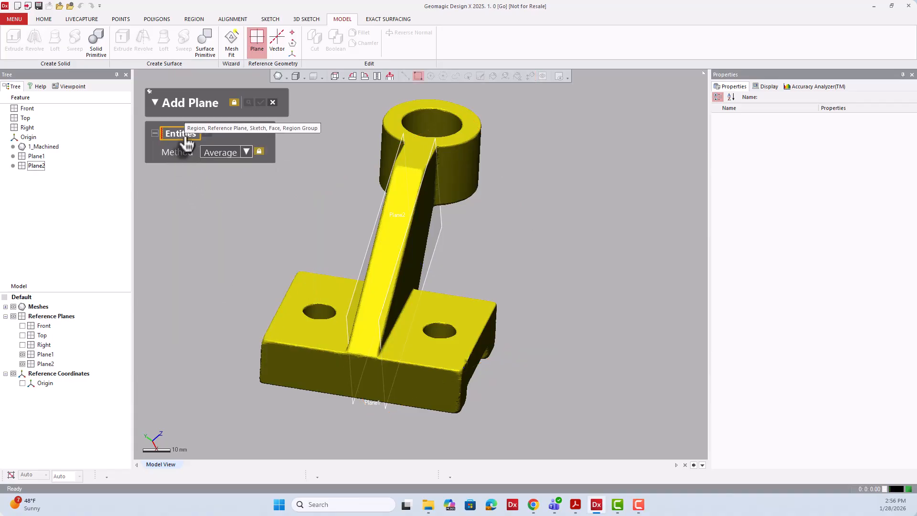
pyautogui.click(439, 233)
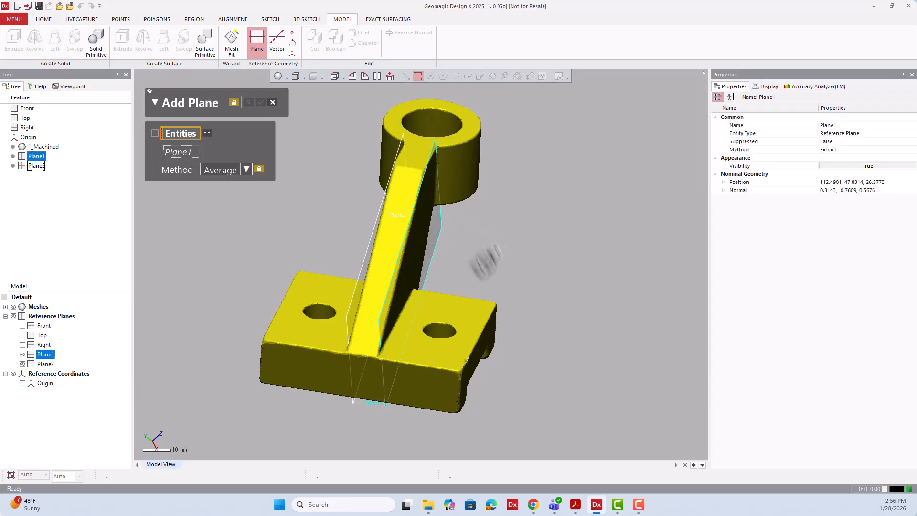
pyautogui.click(359, 273)
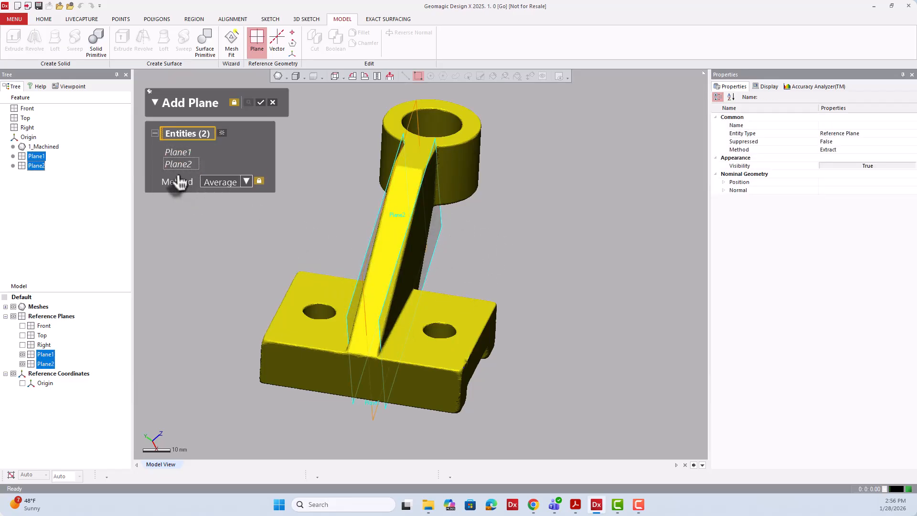
pyautogui.moveTo(339, 268); pyautogui.dragTo(199, 159, button='right')
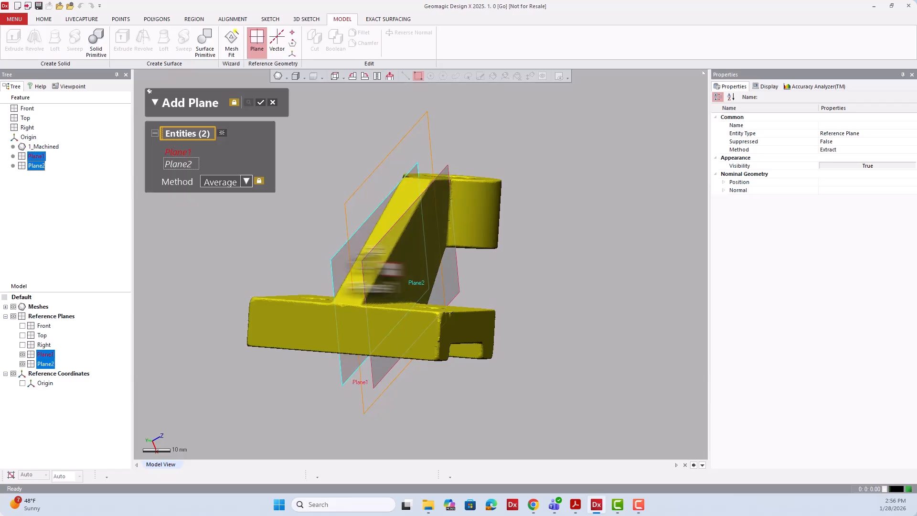
pyautogui.moveTo(377, 272); pyautogui.dragTo(459, 351, button='right')
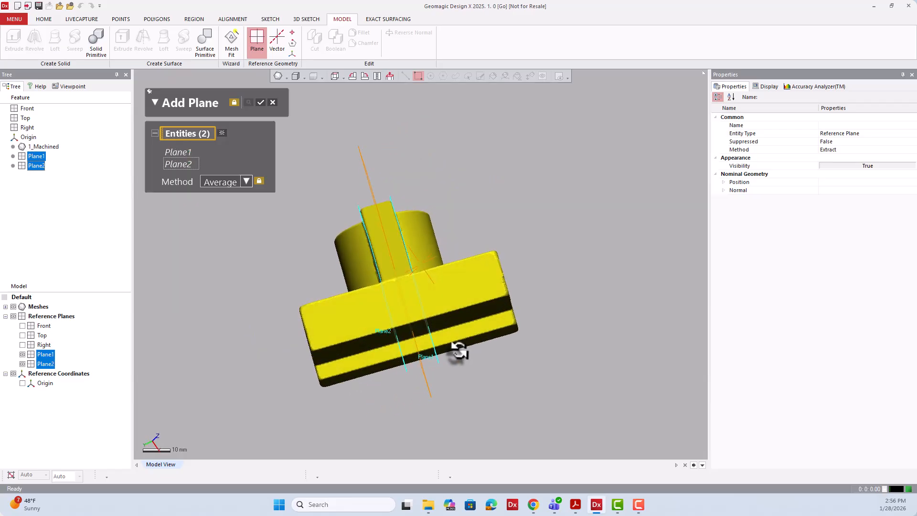
pyautogui.scroll(3, 368, 195)
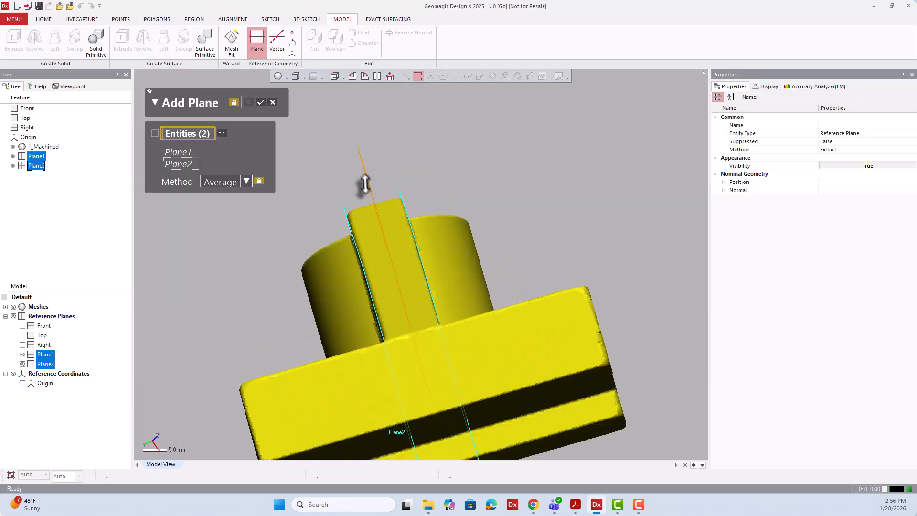
pyautogui.click(260, 103)
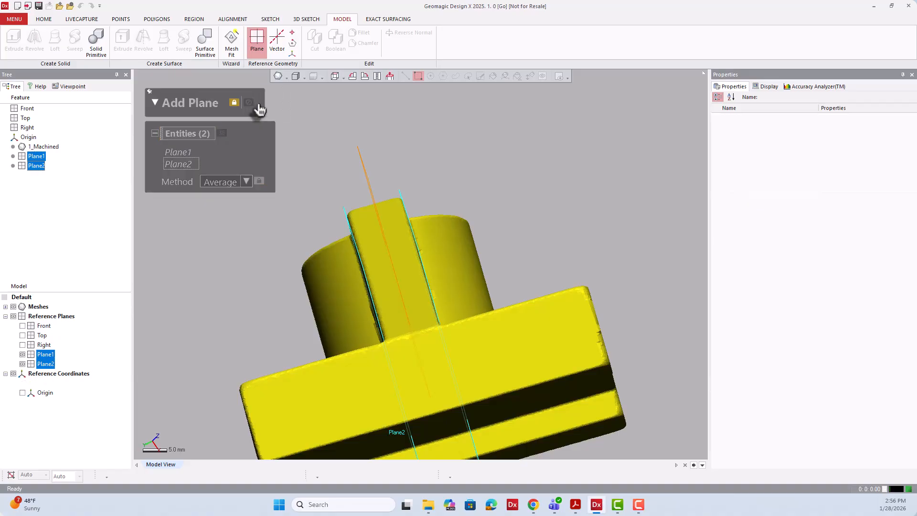
# Step: Hide Plane1 and Plane2, leaving only the averaged mid-plane displayed on the mesh
pyautogui.moveTo(270, 106); pyautogui.dragTo(388, 203, button='right')
pyautogui.scroll(-3, 416, 266)
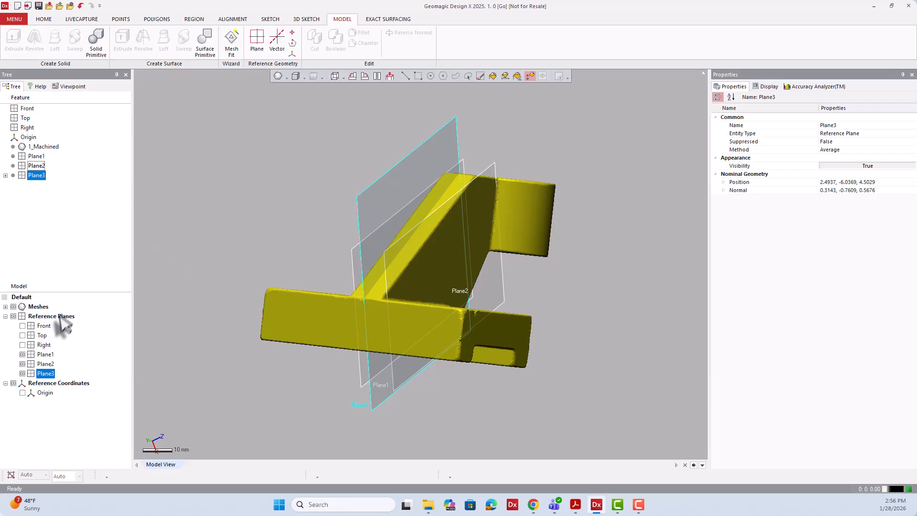
pyautogui.click(22, 354)
pyautogui.click(22, 364)
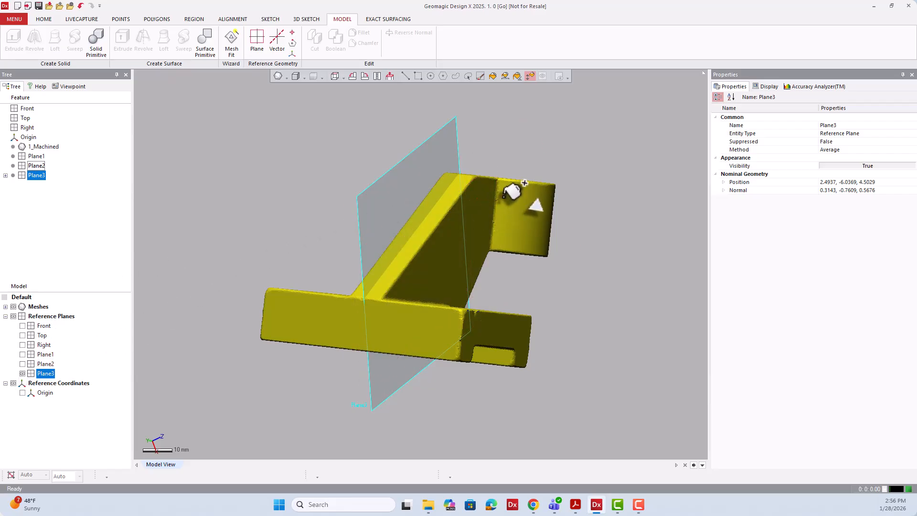
# Step: Extract a best-fit reference plane from the two upper base faces beside the rib, with outlier removal at 3 sigma
pyautogui.moveTo(506, 172); pyautogui.dragTo(392, 277, button='right')
pyautogui.scroll(-3, 389, 278)
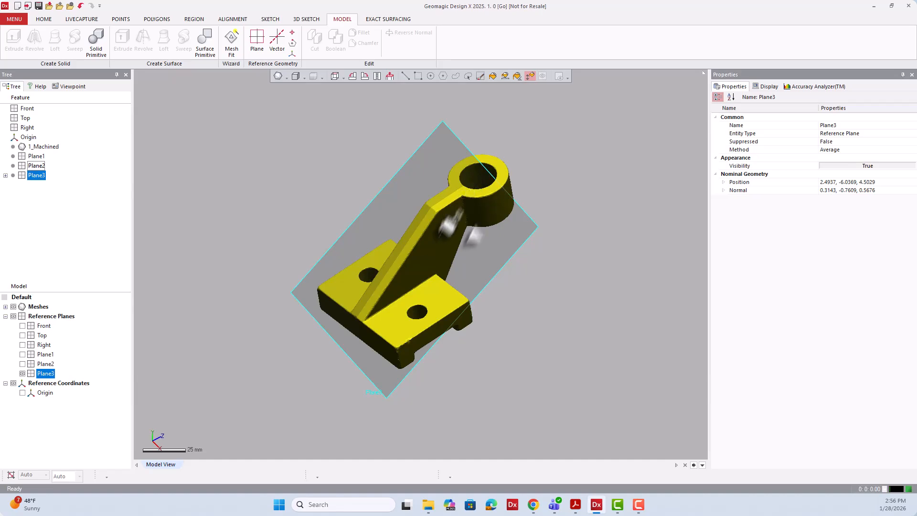
pyautogui.scroll(3, 385, 304)
pyautogui.moveTo(383, 310); pyautogui.dragTo(480, 306, button='right')
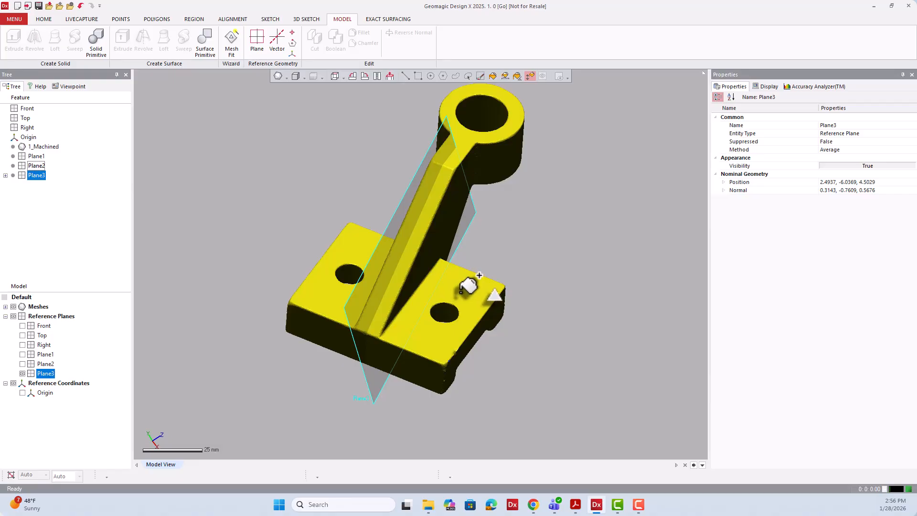
pyautogui.click(336, 284)
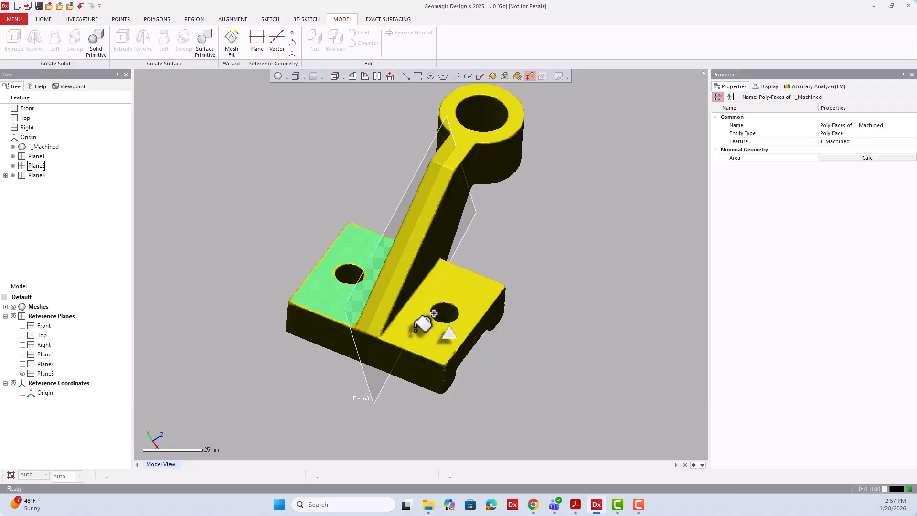
pyautogui.click(423, 323)
pyautogui.moveTo(430, 317); pyautogui.dragTo(481, 303, button='right')
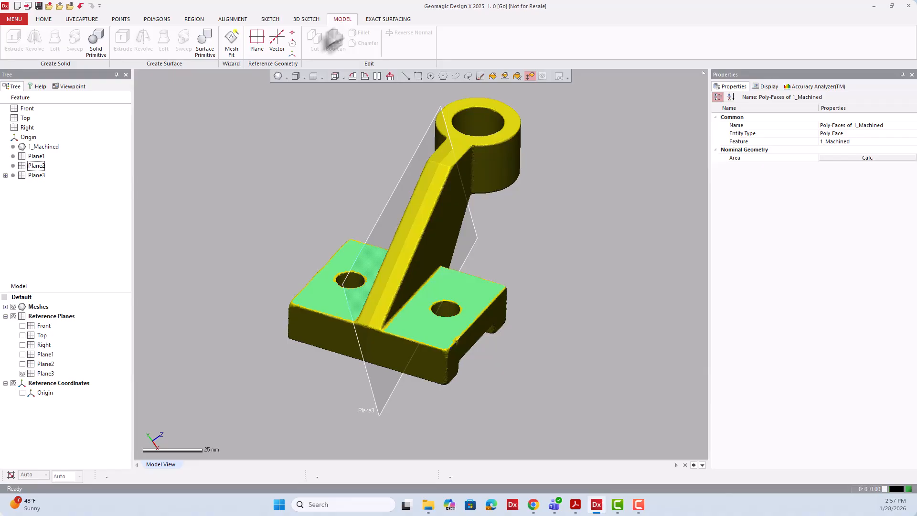
pyautogui.click(255, 41)
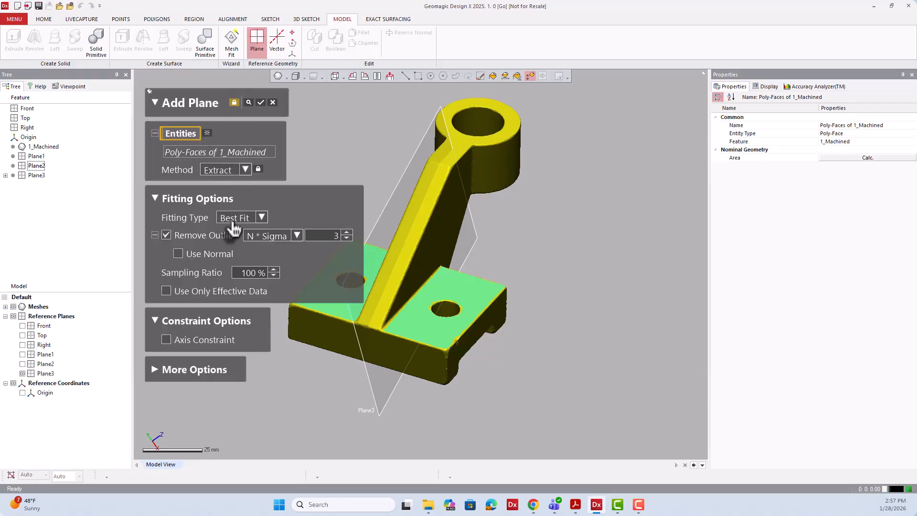
pyautogui.click(248, 102)
pyautogui.moveTo(455, 290); pyautogui.dragTo(465, 272, button='right')
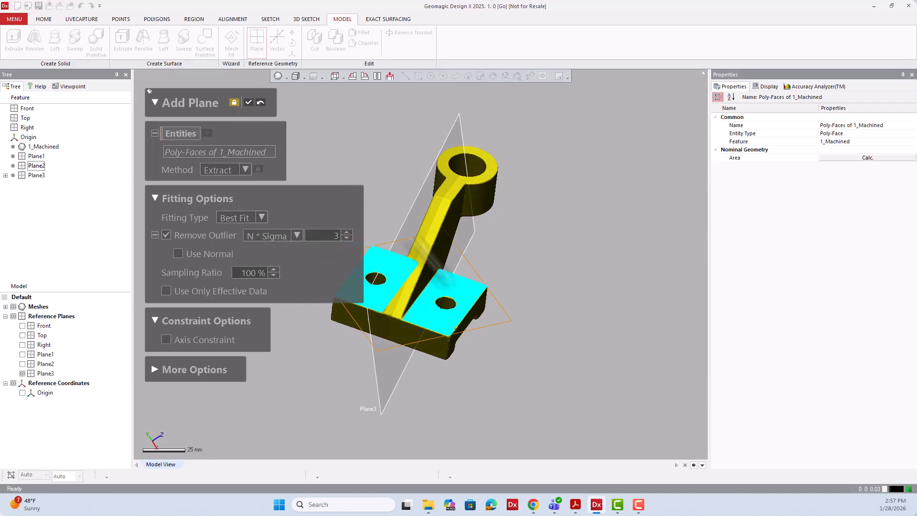
pyautogui.click(249, 103)
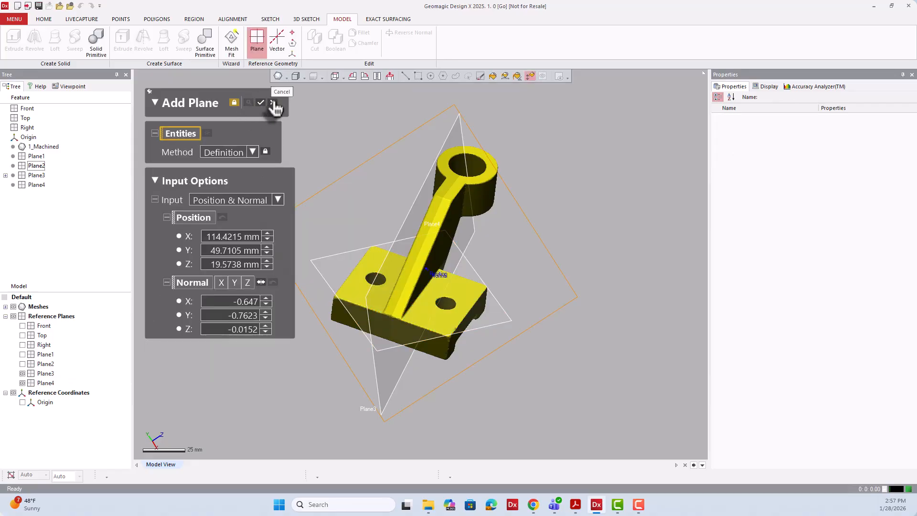
pyautogui.click(273, 102)
pyautogui.scroll(-4, 233, 208)
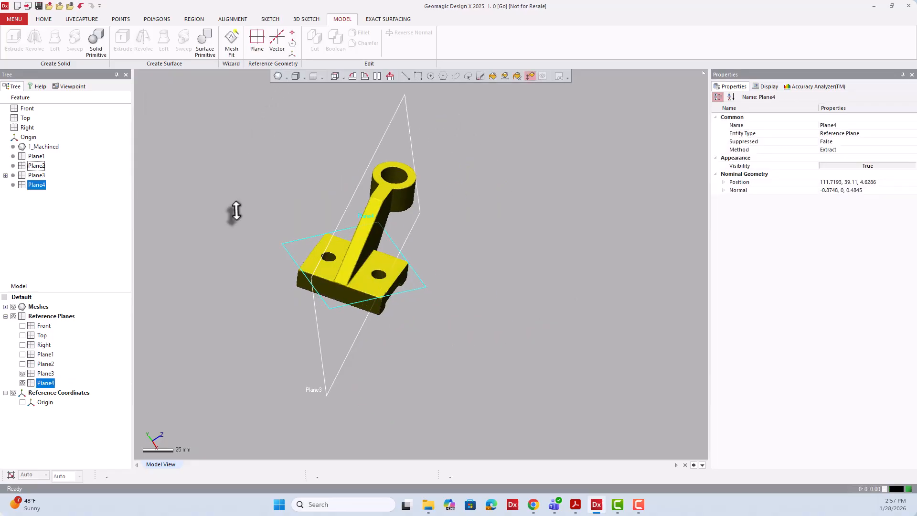
pyautogui.click(99, 246)
# Step: Measure the angle between the rib mid-plane Plane3 and the base plane Plane4 with the Auto method
pyautogui.moveTo(177, 239); pyautogui.dragTo(308, 218, button='right')
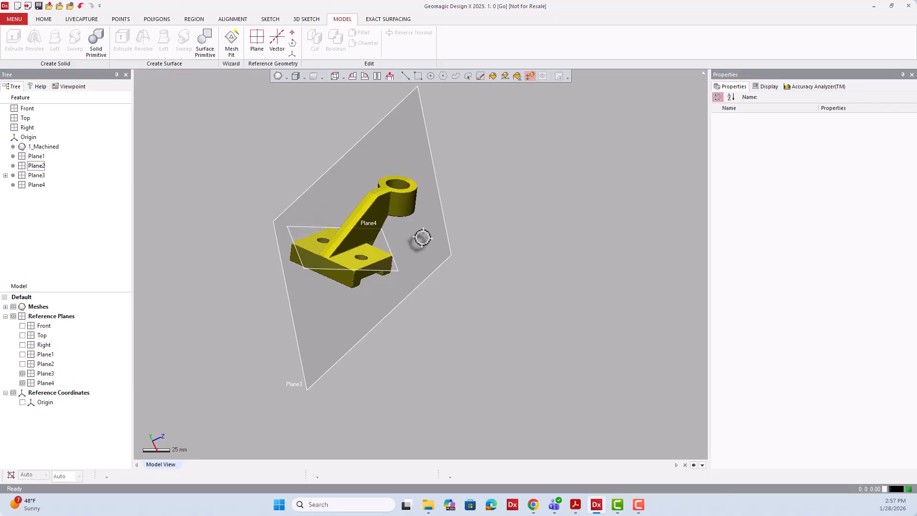
pyautogui.moveTo(406, 237); pyautogui.dragTo(449, 274, button='right')
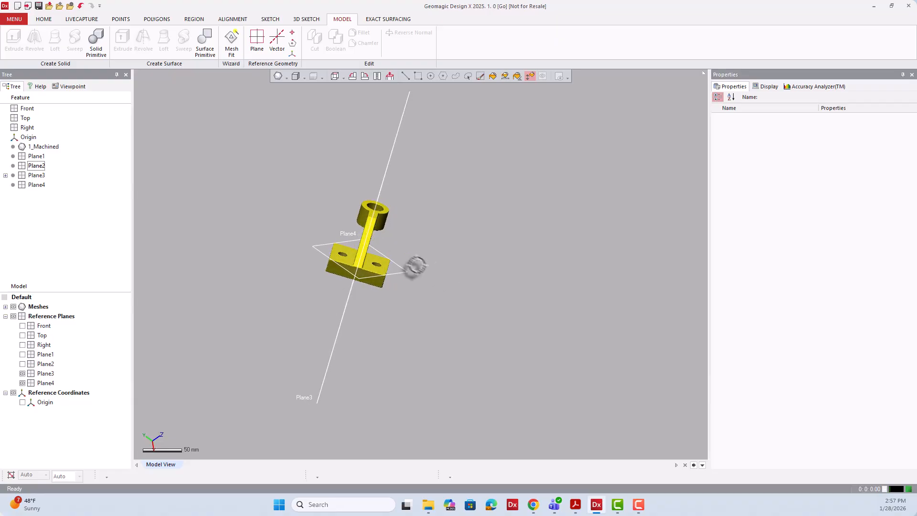
pyautogui.click(19, 22)
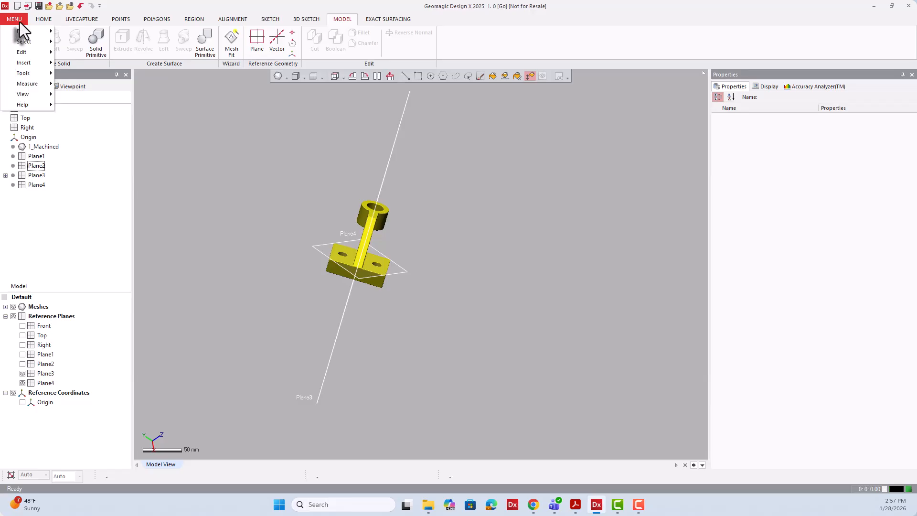
pyautogui.moveTo(34, 82)
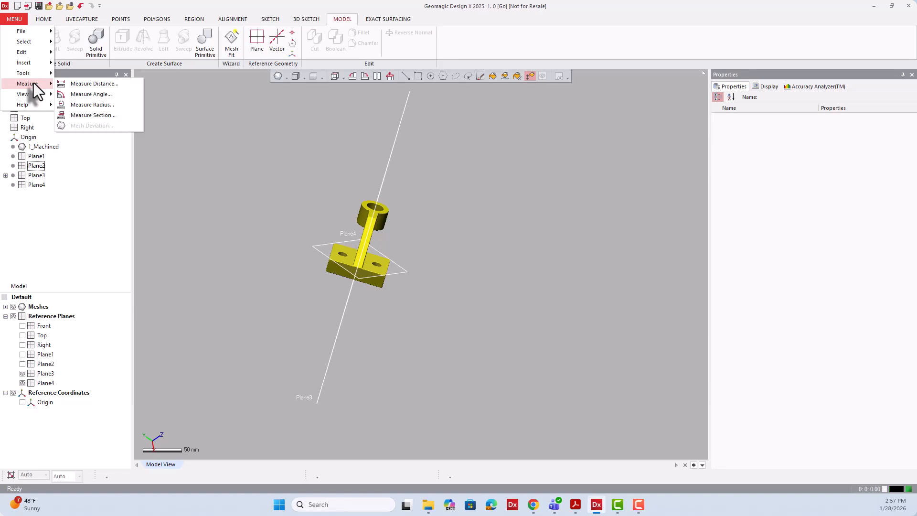
pyautogui.click(100, 95)
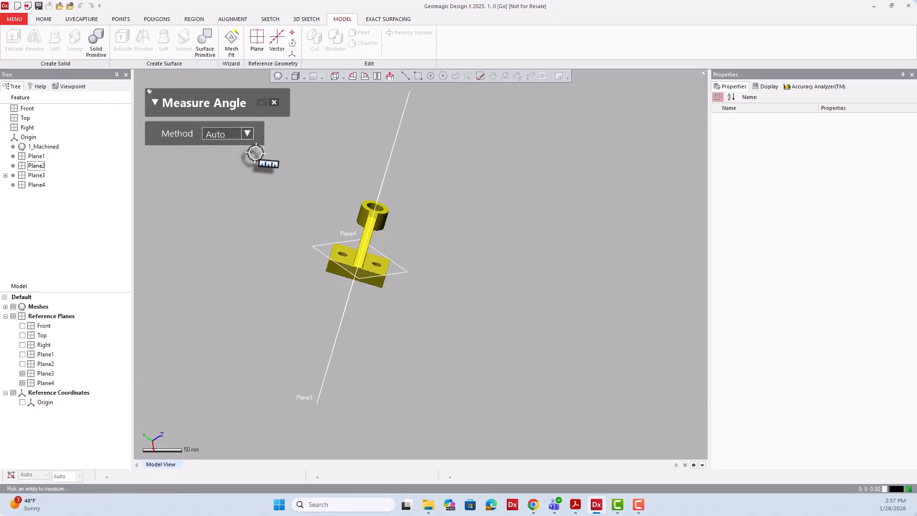
pyautogui.click(248, 133)
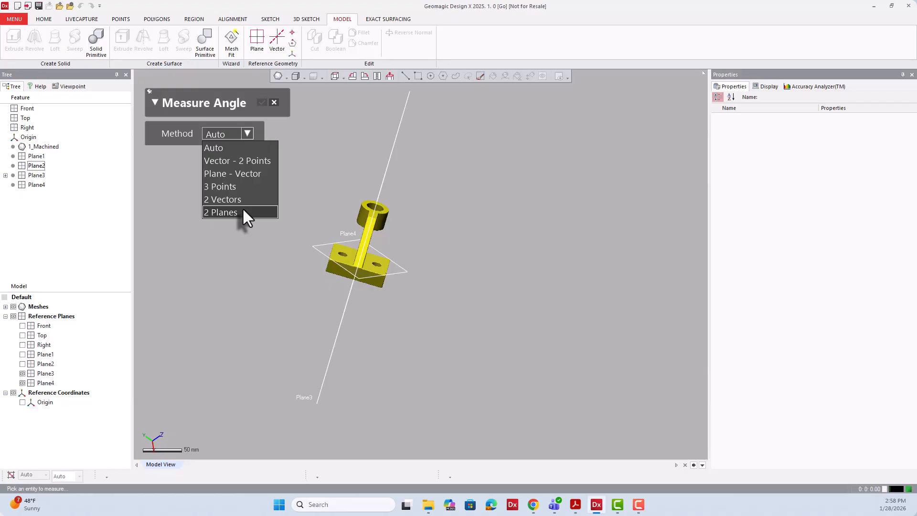
pyautogui.click(250, 135)
pyautogui.moveTo(337, 196); pyautogui.dragTo(370, 210, button='right')
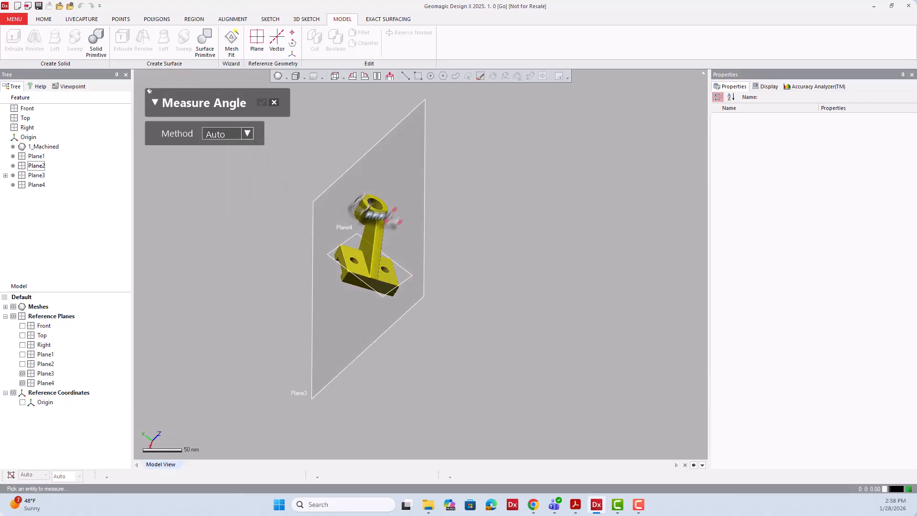
pyautogui.click(410, 180)
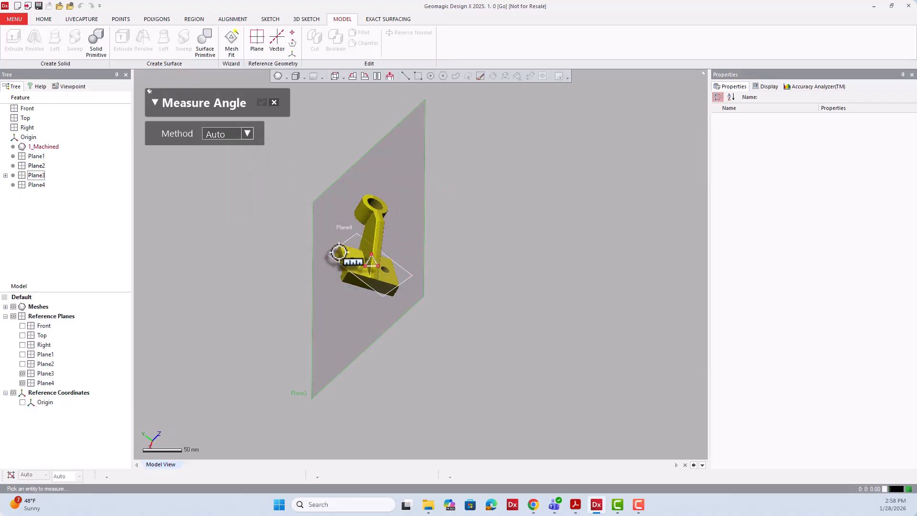
pyautogui.click(336, 251)
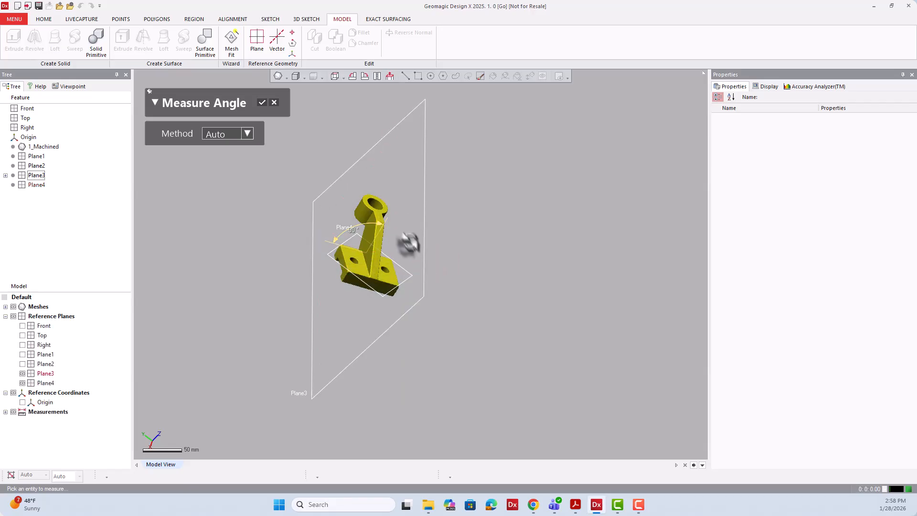
pyautogui.moveTo(409, 241); pyautogui.dragTo(341, 221, button='right')
pyautogui.scroll(5, 334, 217)
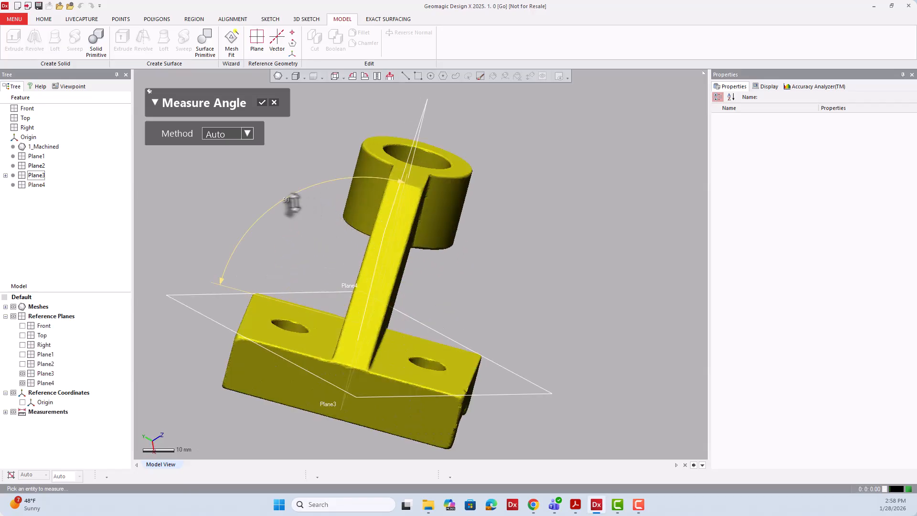
pyautogui.click(262, 102)
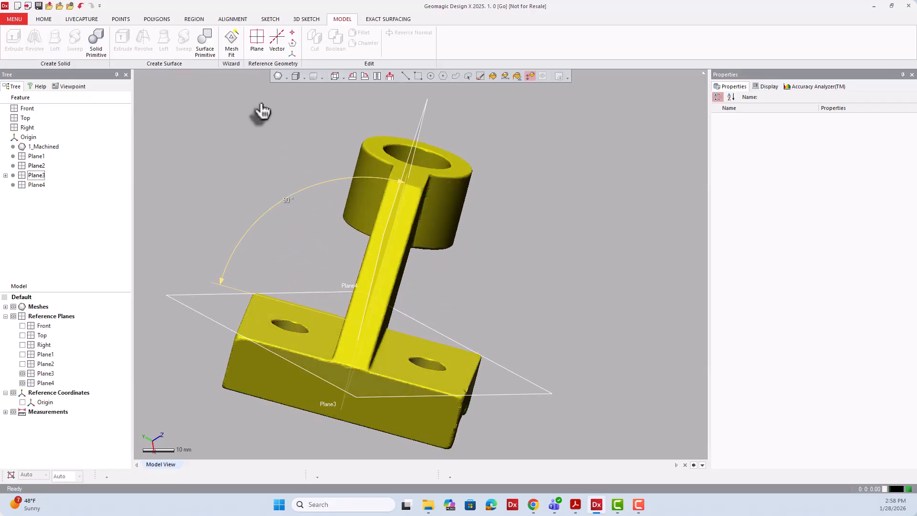
# Step: Add a plane by Pick Point & Normal Axis using Plane4 and a mesh vertex on the boss's ring-shaped upper face
pyautogui.scroll(-3, 293, 211)
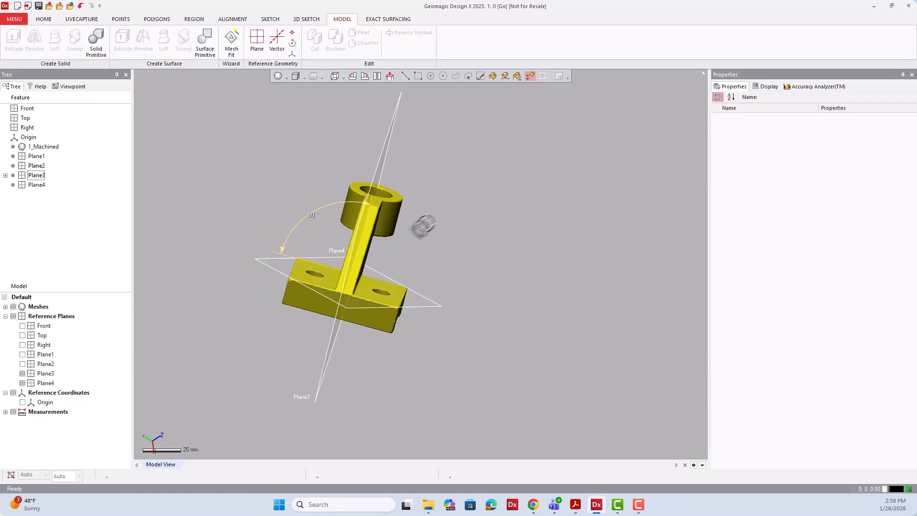
pyautogui.moveTo(432, 217); pyautogui.dragTo(483, 343, button='right')
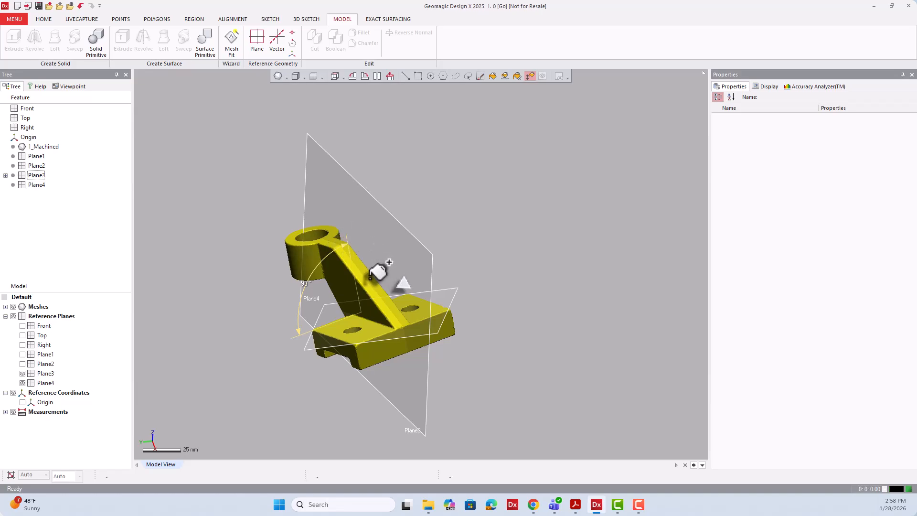
pyautogui.moveTo(376, 262); pyautogui.dragTo(429, 302, button='right')
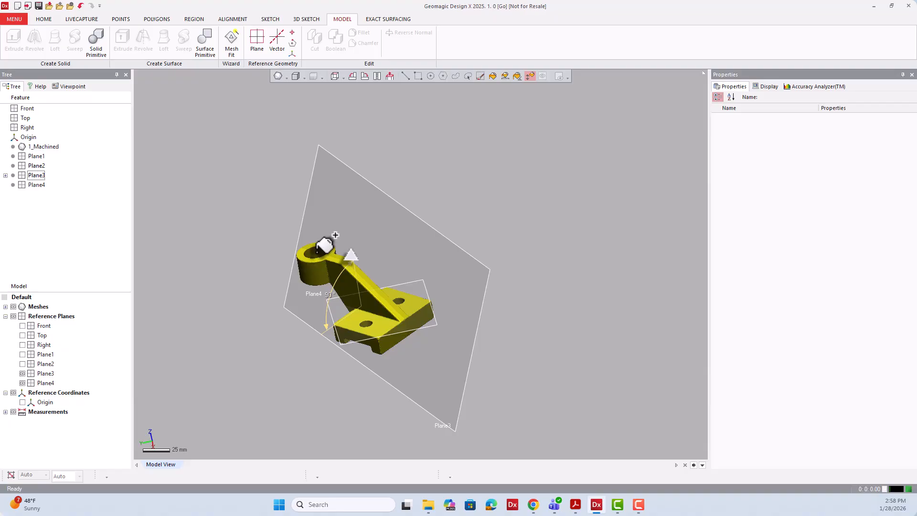
pyautogui.click(257, 46)
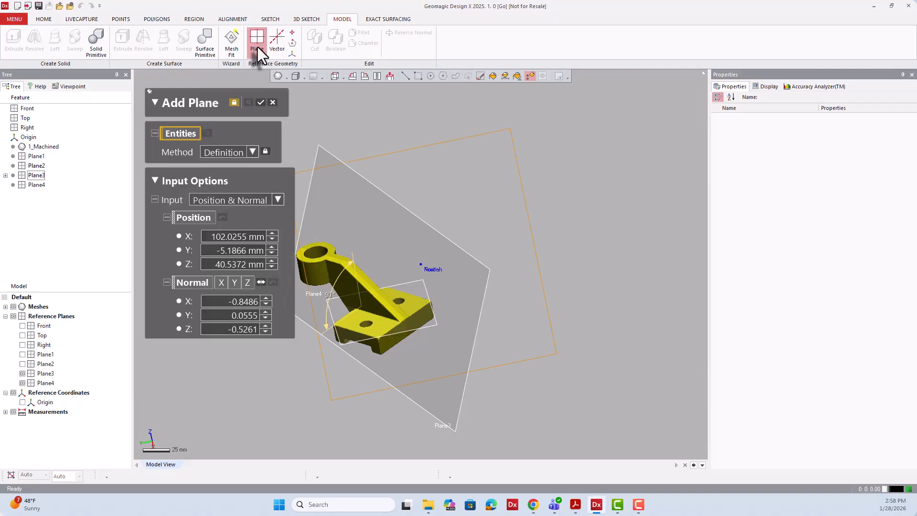
pyautogui.click(252, 152)
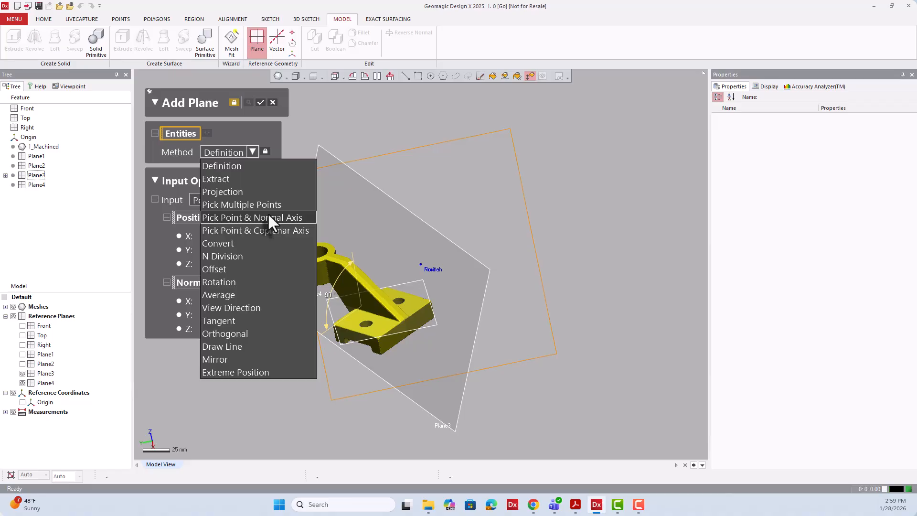
pyautogui.click(268, 217)
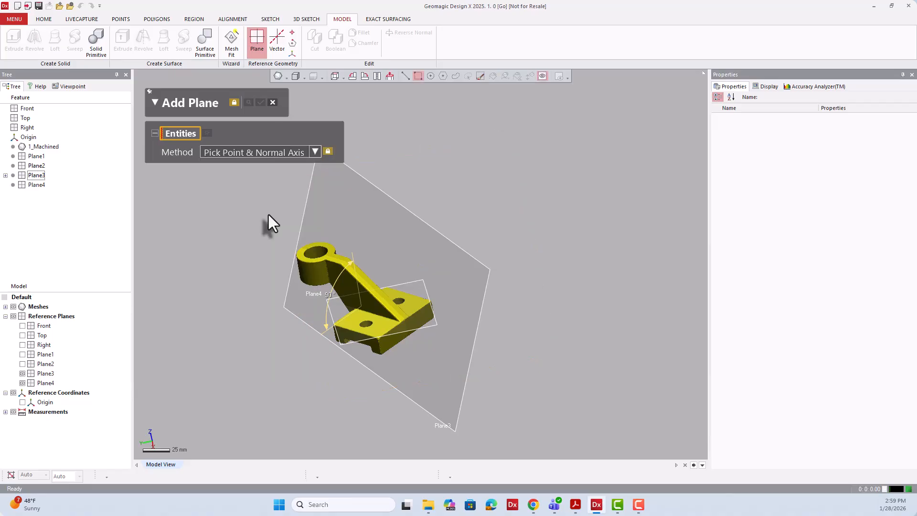
pyautogui.click(422, 329)
pyautogui.scroll(5, 311, 252)
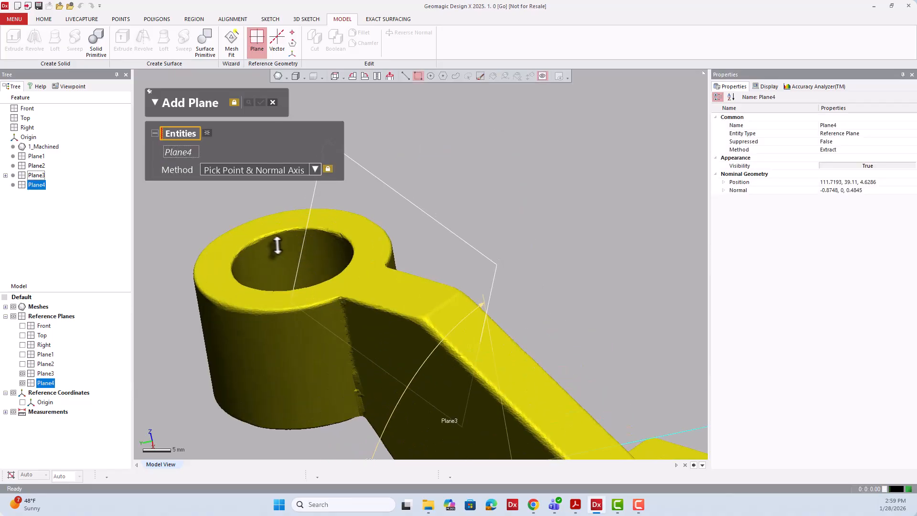
pyautogui.click(246, 245)
pyautogui.scroll(-5, 253, 250)
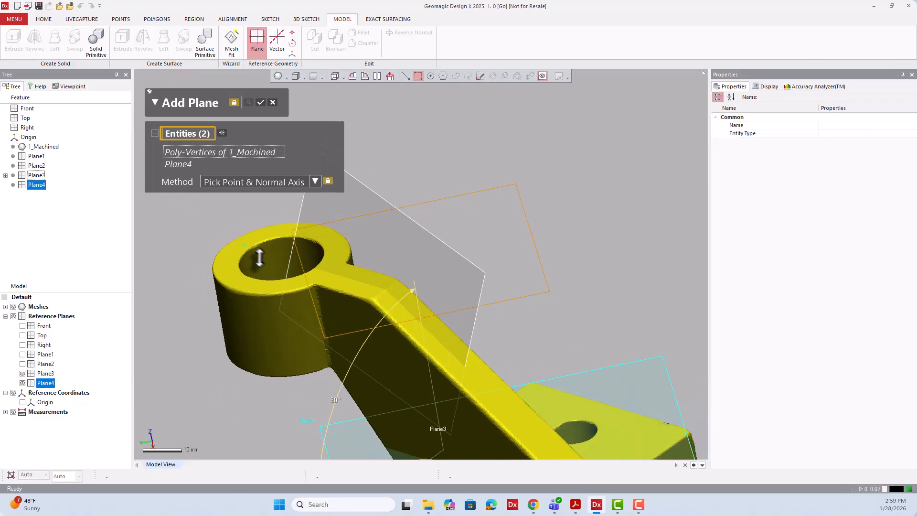
pyautogui.click(260, 103)
pyautogui.moveTo(378, 196)
pyautogui.mouseDown(button='right')
pyautogui.moveTo(380, 223)
pyautogui.moveTo(430, 160)
pyautogui.moveTo(420, 153)
pyautogui.moveTo(383, 211)
pyautogui.moveTo(447, 187)
pyautogui.mouseUp(button='right')
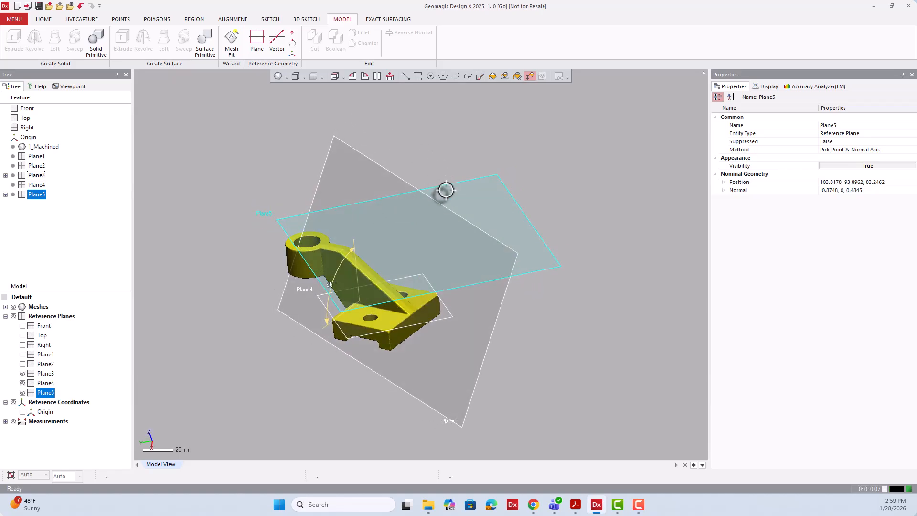
# Step: Start a planar mesh sketch on the boss-face plane with the section polyline offset 1.5 mm from the base plane
pyautogui.rightClick(447, 187)
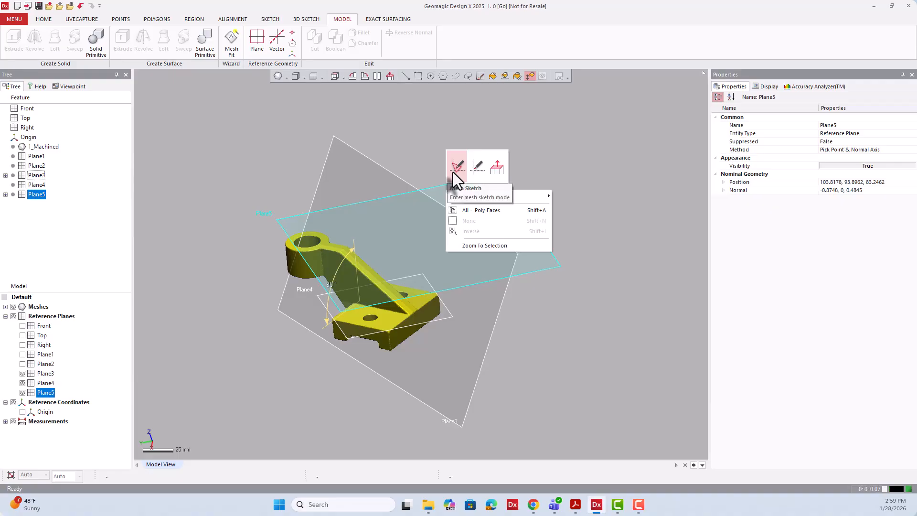
pyautogui.click(453, 172)
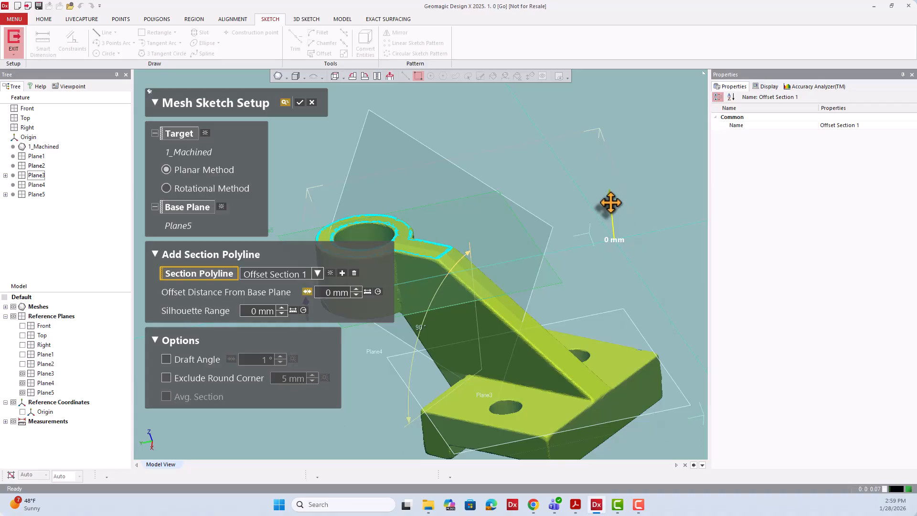
pyautogui.moveTo(611, 200); pyautogui.dragTo(609, 203)
pyautogui.scroll(-3, 577, 201)
pyautogui.moveTo(525, 229); pyautogui.dragTo(515, 266, button='right')
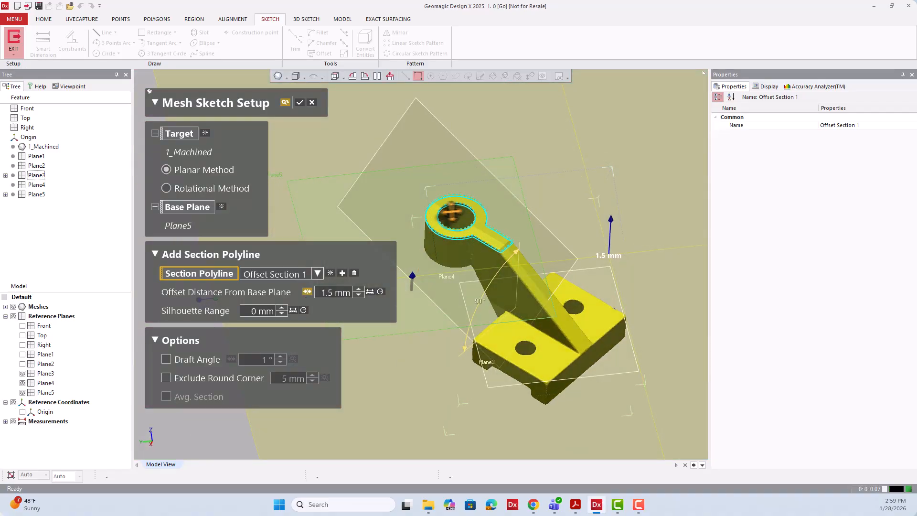
pyautogui.moveTo(450, 220); pyautogui.dragTo(456, 316, button='right')
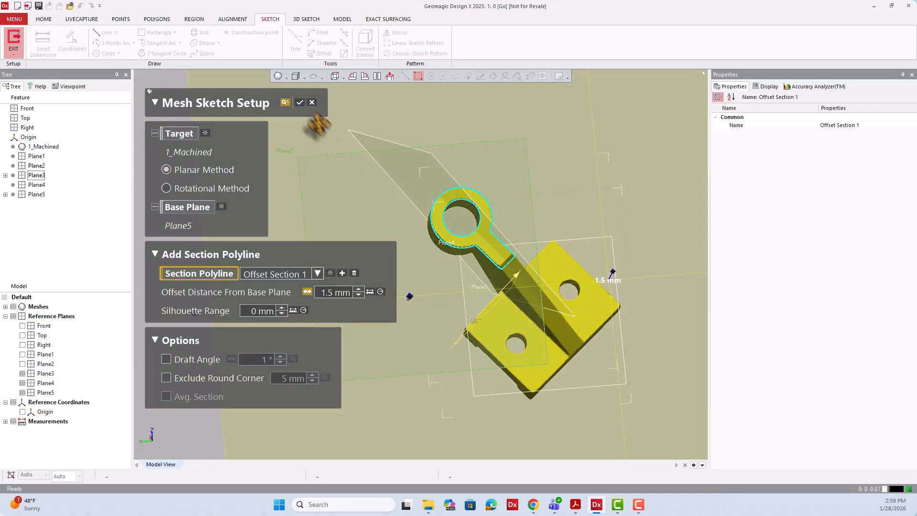
pyautogui.click(300, 103)
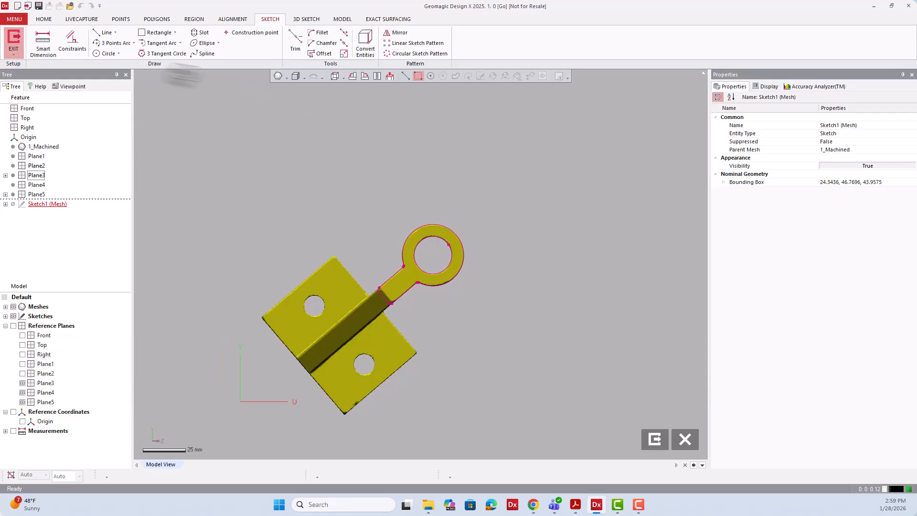
# Step: Fit a circle to the section polyline of the boss bore with Fit Polyline enabled, and exit the mesh sketch
pyautogui.click(105, 53)
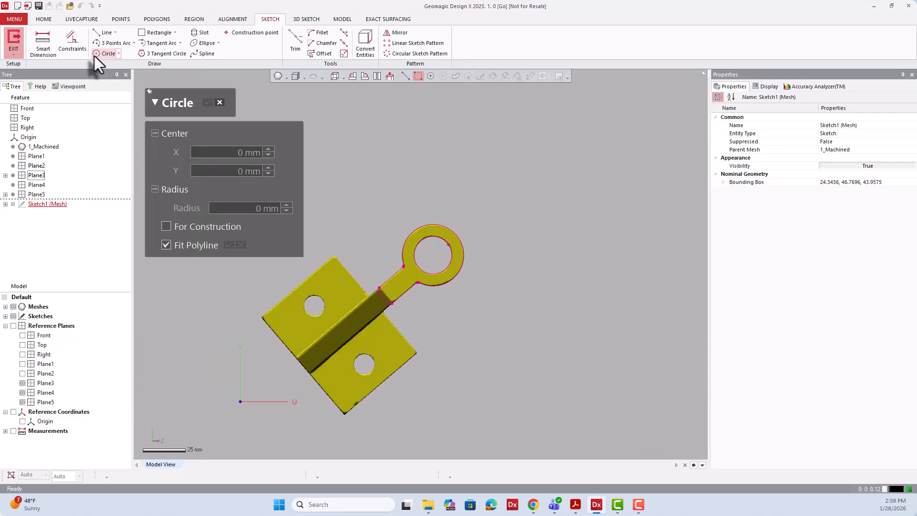
pyautogui.click(434, 237)
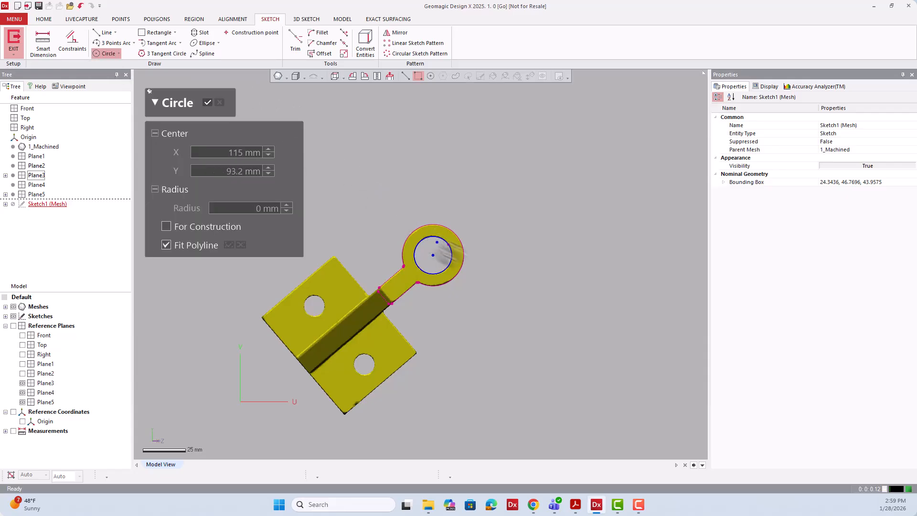
pyautogui.click(208, 103)
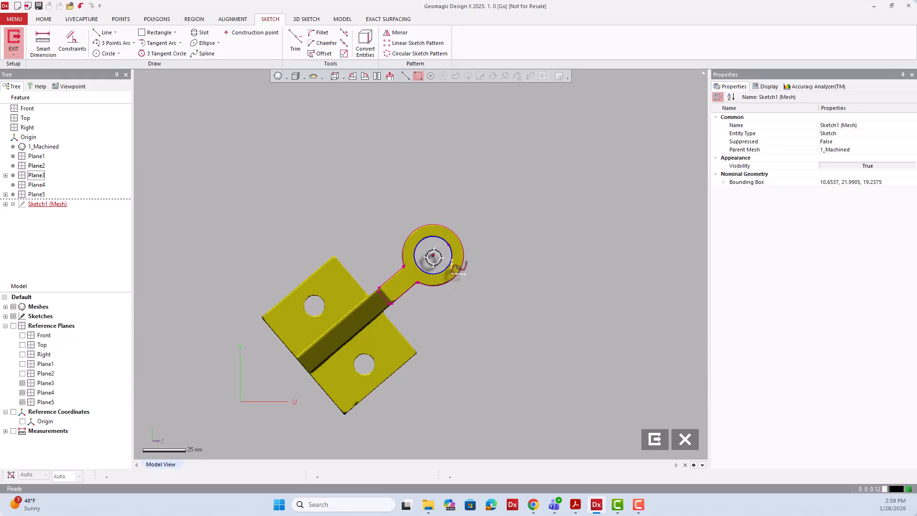
pyautogui.click(654, 439)
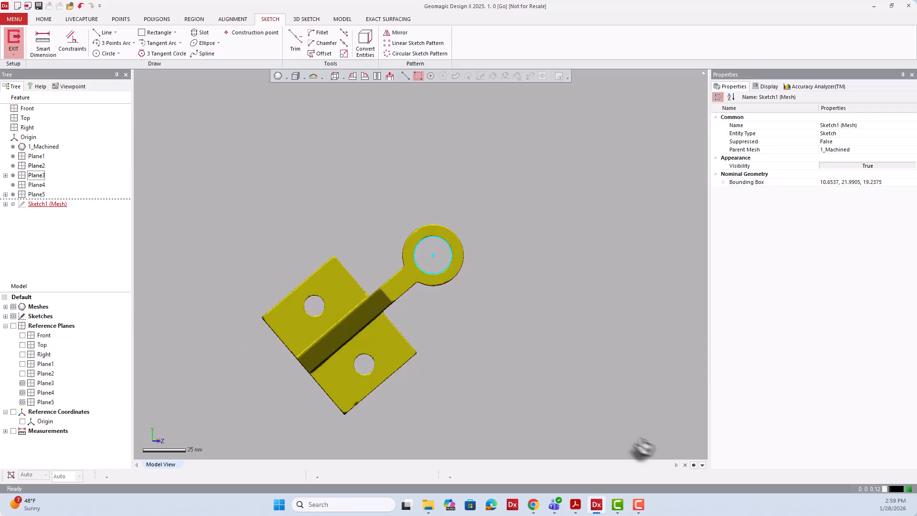
pyautogui.moveTo(474, 183); pyautogui.dragTo(475, 164, button='right')
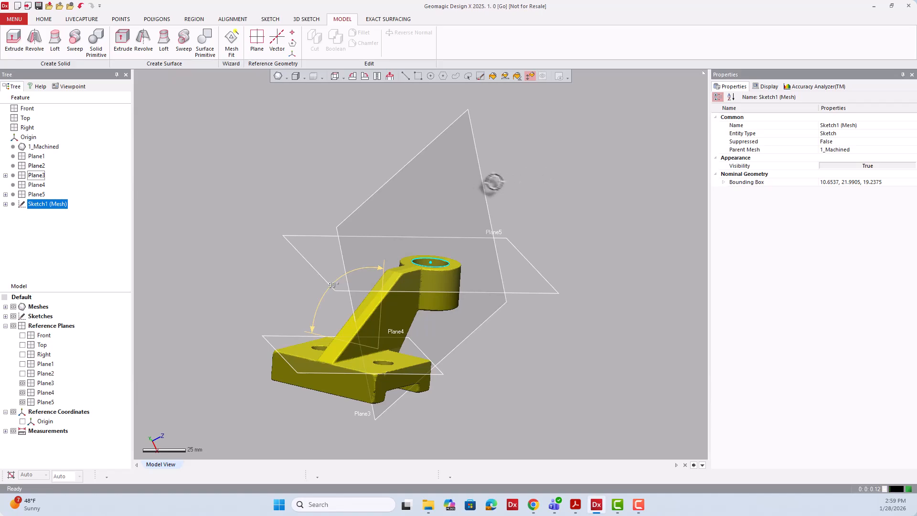
pyautogui.click(104, 228)
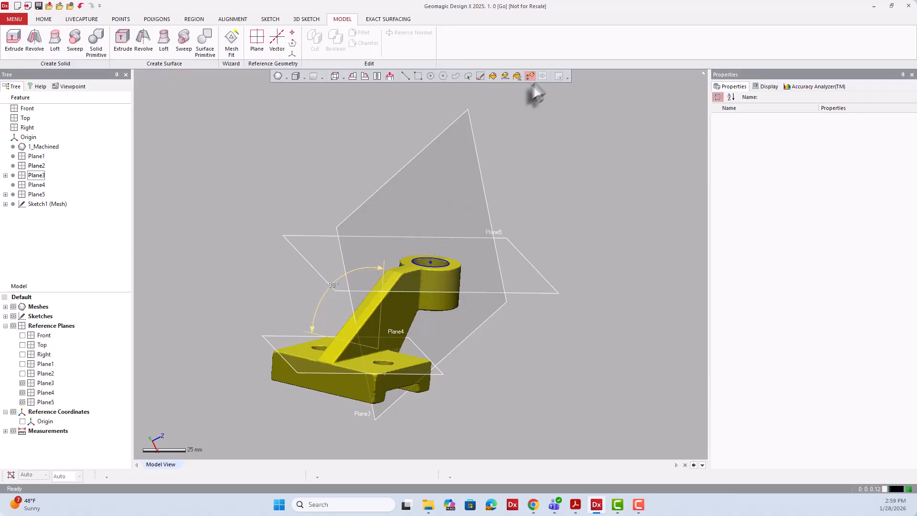
# Step: Extract a best-fit reference plane from the base's flat rear end face, with outlier removal at 3 sigma
pyautogui.click(370, 375)
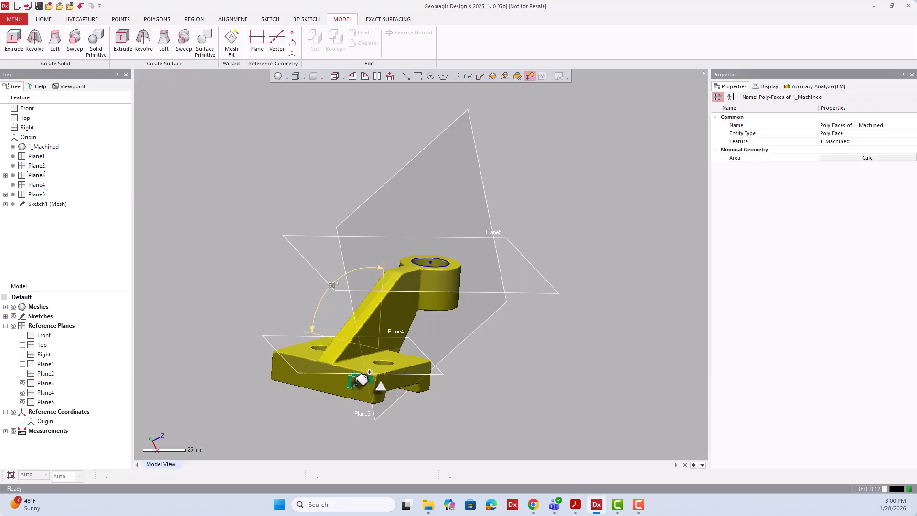
pyautogui.click(257, 43)
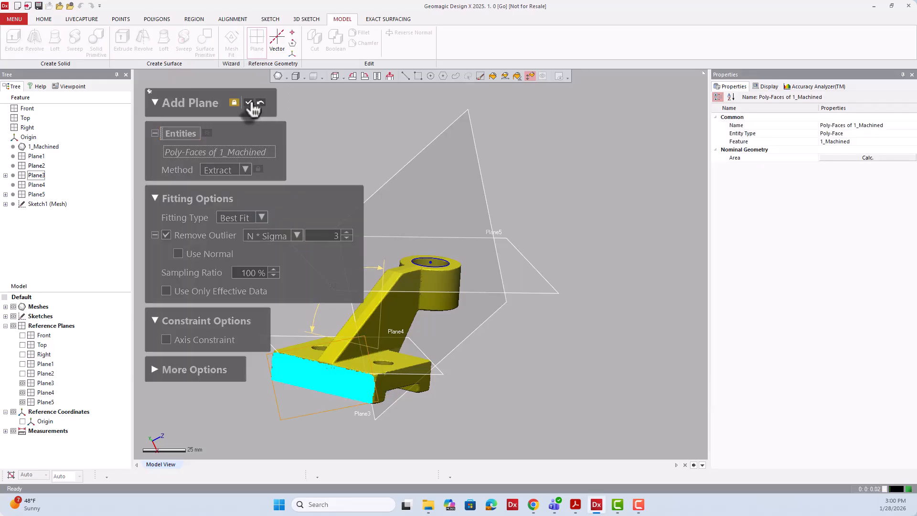
pyautogui.click(260, 103)
pyautogui.click(273, 103)
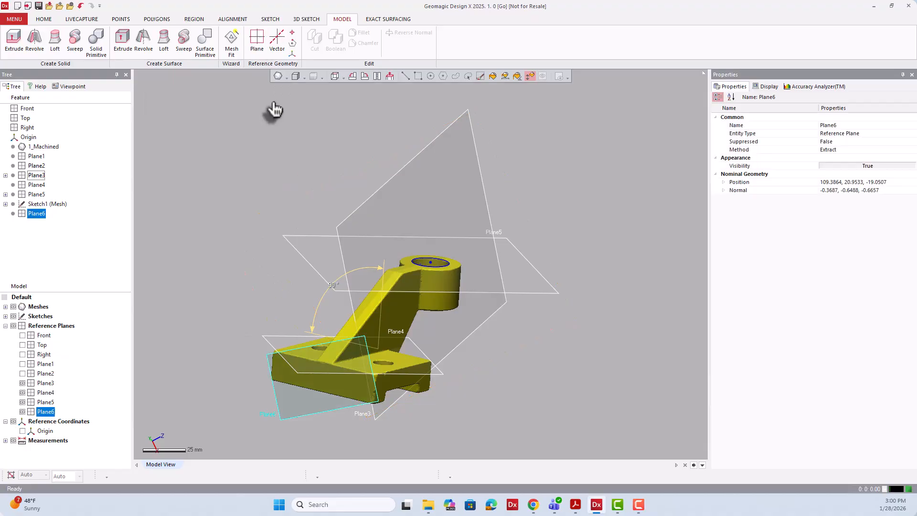
pyautogui.click(87, 134)
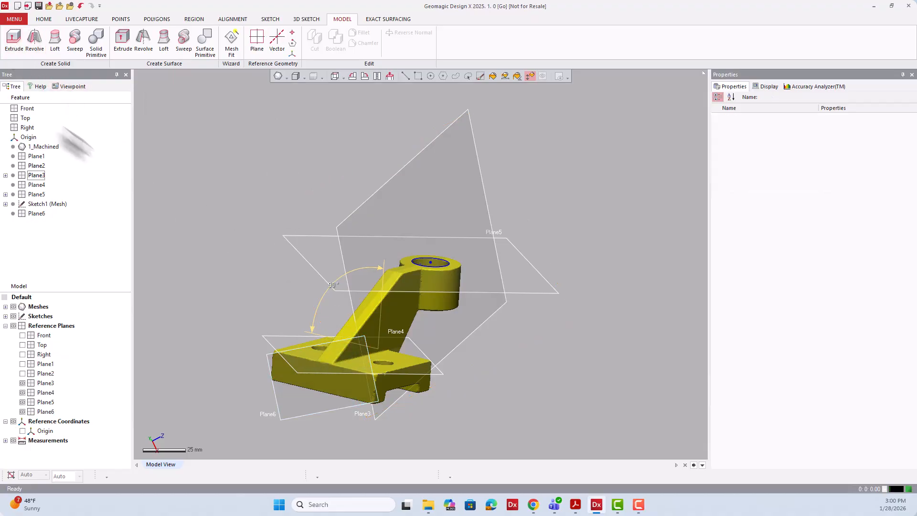
# Step: Measure the angle between the rear-face plane Plane6 and the boss-face plane Plane5 with the Auto method
pyautogui.click(16, 21)
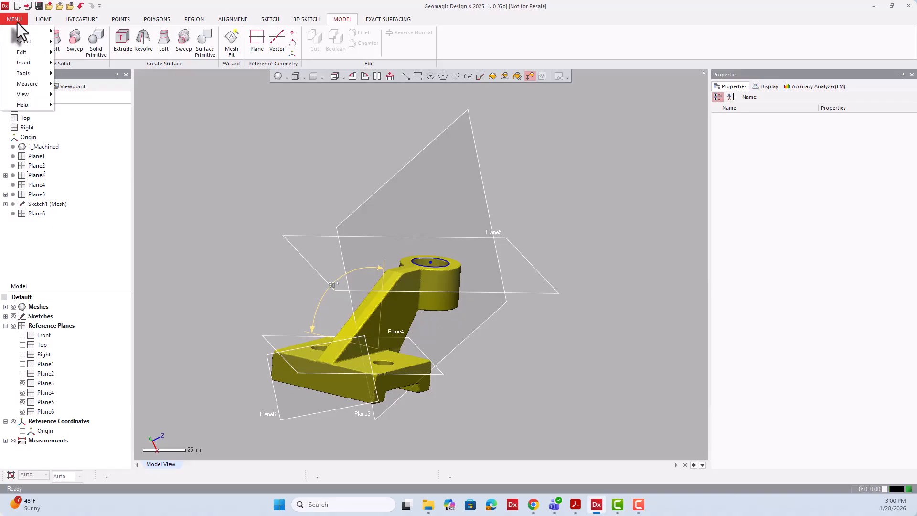
pyautogui.moveTo(31, 86)
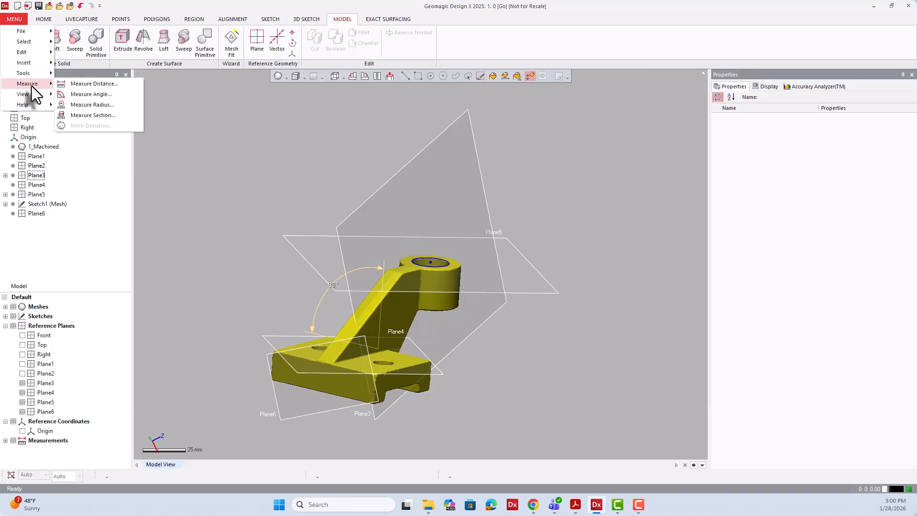
pyautogui.click(94, 94)
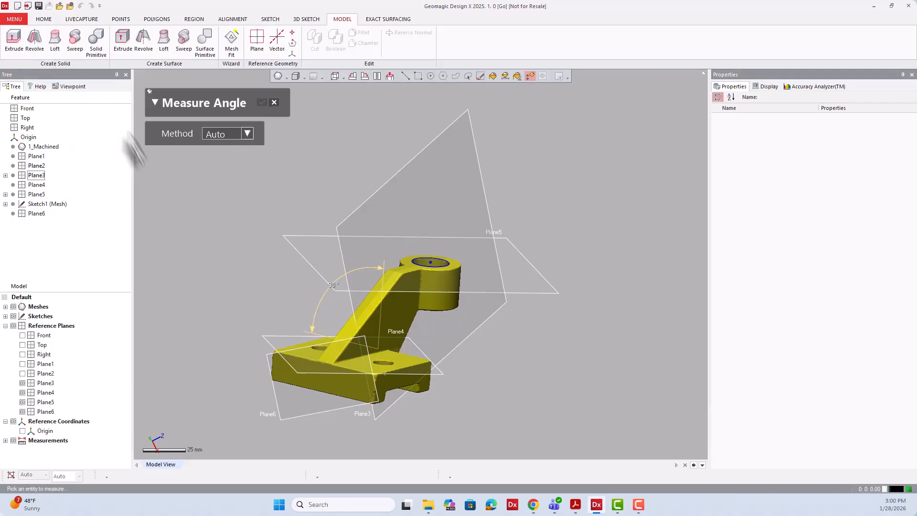
pyautogui.click(304, 413)
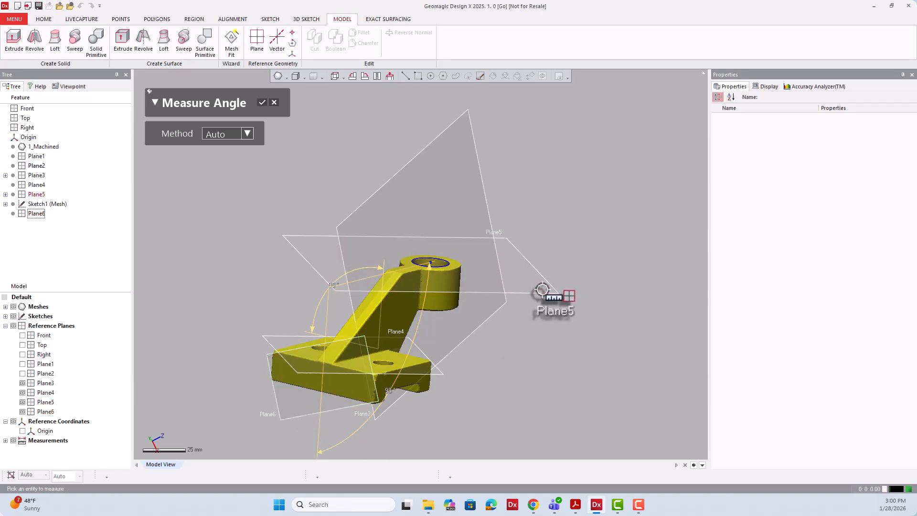
pyautogui.moveTo(508, 321); pyautogui.dragTo(295, 325, button='right')
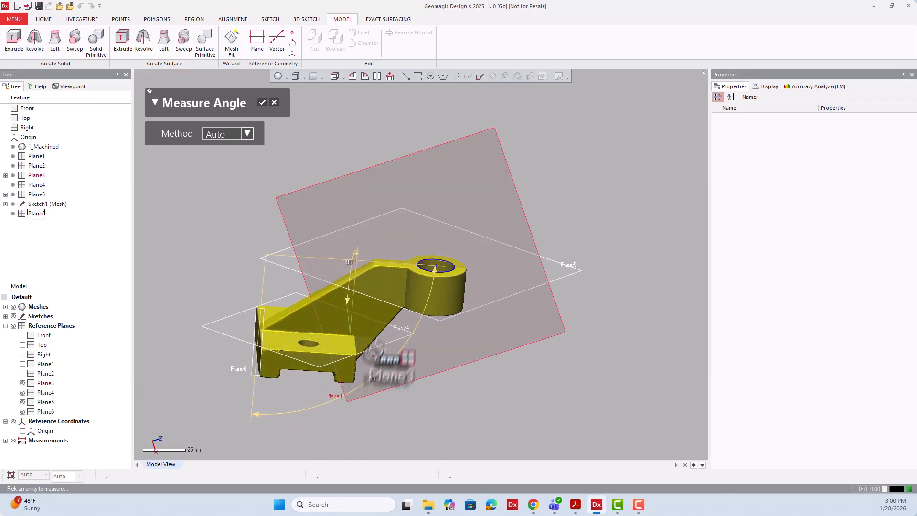
pyautogui.click(389, 363)
pyautogui.click(262, 103)
# Step: Rename the rib mid-plane Plane3 as Symetry_Plane
pyautogui.moveTo(274, 196); pyautogui.dragTo(387, 223, button='right')
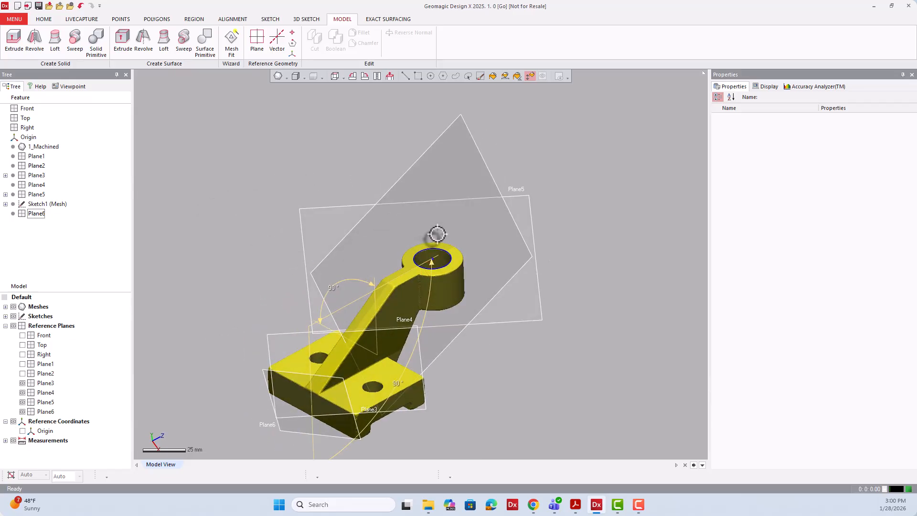
pyautogui.scroll(-3, 435, 236)
pyautogui.moveTo(443, 217); pyautogui.dragTo(436, 189, button='right')
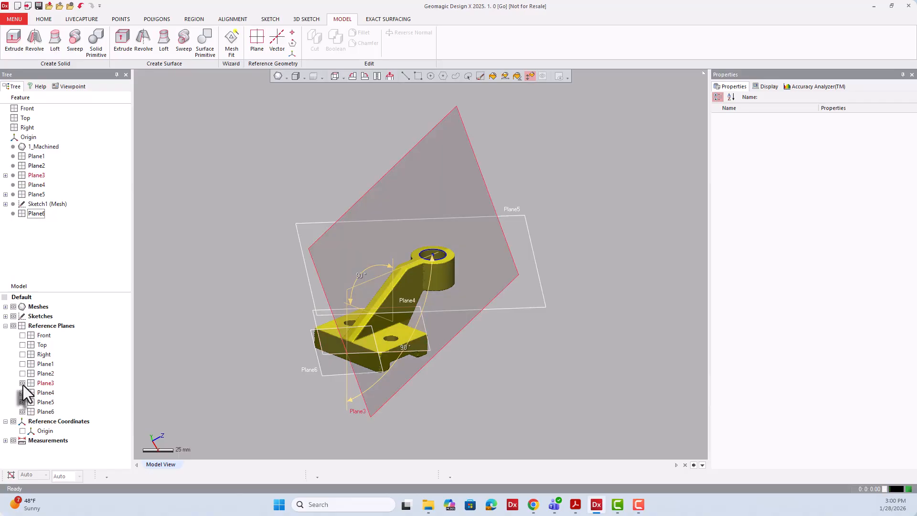
pyautogui.click(43, 385)
pyautogui.rightClick(36, 177)
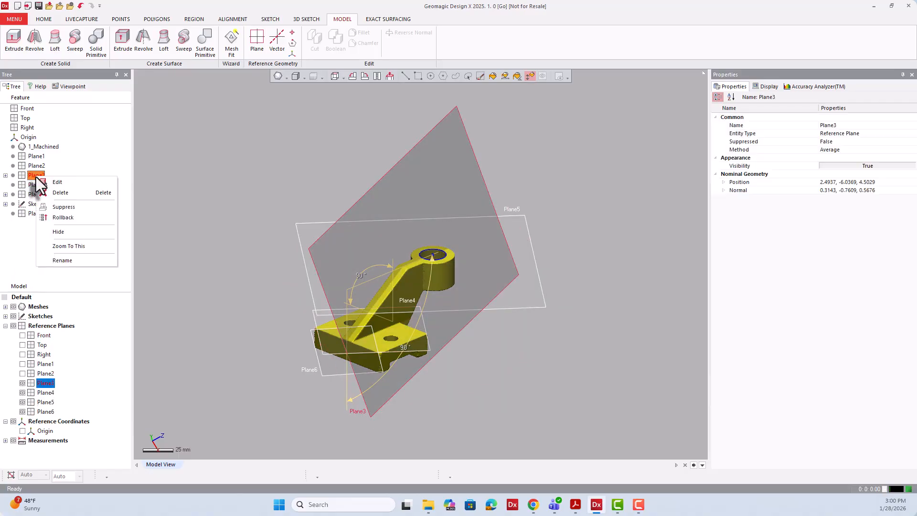
pyautogui.click(67, 260)
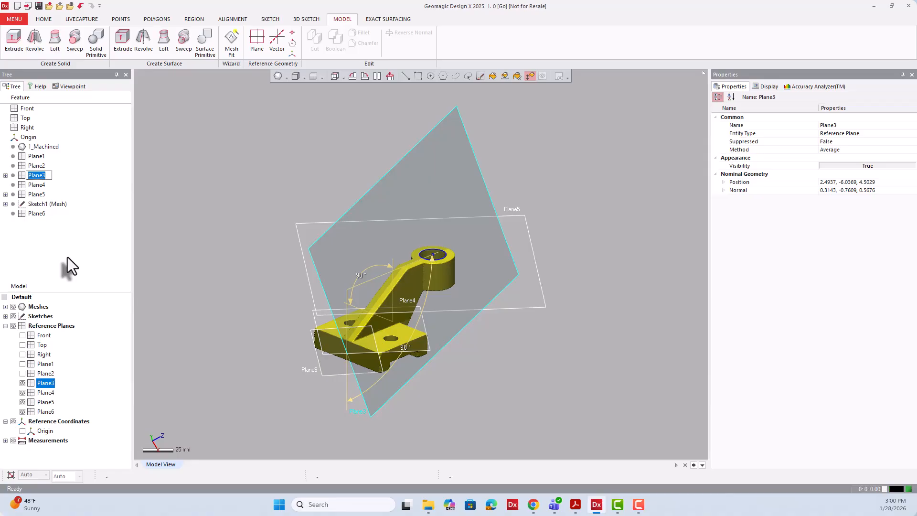
pyautogui.write('Symetry_Plane')
pyautogui.press('Return')
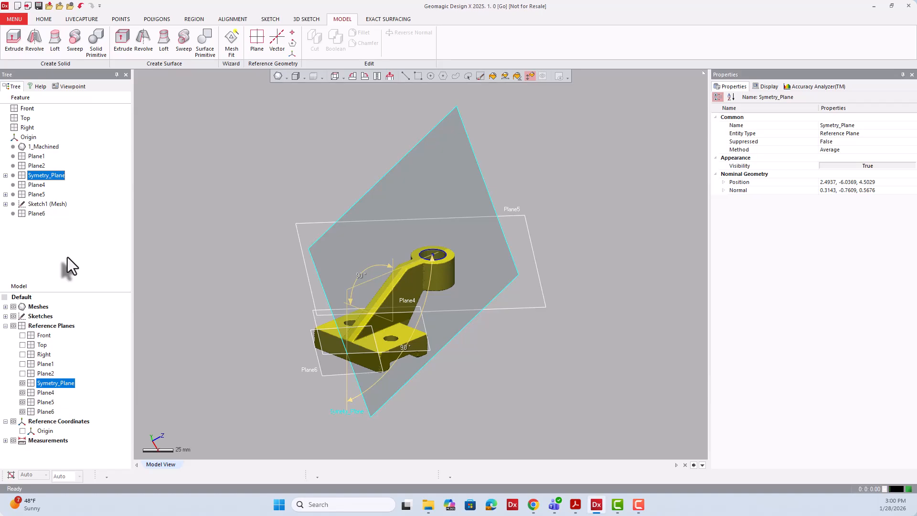
# Step: Rename the rear-face plane Plane6 as Back_plane
pyautogui.click(48, 204)
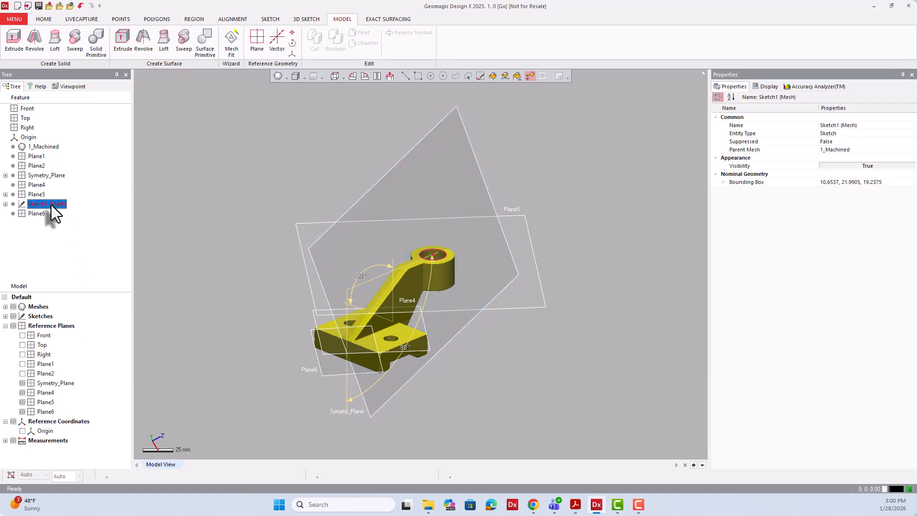
pyautogui.click(41, 216)
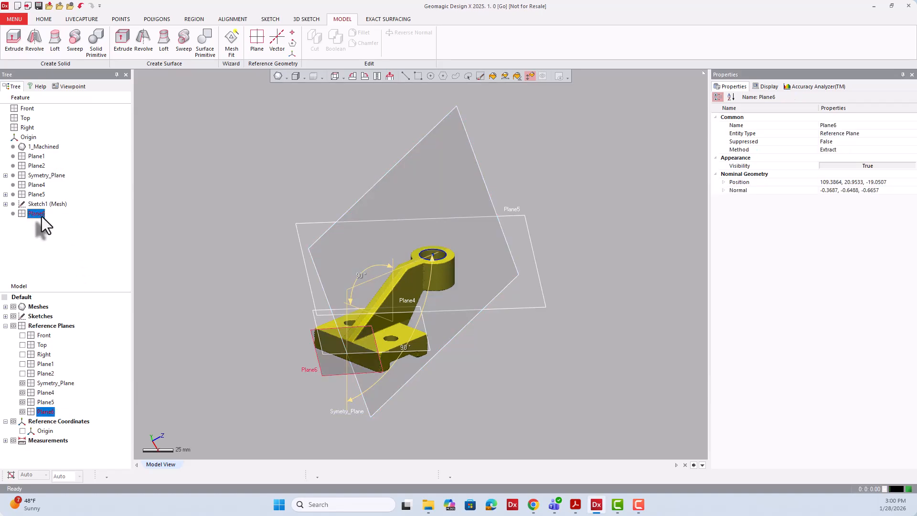
pyautogui.rightClick(41, 217)
pyautogui.click(71, 299)
pyautogui.write('Ba')
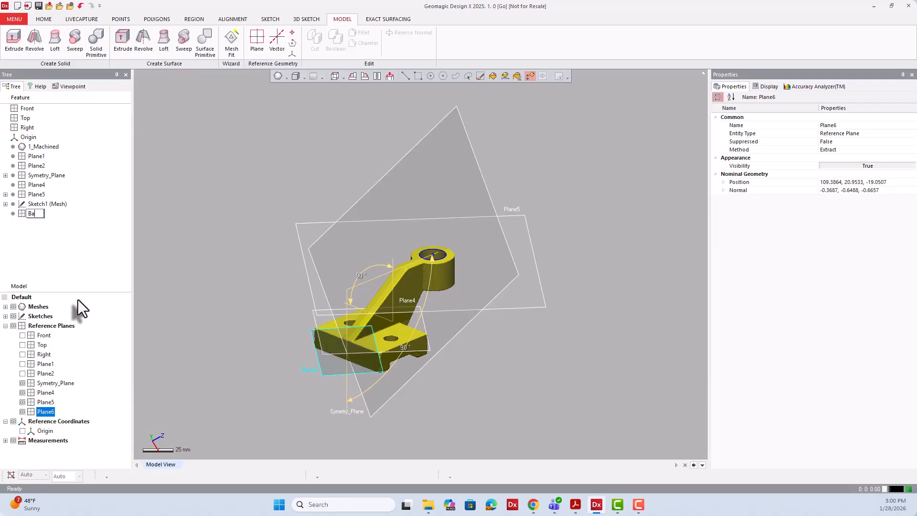
pyautogui.write('ck_plane')
pyautogui.press('Return')
pyautogui.click(91, 251)
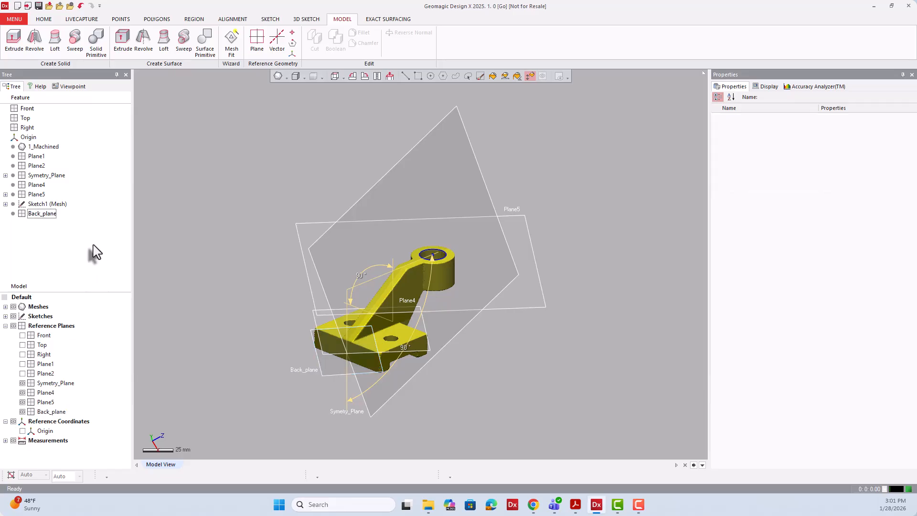
# Step: Correct the spelling of the rib mid-plane's name to Symmetry_Plane
pyautogui.moveTo(343, 300); pyautogui.dragTo(272, 263, button='right')
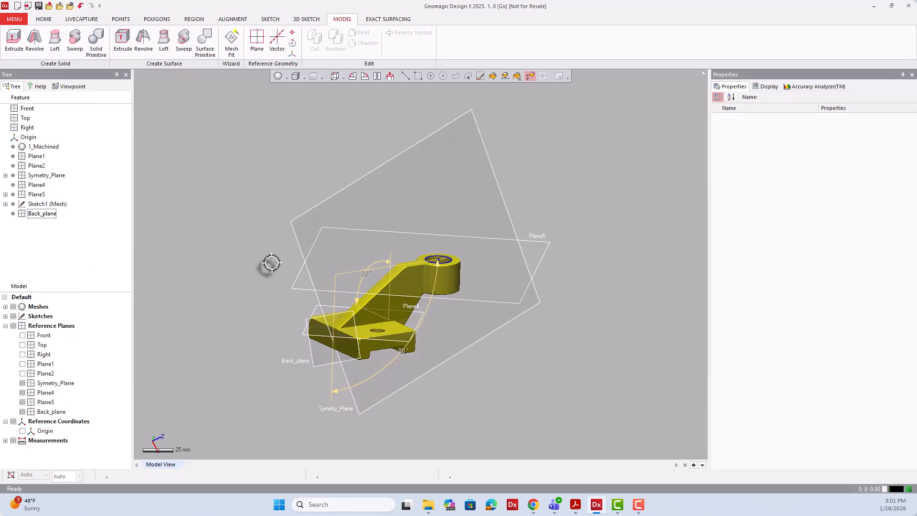
pyautogui.click(41, 177)
pyautogui.click(40, 177)
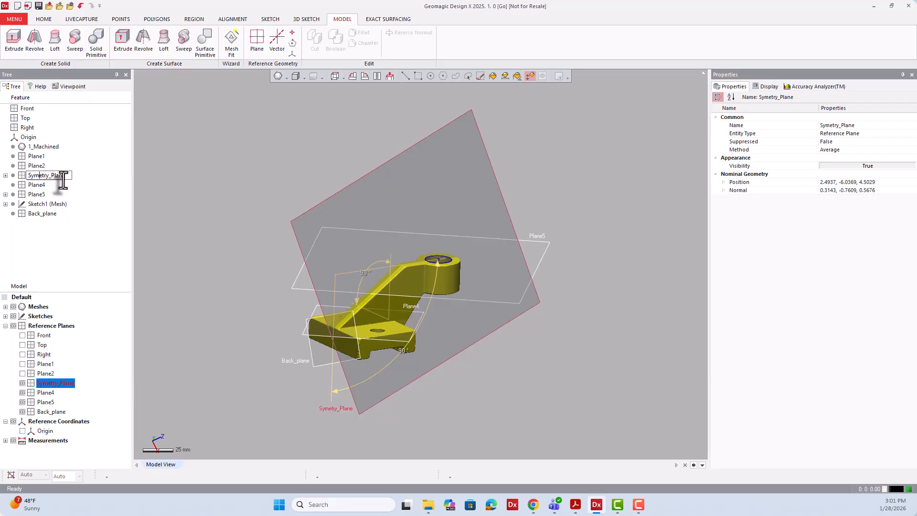
pyautogui.write('m')
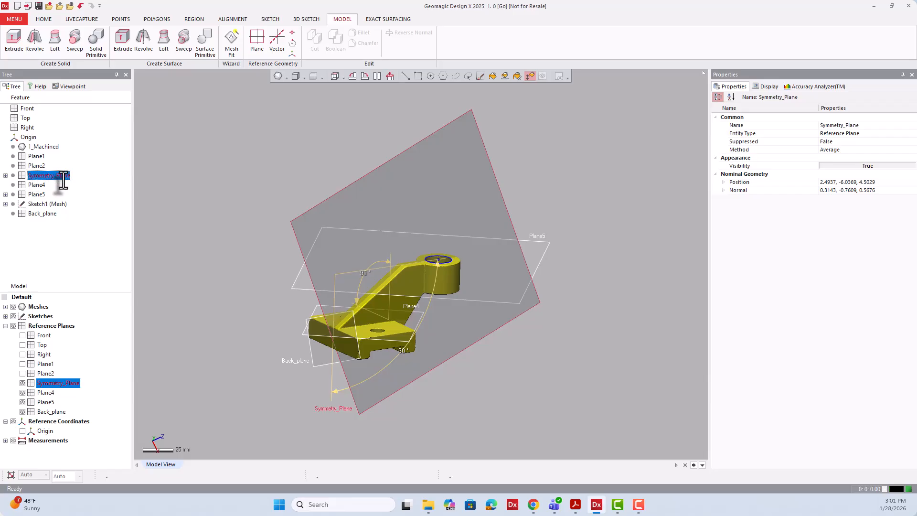
pyautogui.press('Return')
pyautogui.click(99, 205)
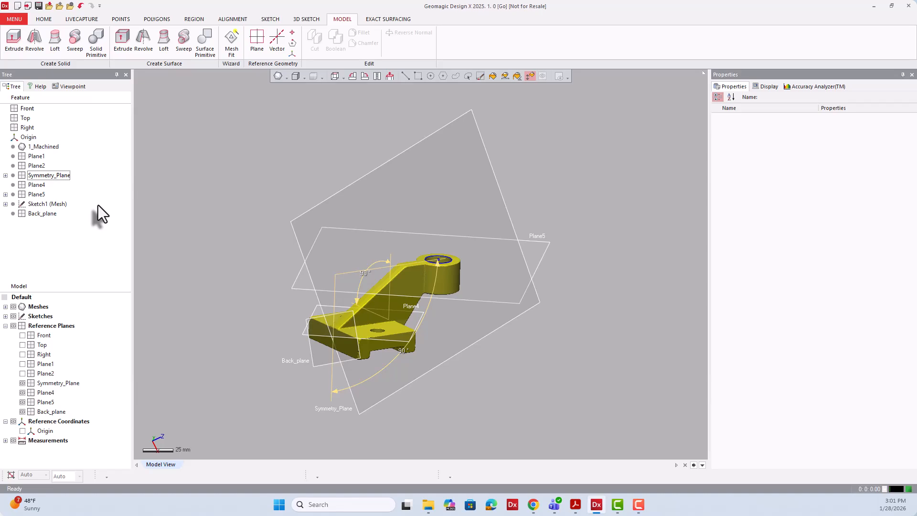
# Step: Start an Interactive Alignment with the 1_Machined mesh as the moving entity and proceed to the alignment stage
pyautogui.click(232, 19)
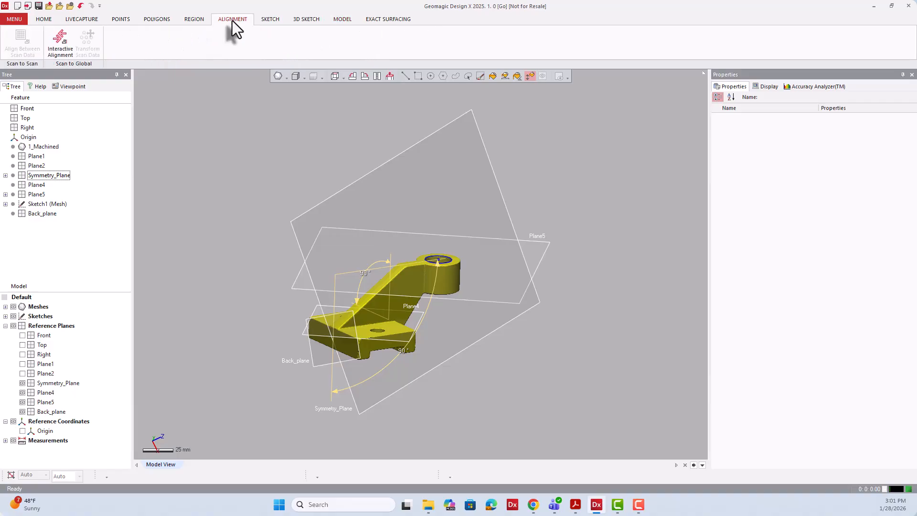
pyautogui.click(60, 43)
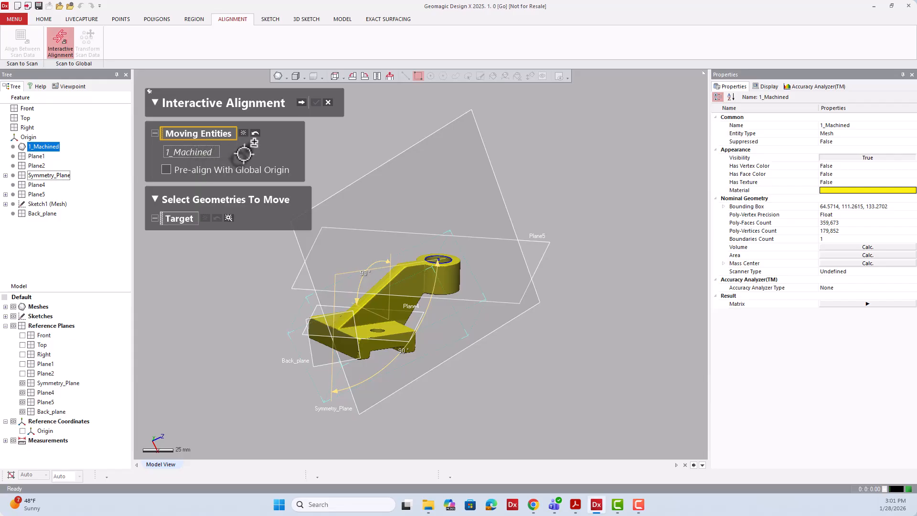
pyautogui.click(301, 103)
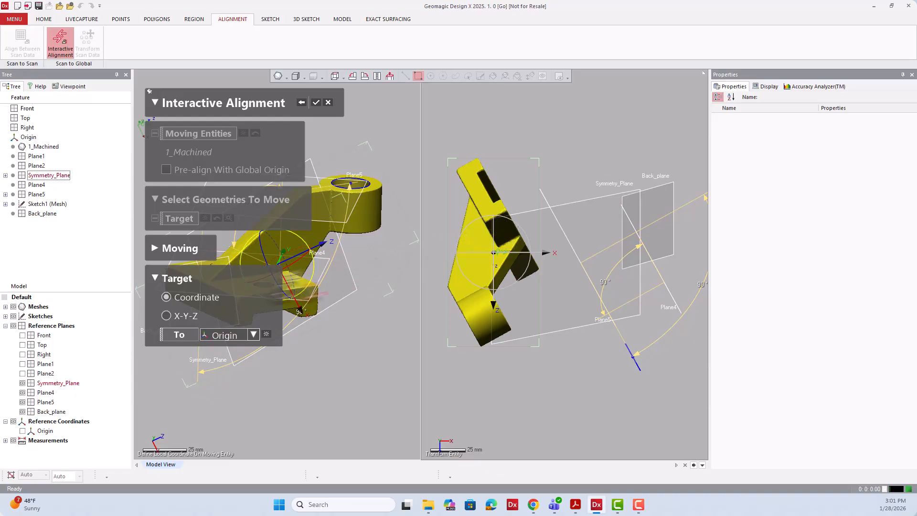
# Step: Expand the alignment's Moving settings with the X-Y-Z method and enlarge the view of the moving part
pyautogui.click(180, 248)
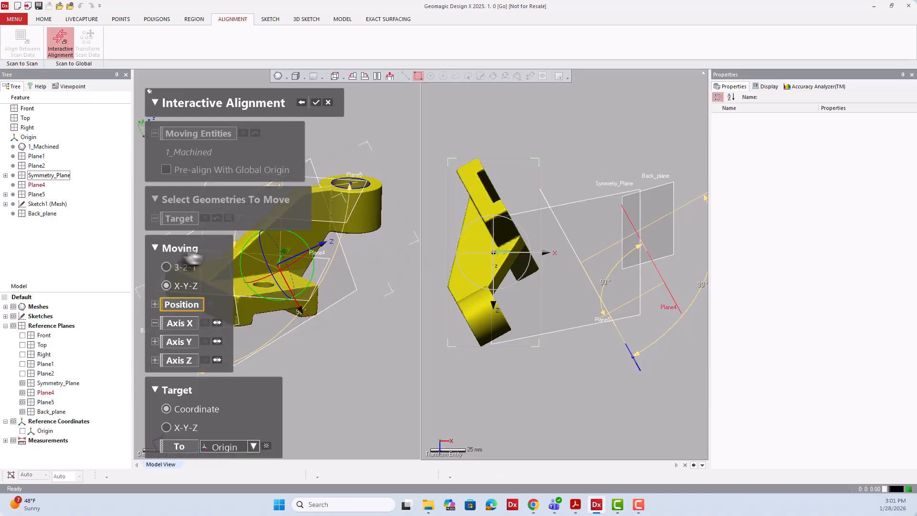
pyautogui.moveTo(419, 229); pyautogui.dragTo(577, 234)
pyautogui.scroll(-2, 465, 274)
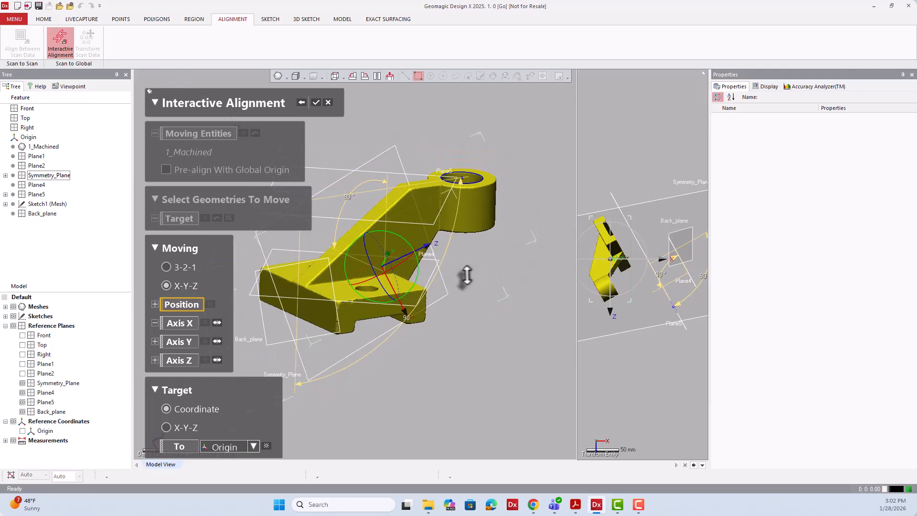
pyautogui.scroll(-2, 429, 227)
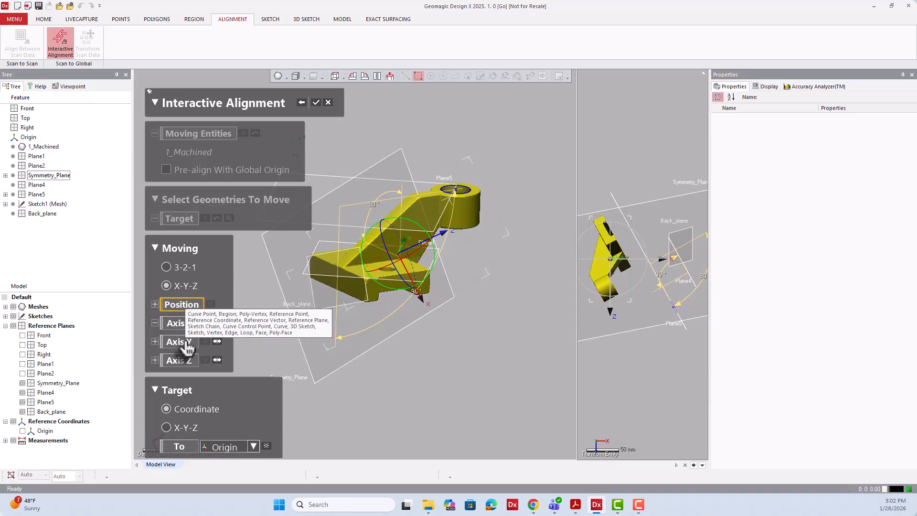
pyautogui.click(187, 364)
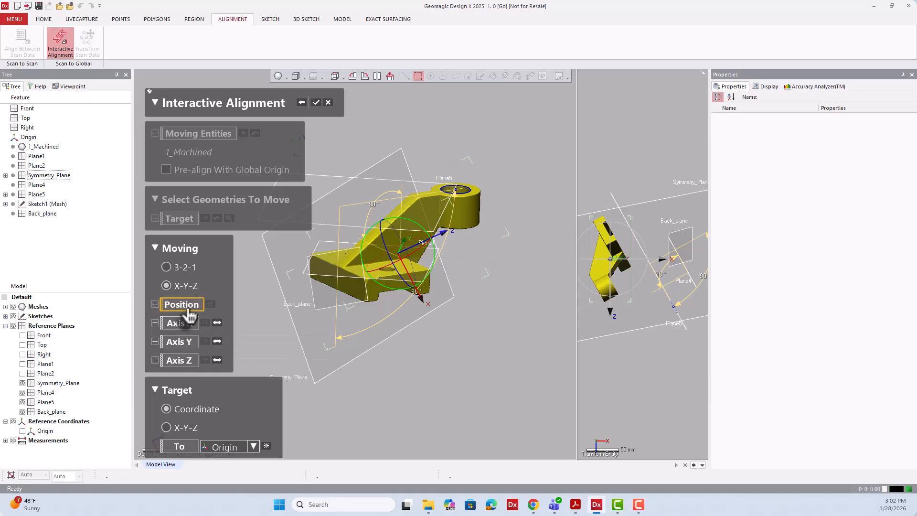
# Step: Set the moving Position to the centre point of the bore circle in Sketch1 (Mesh)
pyautogui.scroll(5, 406, 252)
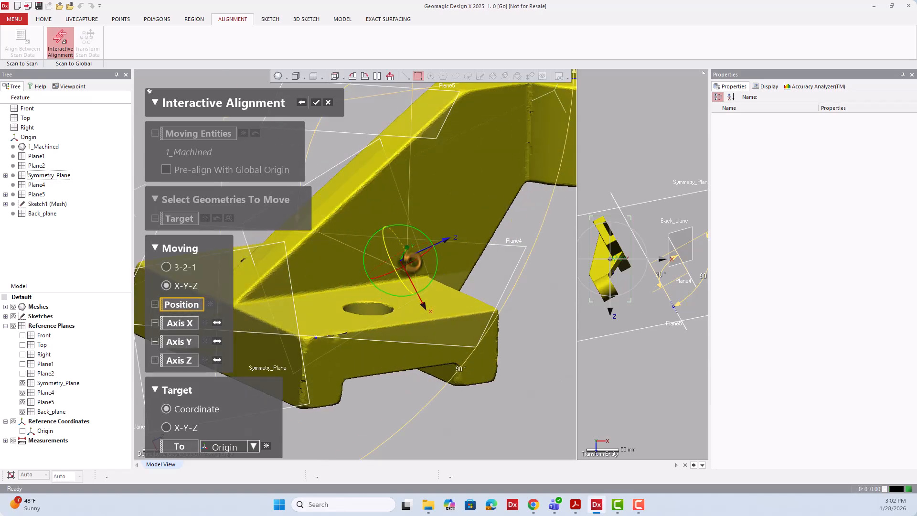
pyautogui.scroll(-6, 404, 261)
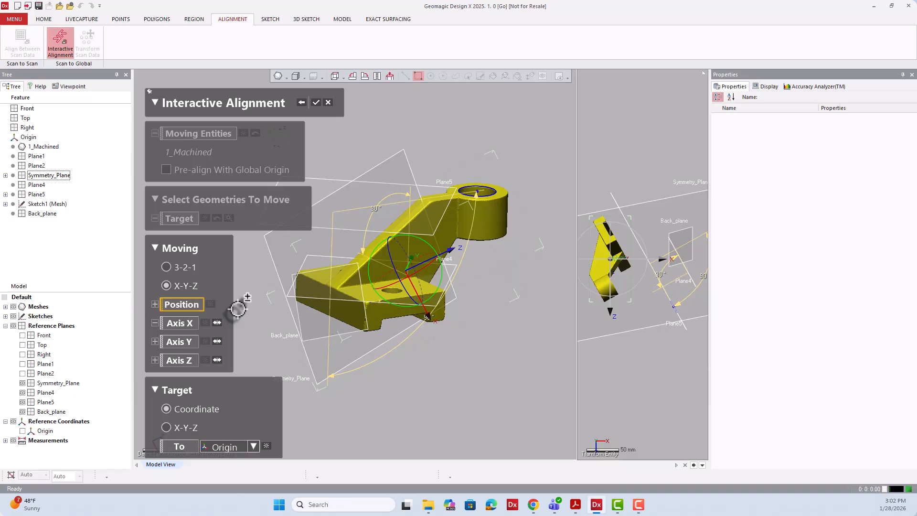
pyautogui.moveTo(403, 320); pyautogui.dragTo(383, 330, button='right')
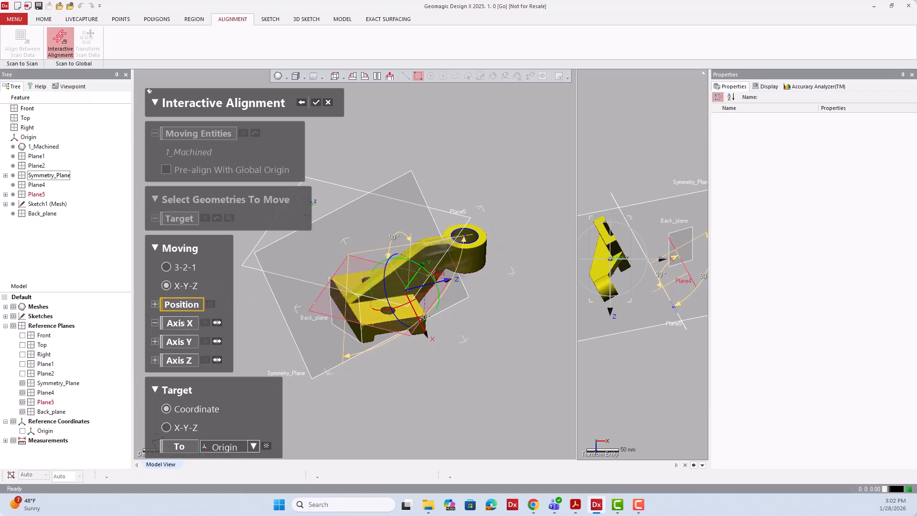
pyautogui.scroll(2, 470, 227)
pyautogui.scroll(4, 476, 223)
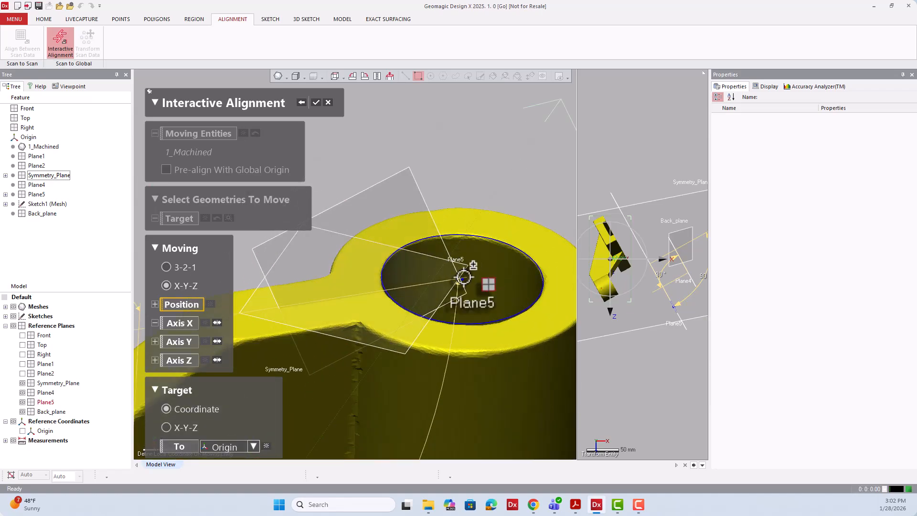
pyautogui.click(462, 278)
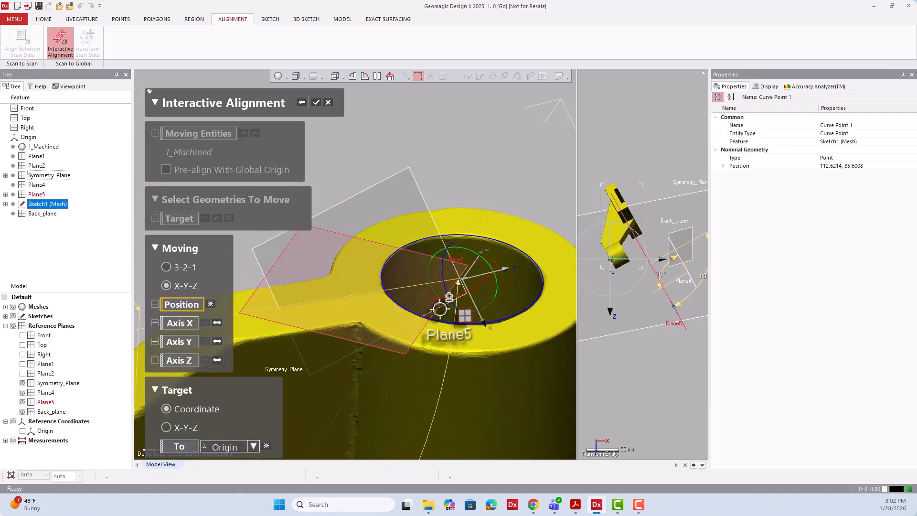
pyautogui.scroll(-3, 471, 264)
pyautogui.scroll(-4, 471, 264)
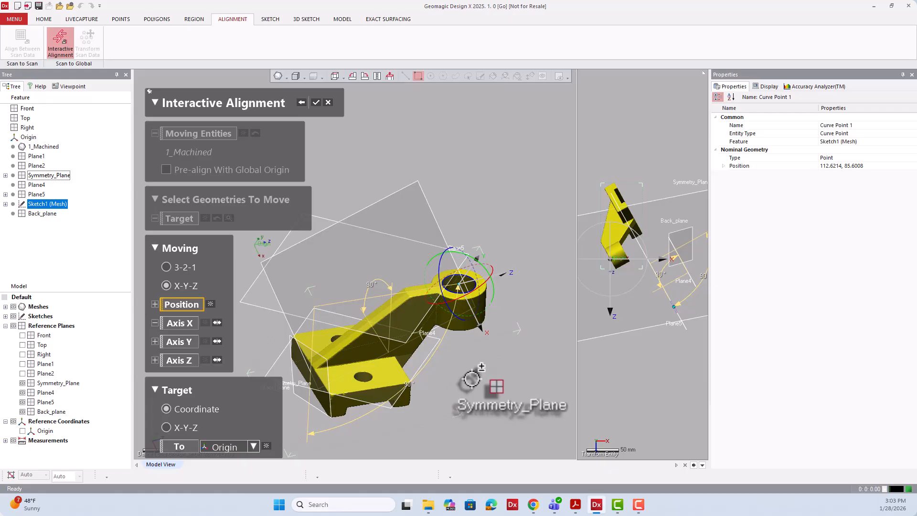
# Step: Set the moving Axis Z to Symmetry_Plane and reverse its direction
pyautogui.moveTo(472, 379)
pyautogui.mouseDown(button='right')
pyautogui.moveTo(461, 377)
pyautogui.moveTo(479, 371)
pyautogui.mouseUp(button='right')
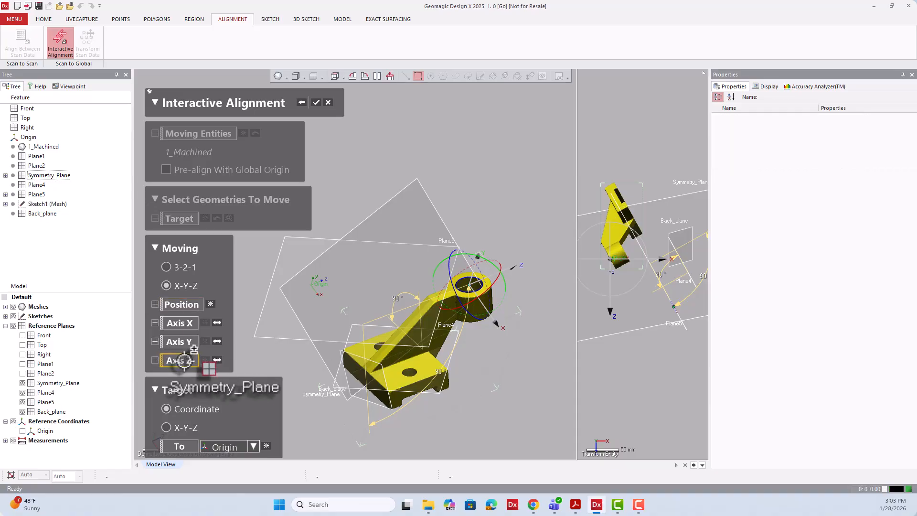
pyautogui.click(412, 216)
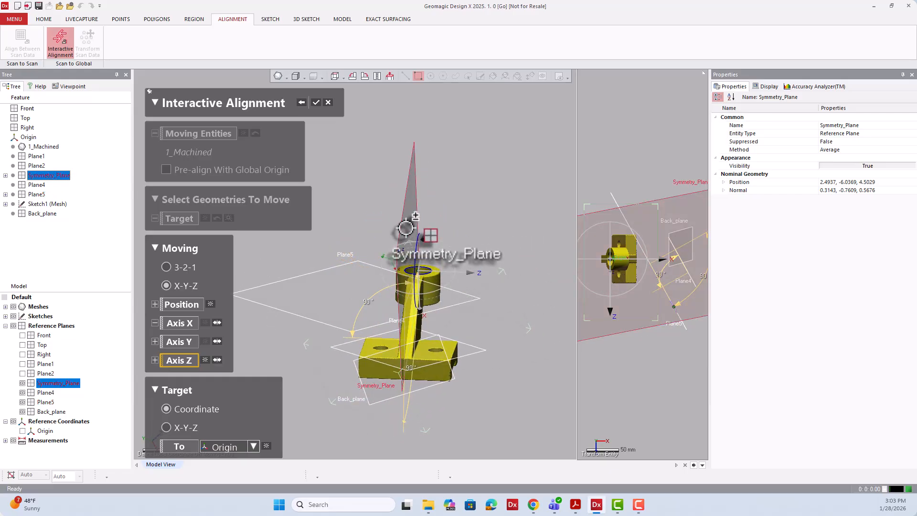
pyautogui.moveTo(471, 308)
pyautogui.mouseDown(button='right')
pyautogui.moveTo(390, 270)
pyautogui.moveTo(463, 311)
pyautogui.moveTo(444, 335)
pyautogui.moveTo(374, 363)
pyautogui.moveTo(394, 318)
pyautogui.mouseUp(button='right')
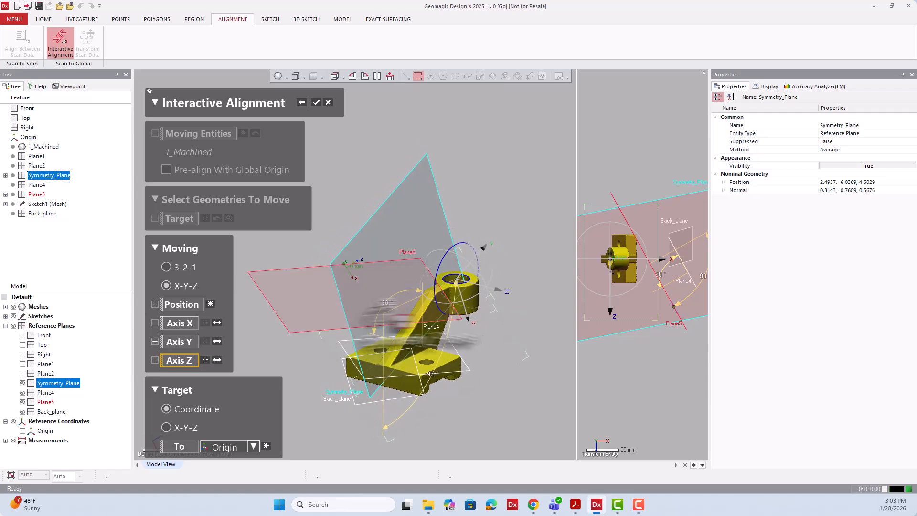
pyautogui.click(218, 360)
pyautogui.click(155, 305)
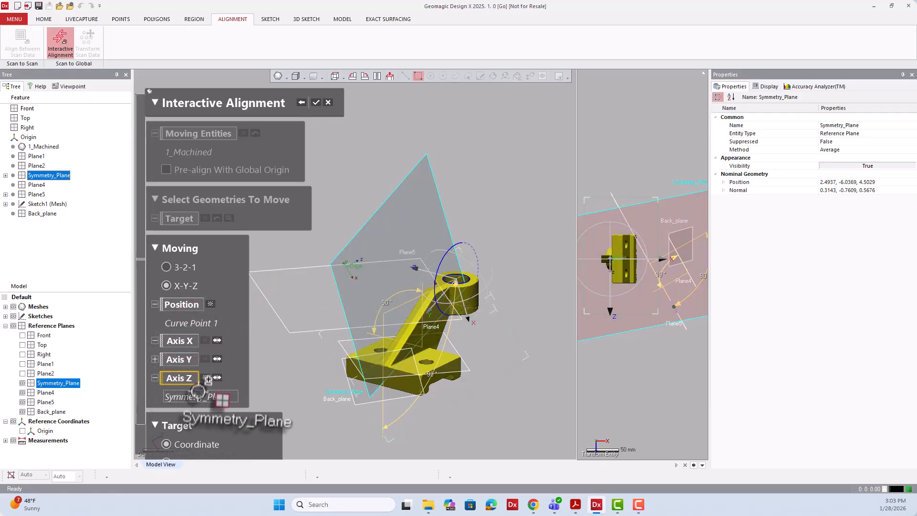
# Step: Set the moving Axis X to Back_plane, testing the reversed direction before restoring the original one
pyautogui.moveTo(432, 349); pyautogui.dragTo(350, 335, button='right')
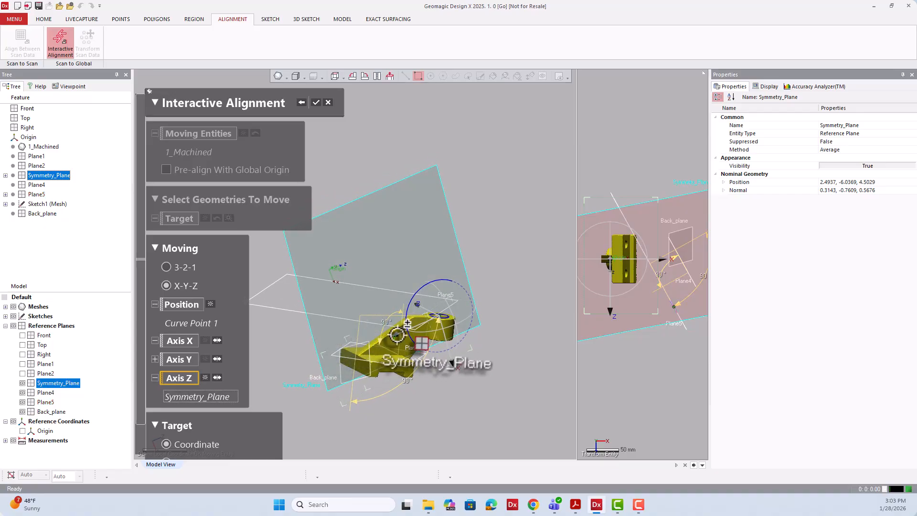
pyautogui.moveTo(430, 362); pyautogui.dragTo(383, 342, button='right')
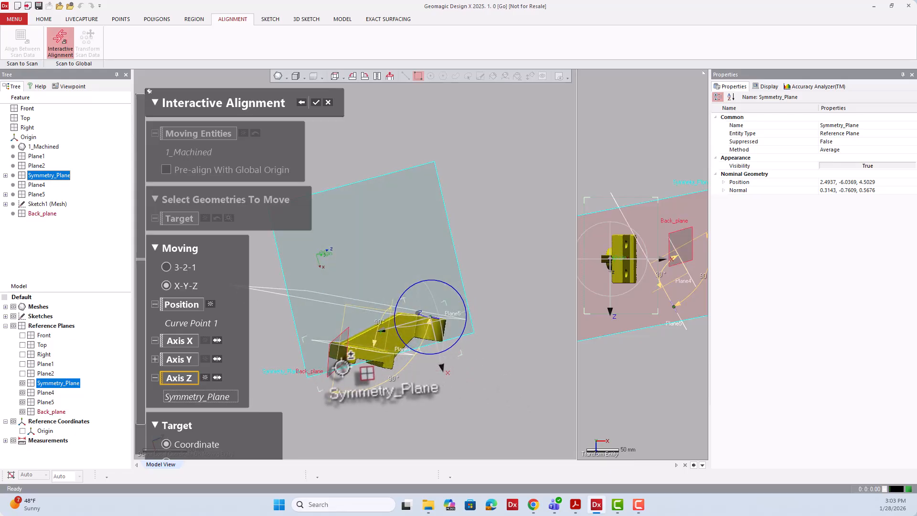
pyautogui.click(184, 340)
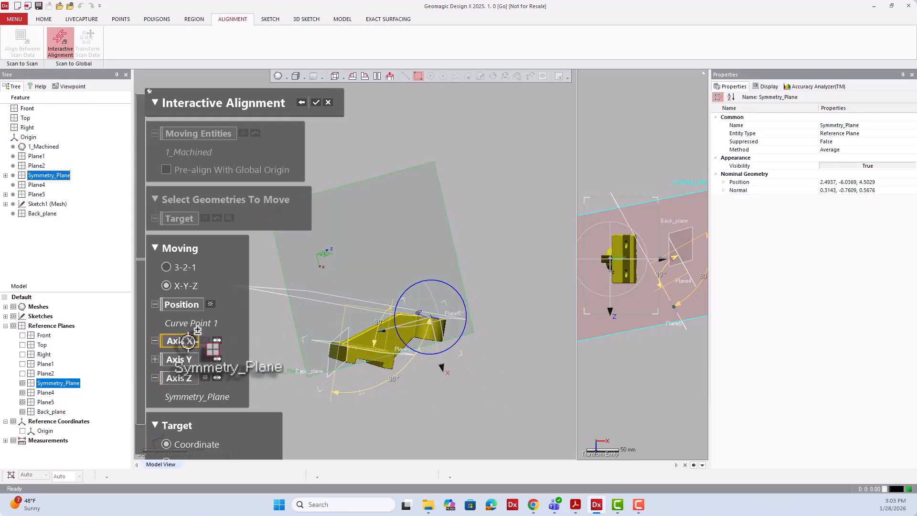
pyautogui.click(343, 361)
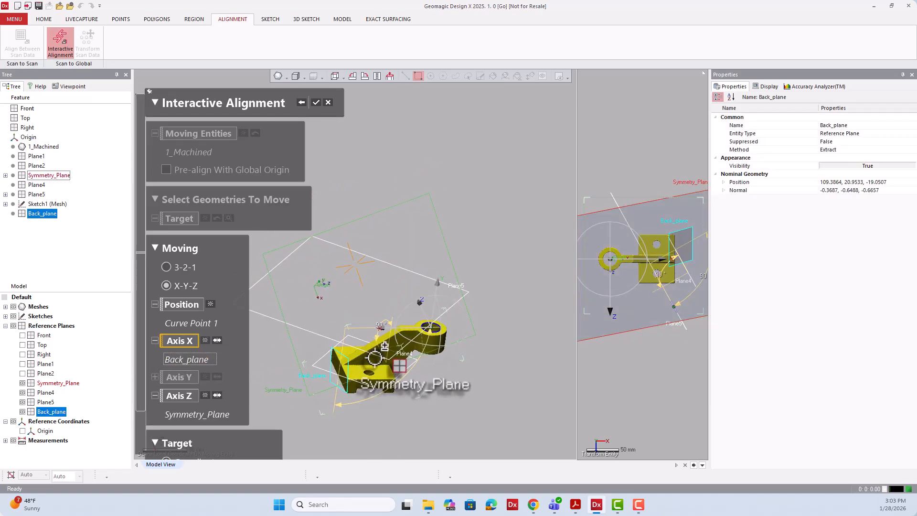
pyautogui.click(217, 341)
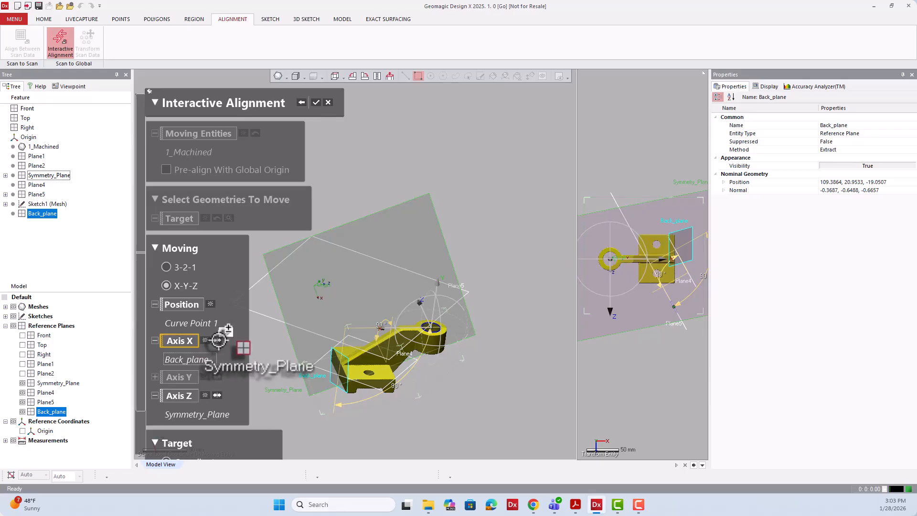
pyautogui.click(218, 340)
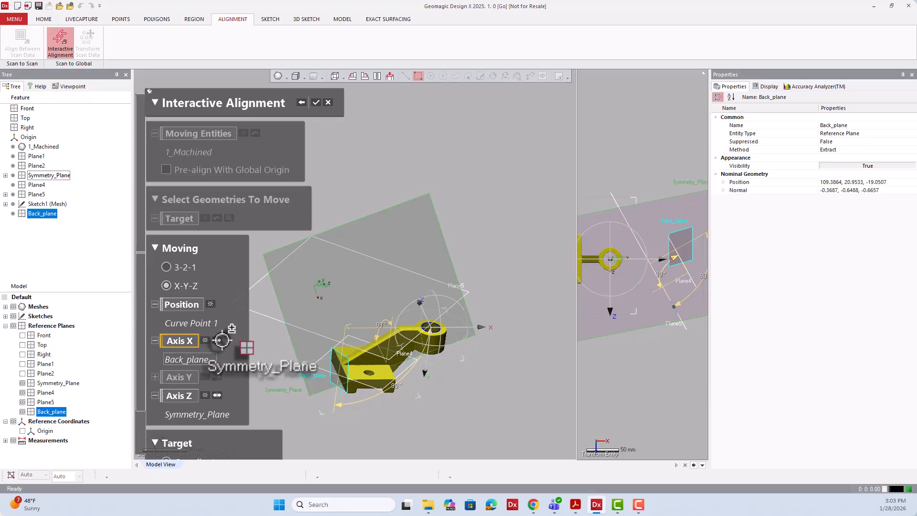
pyautogui.click(219, 340)
# Step: Inspect the part and its alignment axes from the rear, and accept the Interactive Alignment
pyautogui.moveTo(327, 375); pyautogui.dragTo(517, 396, button='right')
pyautogui.moveTo(355, 264); pyautogui.dragTo(500, 294, button='right')
pyautogui.scroll(5, 359, 257)
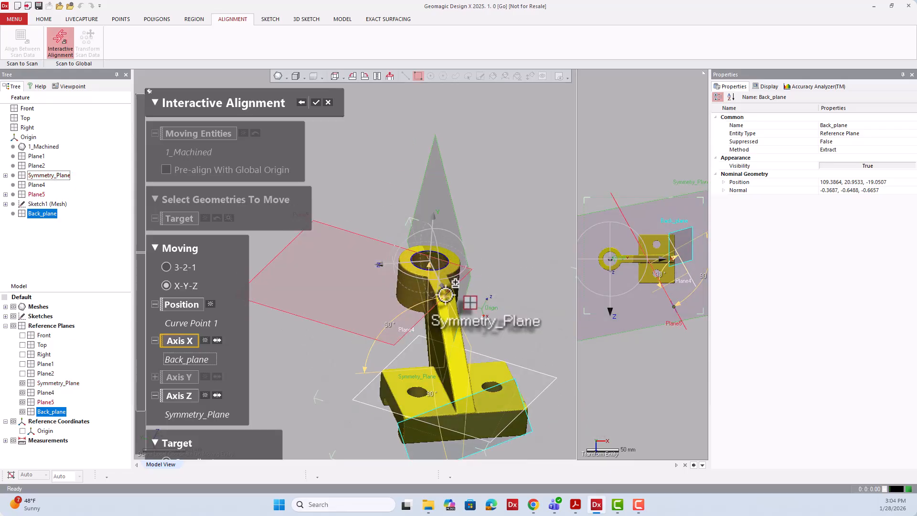
pyautogui.click(315, 102)
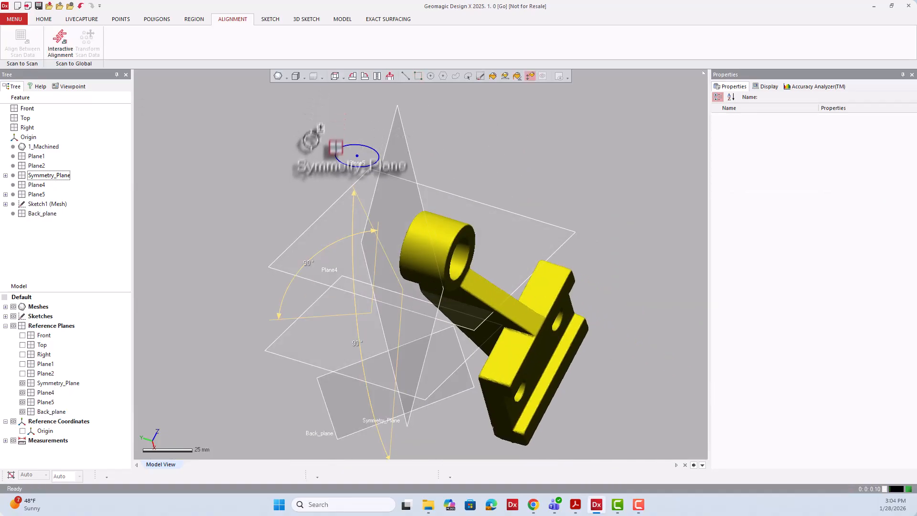
# Step: Examine the aligned mesh in the front, back, side, top, bottom and isometric views
pyautogui.scroll(-5, 307, 172)
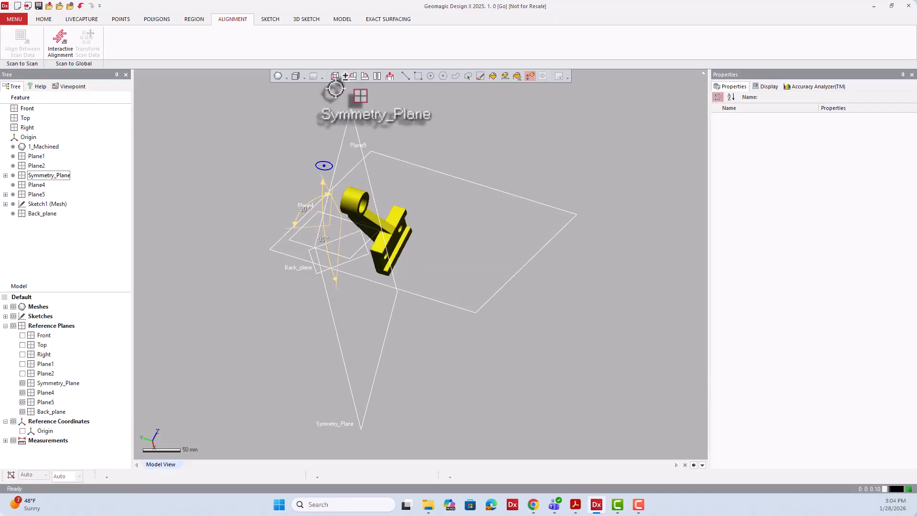
pyautogui.hotkey('alt', '1')
pyautogui.scroll(4, 371, 124)
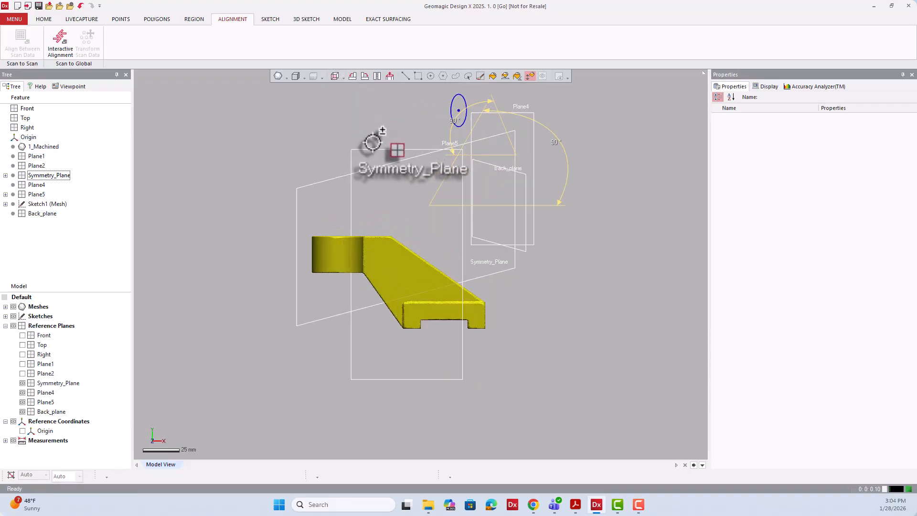
pyautogui.scroll(-4, 373, 153)
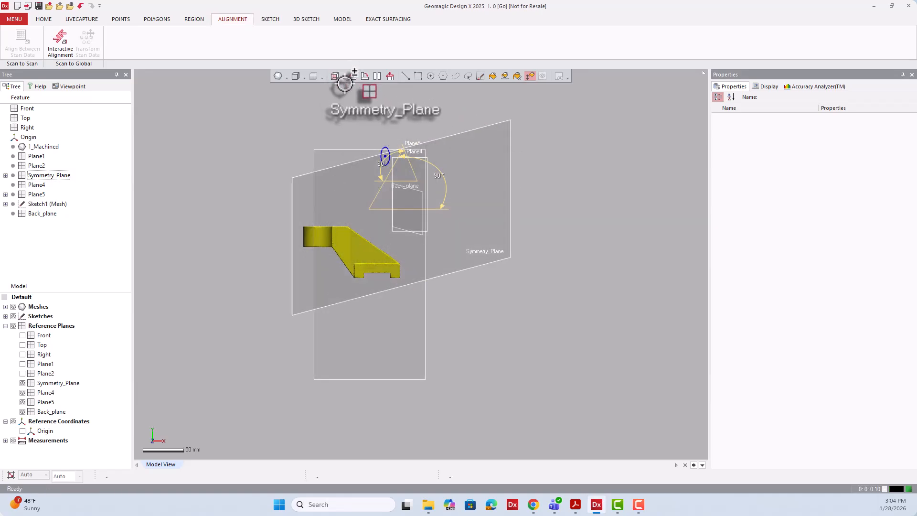
pyautogui.hotkey('alt', '2')
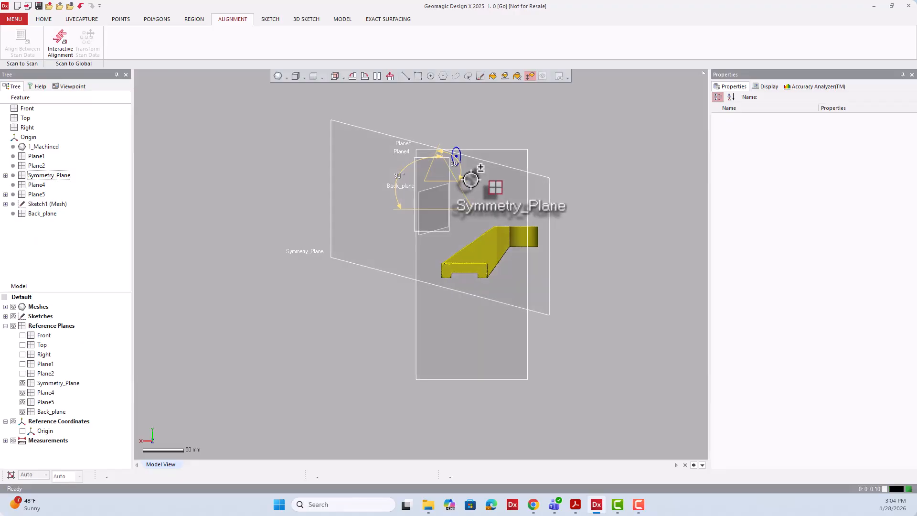
pyautogui.hotkey('alt', '3')
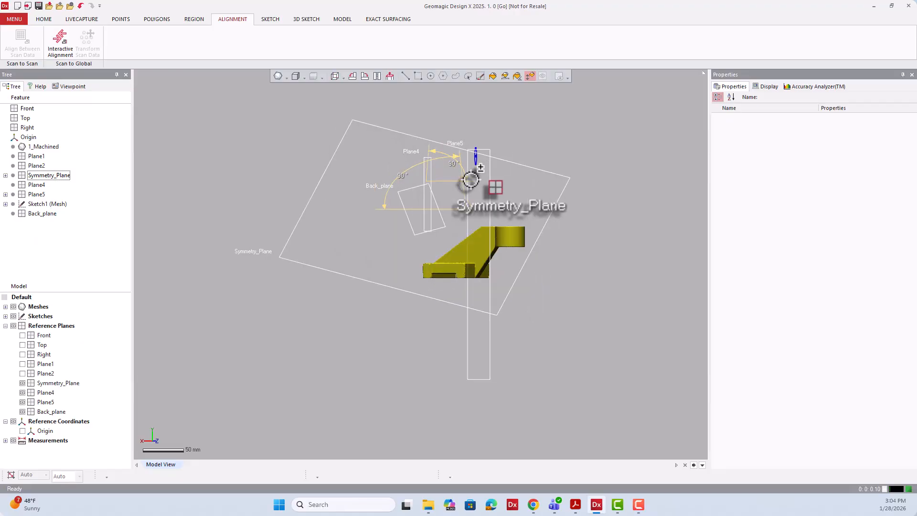
pyautogui.hotkey('alt', '4')
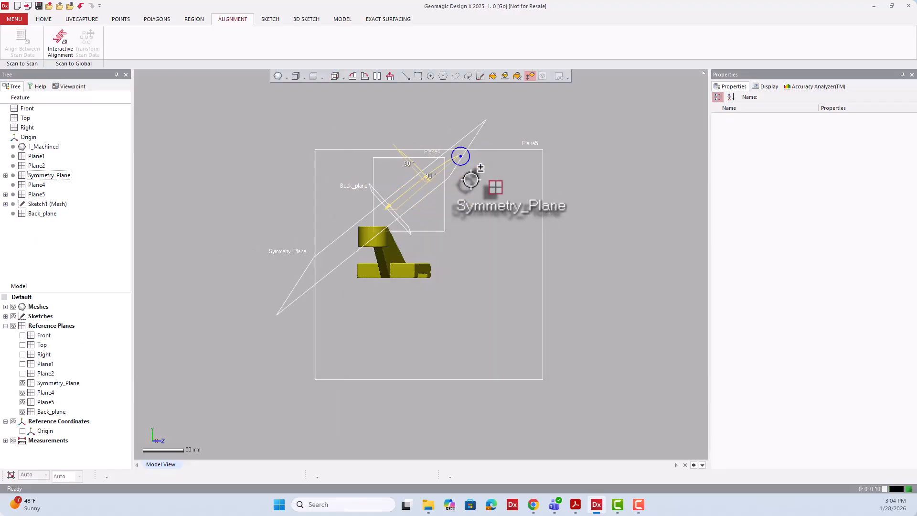
pyautogui.hotkey('alt', '7')
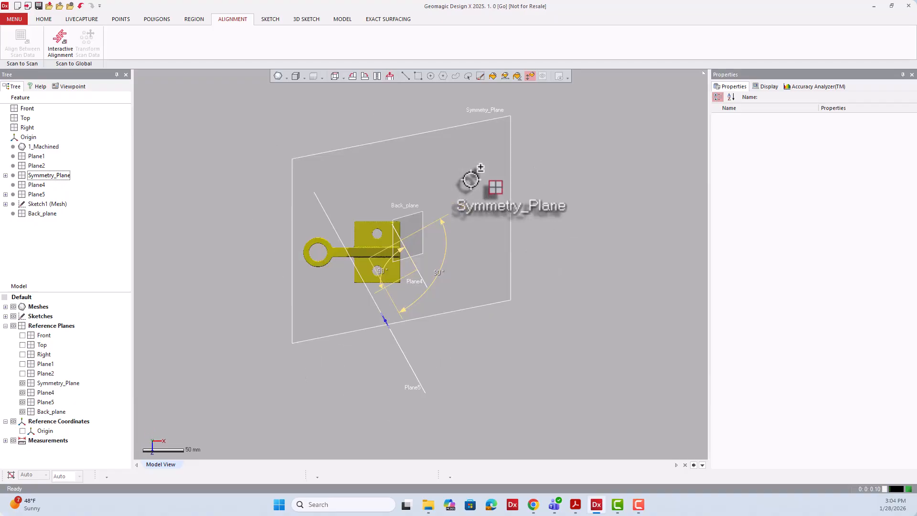
pyautogui.hotkey('alt', '1')
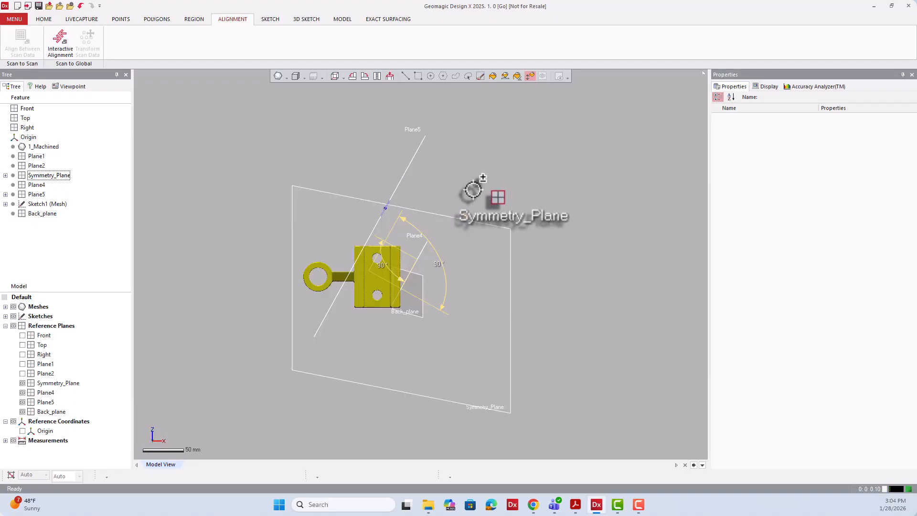
pyautogui.hotkey('alt', '7')
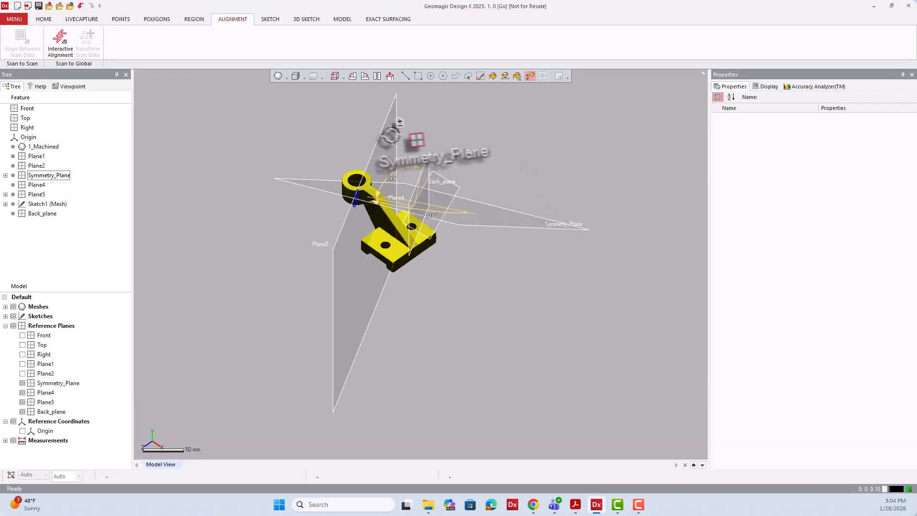
pyautogui.scroll(5, 377, 172)
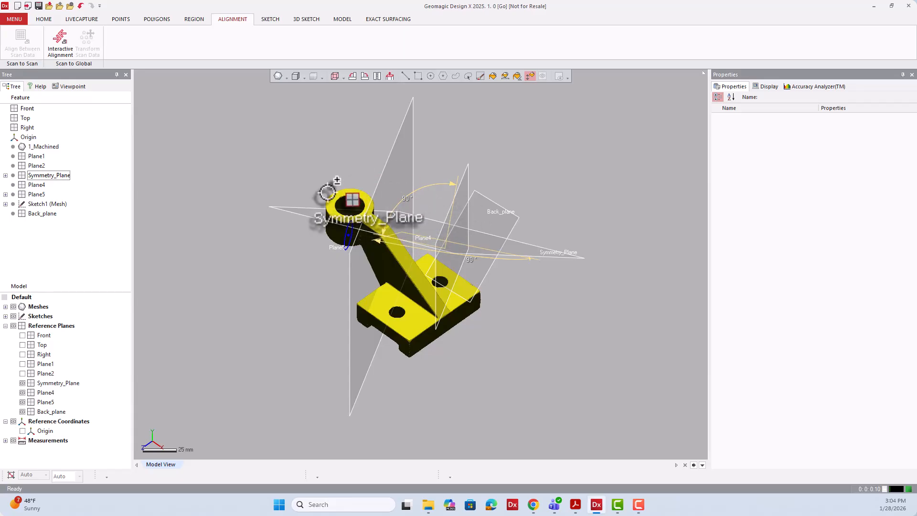
# Step: Delete Plane1, Plane2, Symmetry_Plane, Plane4, Plane5, Sketch1 (Mesh) and Back_plane from the feature tree
pyautogui.moveTo(48, 170); pyautogui.dragTo(34, 211)
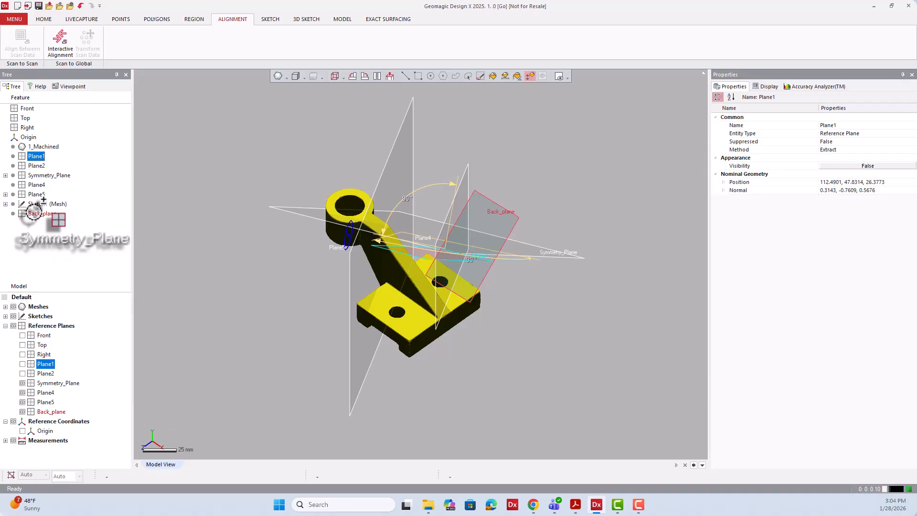
pyautogui.keyDown('shift'); pyautogui.click(33, 212); pyautogui.keyUp('shift')
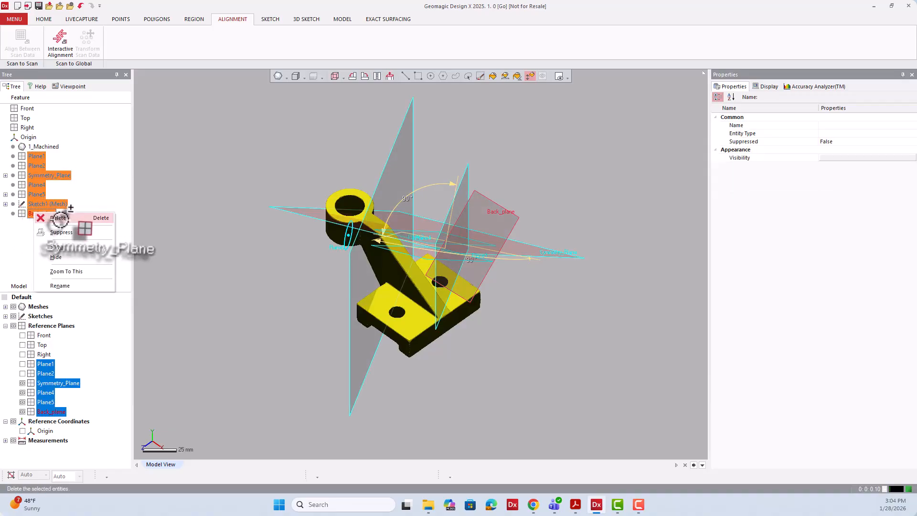
pyautogui.click(58, 219)
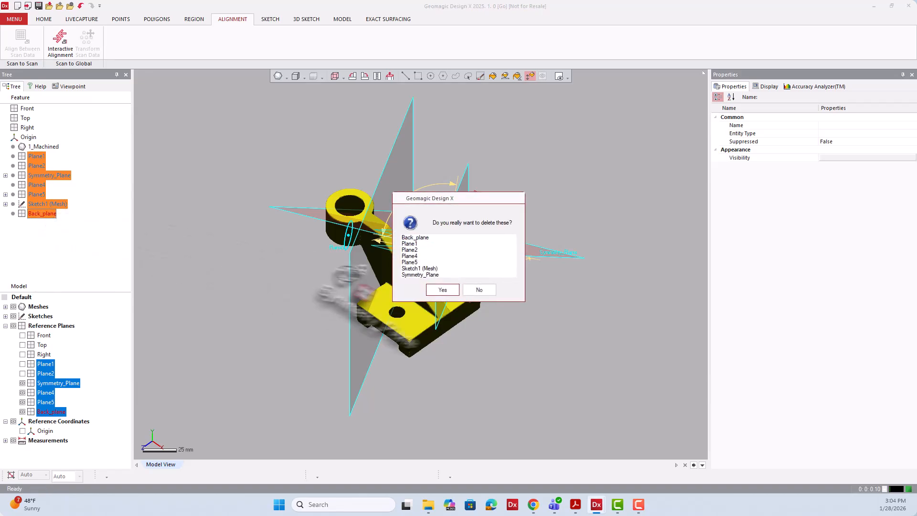
pyautogui.click(448, 289)
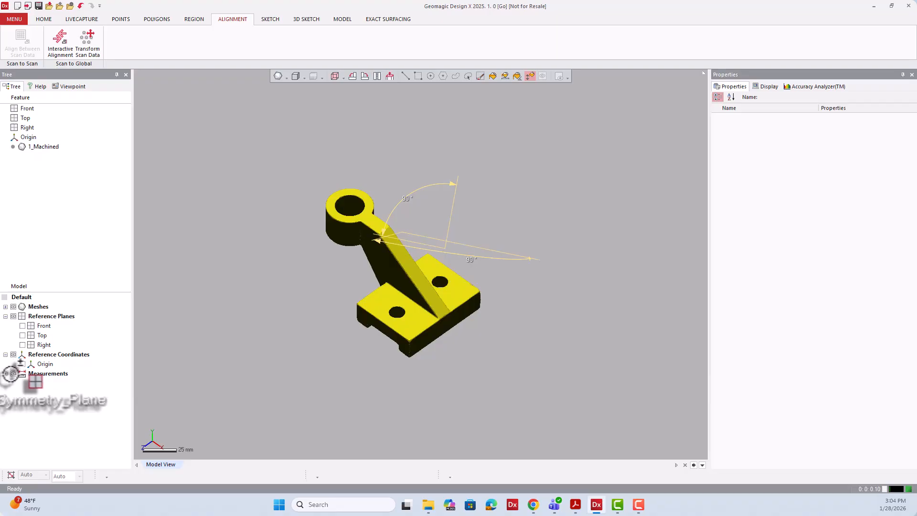
# Step: Delete the Angle1 and Angle2 measurements from the model tree
pyautogui.moveTo(11, 374); pyautogui.dragTo(43, 392)
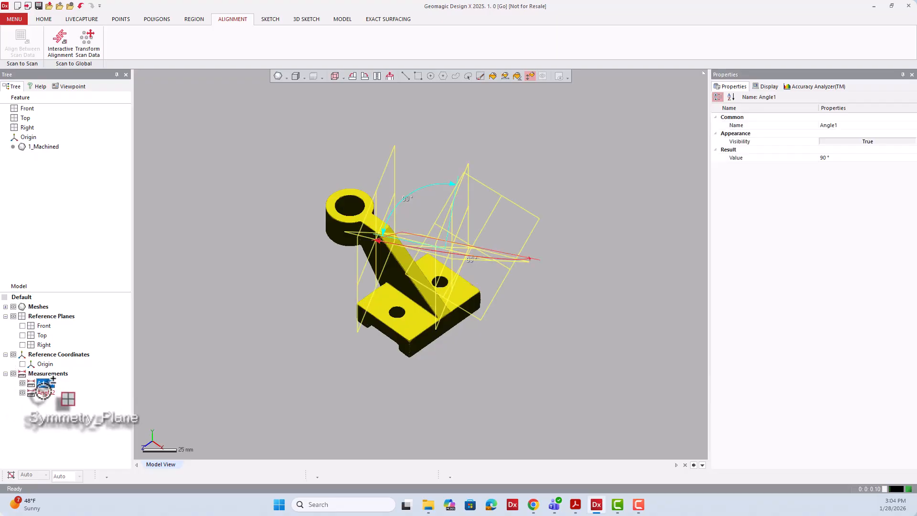
pyautogui.keyDown('shift'); pyautogui.click(43, 392); pyautogui.keyUp('shift')
pyautogui.rightClick(43, 391)
pyautogui.click(72, 434)
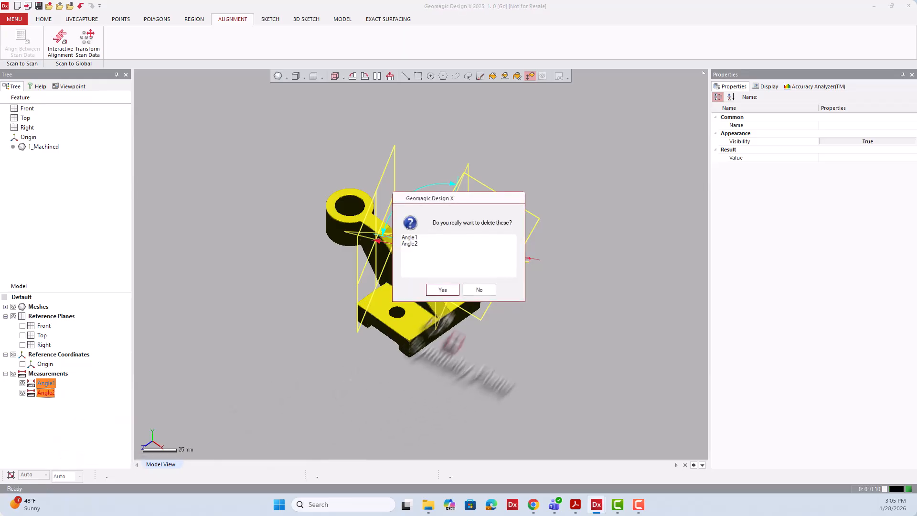
pyautogui.click(442, 290)
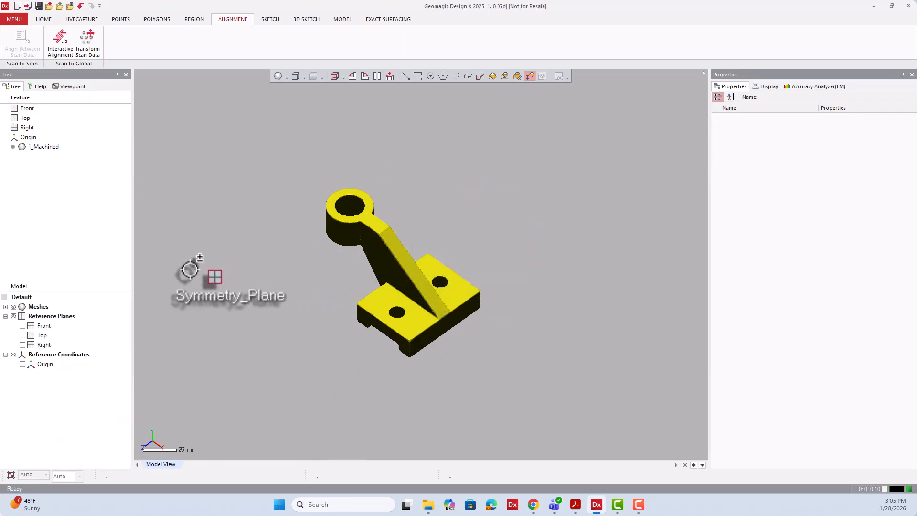
# Step: Show the Front, Top and Right reference planes together with the origin around the aligned mesh
pyautogui.click(23, 325)
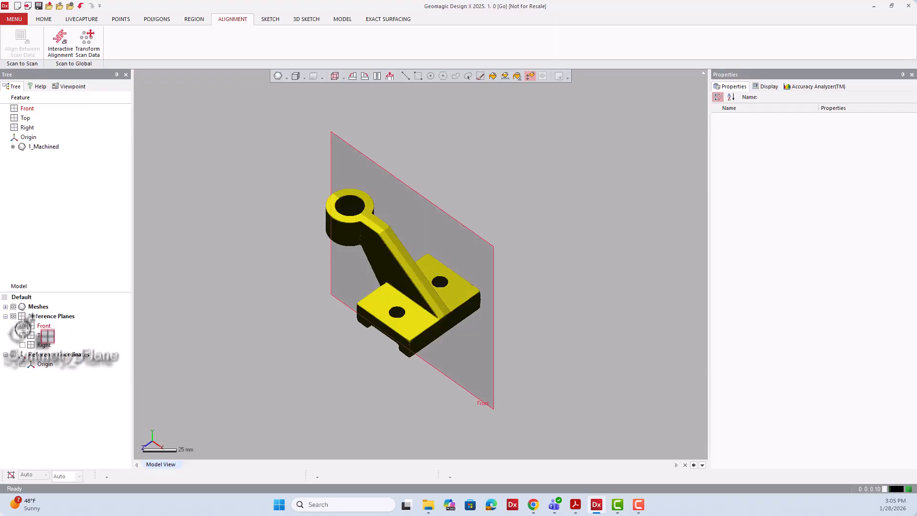
pyautogui.click(23, 335)
pyautogui.click(22, 344)
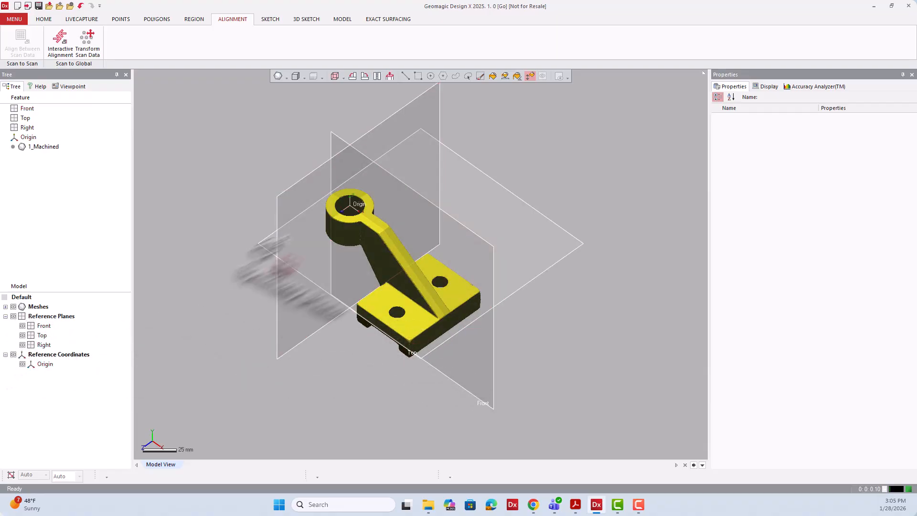
# Step: Examine how the mesh sits against the reference planes and origin in the top, front, right and rotated views
pyautogui.scroll(5, 372, 193)
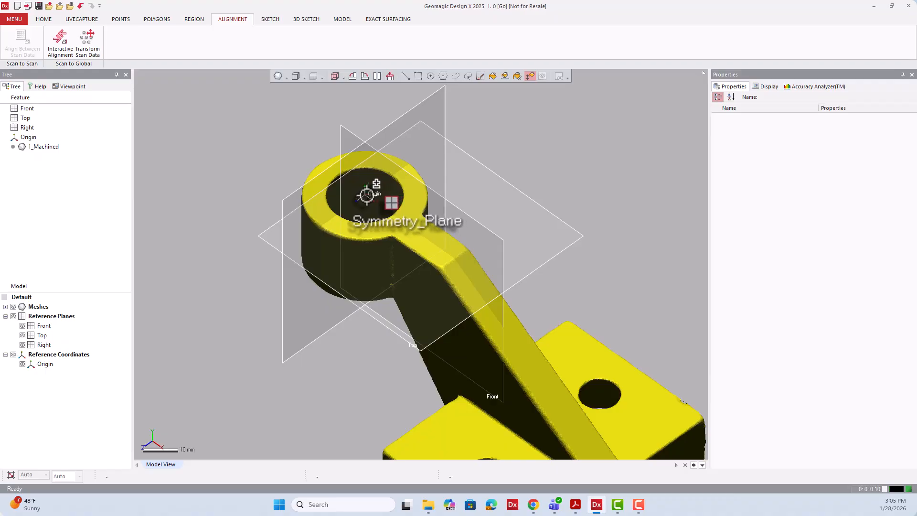
pyautogui.moveTo(414, 211)
pyautogui.mouseDown(button='right')
pyautogui.moveTo(437, 317)
pyautogui.moveTo(407, 307)
pyautogui.moveTo(380, 161)
pyautogui.moveTo(474, 201)
pyautogui.moveTo(412, 192)
pyautogui.moveTo(434, 205)
pyautogui.moveTo(478, 289)
pyautogui.moveTo(536, 273)
pyautogui.moveTo(525, 272)
pyautogui.mouseUp(button='right')
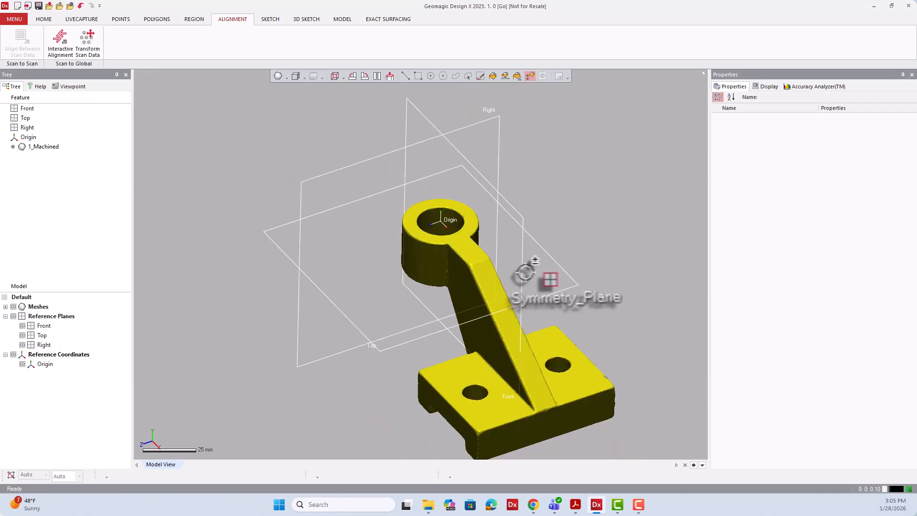
pyautogui.moveTo(490, 354); pyautogui.dragTo(492, 347, button='right')
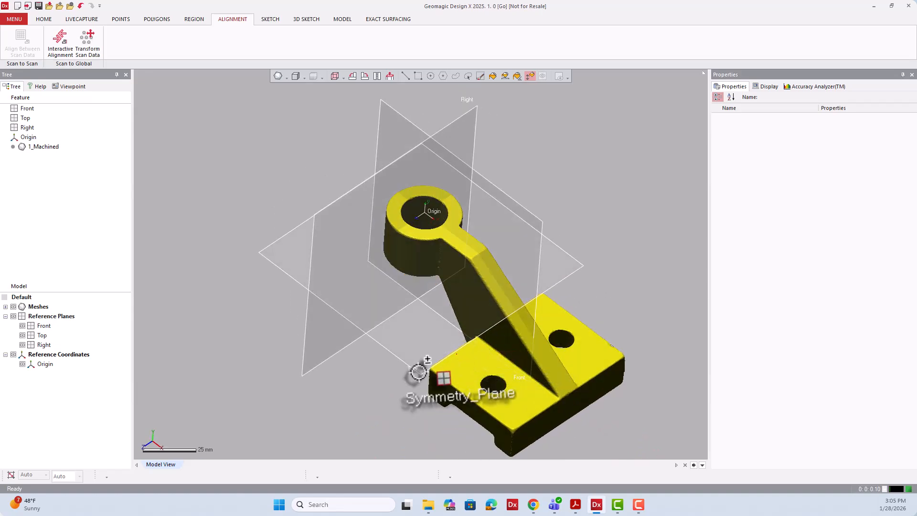
pyautogui.moveTo(441, 242); pyautogui.dragTo(415, 369, button='right')
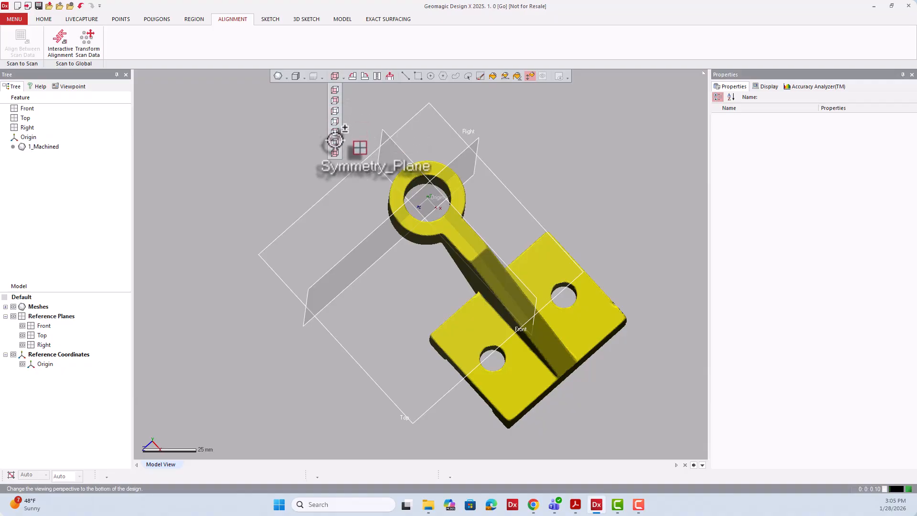
pyautogui.click(335, 132)
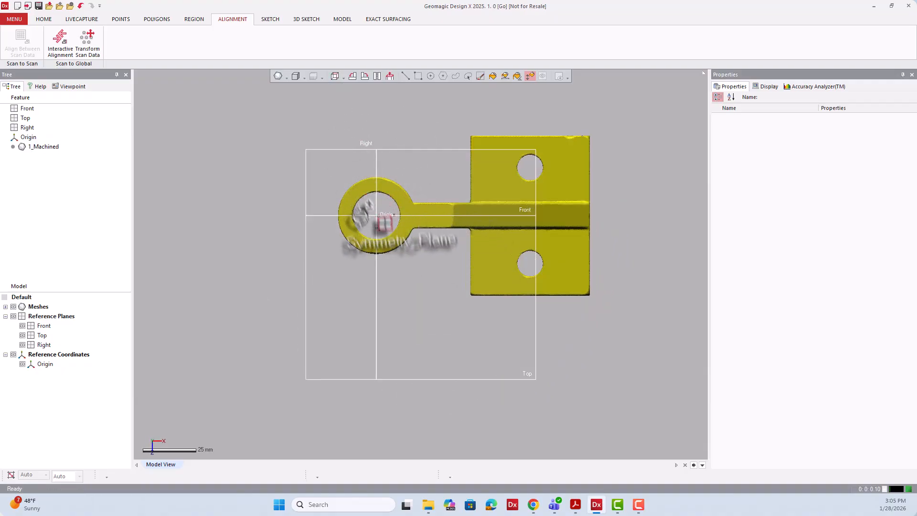
pyautogui.click(337, 76)
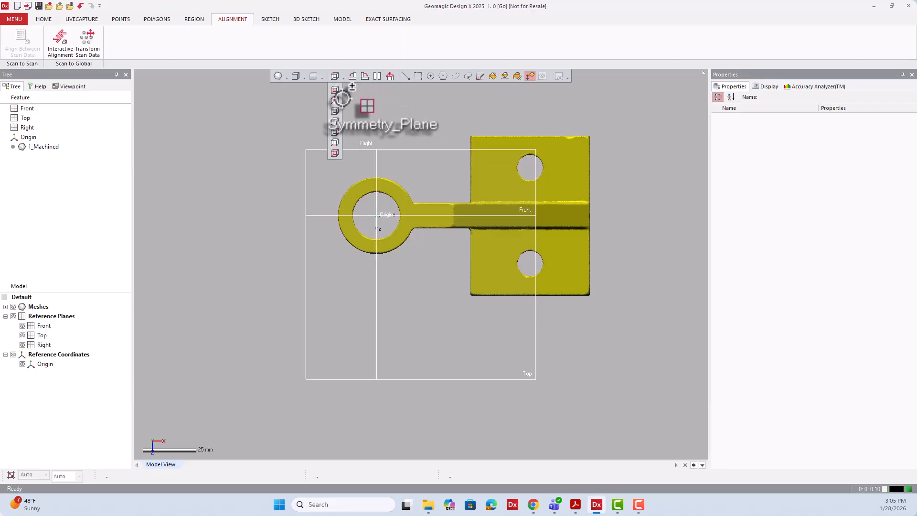
pyautogui.click(334, 90)
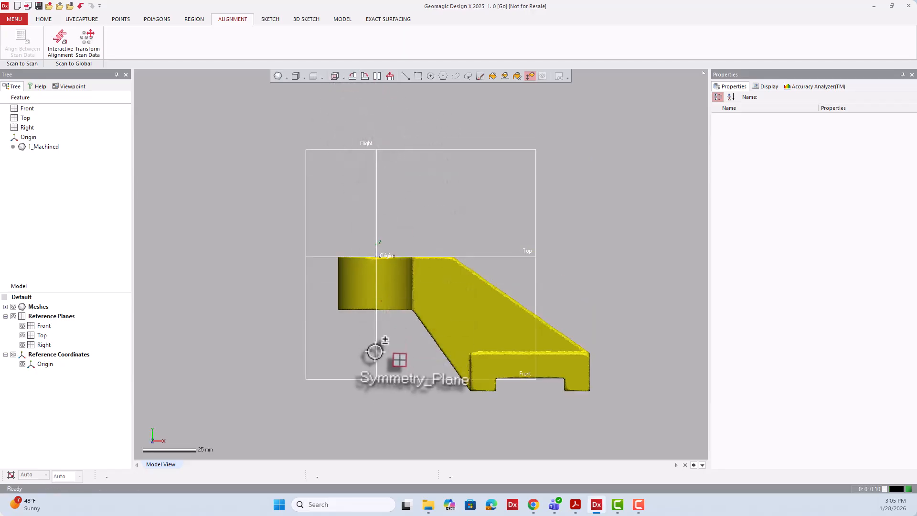
pyautogui.click(335, 76)
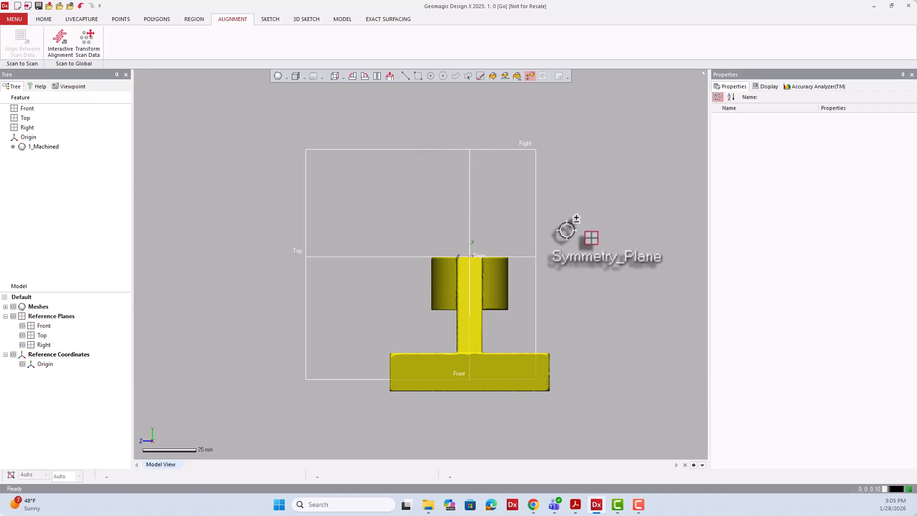
pyautogui.moveTo(567, 225); pyautogui.dragTo(425, 264, button='right')
pyautogui.scroll(-2, 423, 254)
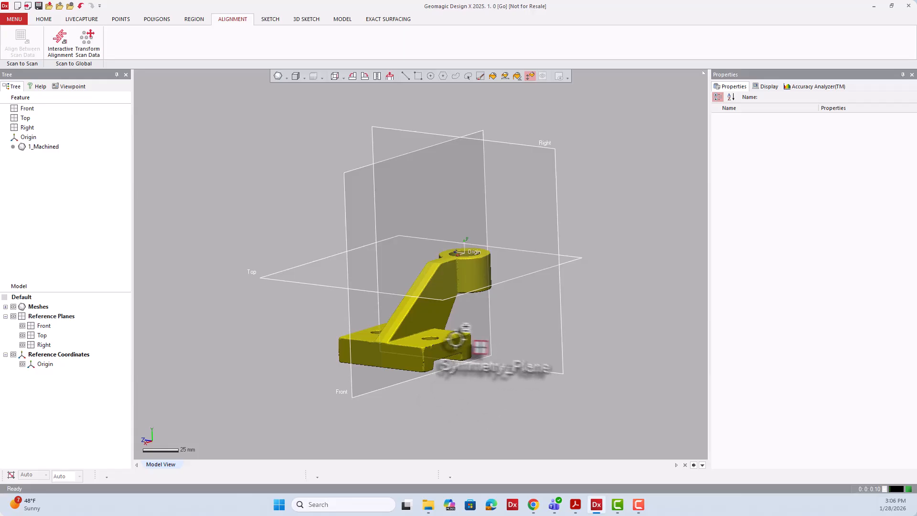
pyautogui.moveTo(467, 333); pyautogui.dragTo(600, 300, button='right')
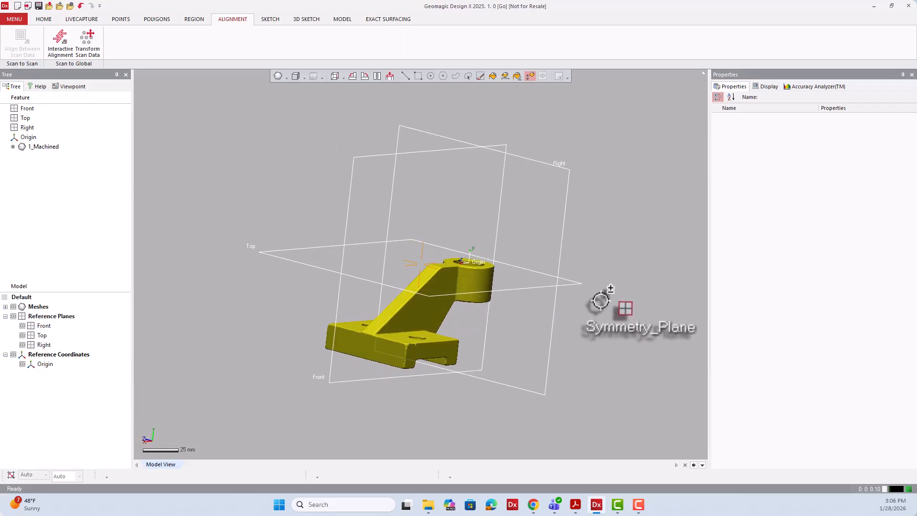
pyautogui.moveTo(538, 323)
pyautogui.mouseDown(button='right')
pyautogui.moveTo(461, 343)
pyautogui.moveTo(421, 313)
pyautogui.moveTo(529, 385)
pyautogui.moveTo(538, 379)
pyautogui.moveTo(445, 329)
pyautogui.mouseUp(button='right')
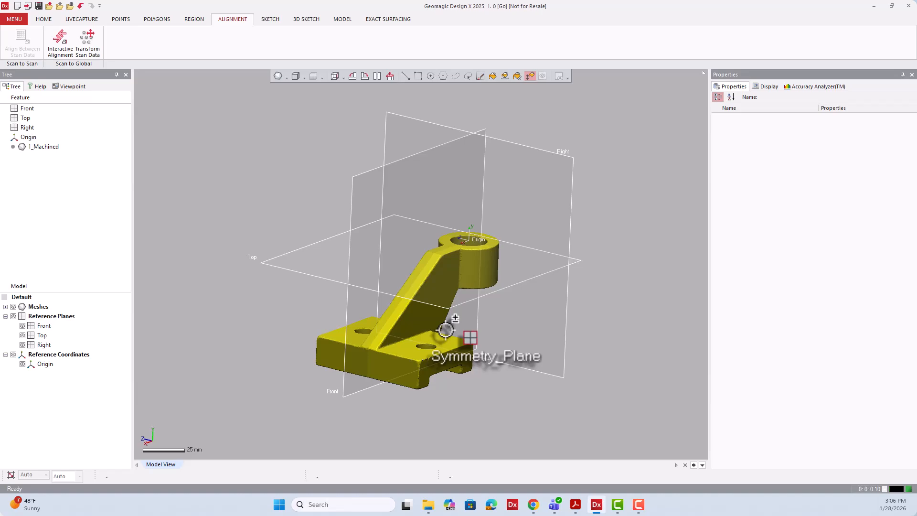
# Step: Create a mesh sketch of 1_Machined on the Front plane using the Planar Method with a section at 0 mm offset
pyautogui.click(406, 75)
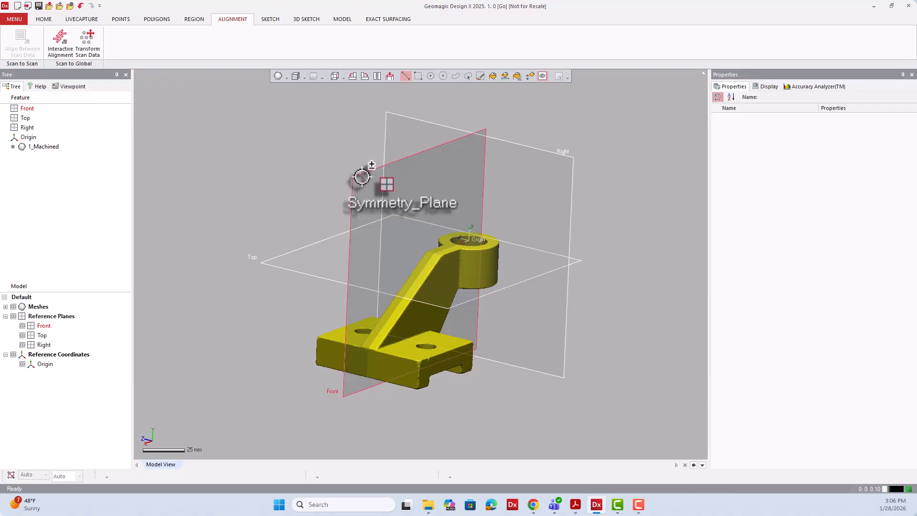
pyautogui.rightClick(361, 176)
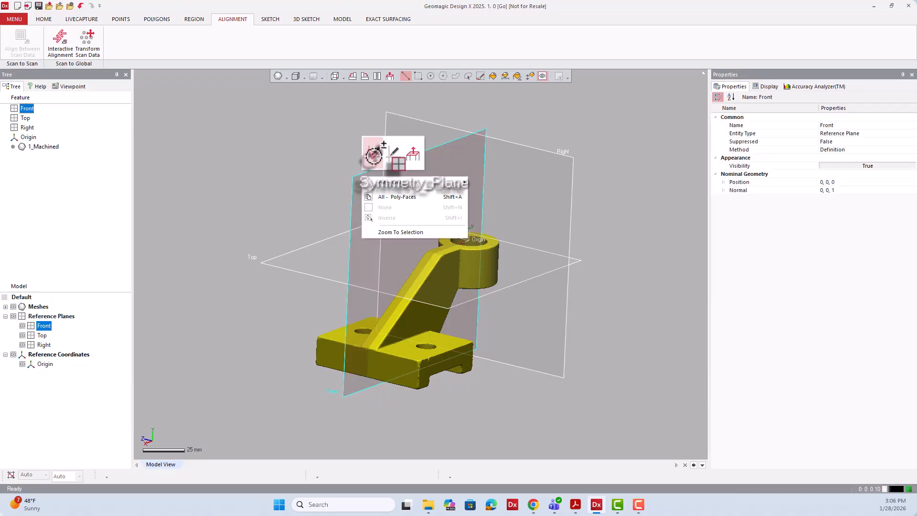
pyautogui.click(374, 155)
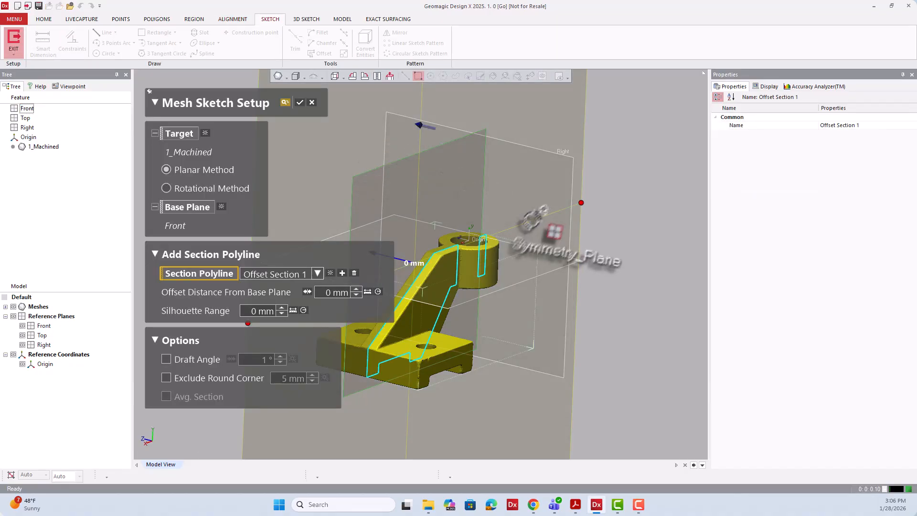
pyautogui.moveTo(300, 253); pyautogui.dragTo(394, 309, button='right')
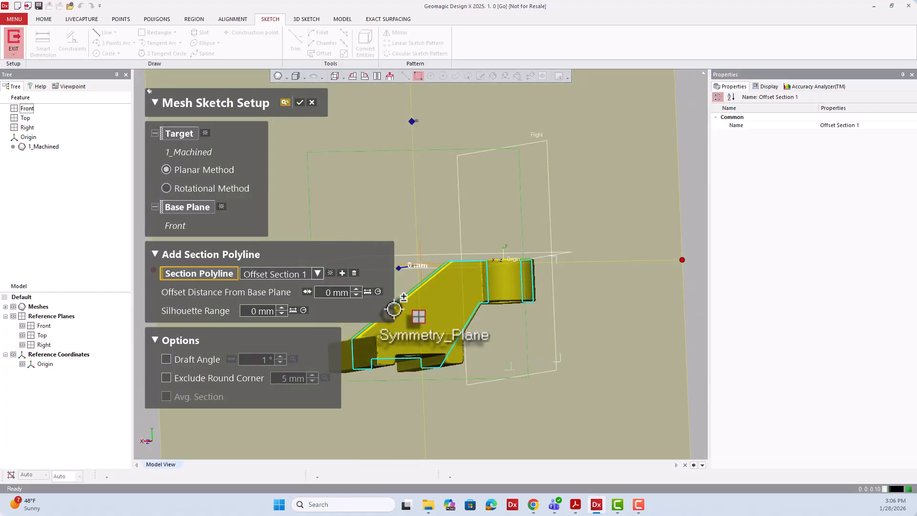
pyautogui.moveTo(394, 309); pyautogui.dragTo(543, 328, button='right')
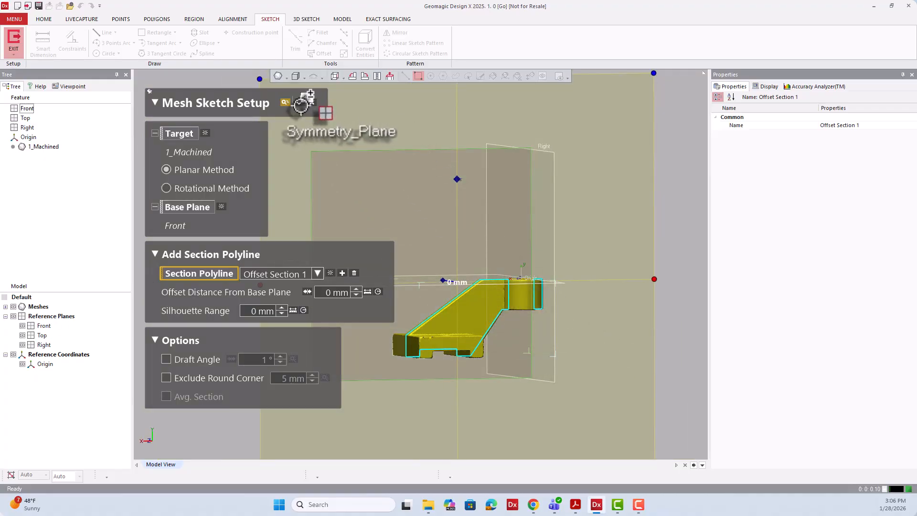
pyautogui.moveTo(471, 258); pyautogui.dragTo(553, 323, button='right')
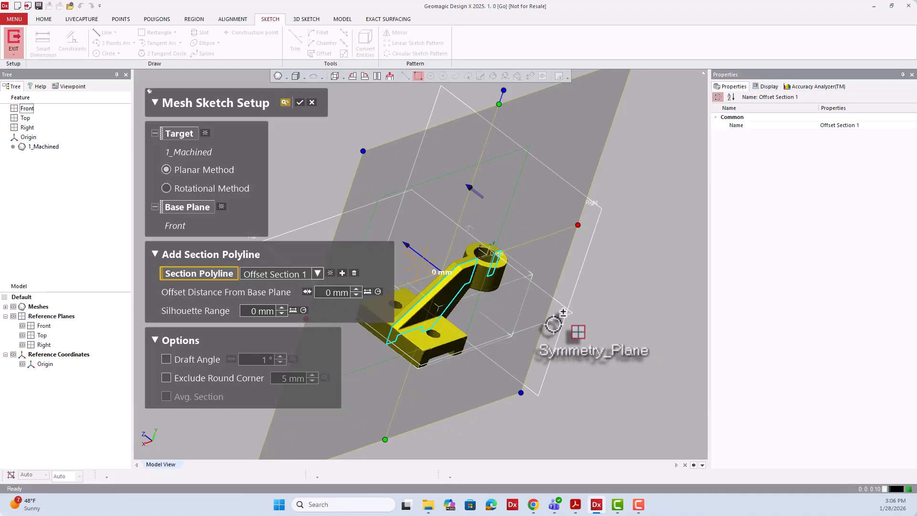
pyautogui.moveTo(553, 324); pyautogui.dragTo(500, 262, button='right')
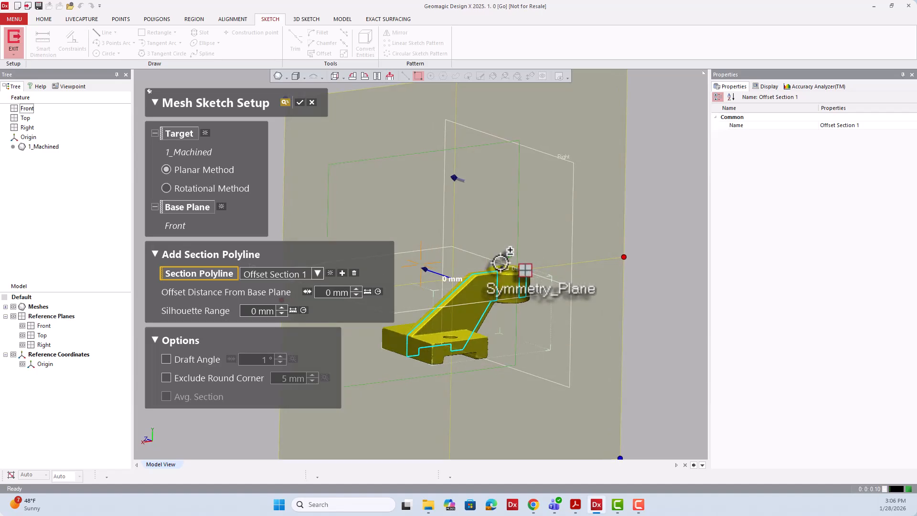
pyautogui.click(301, 102)
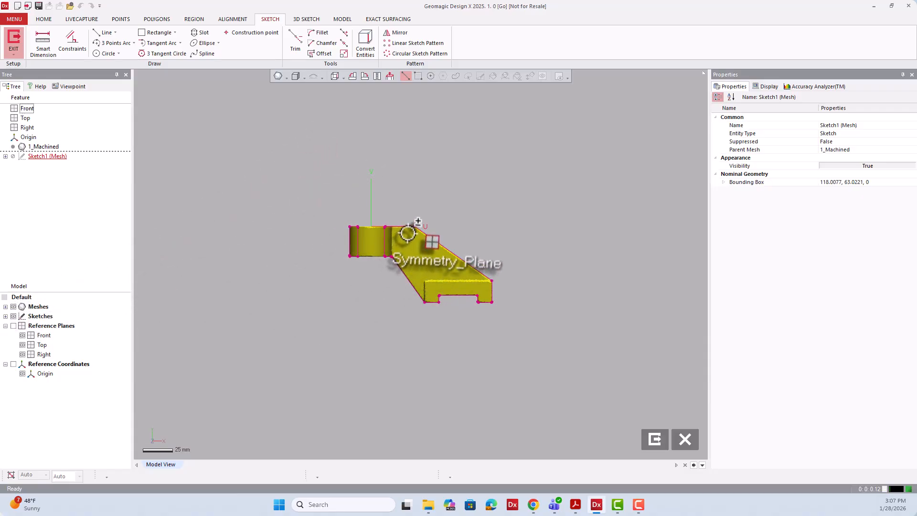
# Step: Hide the mesh and fit lines to the section's upper edge, long upper slope, outer base end and outer foot
pyautogui.scroll(2, 406, 234)
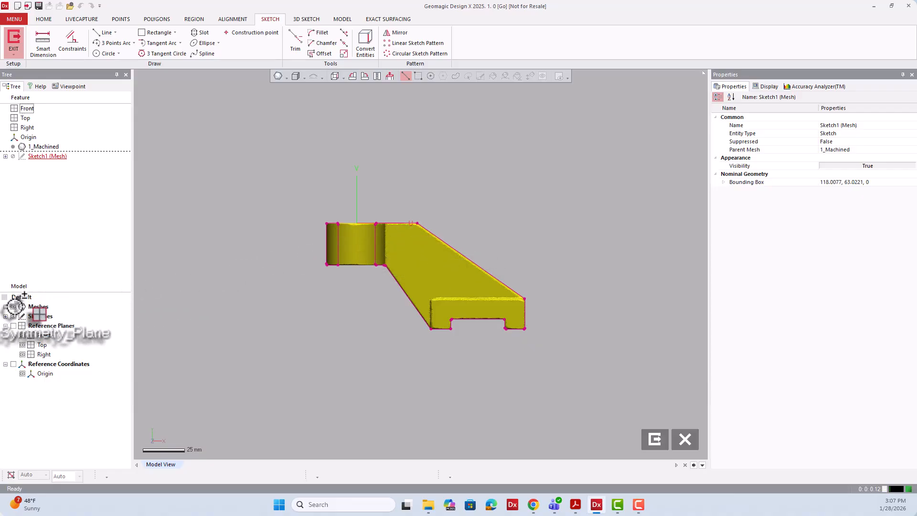
pyautogui.click(14, 306)
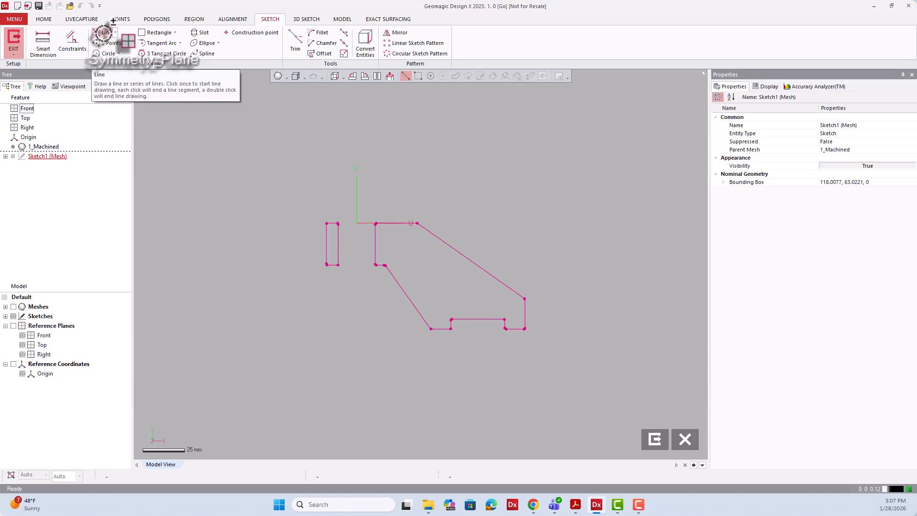
pyautogui.click(104, 32)
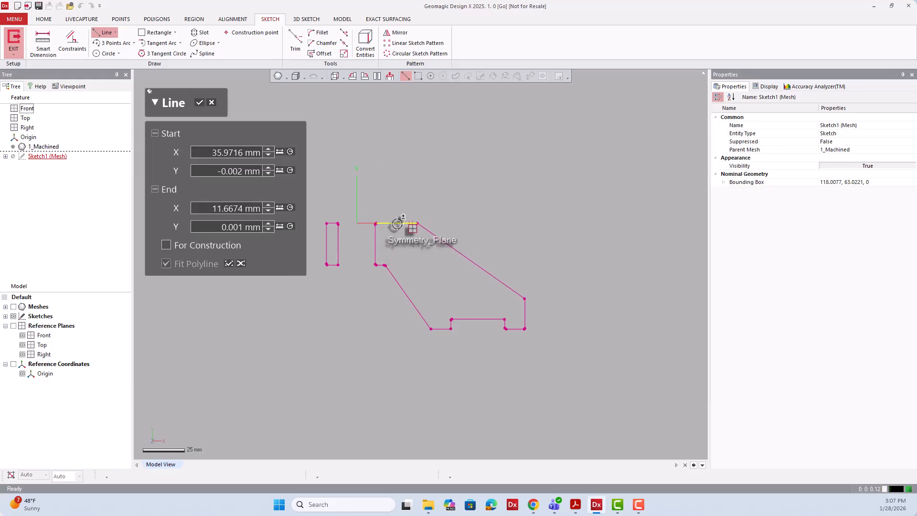
pyautogui.click(437, 237)
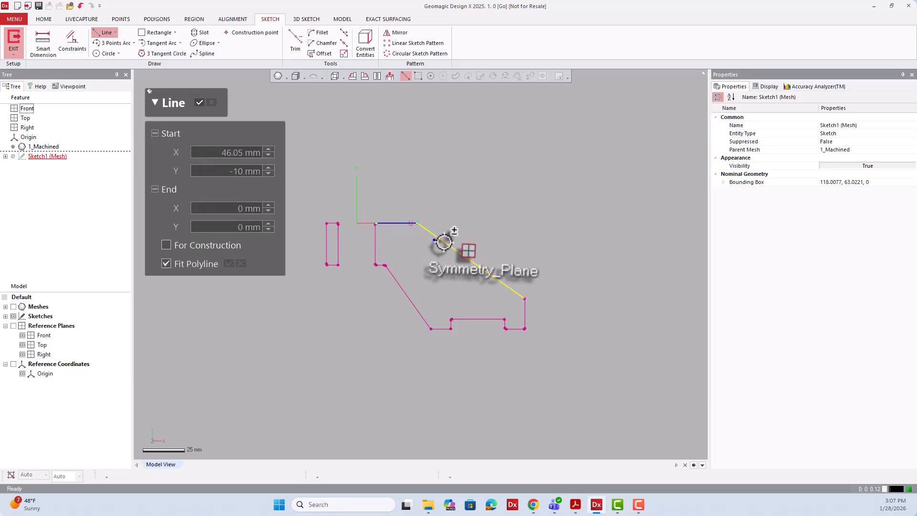
pyautogui.doubleClick(525, 314)
pyautogui.doubleClick(516, 329)
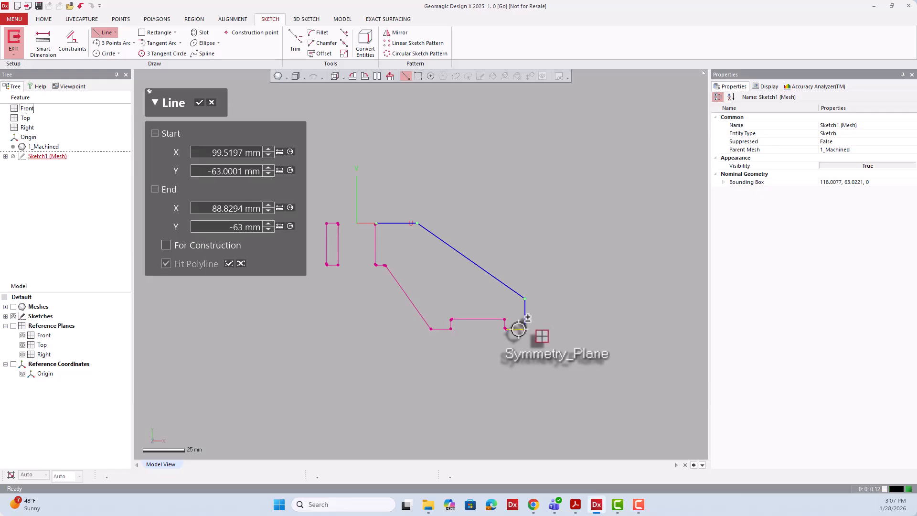
# Step: Fit the remaining lines along the base notch, inner foot, lower slope and bore-side edge, closing the profile up to the upper edge
pyautogui.doubleClick(506, 326)
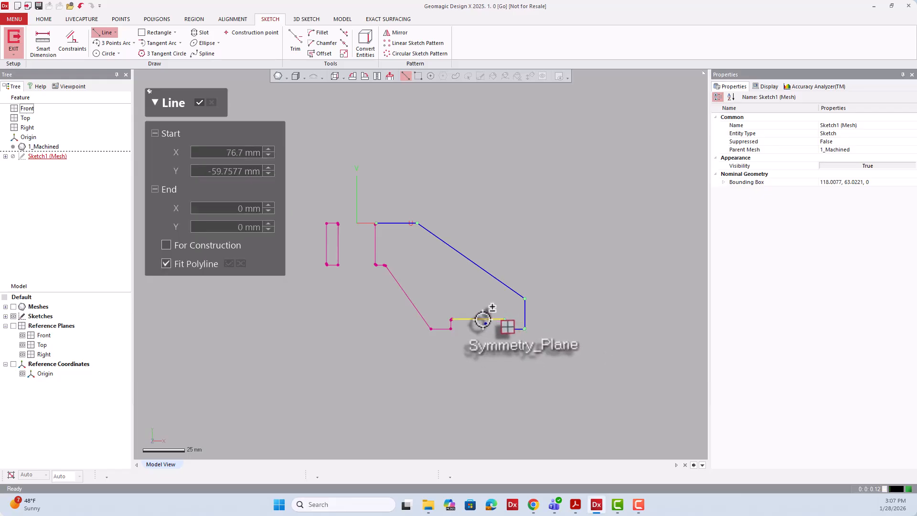
pyautogui.doubleClick(481, 320)
pyautogui.doubleClick(450, 324)
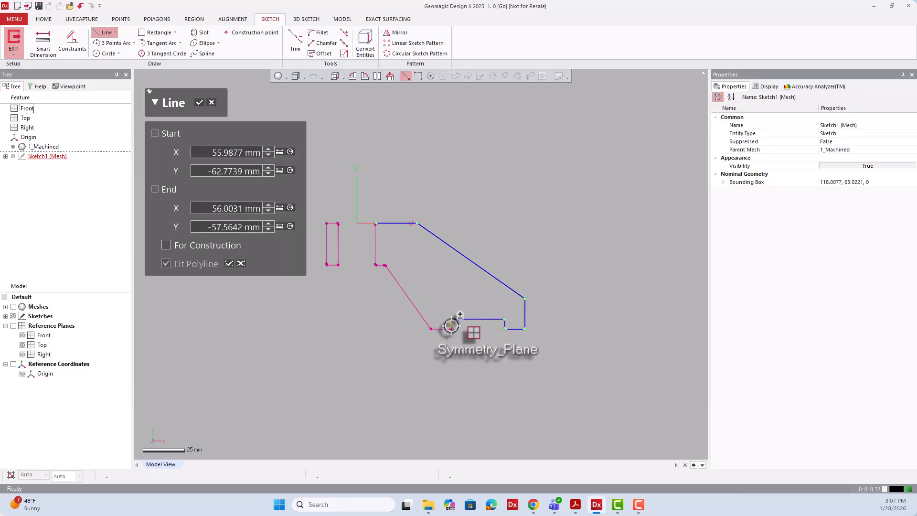
pyautogui.doubleClick(415, 304)
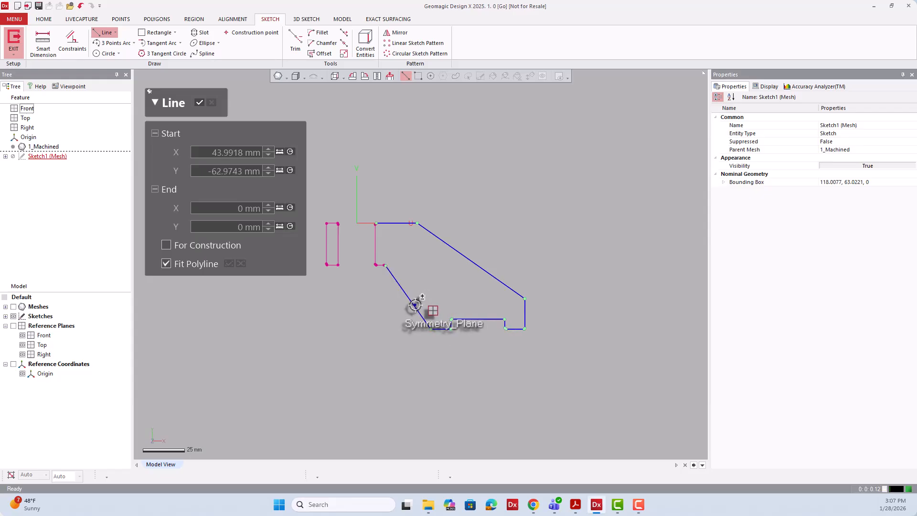
pyautogui.doubleClick(376, 242)
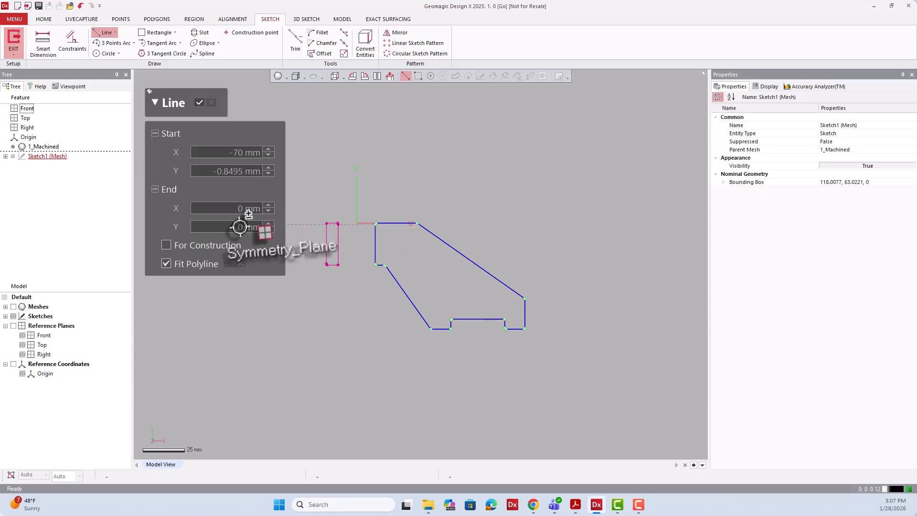
pyautogui.click(199, 102)
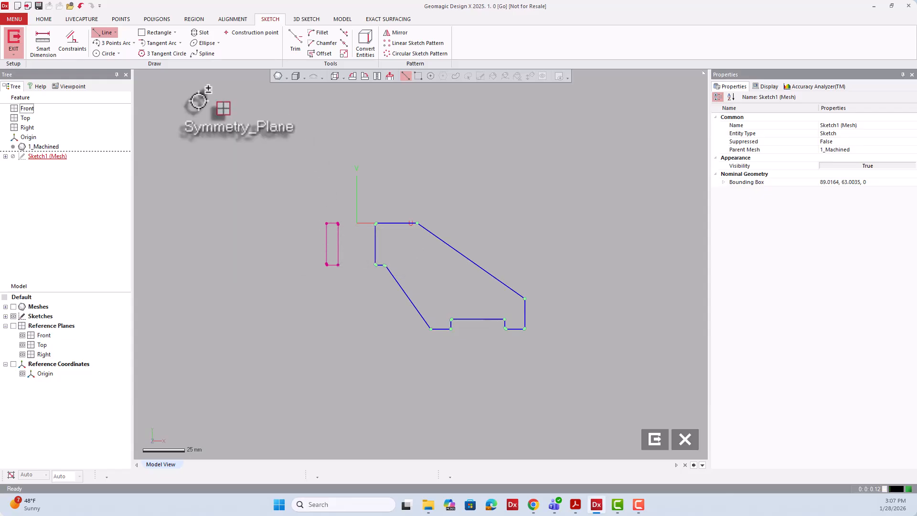
# Step: Corner-trim the profile lines from the upper edge and long slope around the outer base end, outer foot and notch to the inner foot
pyautogui.click(295, 43)
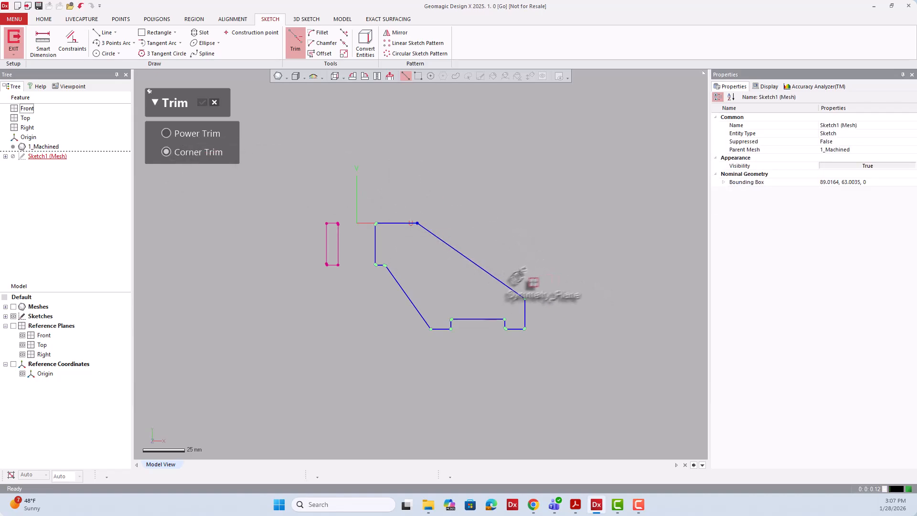
pyautogui.click(517, 325)
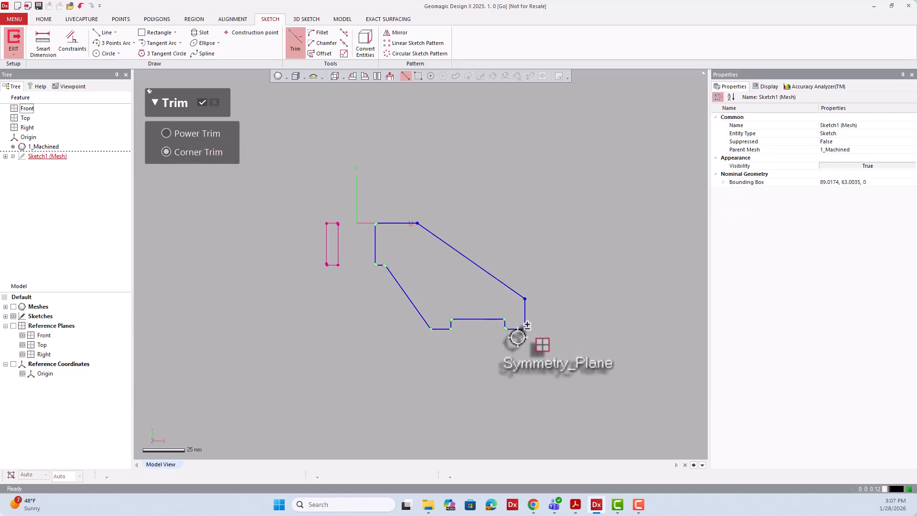
pyautogui.scroll(2, 516, 329)
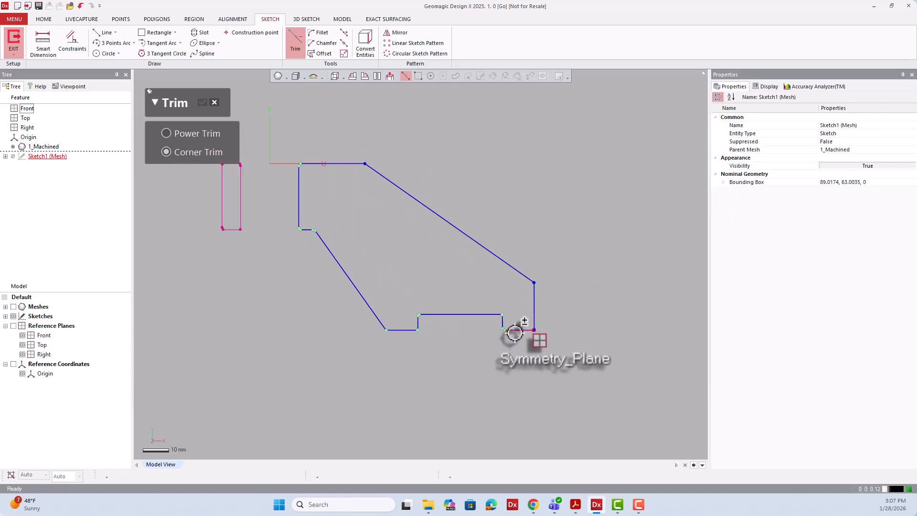
pyautogui.click(493, 317)
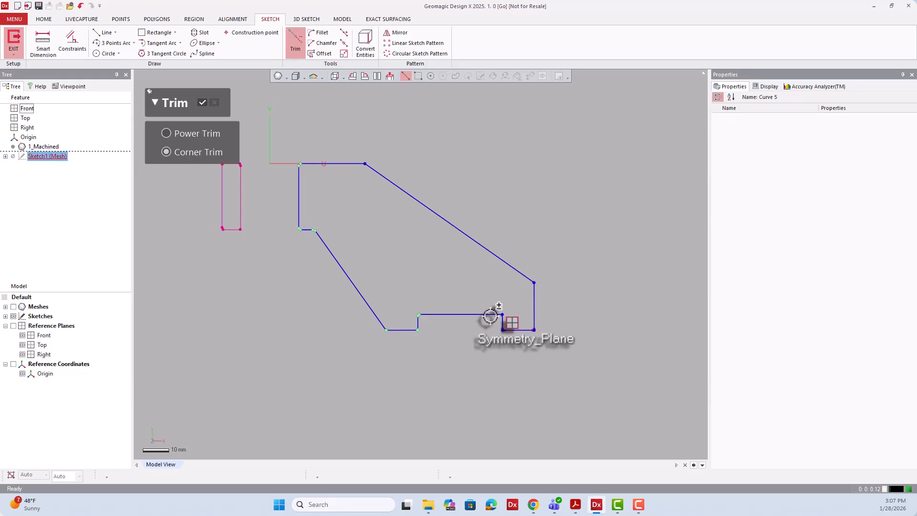
pyautogui.click(418, 321)
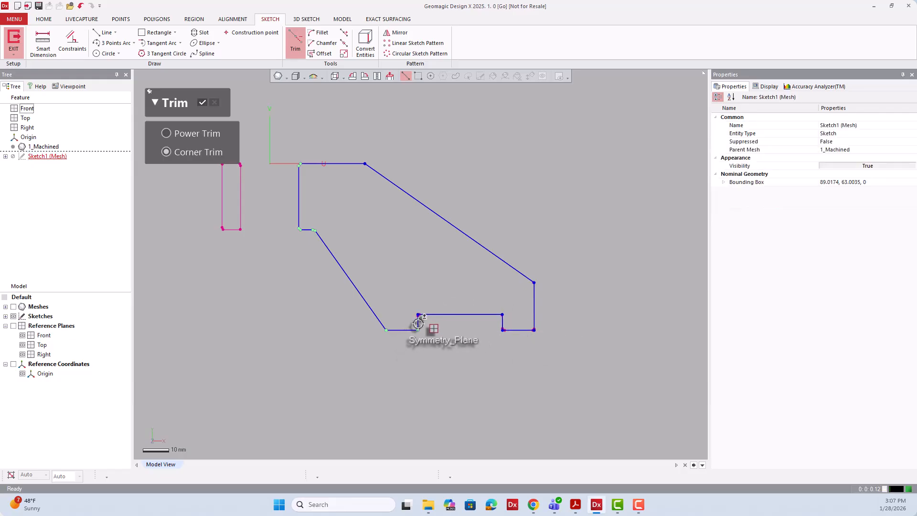
pyautogui.click(418, 323)
pyautogui.click(404, 330)
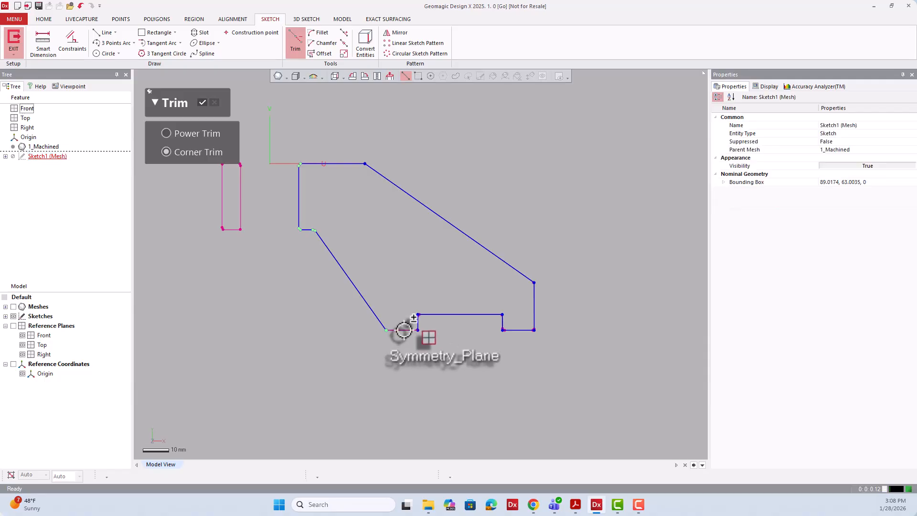
# Step: Corner-trim the remaining joints between inner foot, lower slope, short lower arm edge, bore-side edge and upper edge
pyautogui.click(403, 330)
pyautogui.click(374, 315)
pyautogui.click(321, 239)
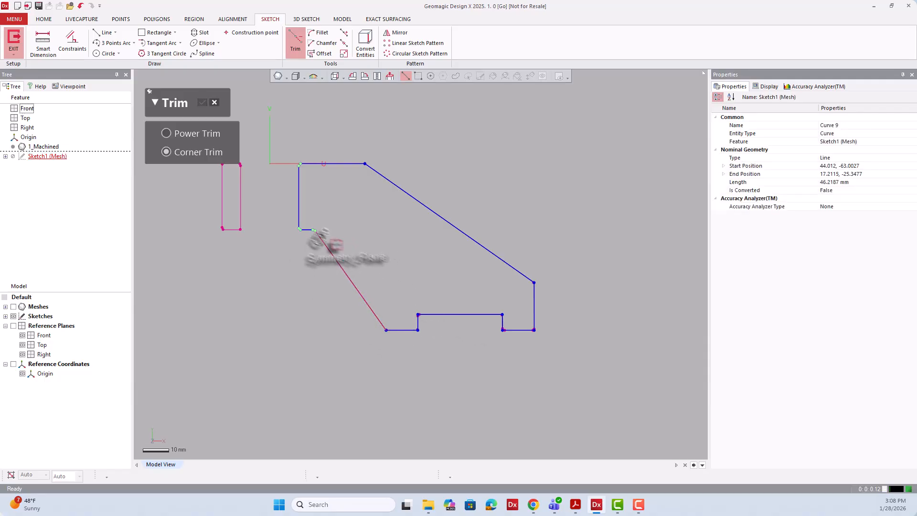
pyautogui.click(307, 231)
pyautogui.click(305, 230)
pyautogui.click(298, 218)
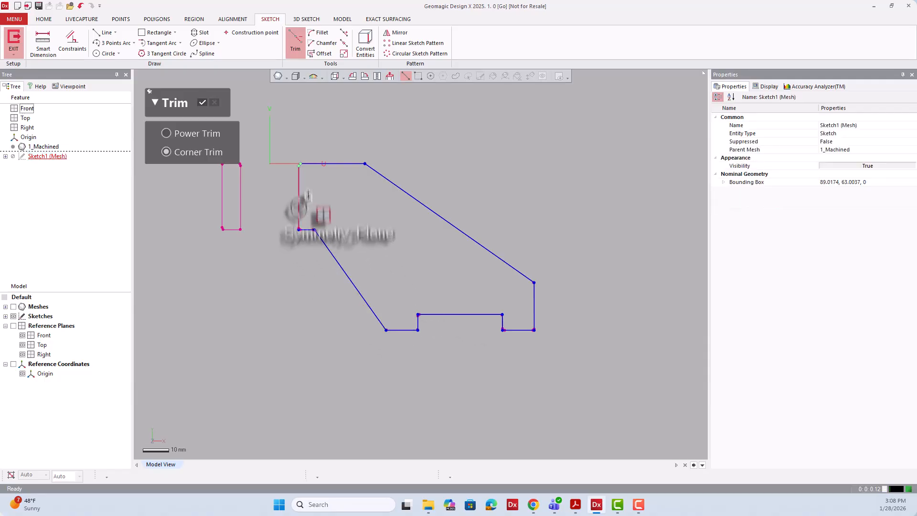
pyautogui.click(298, 187)
pyautogui.click(309, 163)
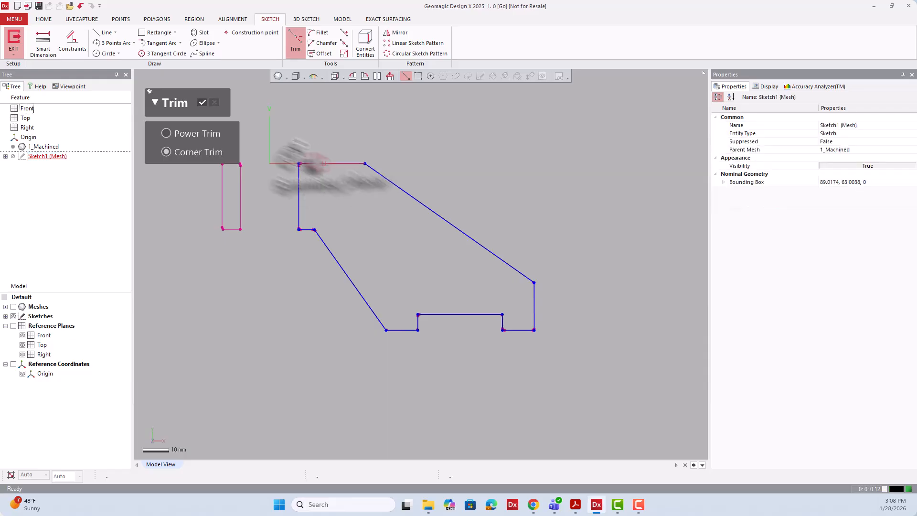
pyautogui.click(202, 102)
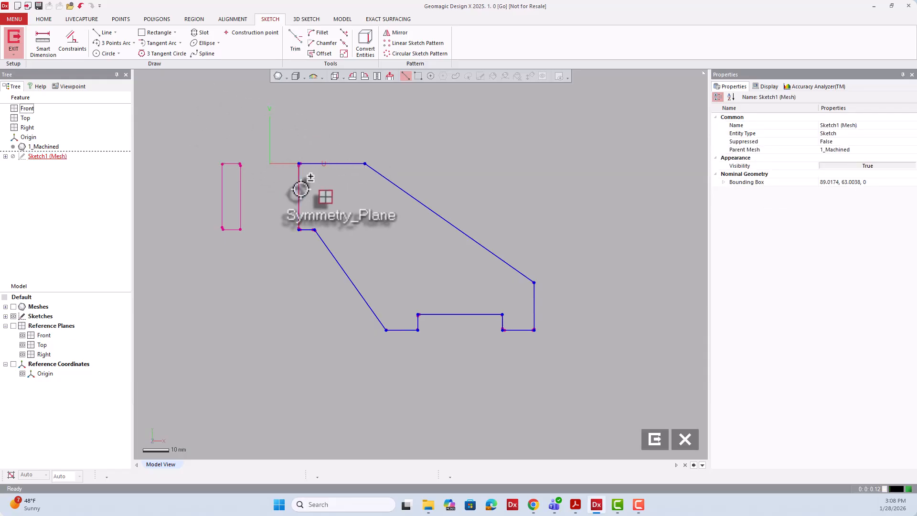
# Step: Stretch the profile's bore-side edge past the section toward the origin, to about X 2.6 mm
pyautogui.moveTo(298, 187); pyautogui.dragTo(276, 185)
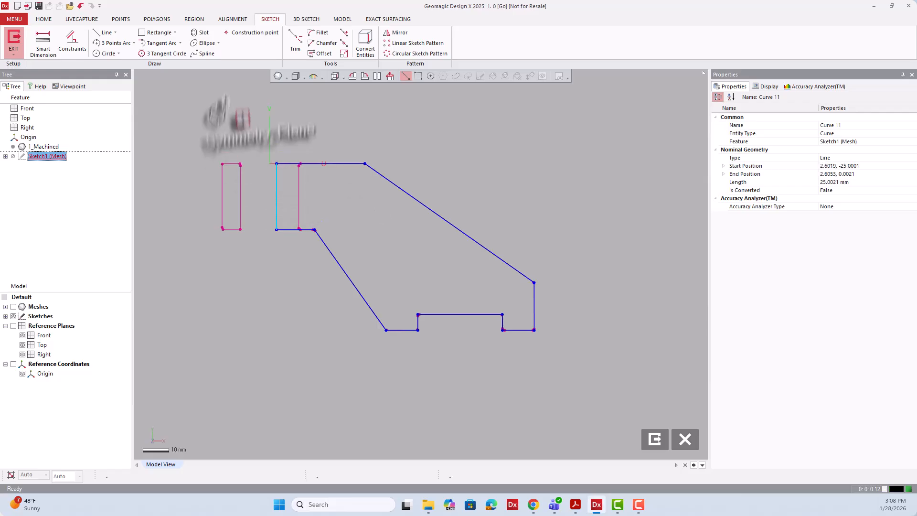
pyautogui.click(316, 98)
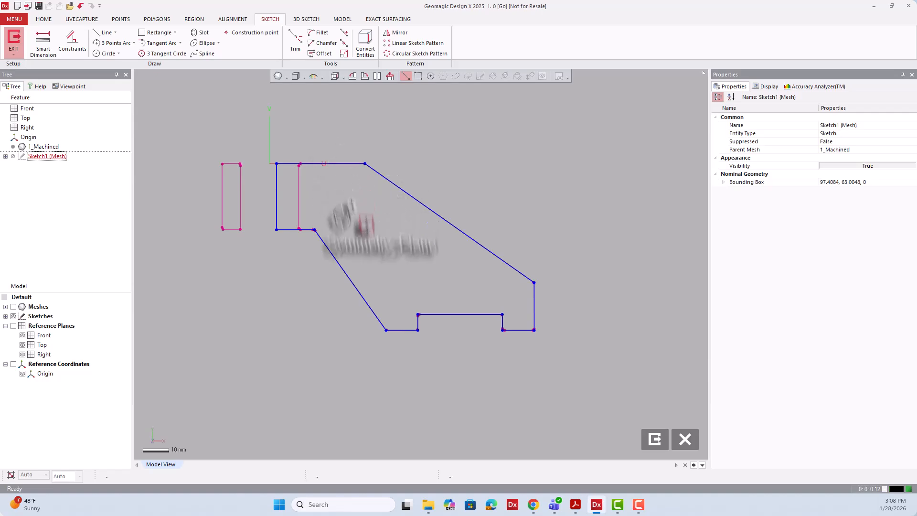
# Step: Constrain the inner and outer foot lines of the base to be collinear
pyautogui.click(402, 329)
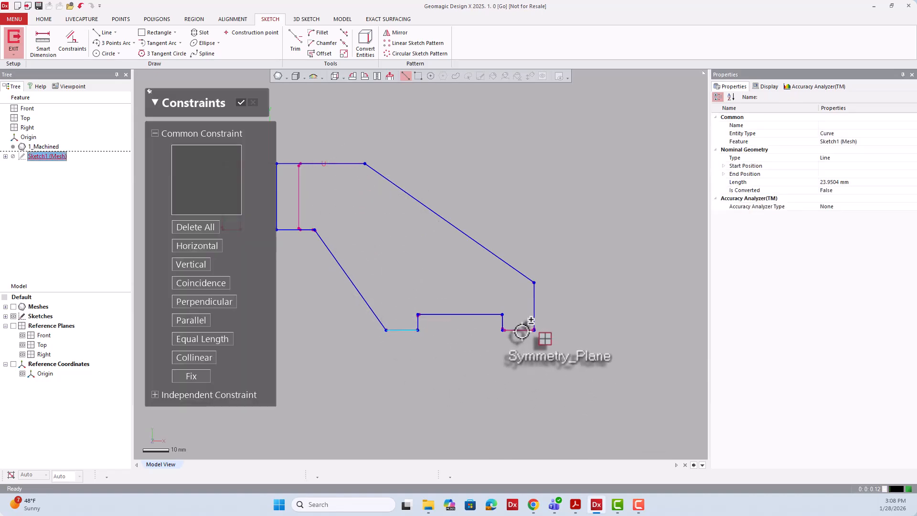
pyautogui.click(521, 329)
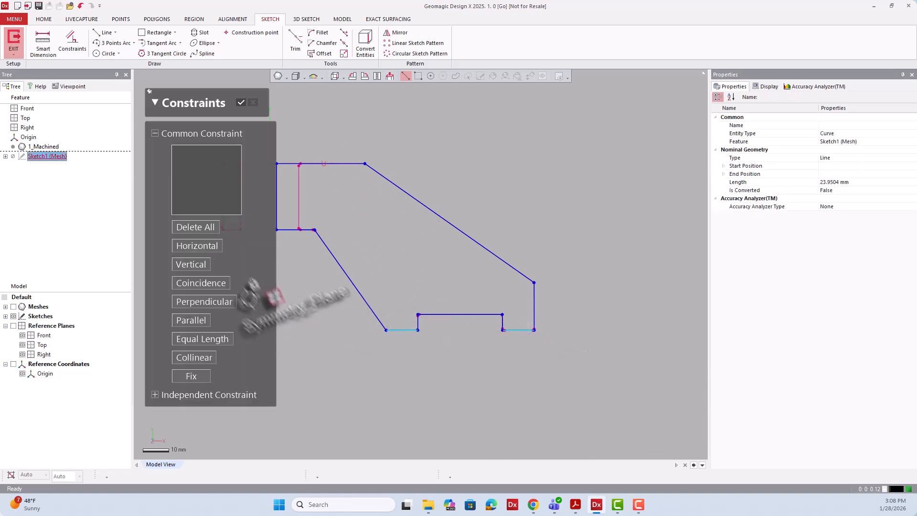
pyautogui.click(196, 358)
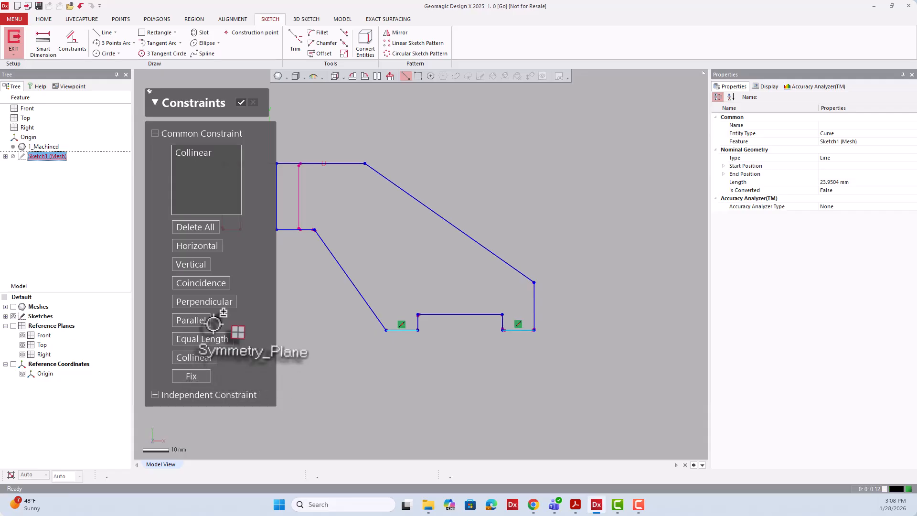
pyautogui.click(241, 104)
pyautogui.click(449, 166)
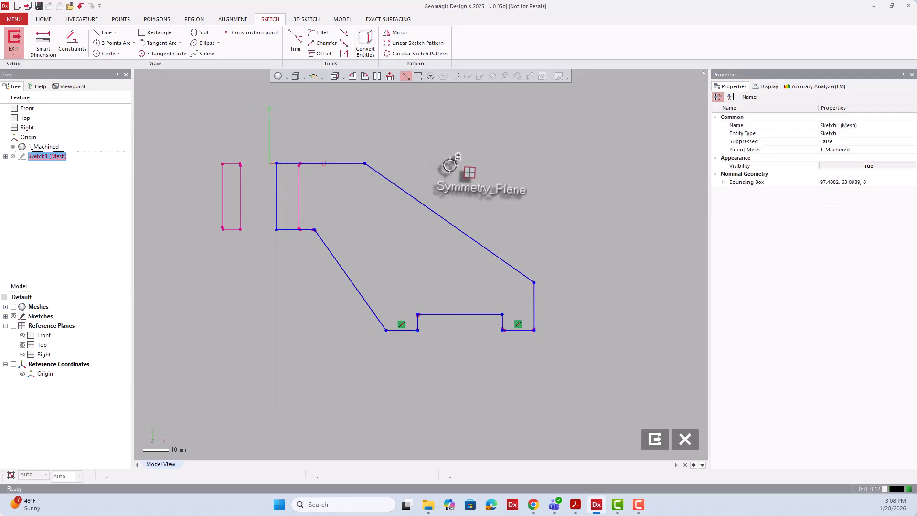
# Step: Constrain the inner foot line and the upper line of the base notch to be parallel
pyautogui.click(407, 330)
pyautogui.click(460, 314)
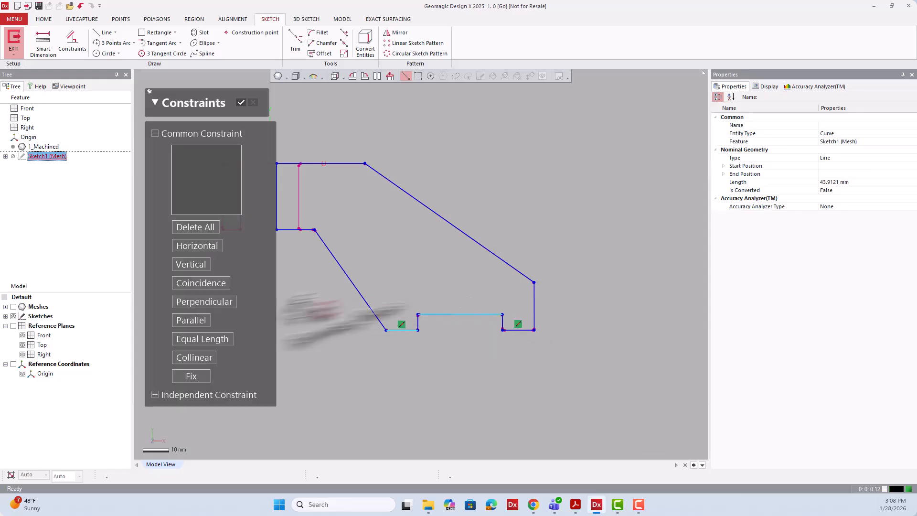
pyautogui.click(191, 320)
pyautogui.click(241, 103)
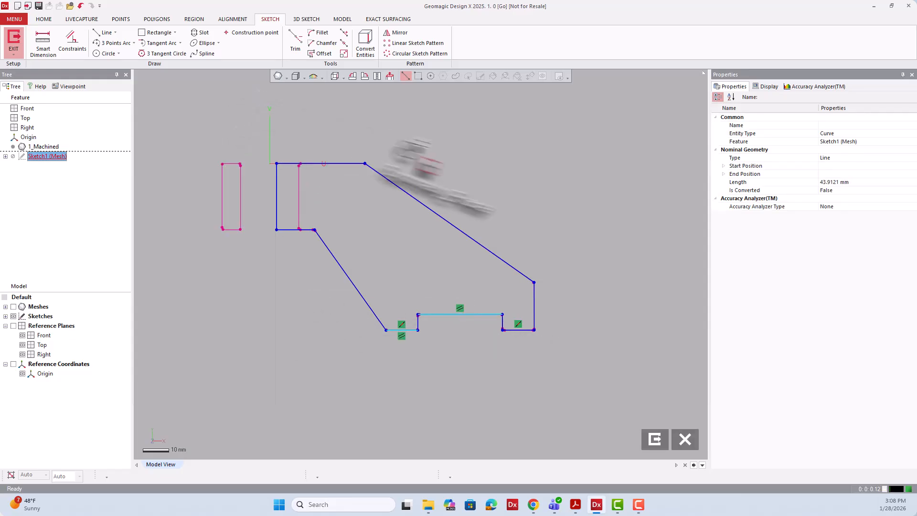
pyautogui.click(425, 172)
# Step: Constrain the two short side lines of the base notch to be parallel
pyautogui.click(418, 322)
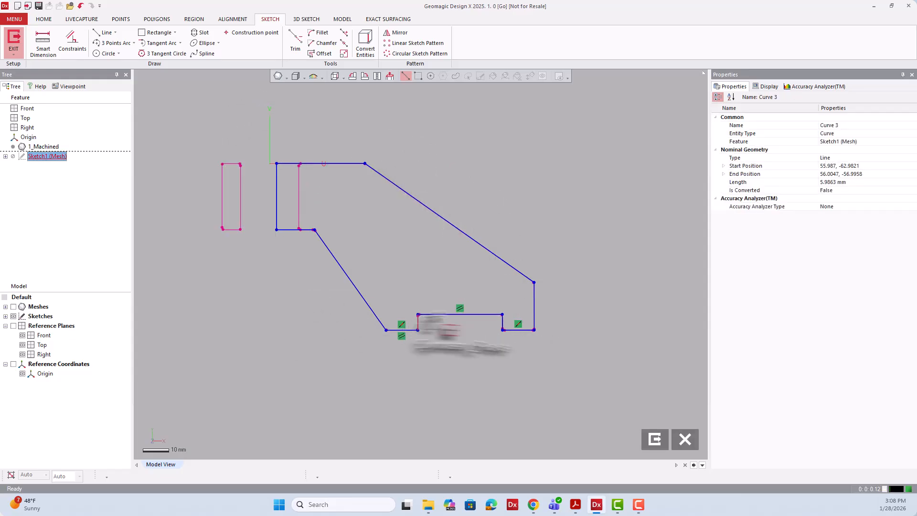
pyautogui.click(503, 322)
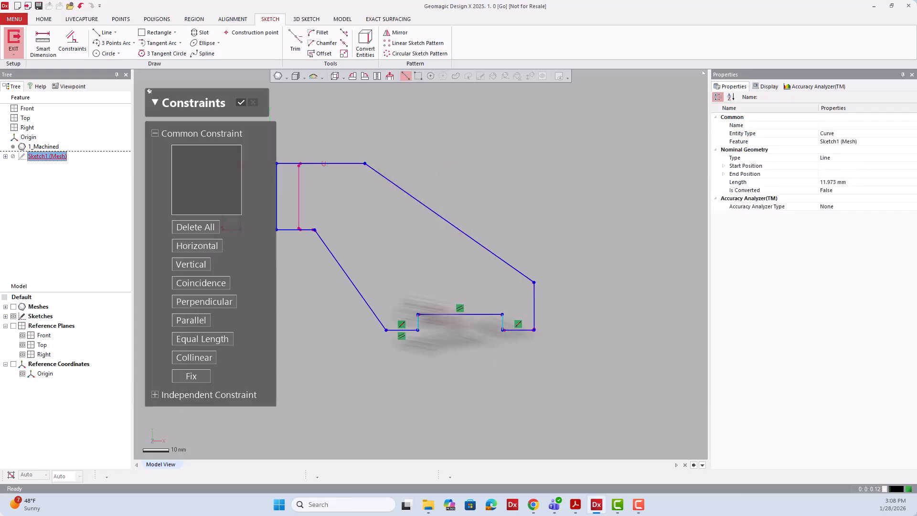
pyautogui.click(191, 320)
pyautogui.click(242, 102)
pyautogui.click(256, 260)
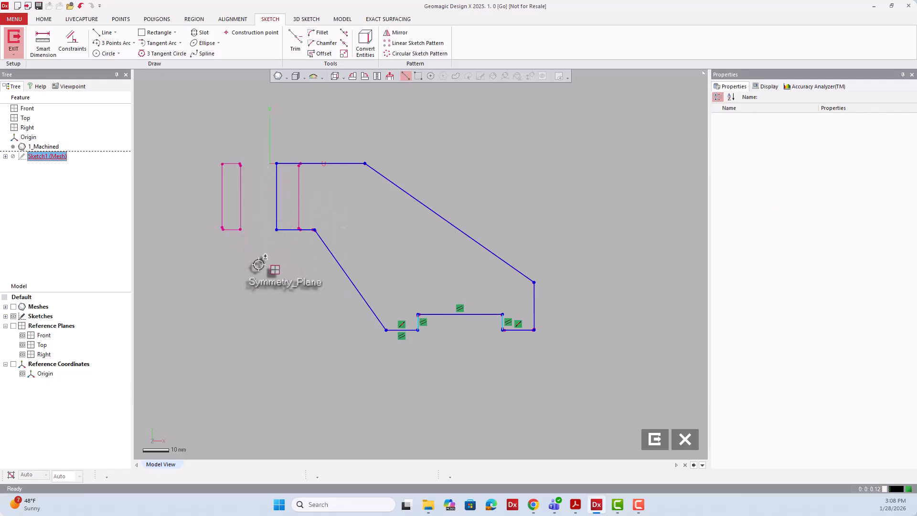
# Step: Constrain the arm's short lower edge and the profile's upper edge to be parallel
pyautogui.click(290, 230)
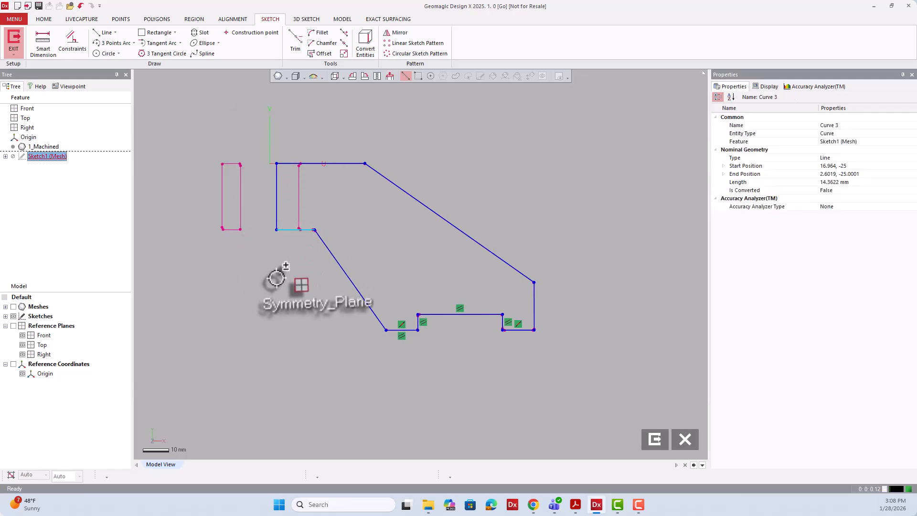
pyautogui.click(298, 163)
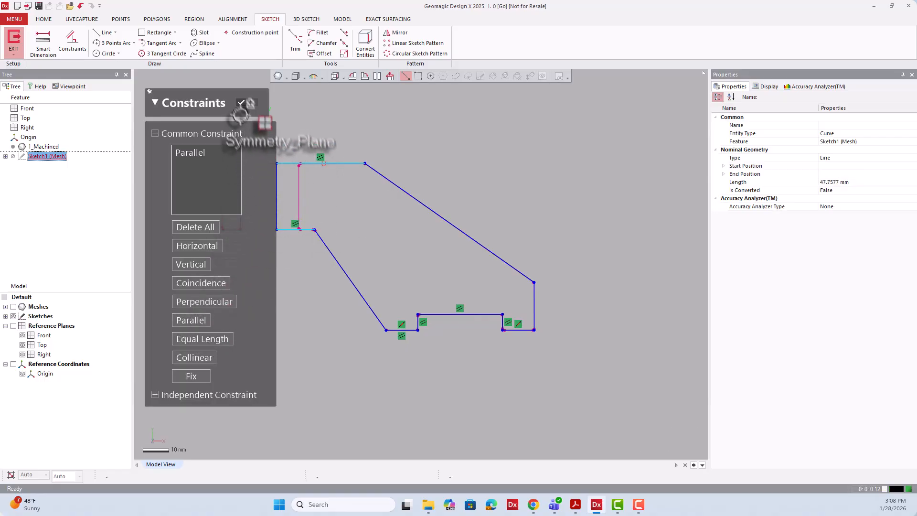
pyautogui.click(241, 102)
pyautogui.click(310, 130)
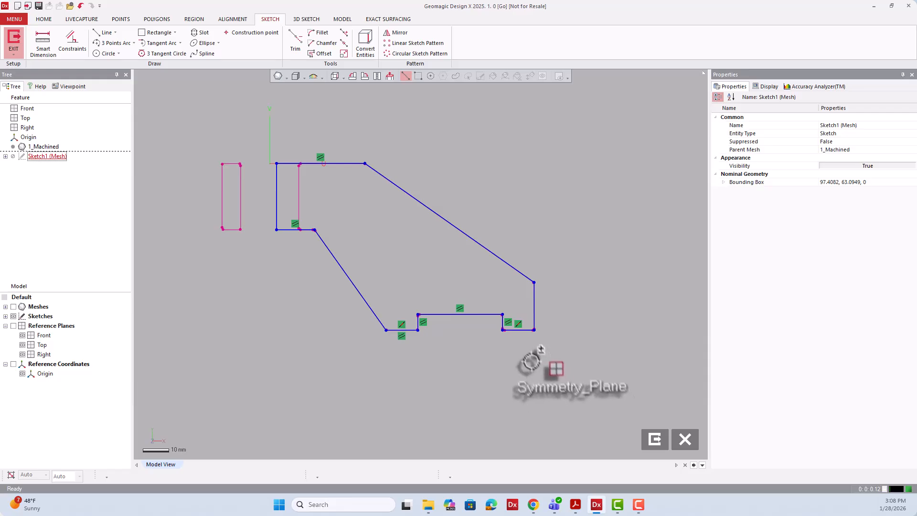
# Step: Constrain the outer foot line and the outer base end line to be perpendicular
pyautogui.click(526, 330)
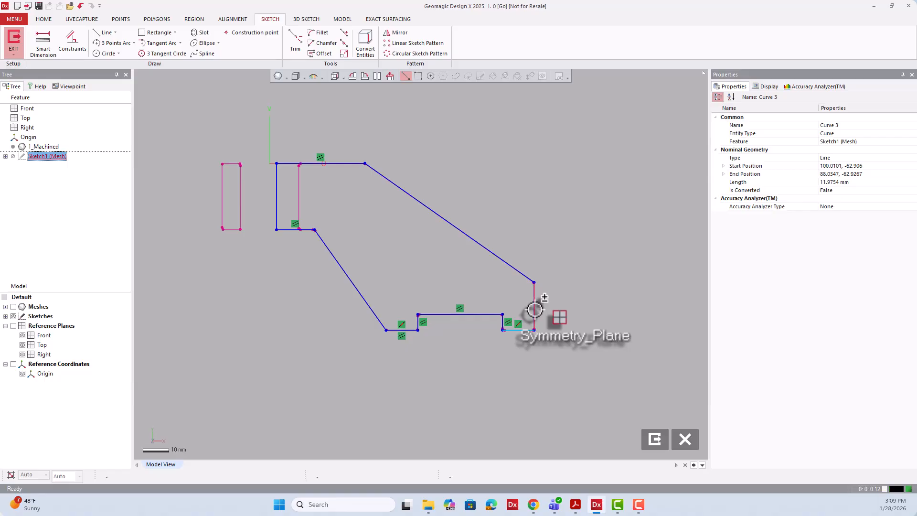
pyautogui.click(534, 309)
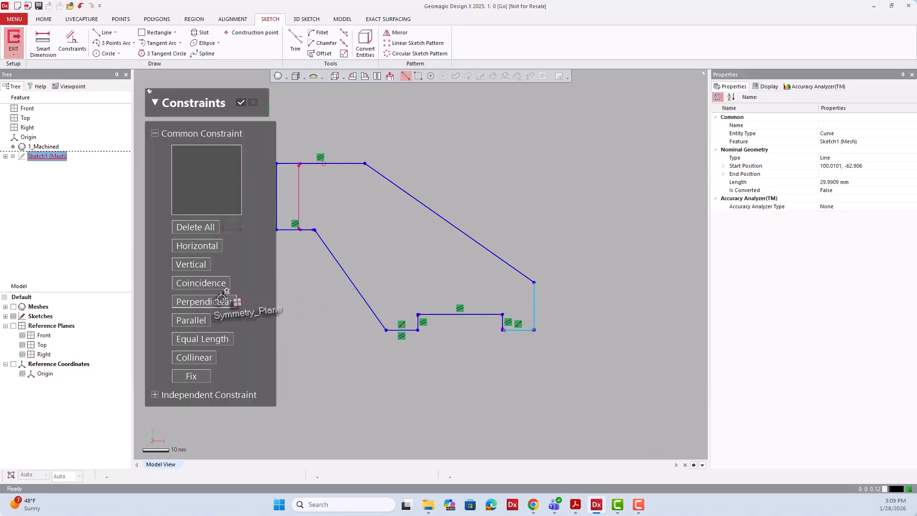
pyautogui.click(239, 99)
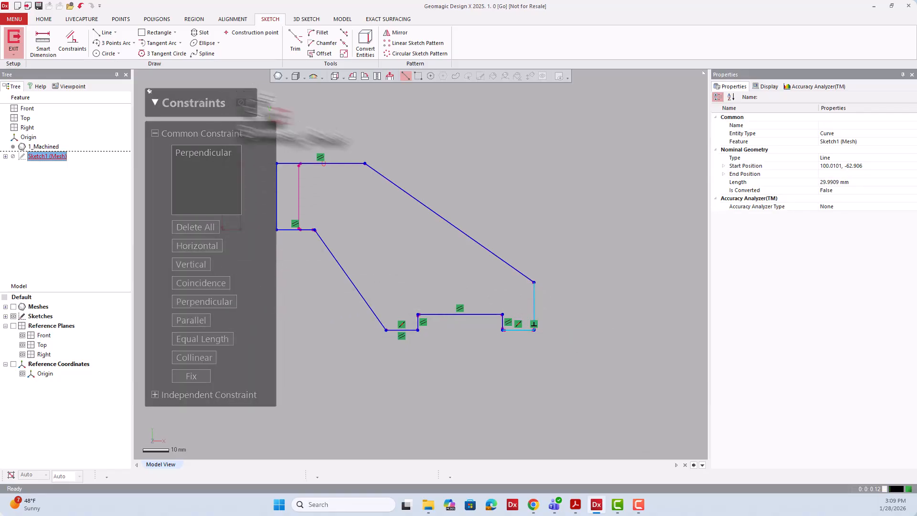
pyautogui.click(410, 152)
pyautogui.scroll(-2, 467, 301)
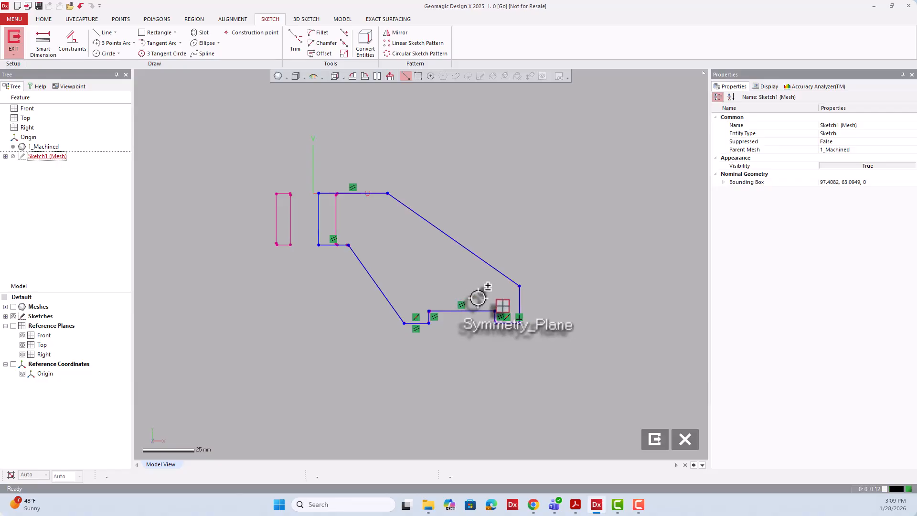
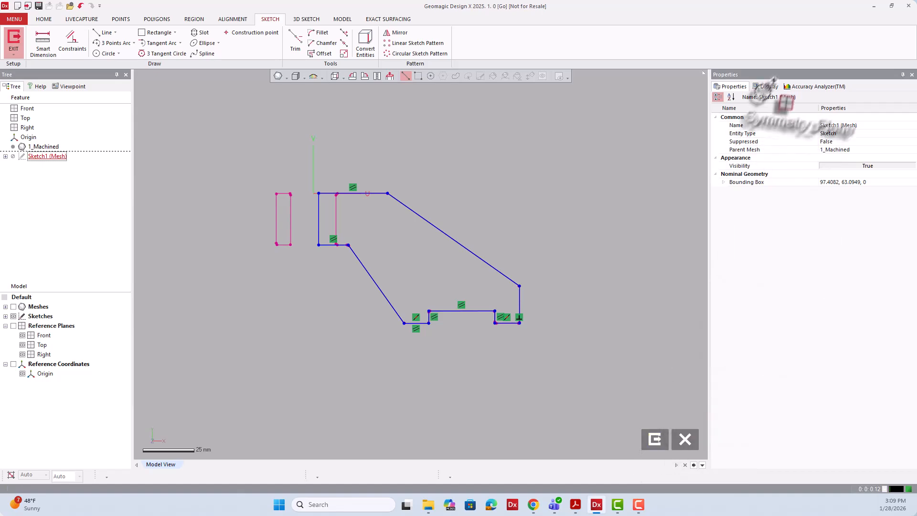
# Step: Exit the mesh sketch and show the mesh together with the finished profile
pyautogui.click(809, 87)
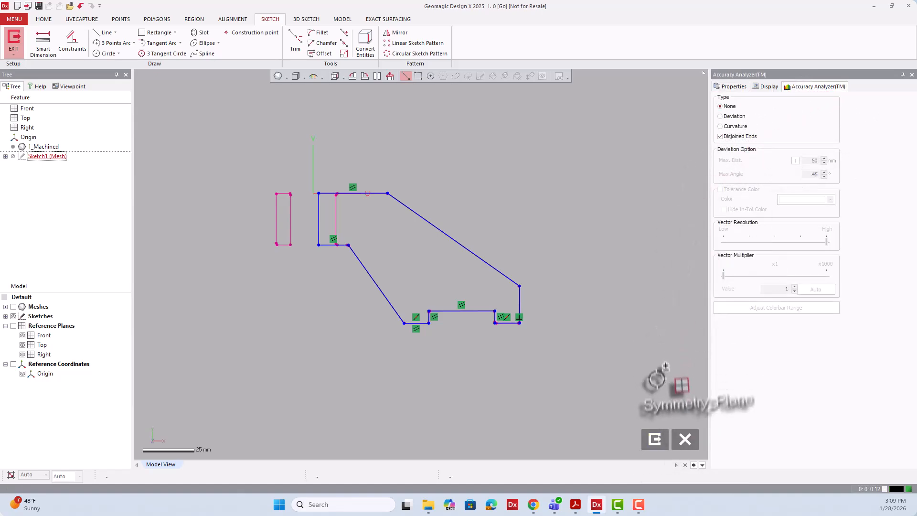
pyautogui.click(654, 438)
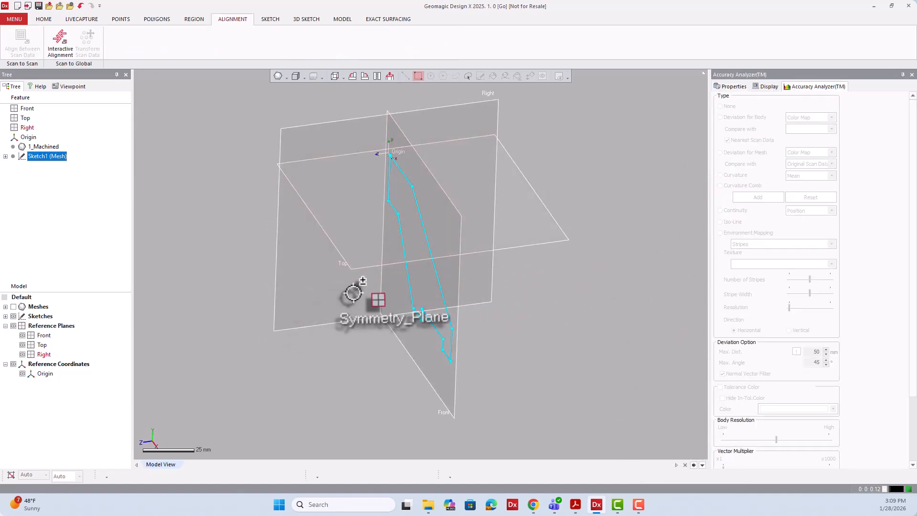
pyautogui.click(14, 306)
pyautogui.moveTo(432, 313)
pyautogui.mouseDown(button='right')
pyautogui.moveTo(399, 292)
pyautogui.moveTo(499, 260)
pyautogui.moveTo(528, 266)
pyautogui.moveTo(593, 248)
pyautogui.moveTo(491, 277)
pyautogui.moveTo(497, 266)
pyautogui.moveTo(379, 316)
pyautogui.moveTo(252, 309)
pyautogui.moveTo(246, 283)
pyautogui.mouseUp(button='right')
# Step: Add a reference plane parallel to Front with the Pick Point & Normal Axis method, through a mesh vertex on one end face of the base
pyautogui.click(529, 76)
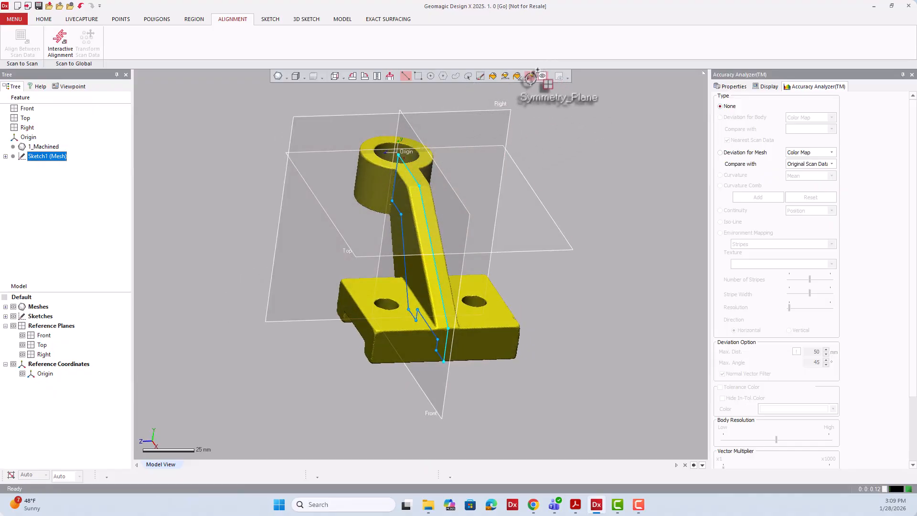
pyautogui.moveTo(441, 312); pyautogui.dragTo(471, 296, button='right')
pyautogui.click(394, 317)
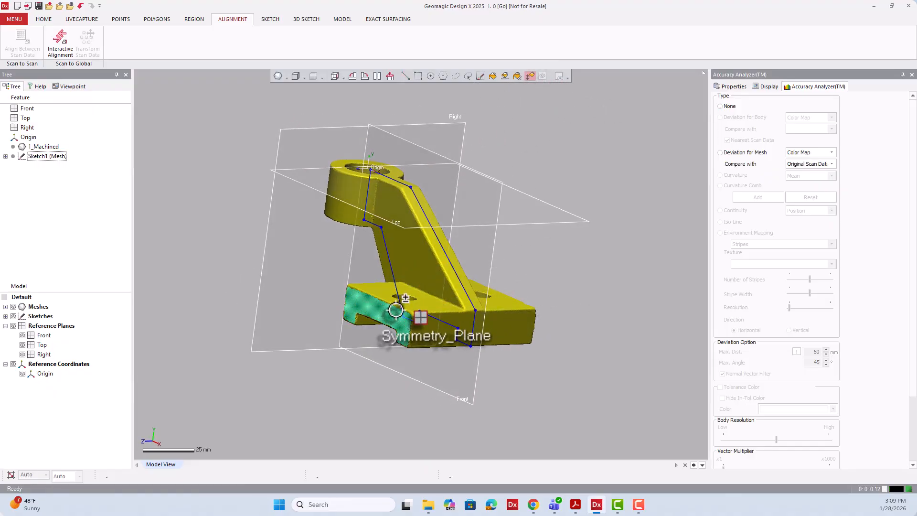
pyautogui.moveTo(515, 265); pyautogui.dragTo(376, 296, button='right')
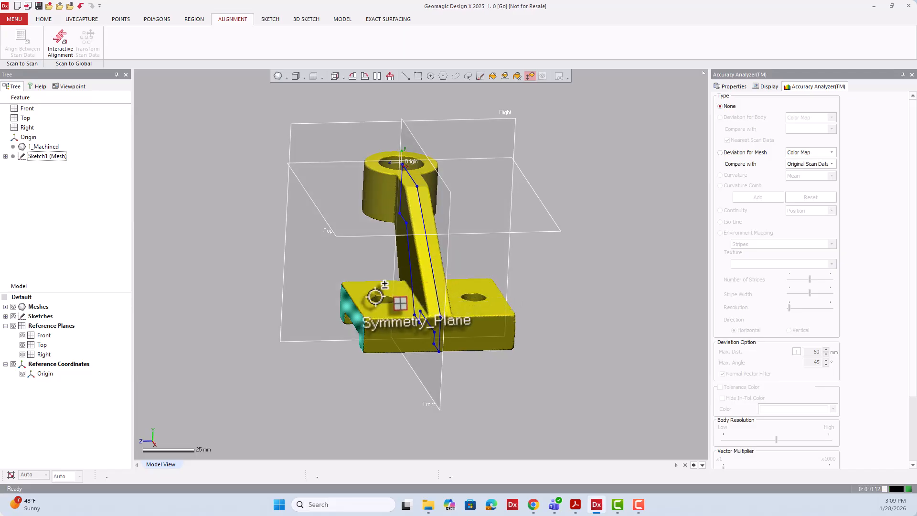
pyautogui.click(342, 19)
pyautogui.click(258, 42)
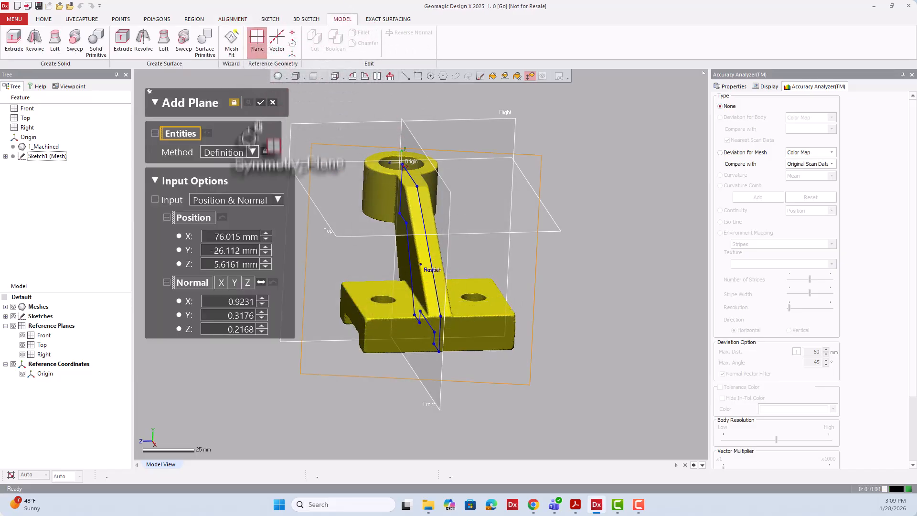
pyautogui.click(242, 150)
pyautogui.click(256, 215)
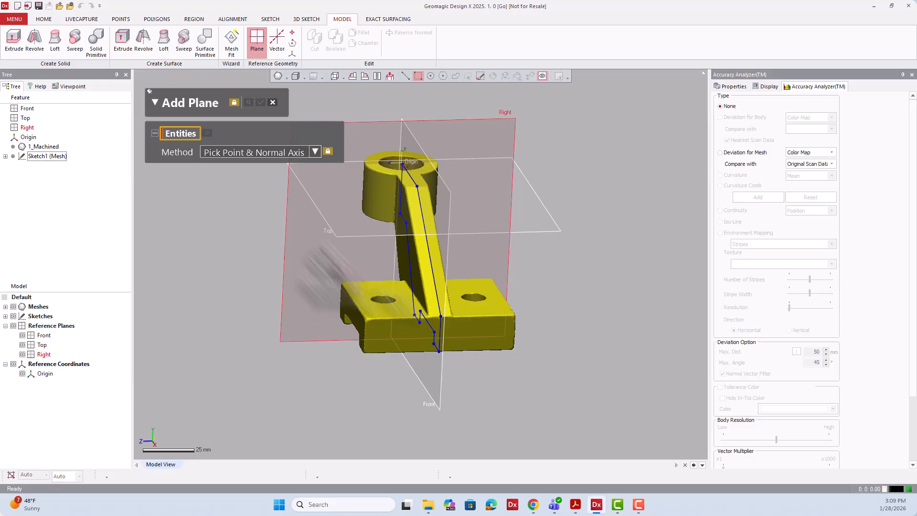
pyautogui.click(423, 374)
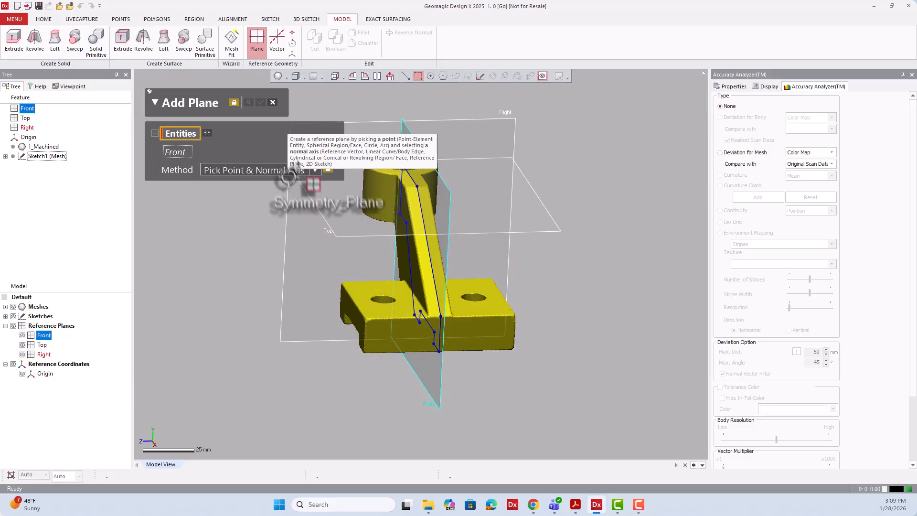
pyautogui.click(357, 312)
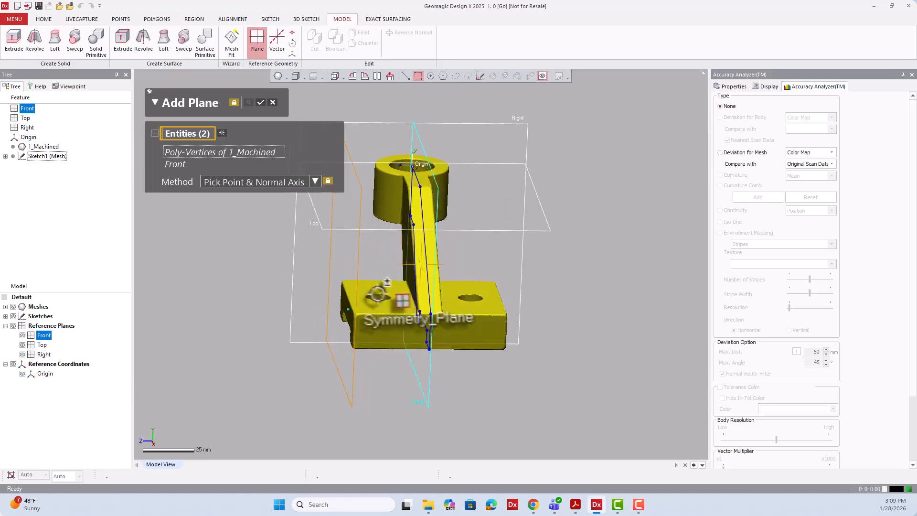
pyautogui.click(261, 102)
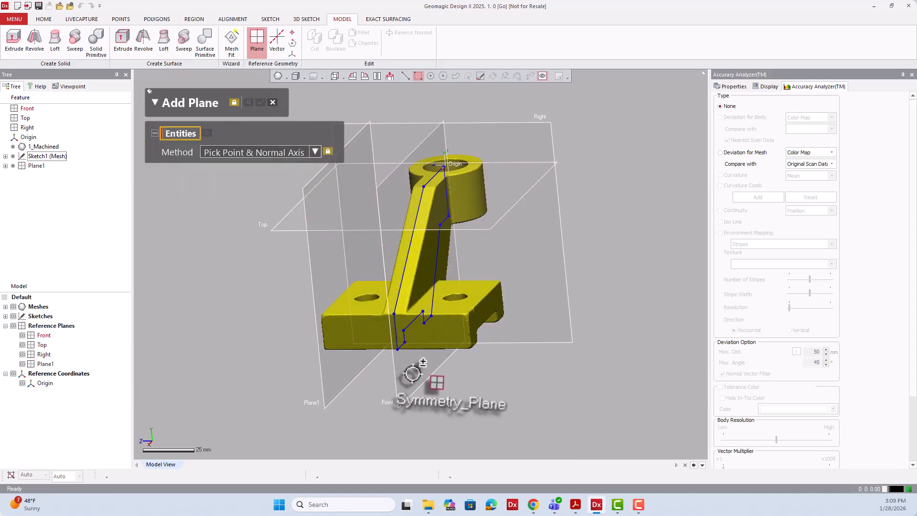
# Step: Add a second reference plane parallel to Front through a mesh vertex on the base's opposite end face, and finish adding planes
pyautogui.click(412, 373)
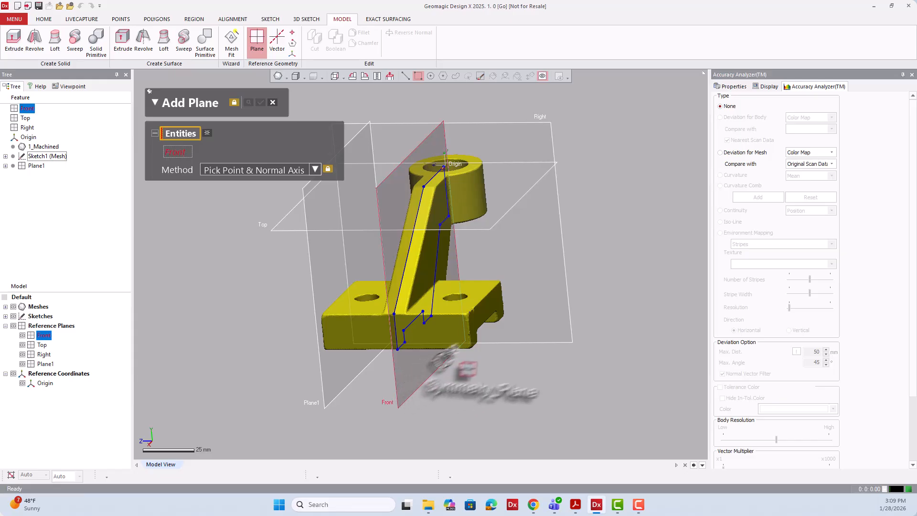
pyautogui.click(489, 309)
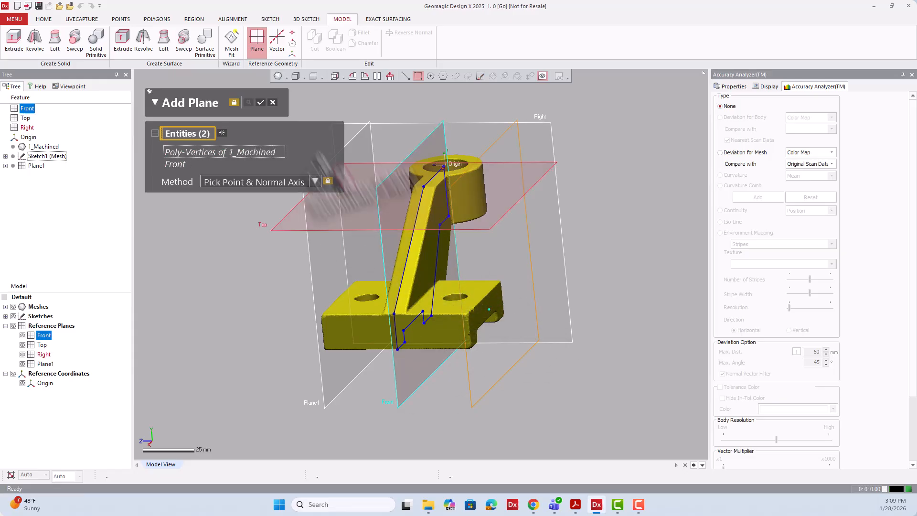
pyautogui.click(261, 101)
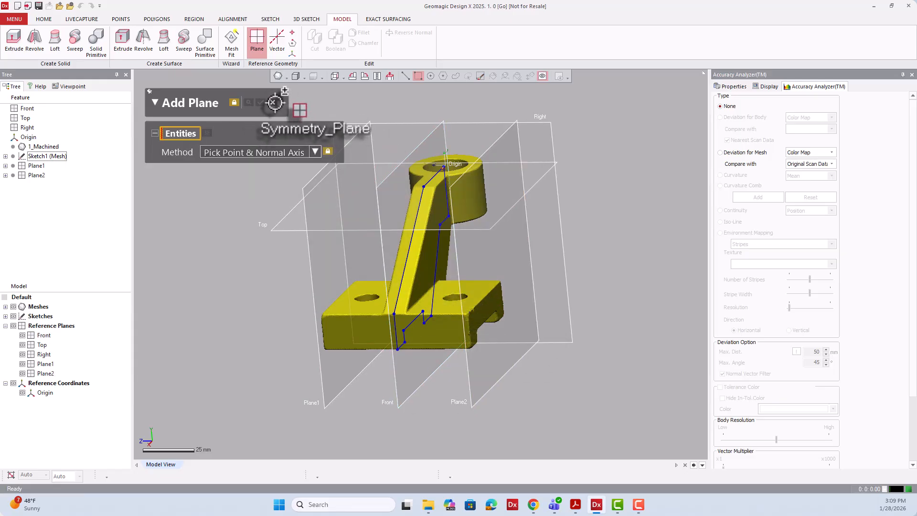
pyautogui.click(274, 102)
# Step: Set up a solid extrusion of the Sketch1 (Mesh) profile with the Up To Surface method, ending at Plane1
pyautogui.moveTo(277, 235); pyautogui.dragTo(421, 246, button='right')
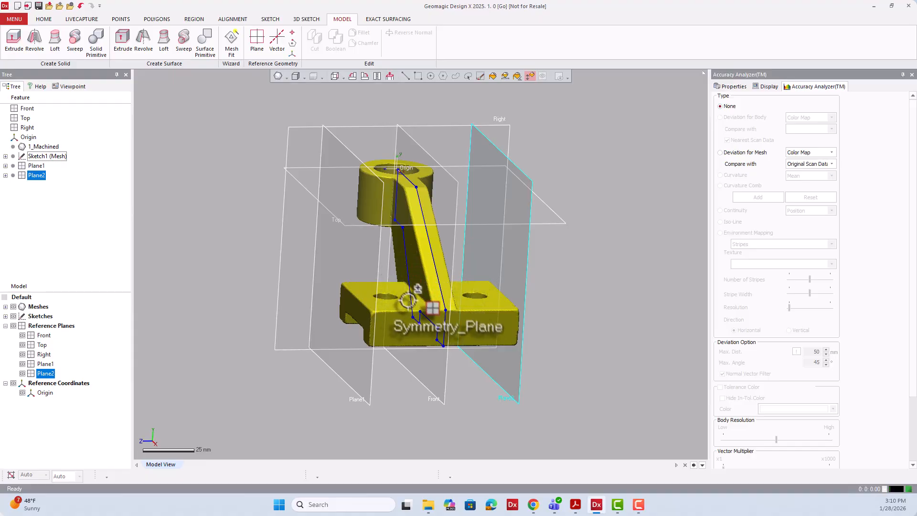
pyautogui.moveTo(414, 286)
pyautogui.mouseDown(button='right')
pyautogui.moveTo(399, 260)
pyautogui.moveTo(404, 270)
pyautogui.moveTo(363, 353)
pyautogui.mouseUp(button='right')
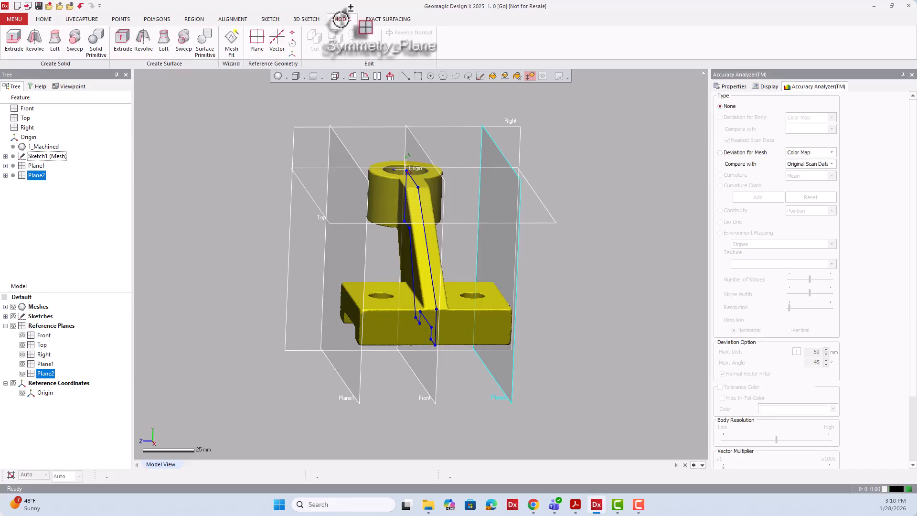
pyautogui.click(15, 42)
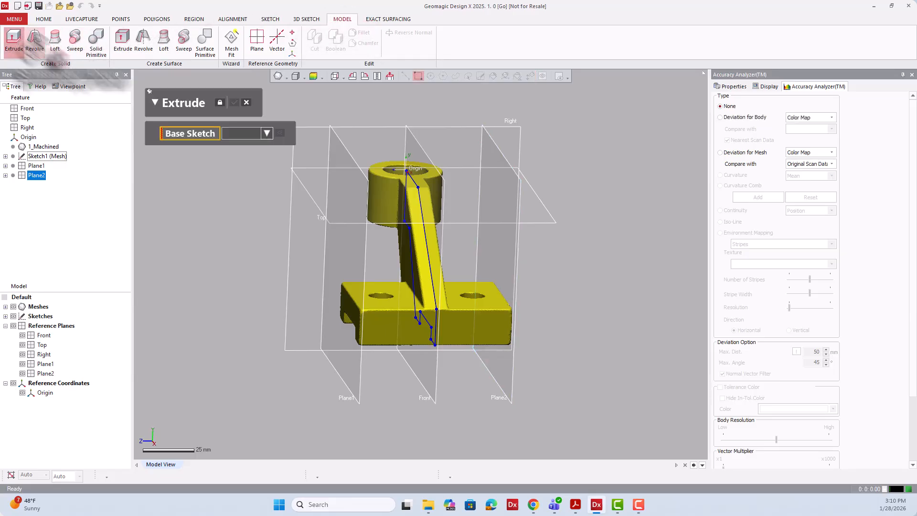
pyautogui.click(49, 156)
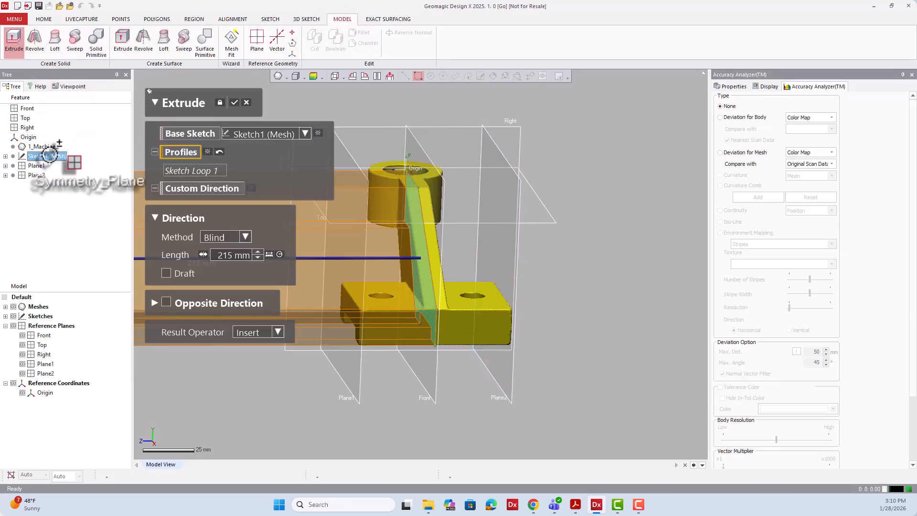
pyautogui.click(244, 237)
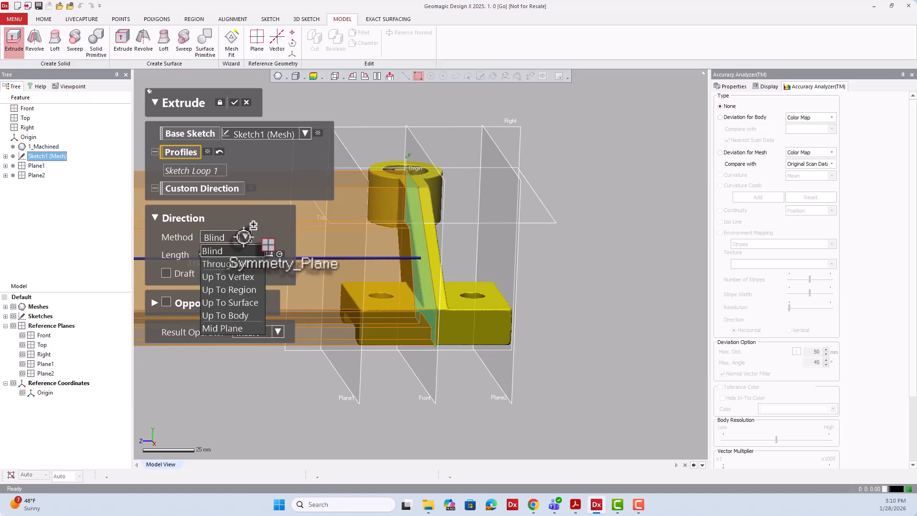
pyautogui.click(253, 302)
pyautogui.click(349, 378)
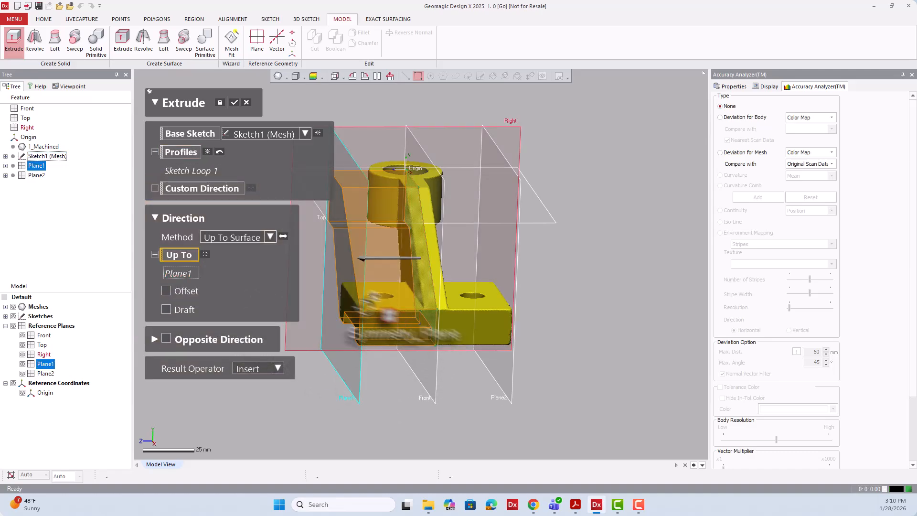
pyautogui.moveTo(366, 310)
pyautogui.mouseDown(button='right')
pyautogui.moveTo(318, 293)
pyautogui.moveTo(348, 306)
pyautogui.moveTo(306, 305)
pyautogui.moveTo(272, 293)
pyautogui.mouseUp(button='right')
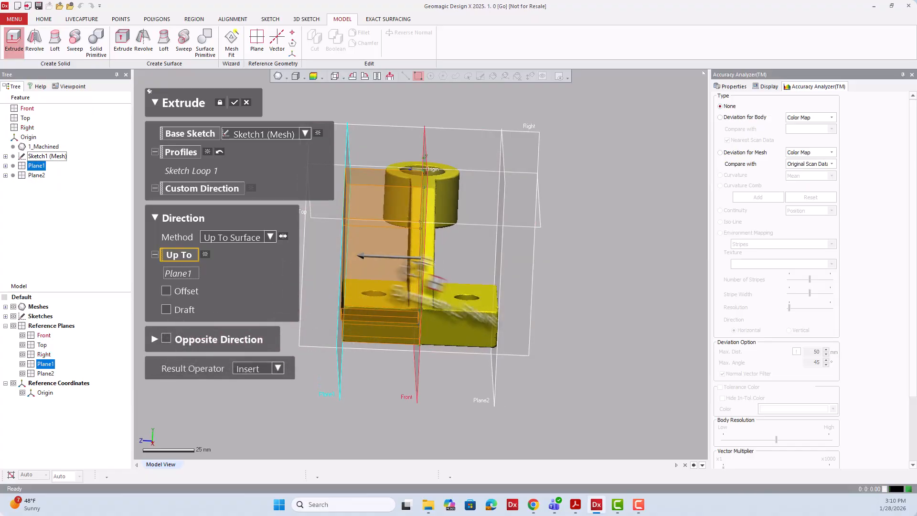
pyautogui.moveTo(467, 272); pyautogui.dragTo(442, 262, button='right')
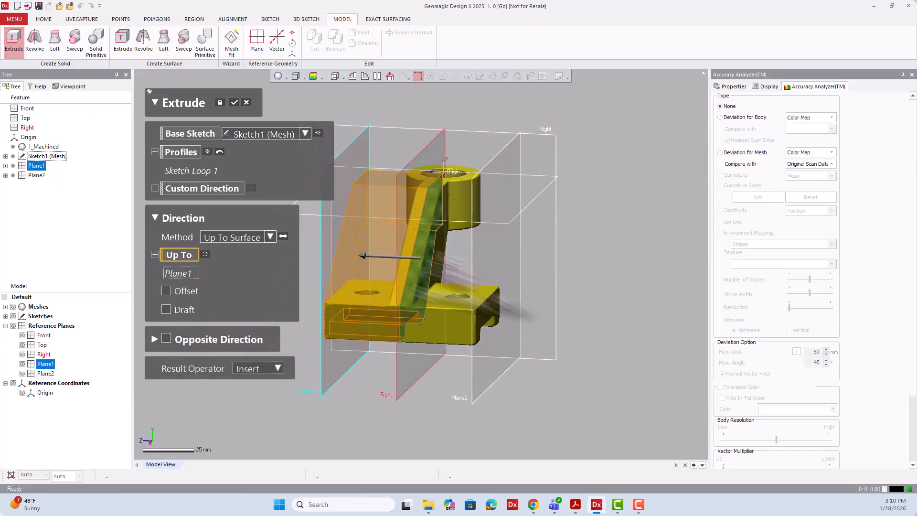
# Step: Extend the extrusion of the sketch profile in the opposite direction, up to surface Plane2, and complete it
pyautogui.click(167, 339)
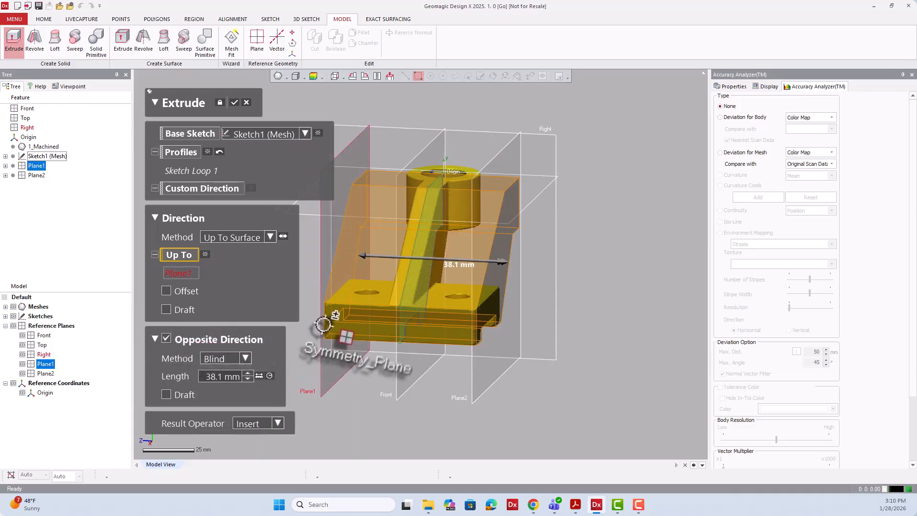
pyautogui.click(244, 357)
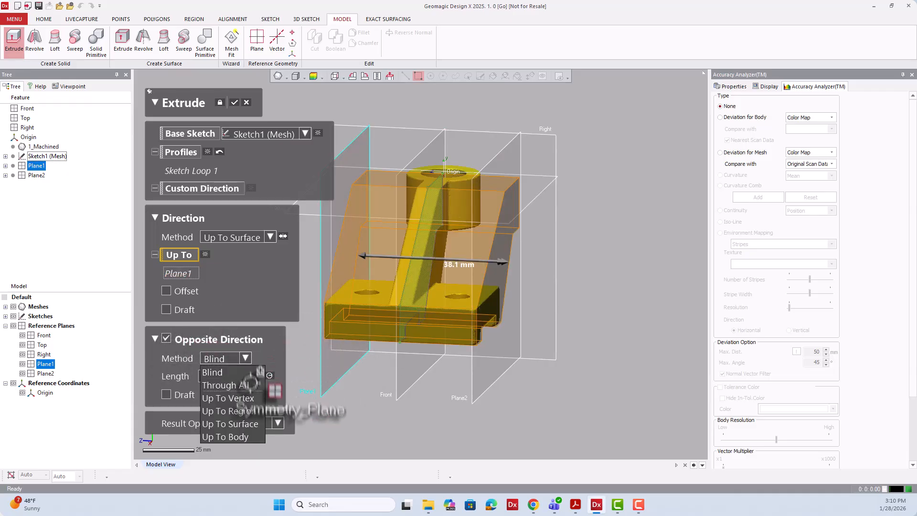
pyautogui.click(254, 423)
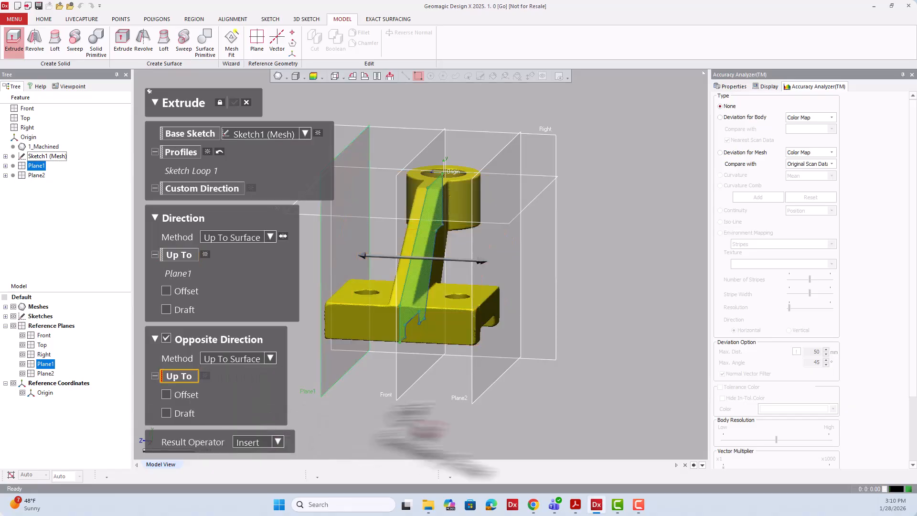
pyautogui.click(473, 382)
pyautogui.moveTo(430, 370); pyautogui.dragTo(395, 364, button='right')
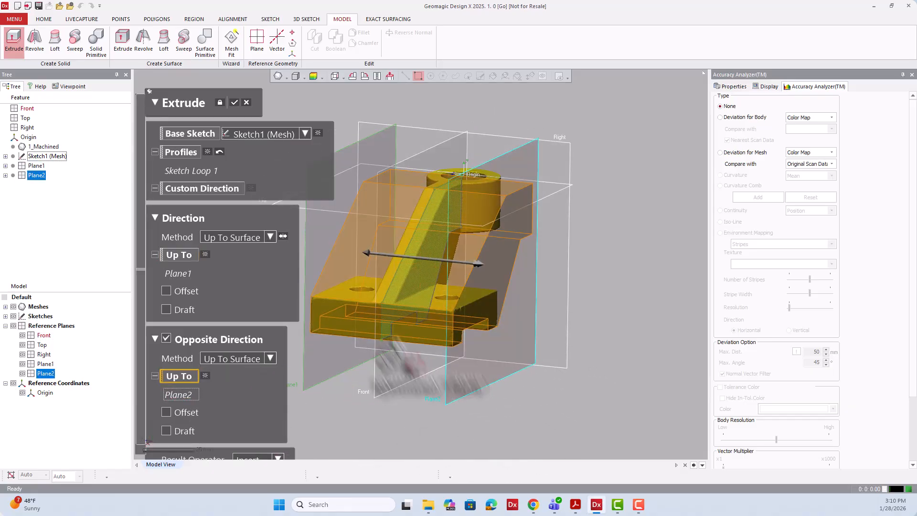
pyautogui.click(235, 102)
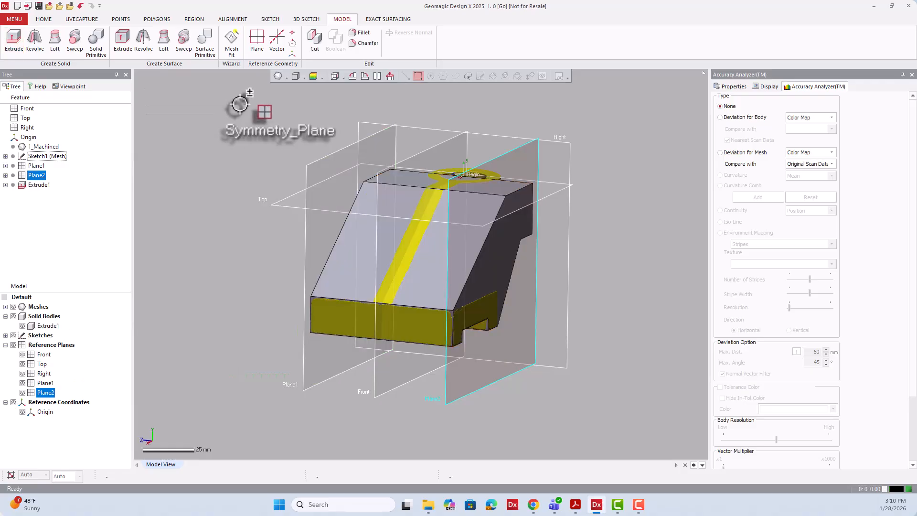
# Step: Compare the extruded body with the scan mesh using the body deviation color map
pyautogui.moveTo(266, 262); pyautogui.dragTo(416, 202, button='right')
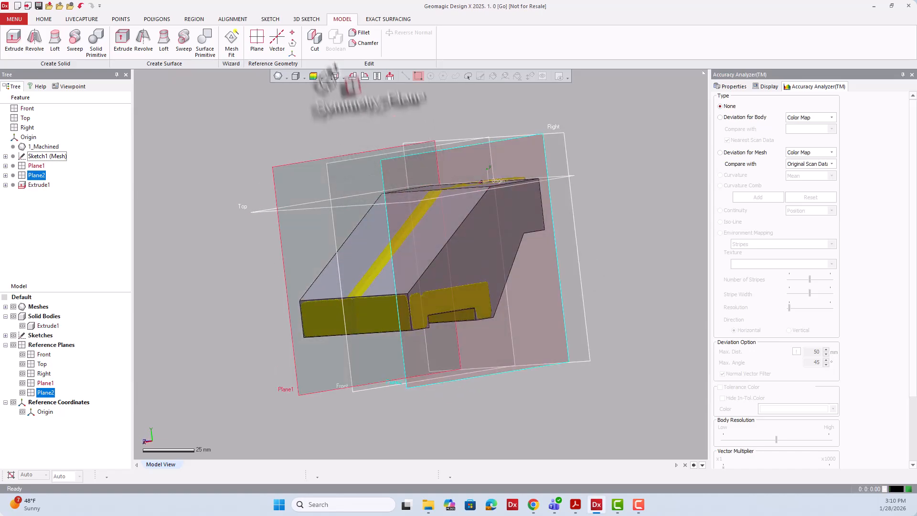
pyautogui.click(314, 76)
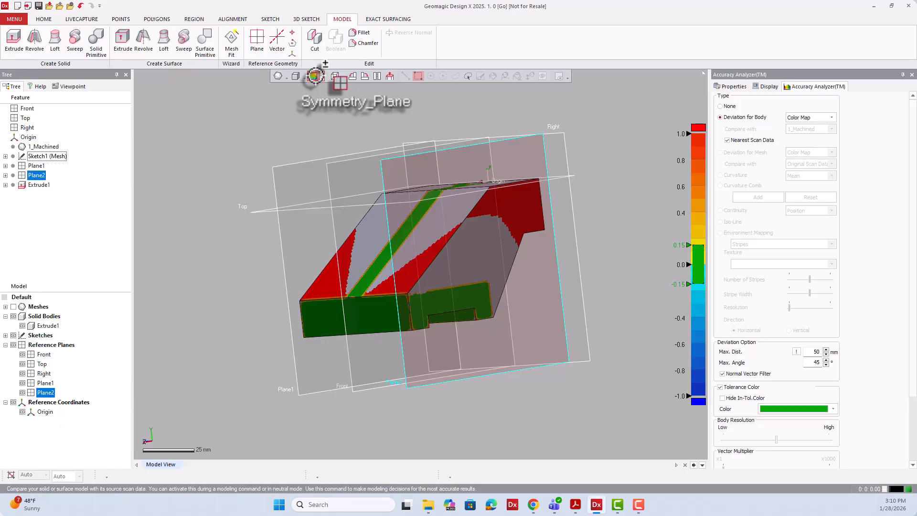
pyautogui.click(313, 76)
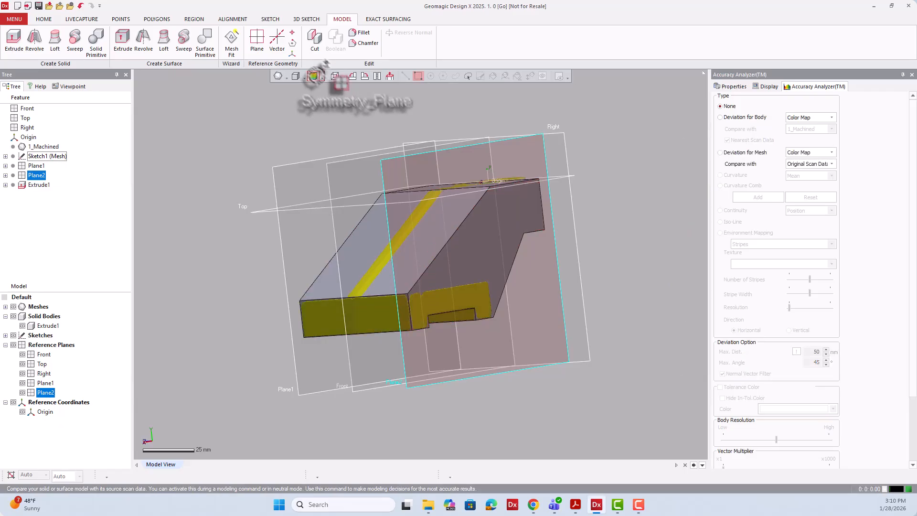
pyautogui.click(314, 75)
pyautogui.moveTo(306, 139); pyautogui.dragTo(335, 98, button='right')
pyautogui.click(313, 76)
pyautogui.hotkey('ctrl', '1')
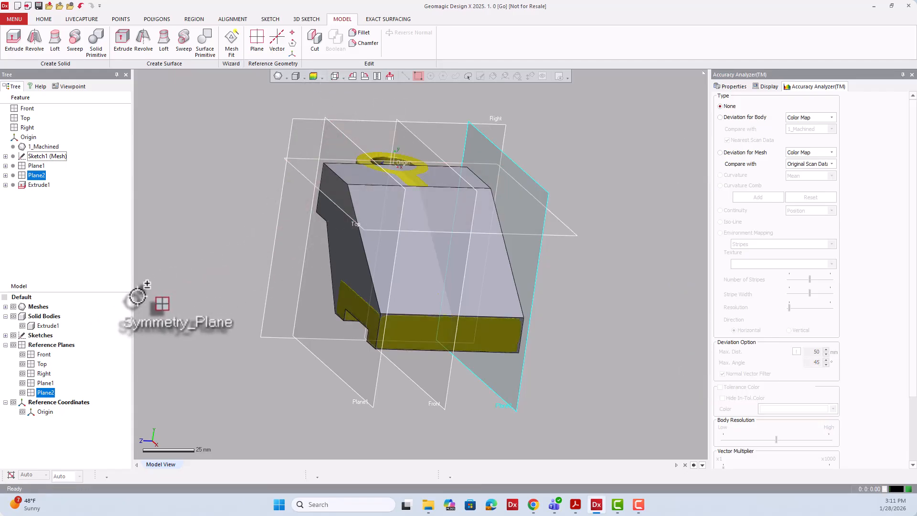
# Step: Hide the extruded solid body and the reference planes Plane1 and Plane2
pyautogui.click(22, 325)
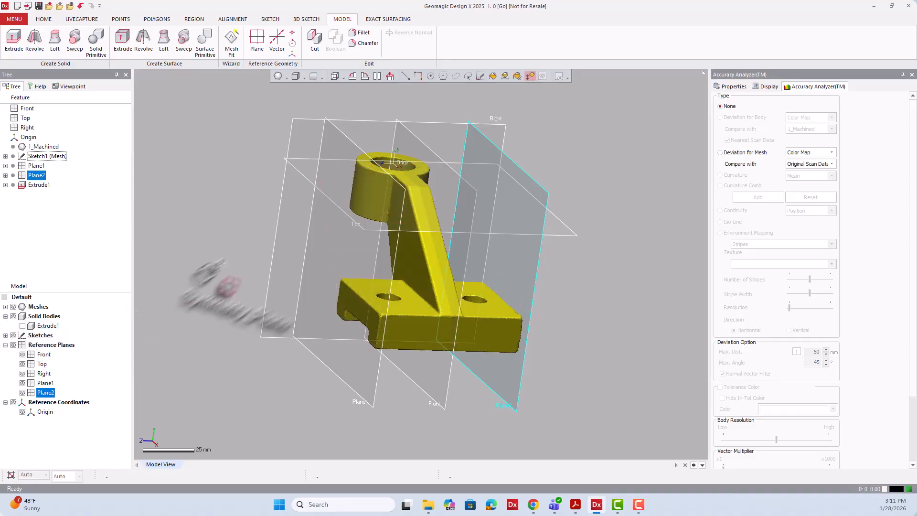
pyautogui.click(23, 383)
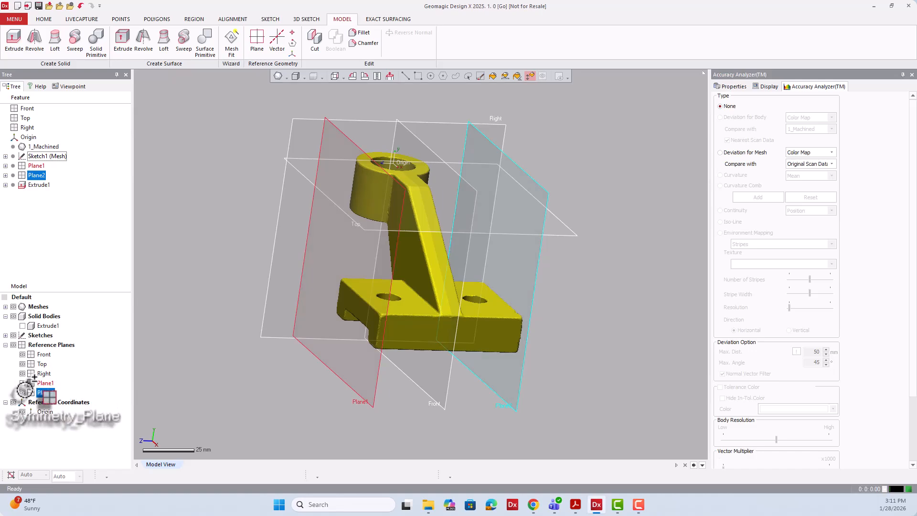
pyautogui.click(22, 392)
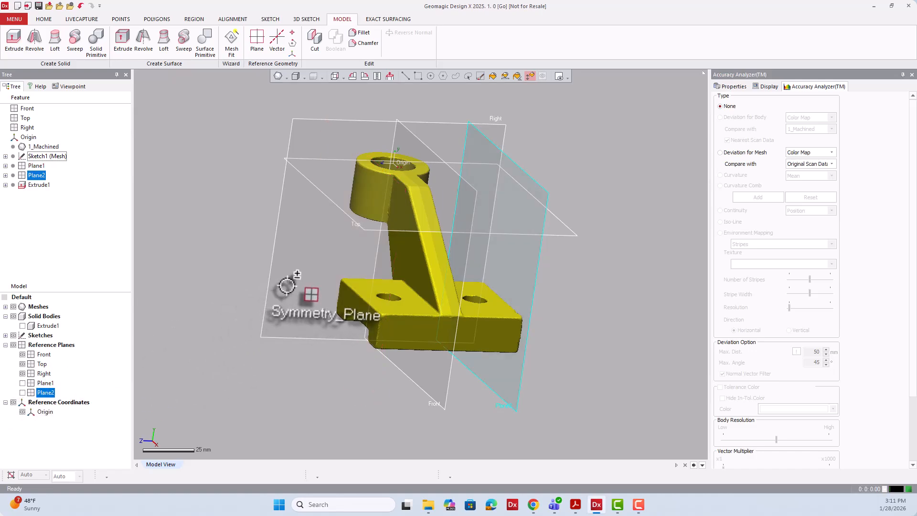
# Step: Add a reference plane with Pick Point & Normal Axis, using the Front plane and a mesh vertex on one side face of the web
pyautogui.moveTo(293, 276)
pyautogui.mouseDown(button='right')
pyautogui.moveTo(344, 250)
pyautogui.moveTo(262, 231)
pyautogui.moveTo(328, 263)
pyautogui.moveTo(379, 256)
pyautogui.moveTo(522, 286)
pyautogui.moveTo(549, 272)
pyautogui.moveTo(532, 290)
pyautogui.moveTo(311, 256)
pyautogui.moveTo(328, 247)
pyautogui.moveTo(324, 238)
pyautogui.mouseUp(button='right')
pyautogui.click(257, 48)
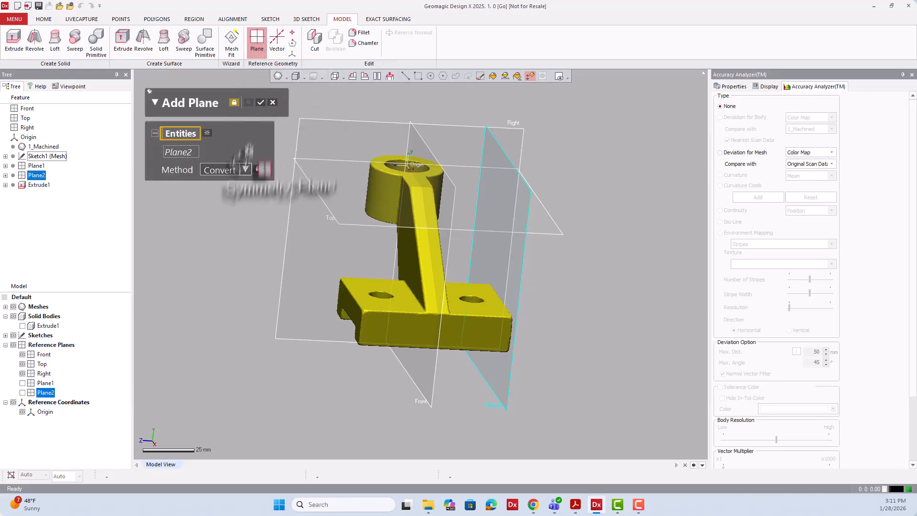
pyautogui.click(244, 170)
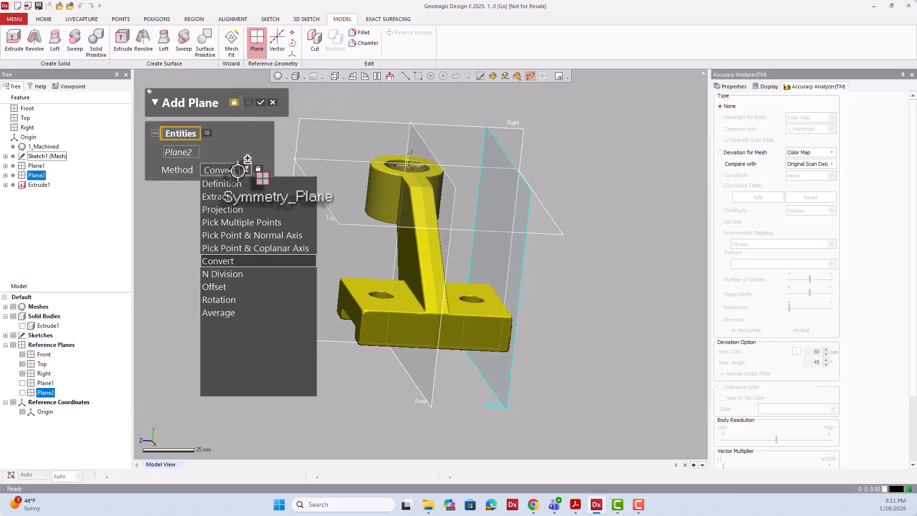
pyautogui.click(248, 235)
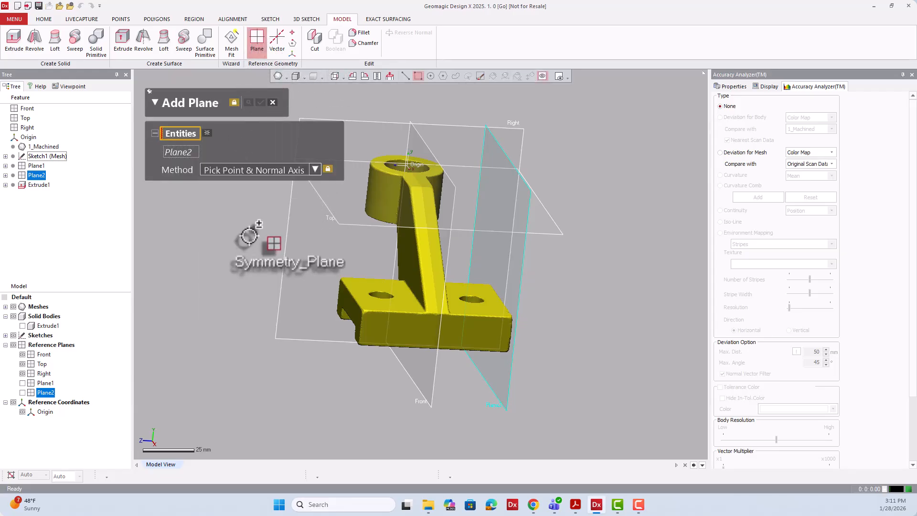
pyautogui.click(207, 133)
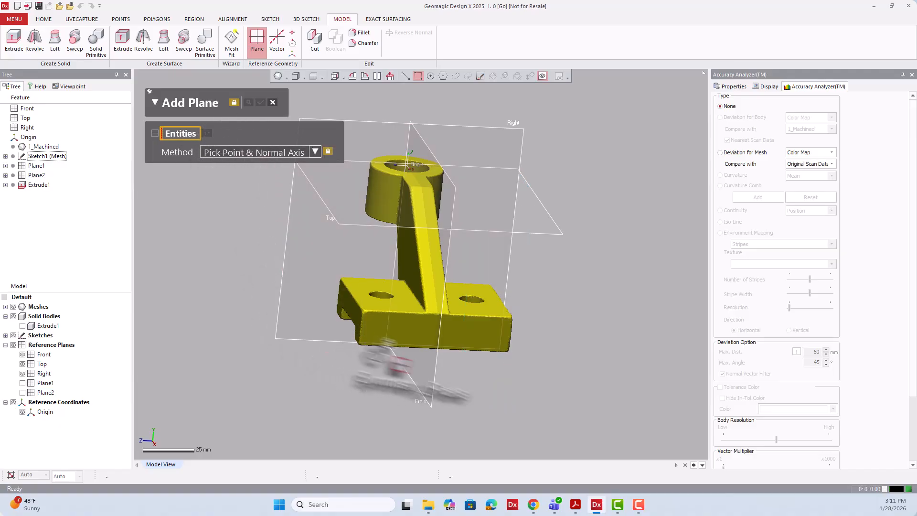
pyautogui.click(415, 377)
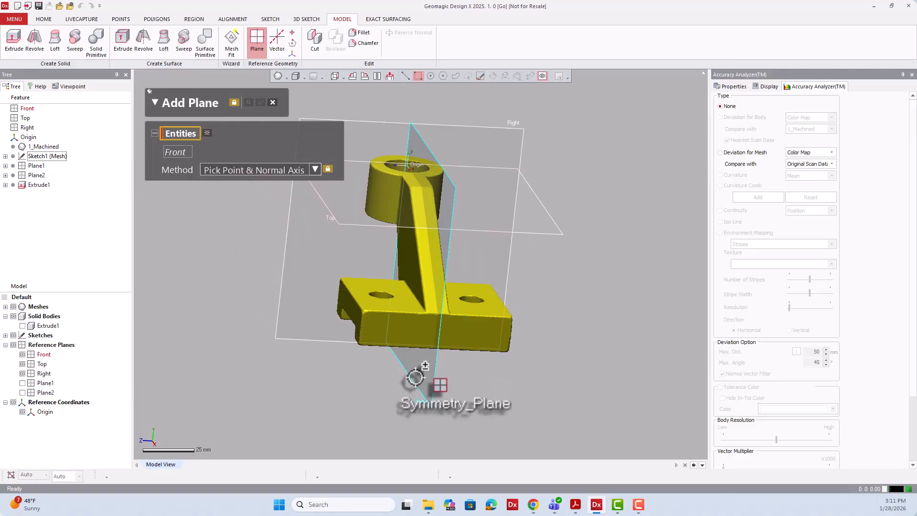
pyautogui.click(406, 262)
pyautogui.moveTo(439, 266); pyautogui.dragTo(381, 247, button='right')
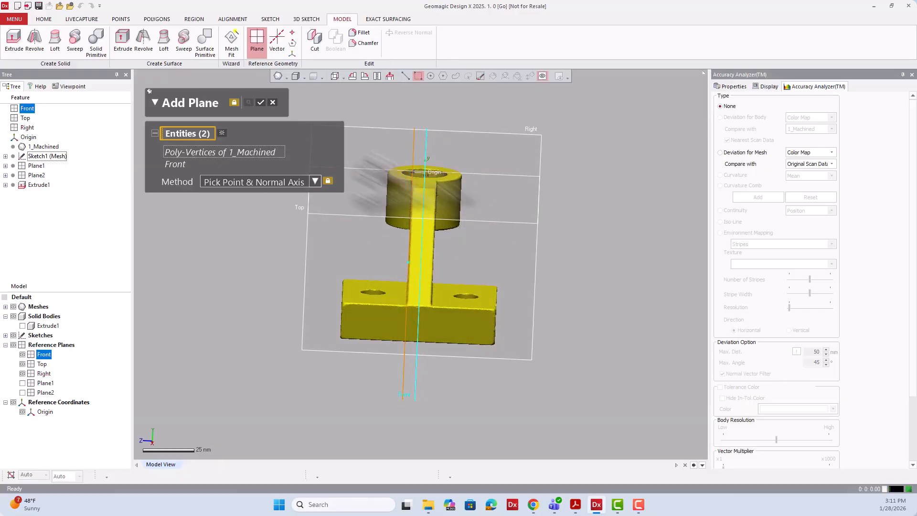
pyautogui.click(260, 101)
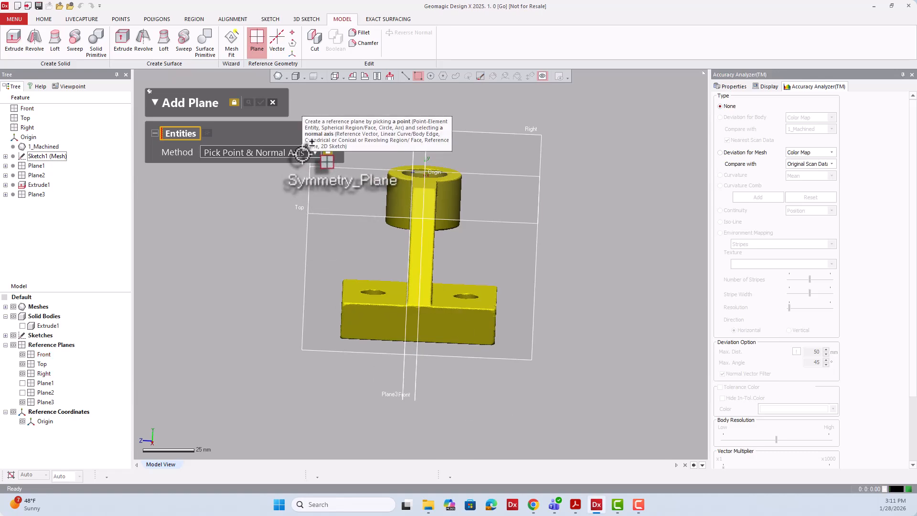
# Step: Add a second reference plane parallel to Front through a mesh vertex on the web's opposite side face, and finish adding planes
pyautogui.click(411, 395)
pyautogui.moveTo(444, 268); pyautogui.dragTo(421, 265, button='right')
pyautogui.click(429, 263)
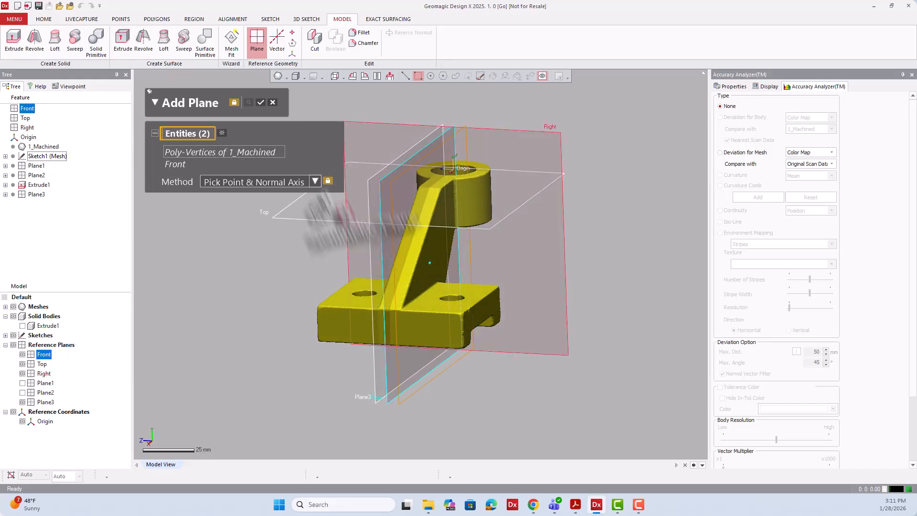
pyautogui.click(260, 103)
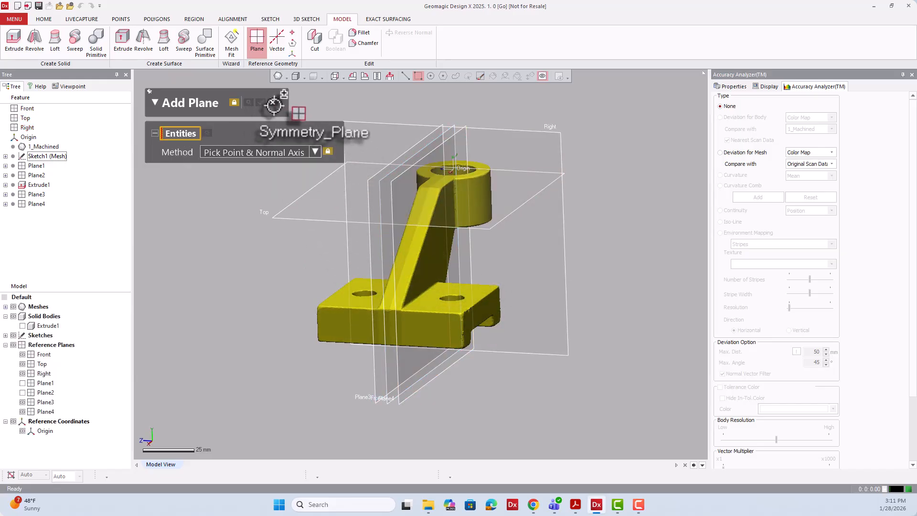
pyautogui.click(273, 103)
pyautogui.moveTo(381, 216); pyautogui.dragTo(421, 221, button='right')
pyautogui.moveTo(401, 201); pyautogui.dragTo(446, 243, button='right')
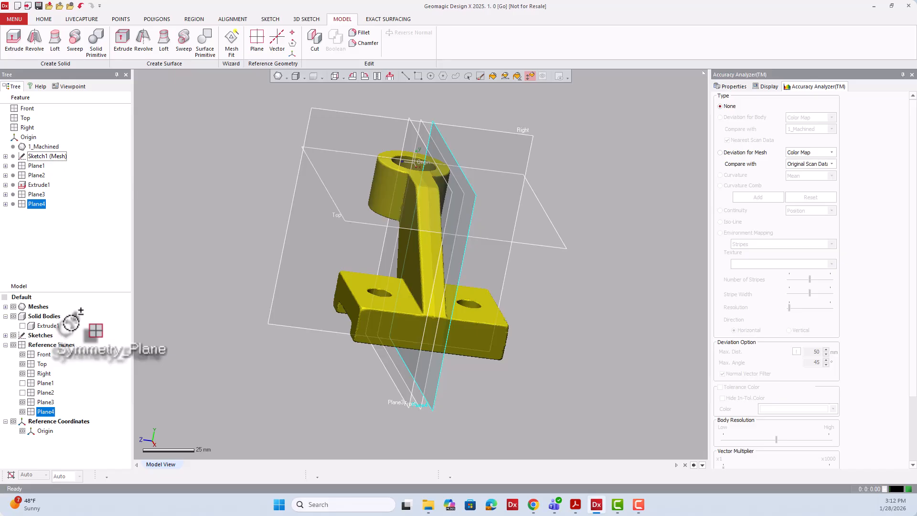
# Step: Create a mesh sketch on Plane3 with its section polyline offset 1 mm from the base plane, outside the web
pyautogui.moveTo(318, 257); pyautogui.dragTo(300, 238, button='right')
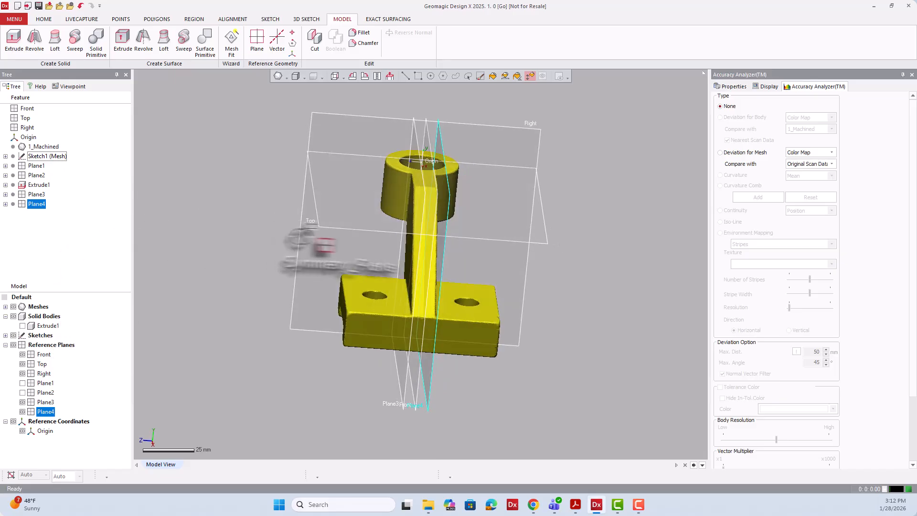
pyautogui.click(407, 79)
pyautogui.moveTo(389, 400); pyautogui.dragTo(425, 392, button='right')
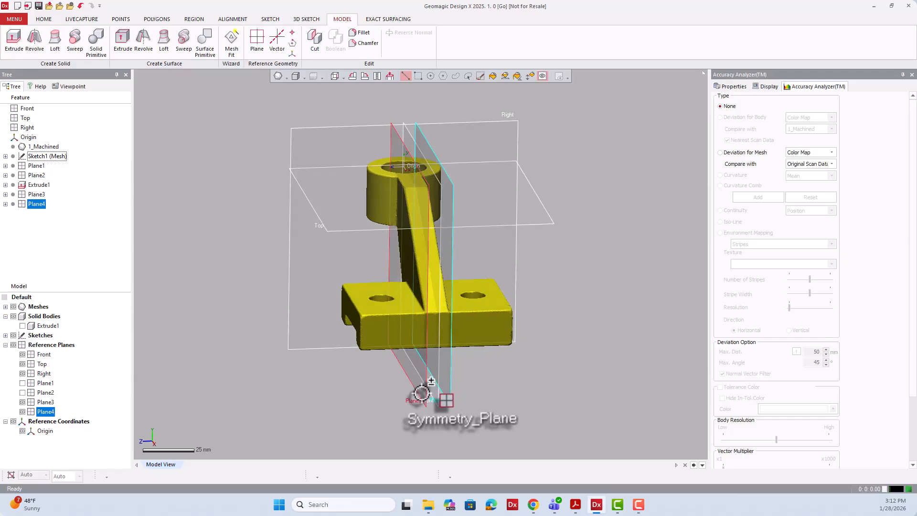
pyautogui.click(421, 392)
pyautogui.rightClick(422, 392)
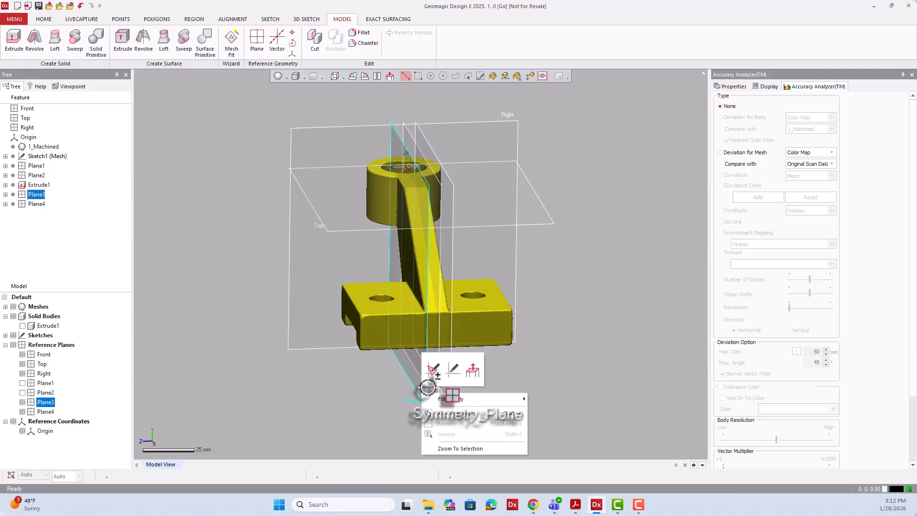
pyautogui.click(433, 369)
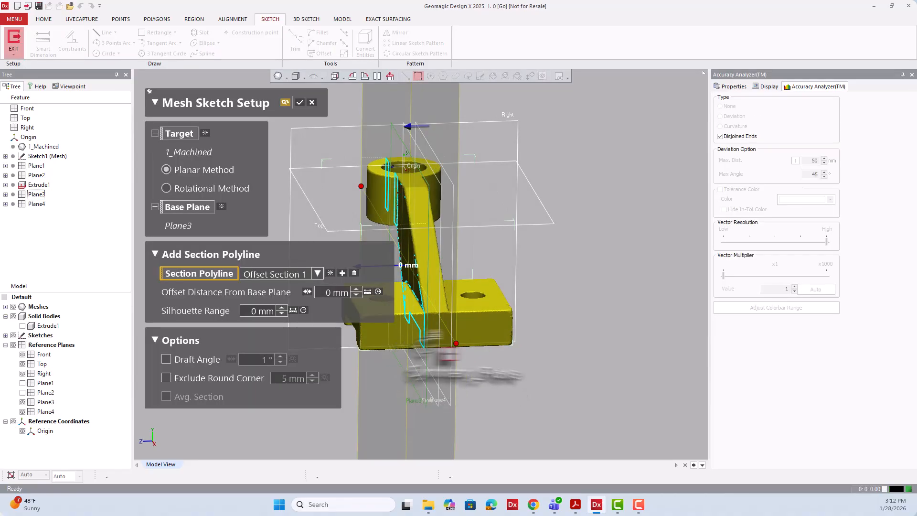
pyautogui.scroll(-3, 505, 348)
pyautogui.moveTo(457, 328)
pyautogui.mouseDown(button='right')
pyautogui.moveTo(444, 315)
pyautogui.moveTo(449, 332)
pyautogui.moveTo(427, 287)
pyautogui.mouseUp(button='right')
pyautogui.scroll(3, 453, 312)
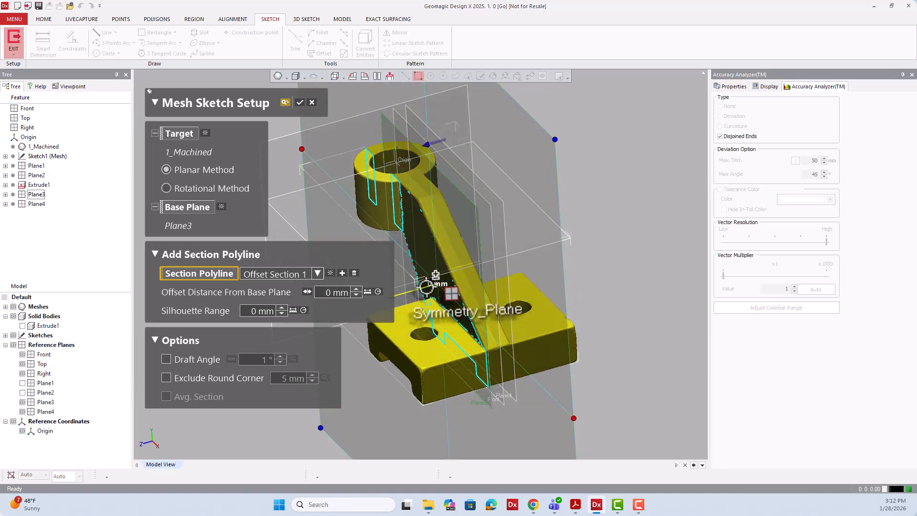
pyautogui.moveTo(422, 288); pyautogui.dragTo(420, 289)
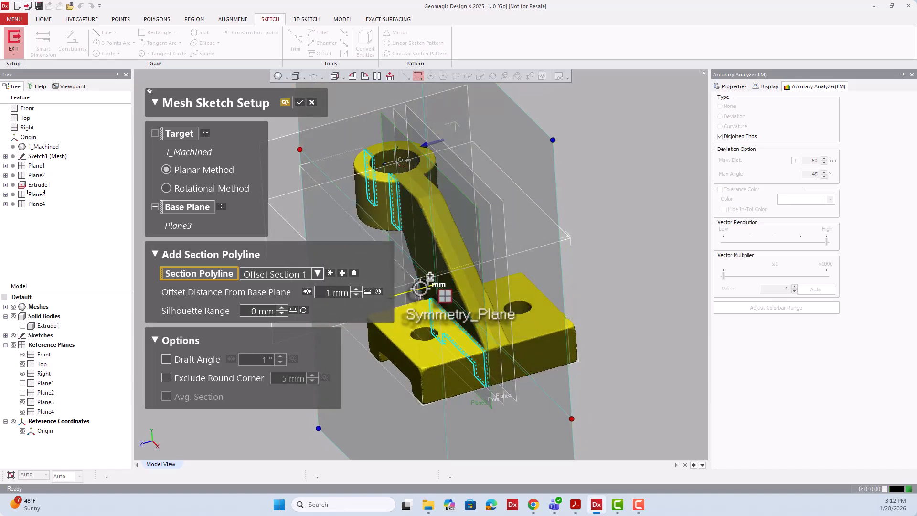
pyautogui.moveTo(422, 290)
pyautogui.mouseDown(button='right')
pyautogui.moveTo(554, 336)
pyautogui.moveTo(469, 302)
pyautogui.mouseUp(button='right')
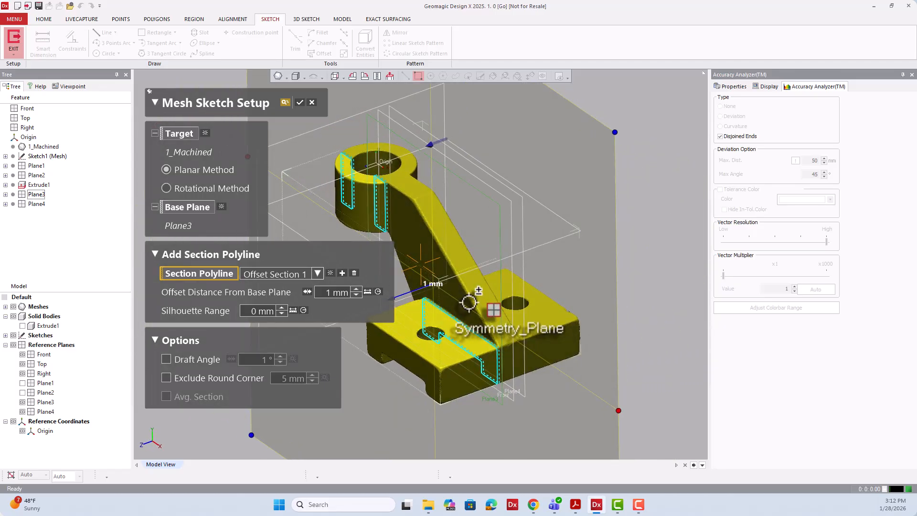
pyautogui.click(302, 102)
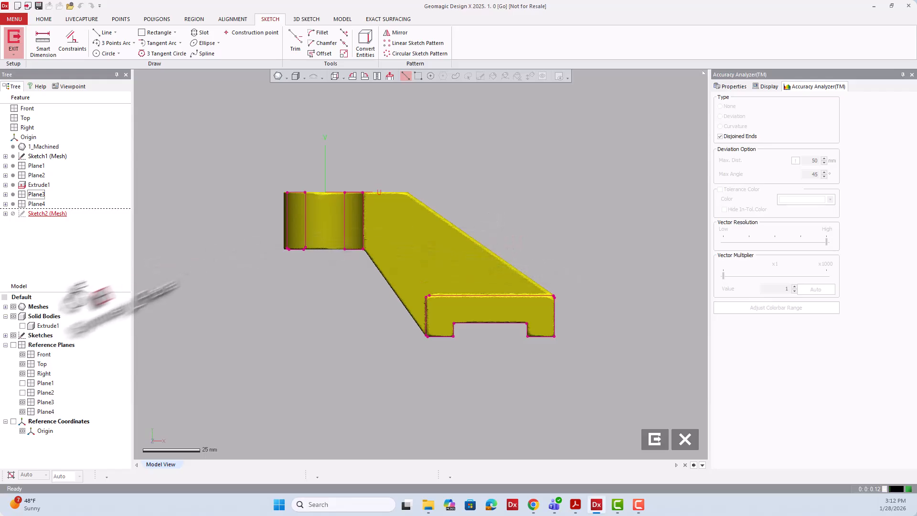
# Step: Show the extruded solid body again and examine how the section polylines fit its base corner, viewed normal to the sketch
pyautogui.click(24, 326)
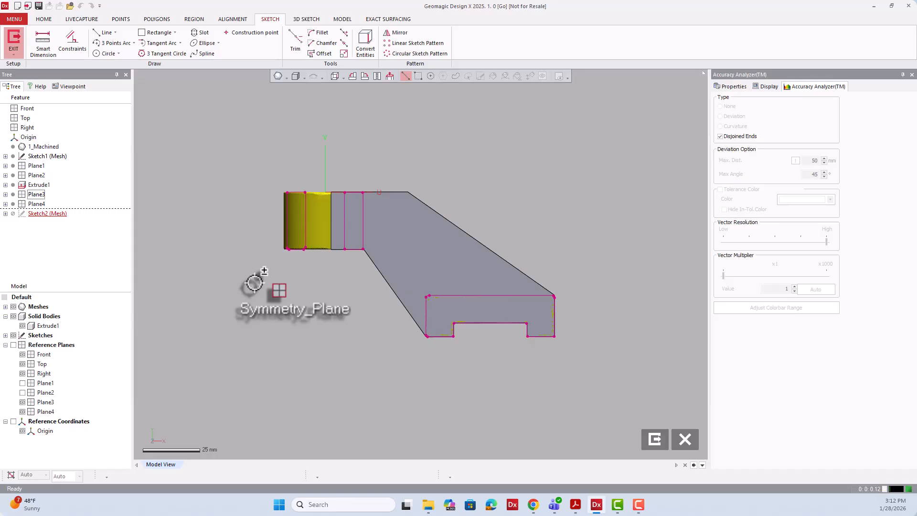
pyautogui.scroll(4, 572, 294)
pyautogui.moveTo(568, 265); pyautogui.dragTo(478, 287, button='right')
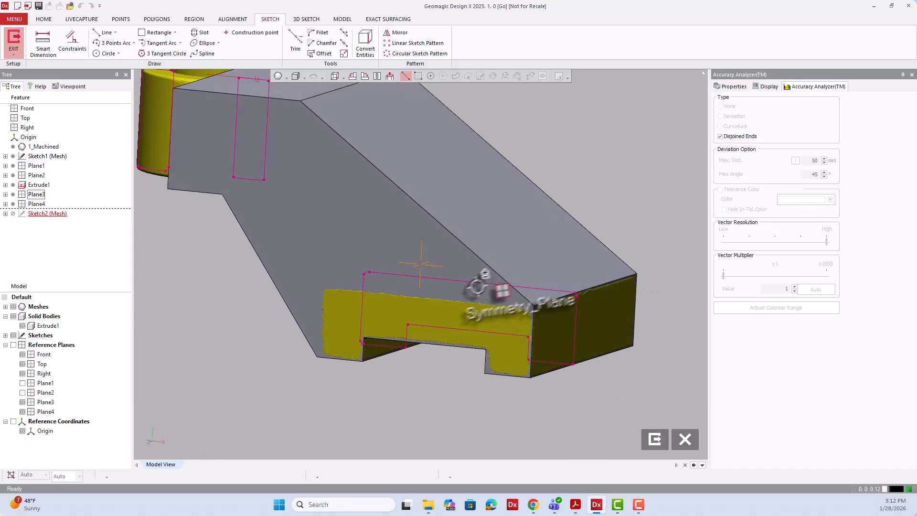
pyautogui.scroll(-3, 485, 274)
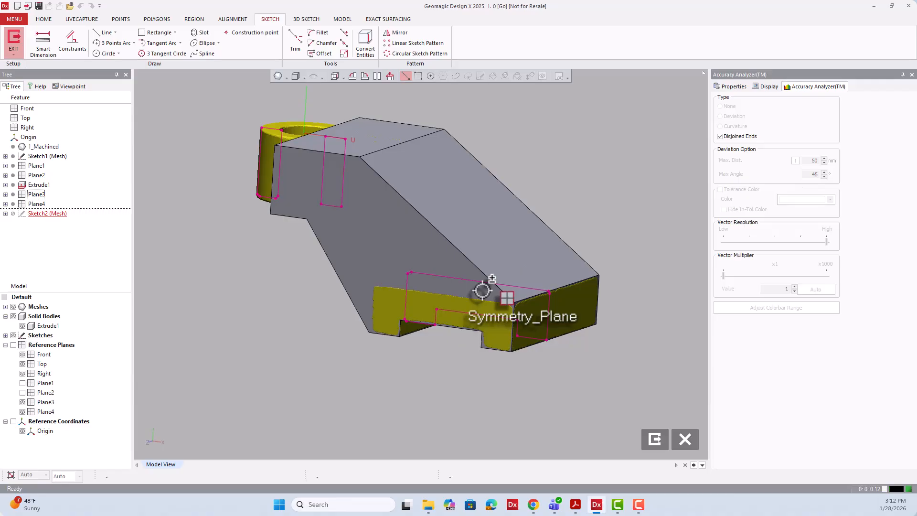
pyautogui.click(390, 76)
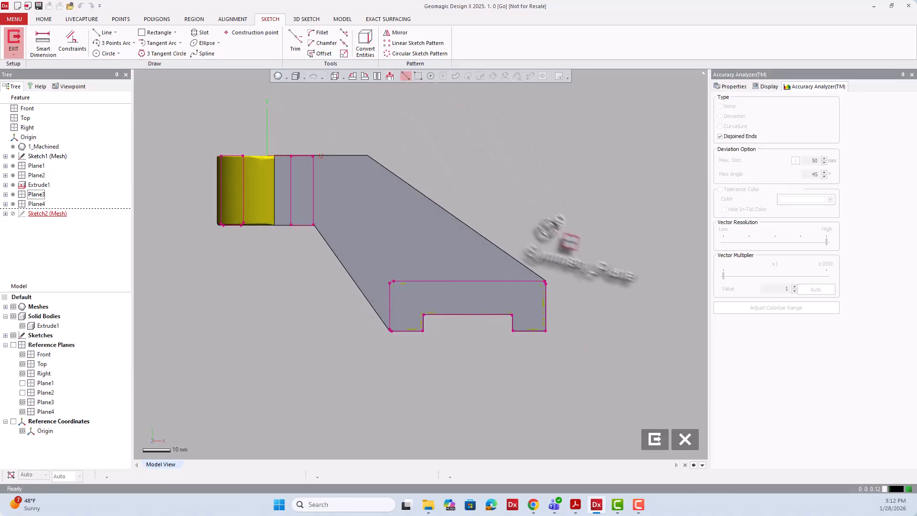
pyautogui.scroll(5, 565, 250)
pyautogui.scroll(3, 552, 309)
pyautogui.scroll(-5, 538, 358)
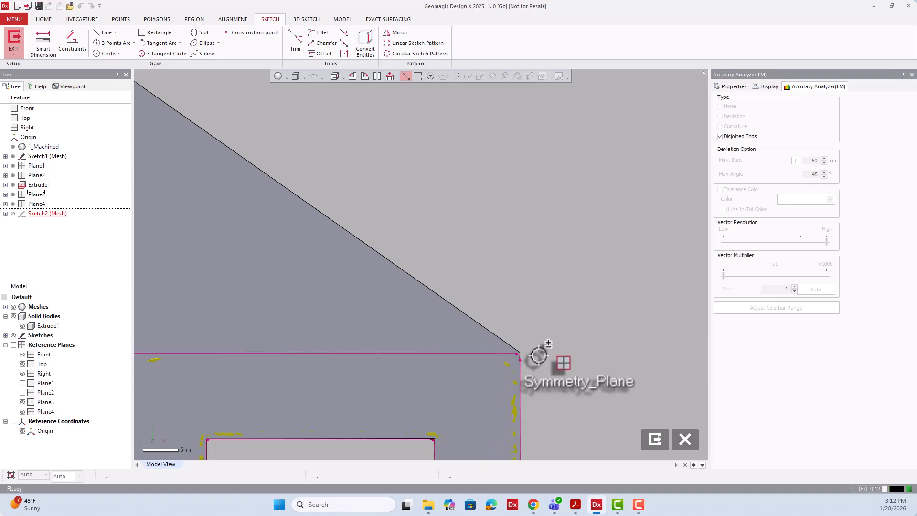
# Step: Fit a sketch line to the long upper polyline of the base section and accept it
pyautogui.moveTo(527, 351)
pyautogui.mouseDown()
pyautogui.moveTo(272, 126)
pyautogui.moveTo(136, 48)
pyautogui.moveTo(116, 21)
pyautogui.mouseUp()
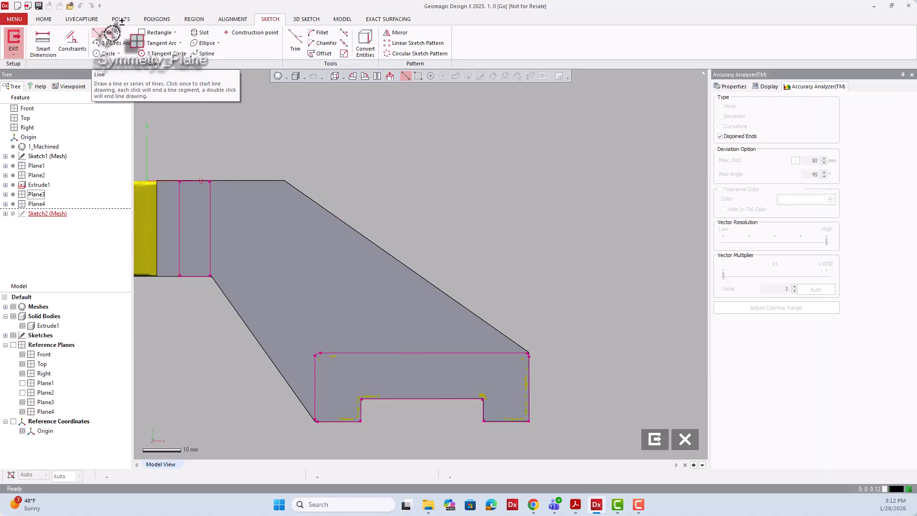
pyautogui.click(106, 33)
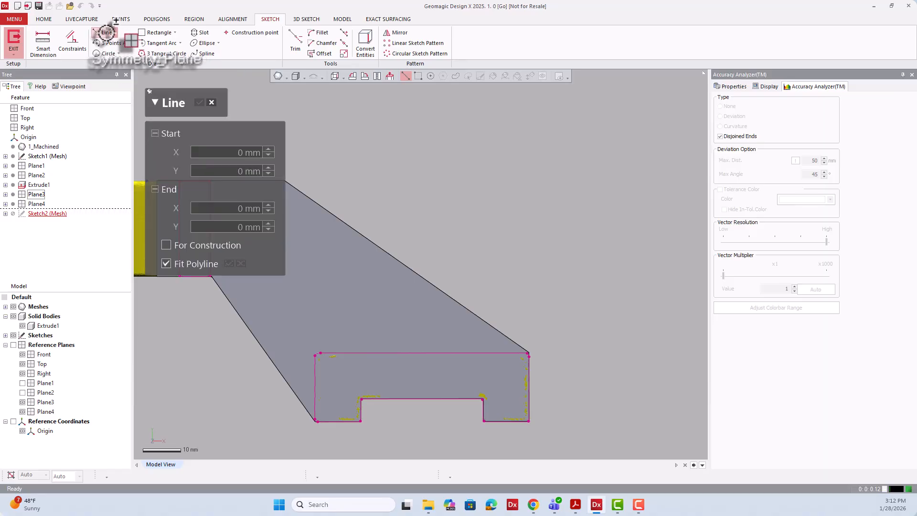
pyautogui.click(426, 352)
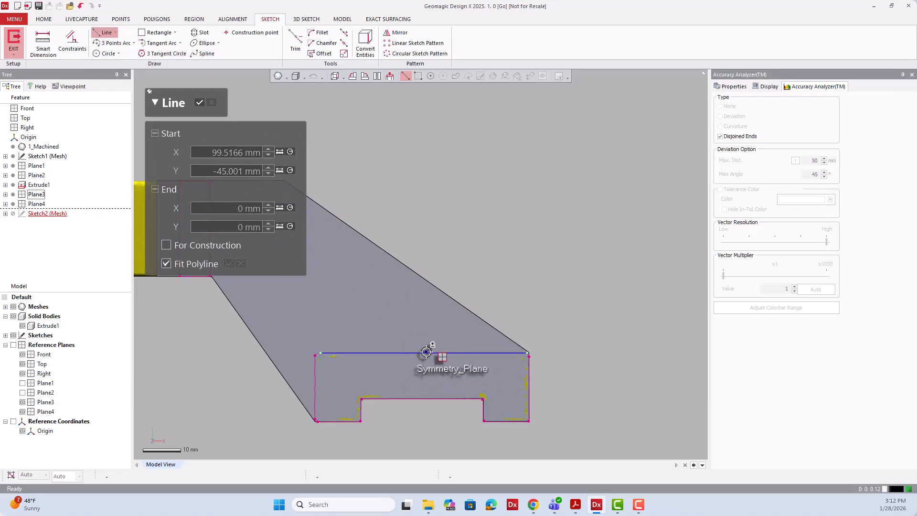
pyautogui.click(201, 104)
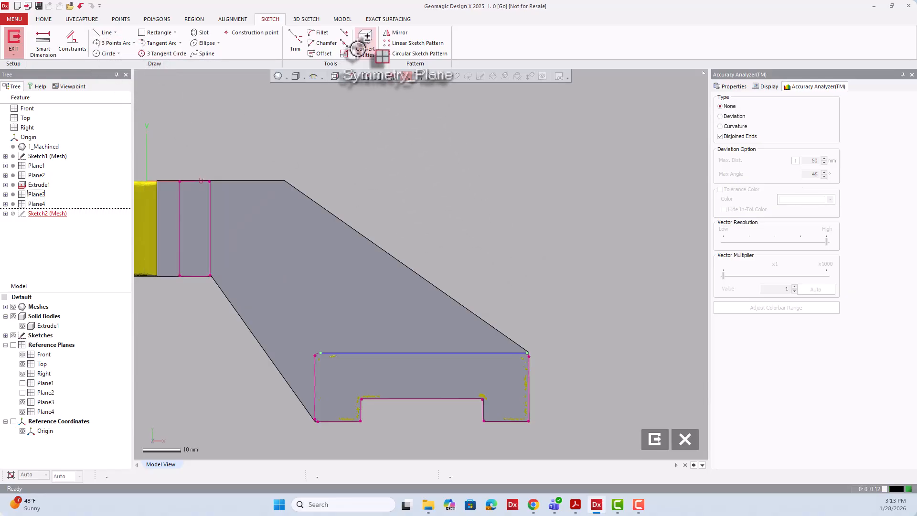
# Step: Convert the solid body's edge between the sloped upper face and the base's end face into the sketch
pyautogui.click(363, 49)
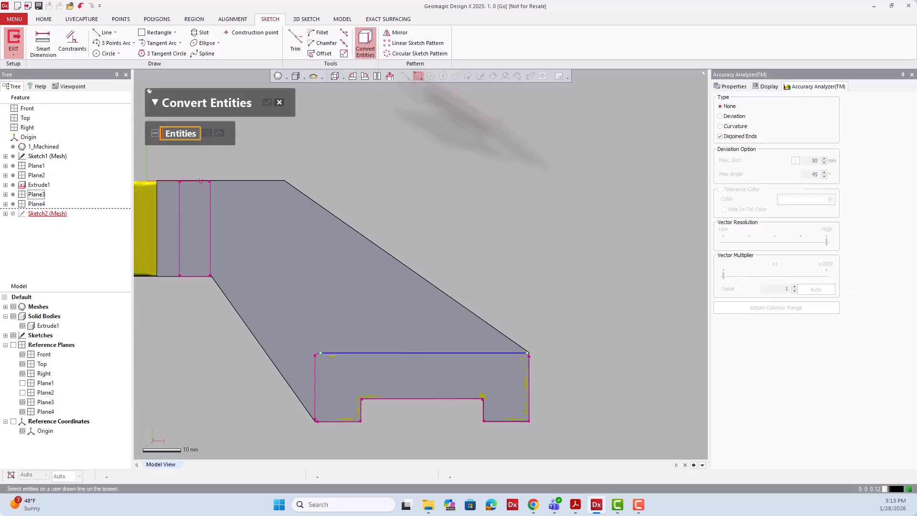
pyautogui.moveTo(553, 201); pyautogui.dragTo(469, 242, button='right')
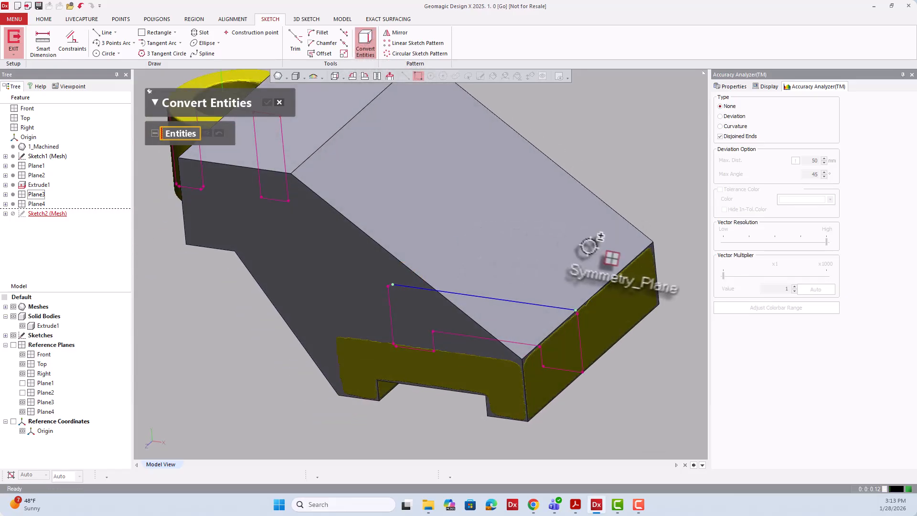
pyautogui.click(610, 282)
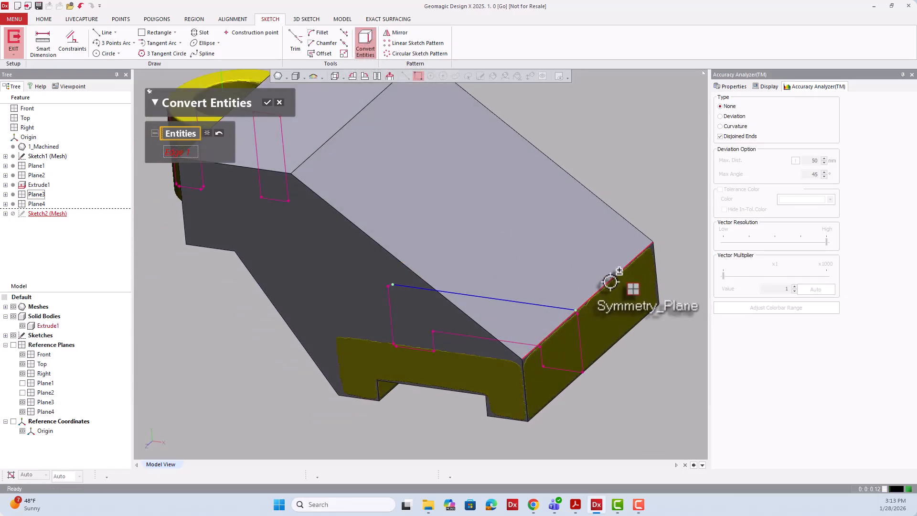
pyautogui.click(267, 102)
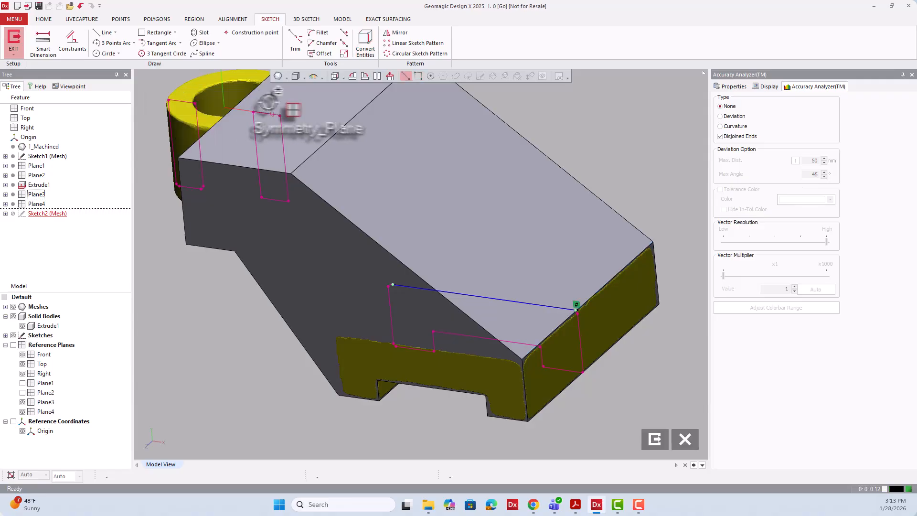
# Step: Extend the upper sketch line's outer end to the converted point at the body's upper corner
pyautogui.moveTo(394, 111); pyautogui.dragTo(417, 100, button='right')
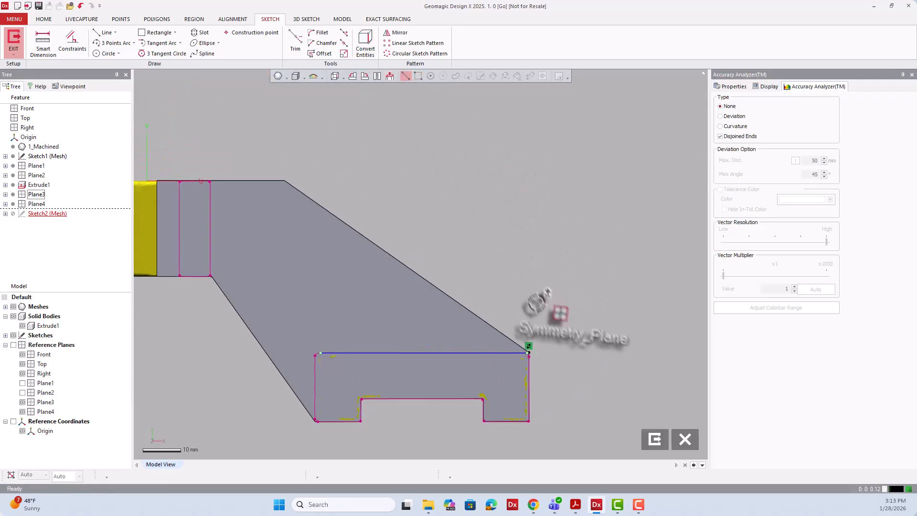
pyautogui.scroll(5, 537, 316)
pyautogui.scroll(6, 517, 394)
pyautogui.scroll(1, 508, 381)
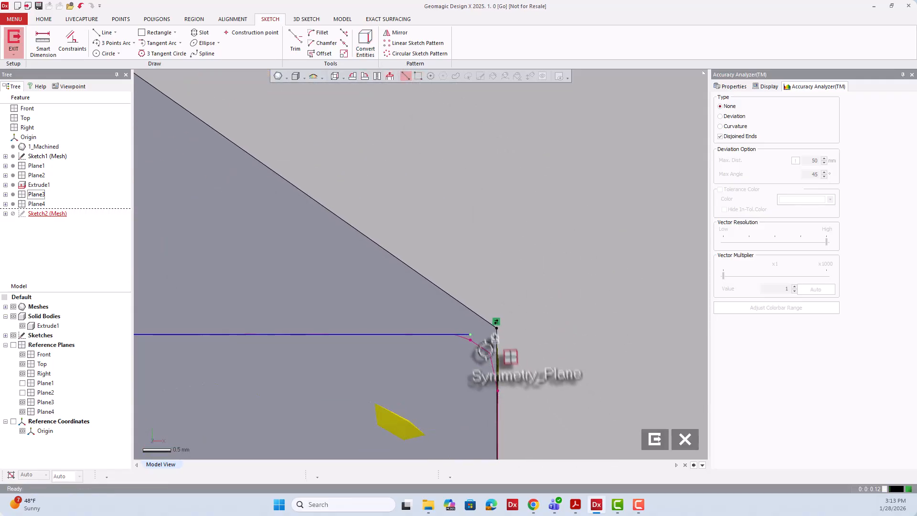
pyautogui.moveTo(470, 335)
pyautogui.mouseDown()
pyautogui.moveTo(494, 328)
pyautogui.moveTo(458, 334)
pyautogui.moveTo(496, 328)
pyautogui.mouseUp()
pyautogui.scroll(-10, 533, 301)
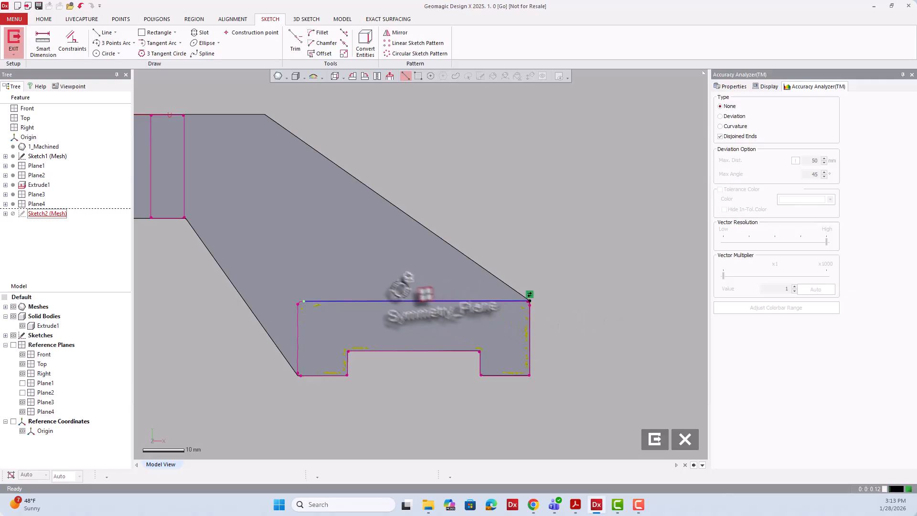
# Step: Convert the body's vertical edge at the outer end of the base into the sketch
pyautogui.click(365, 43)
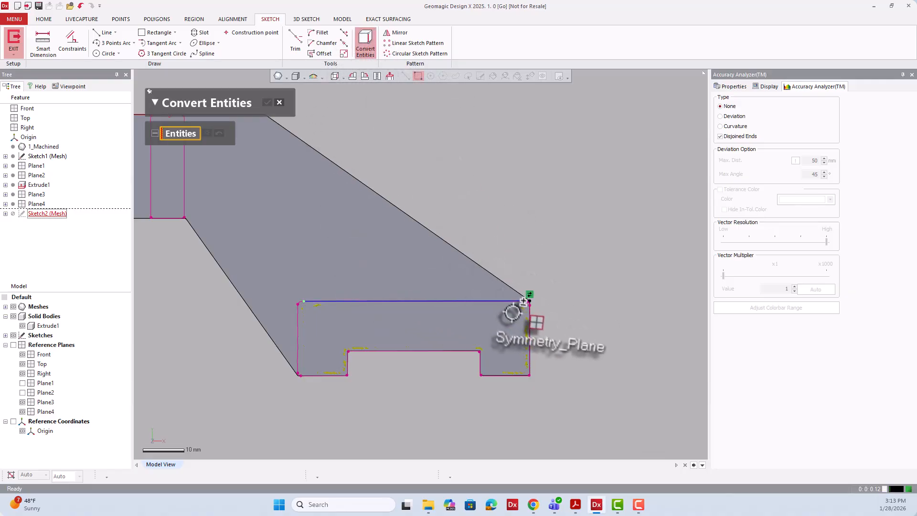
pyautogui.click(529, 334)
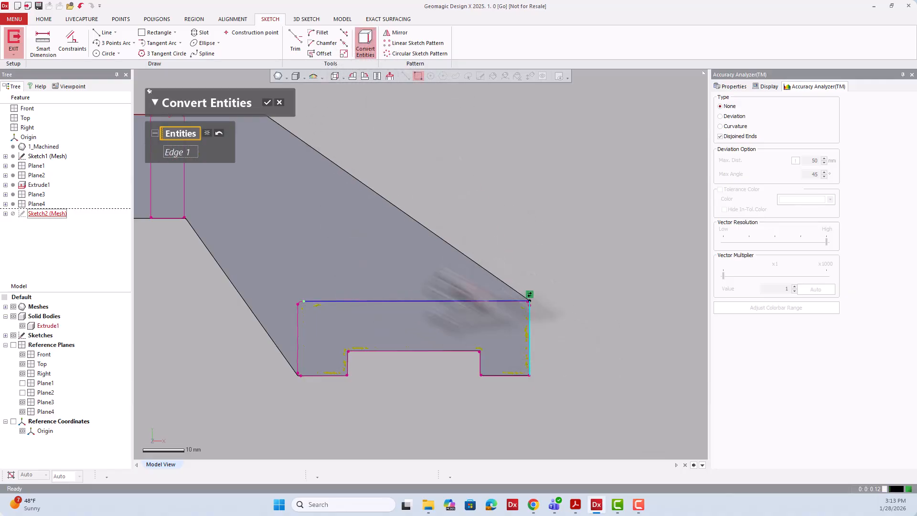
pyautogui.click(267, 103)
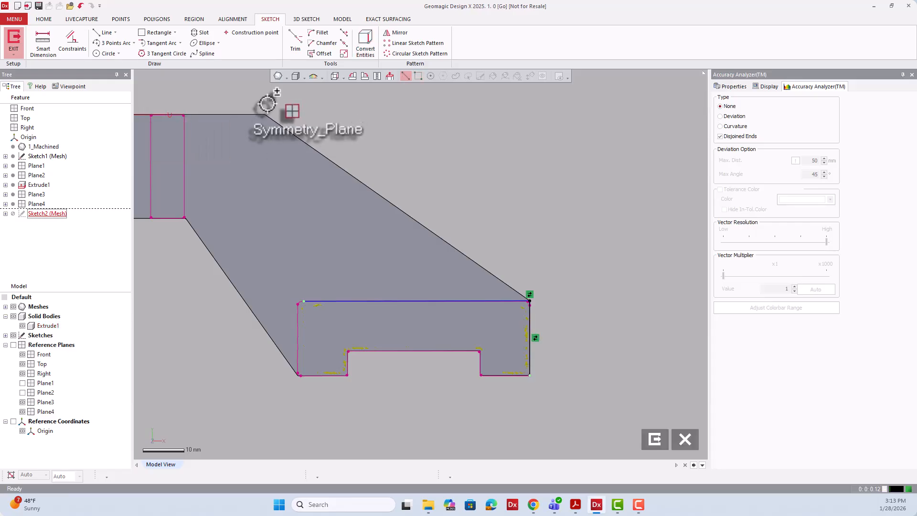
# Step: Fit a sketch line to the vertical polyline on the inner side of the base section
pyautogui.click(94, 34)
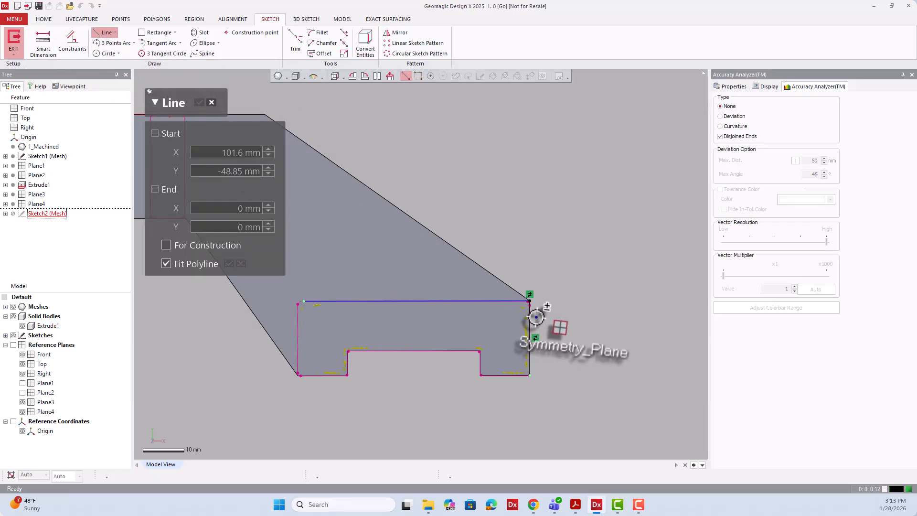
pyautogui.click(299, 334)
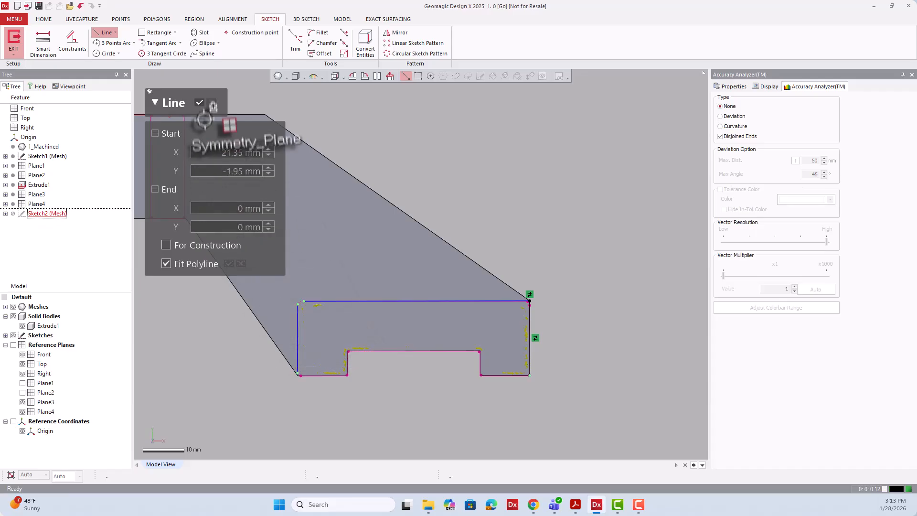
pyautogui.click(200, 105)
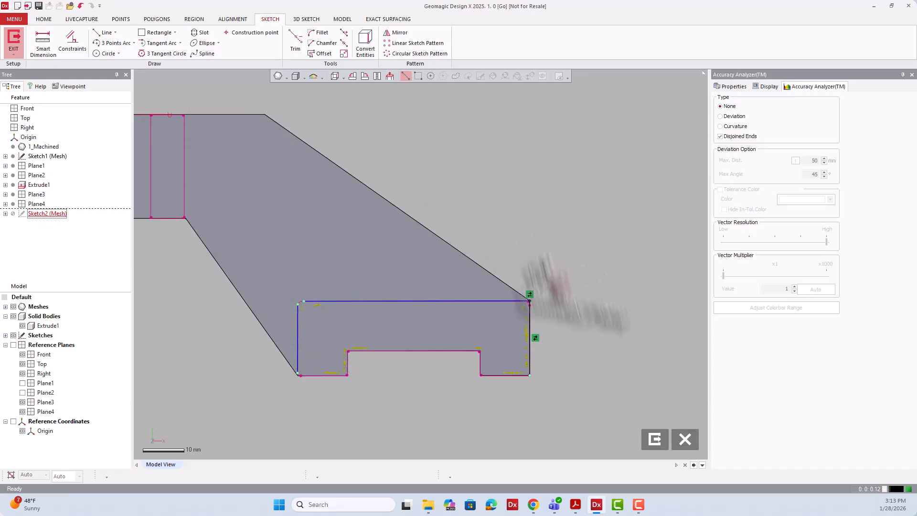
pyautogui.click(299, 328)
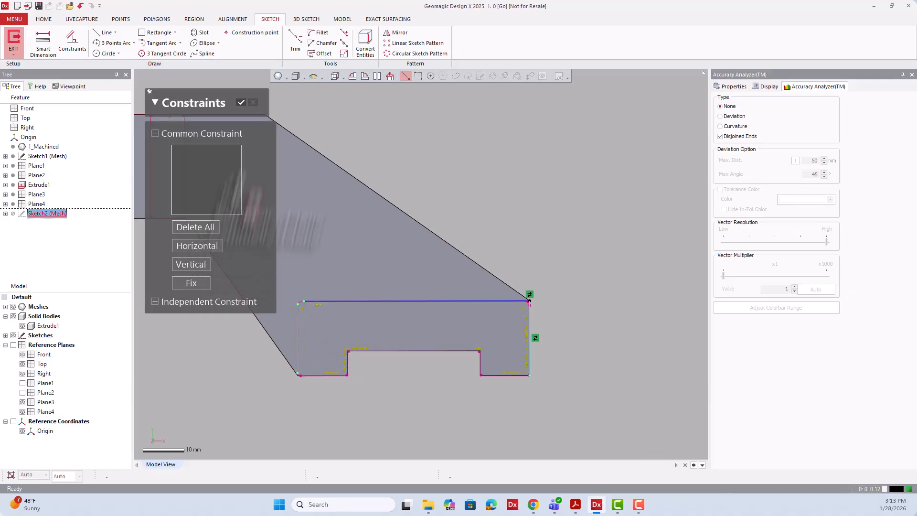
pyautogui.click(242, 103)
pyautogui.click(407, 142)
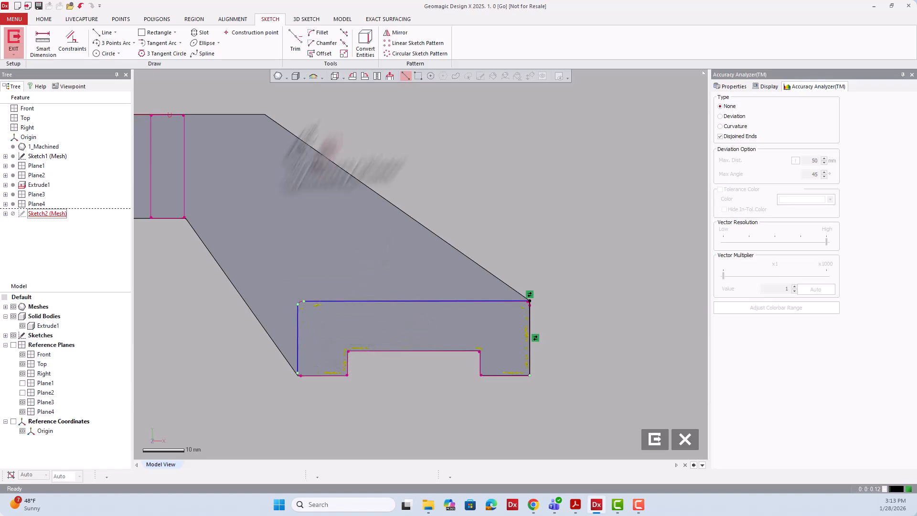
# Step: Convert the bottom edge of the base's inner foot into the sketch and snap the vertical line's lower end to its corner
pyautogui.click(365, 43)
pyautogui.click(319, 375)
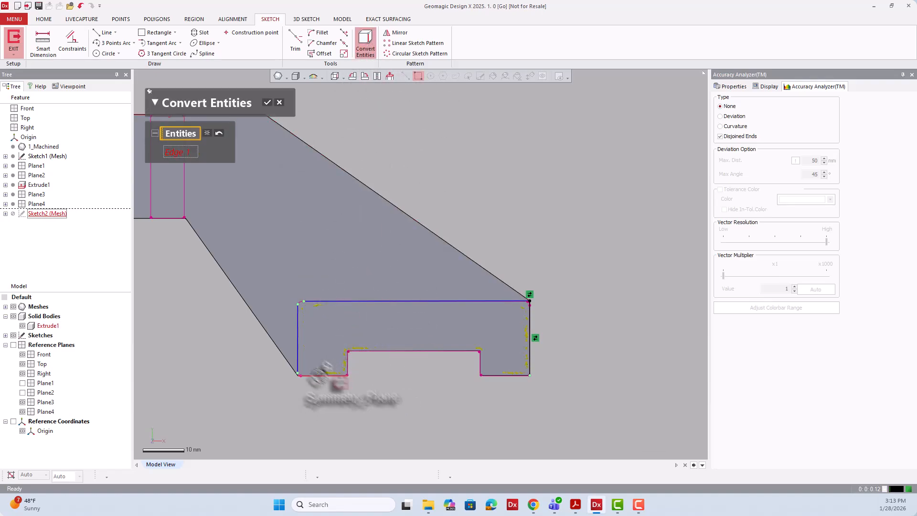
pyautogui.click(266, 103)
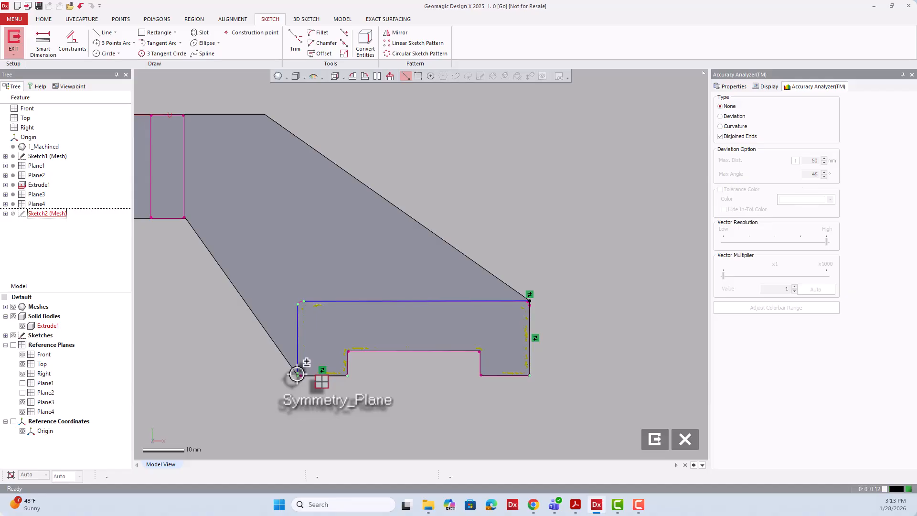
pyautogui.scroll(4, 297, 375)
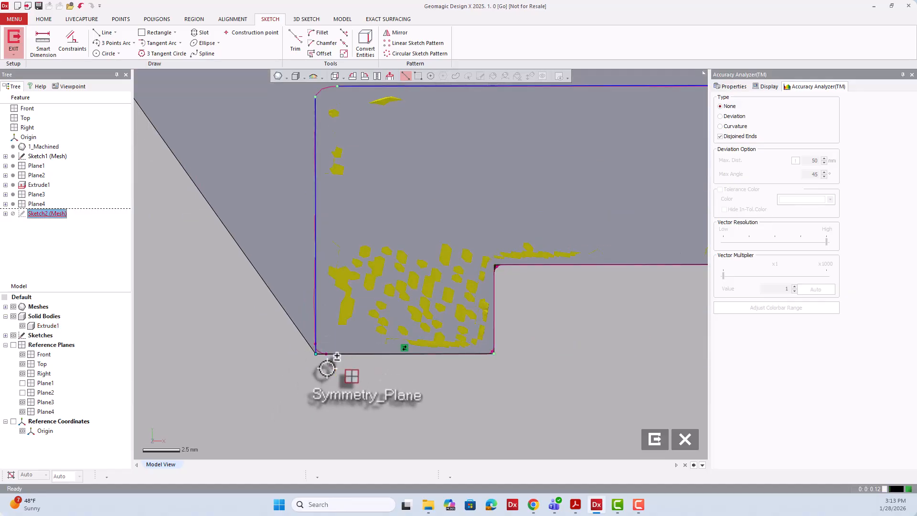
pyautogui.scroll(-2, 315, 356)
pyautogui.scroll(-2, 313, 360)
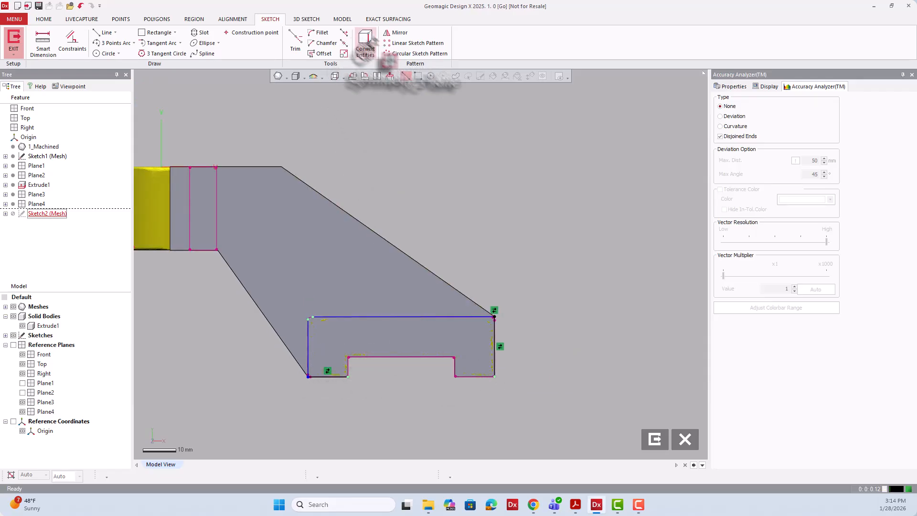
# Step: Delete the converted vertical line at the base's outer end
pyautogui.click(495, 340)
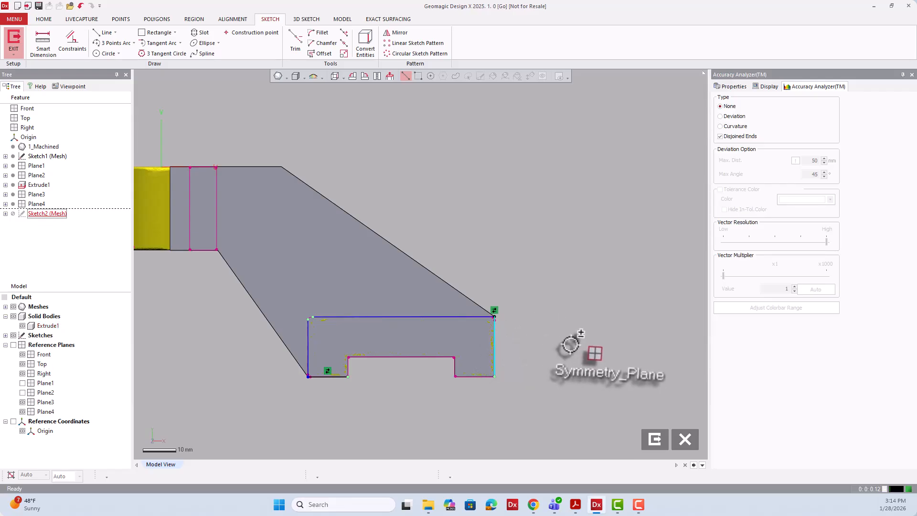
pyautogui.moveTo(537, 298); pyautogui.dragTo(503, 341, button='right')
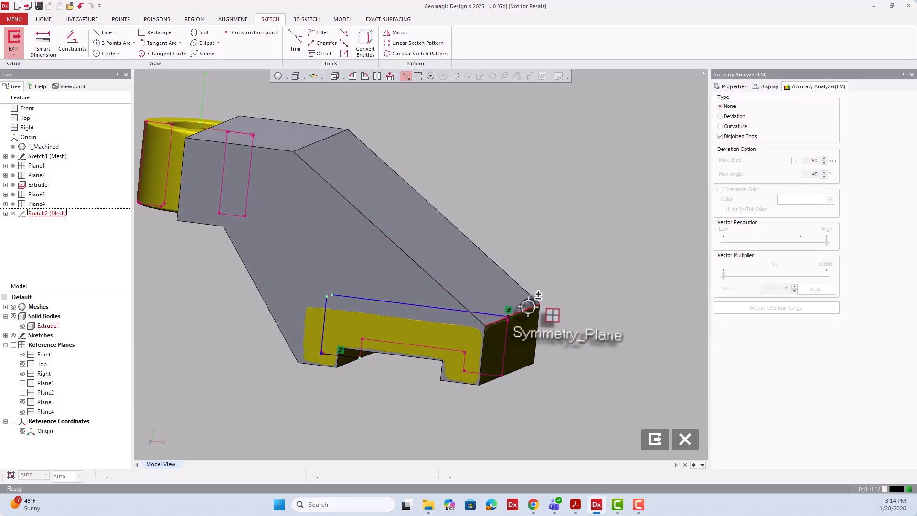
# Step: Corner-trim the inner vertical line with the upper line so they meet in a sharp corner
pyautogui.click(295, 42)
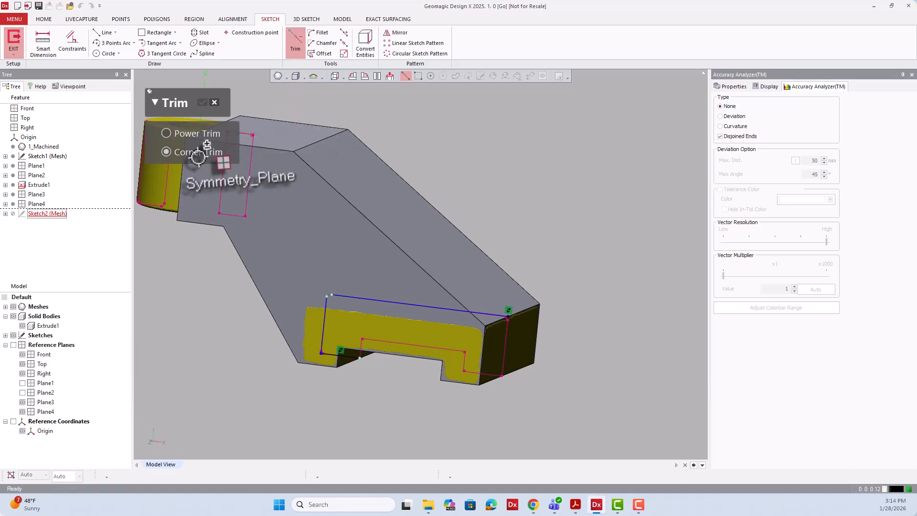
pyautogui.click(327, 306)
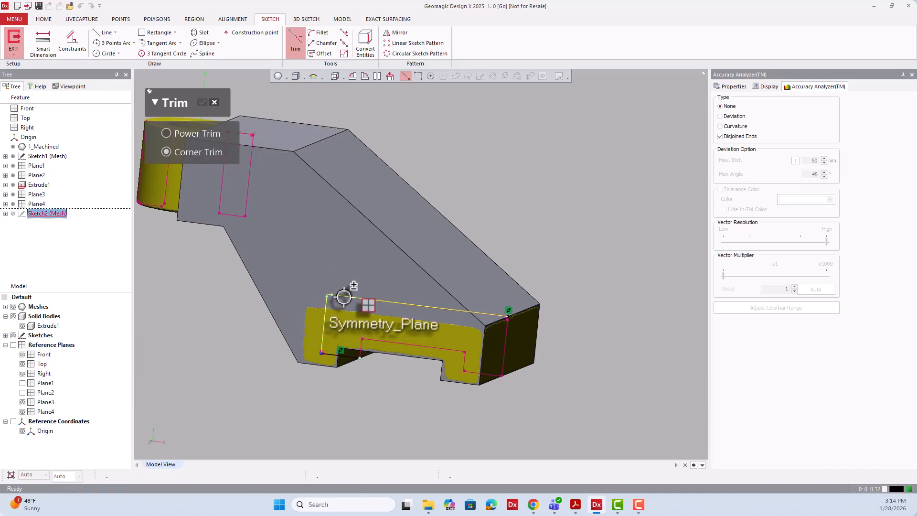
pyautogui.click(390, 77)
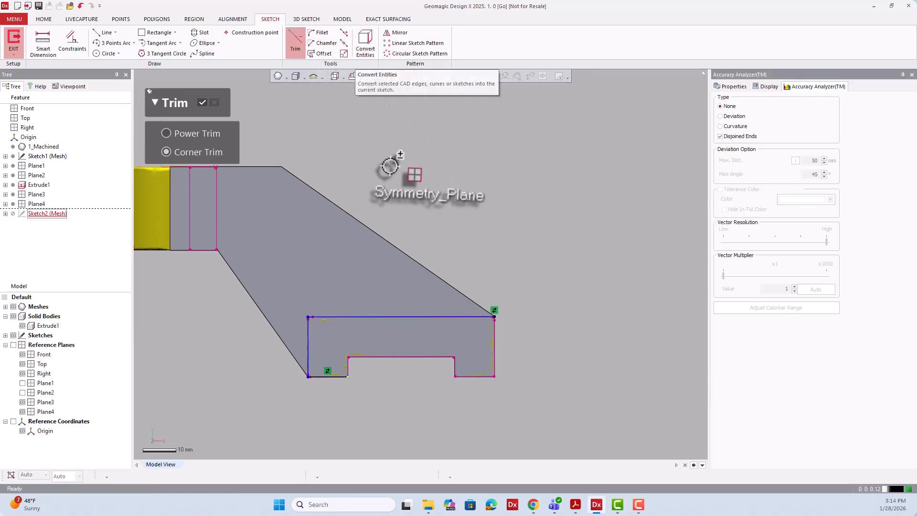
pyautogui.click(202, 103)
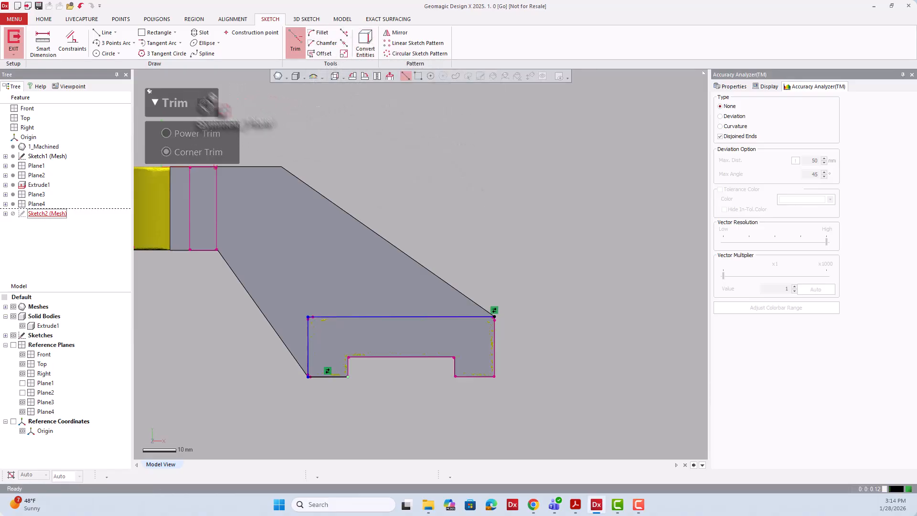
pyautogui.rightClick(339, 378)
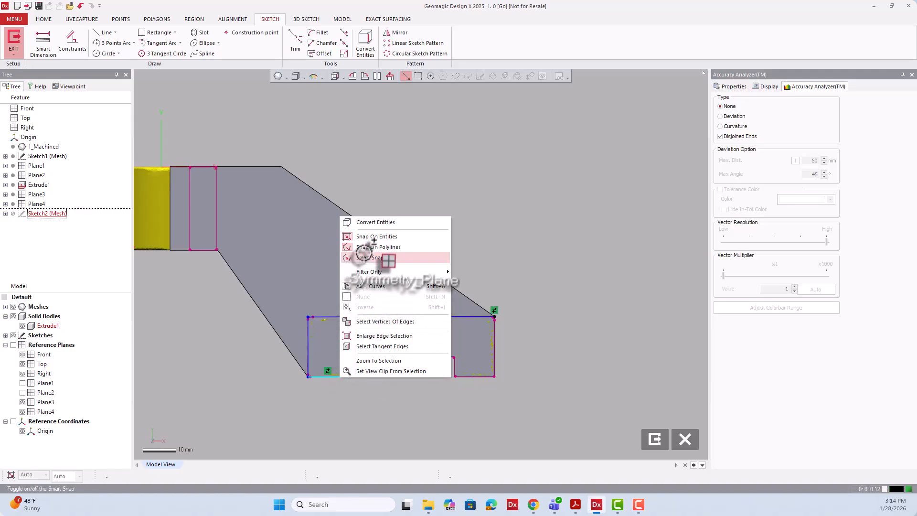
pyautogui.click(350, 403)
pyautogui.rightClick(336, 377)
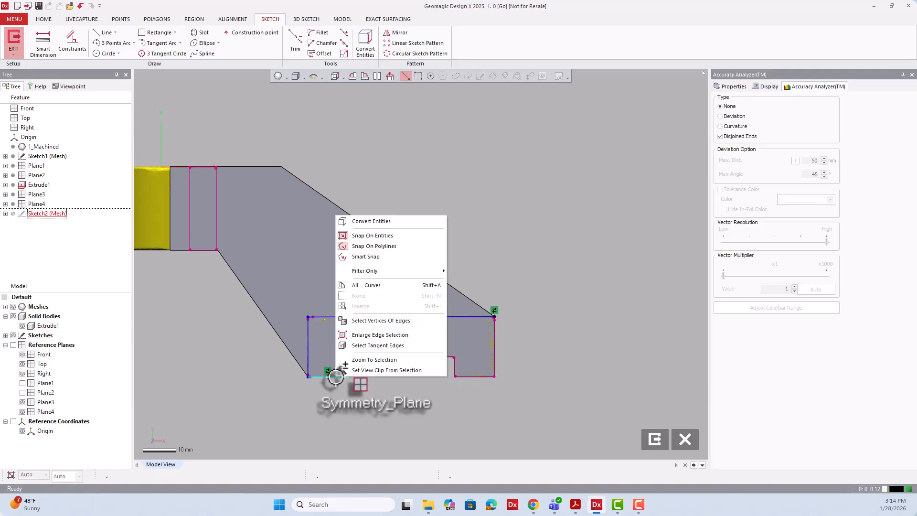
pyautogui.click(311, 392)
# Step: Hide the solid bodies and meshes, and turn the converted bottom line of the inner foot into construction geometry
pyautogui.click(13, 316)
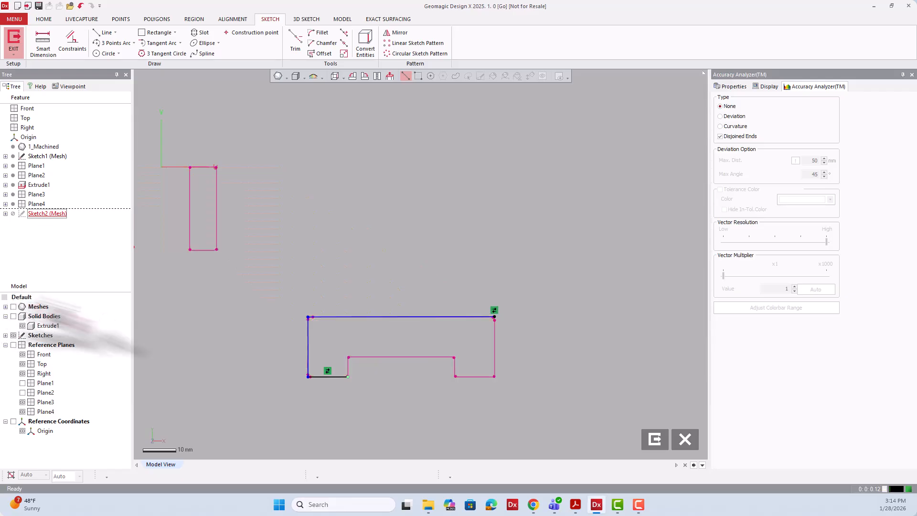
pyautogui.click(13, 306)
pyautogui.rightClick(328, 375)
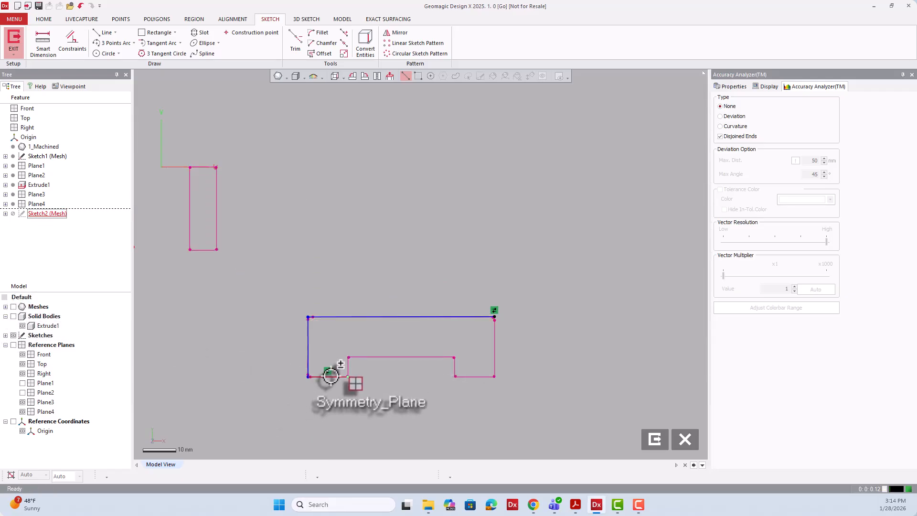
pyautogui.rightClick(330, 376)
pyautogui.click(400, 348)
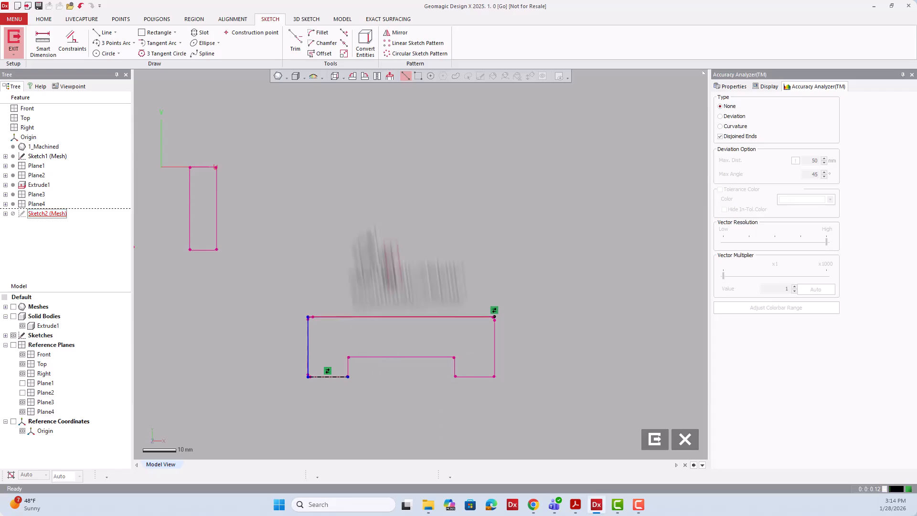
pyautogui.scroll(-2, 420, 205)
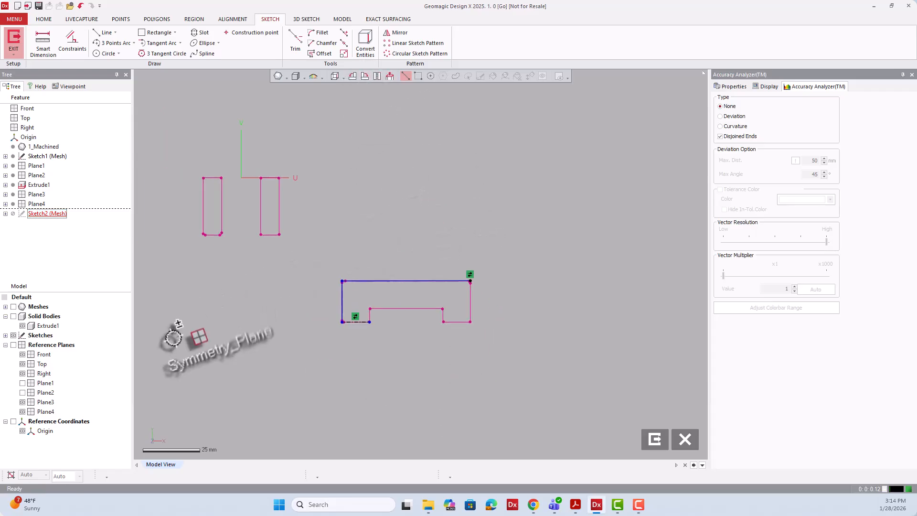
# Step: Show the scan mesh and use Resize to snap the upper line's outer end to the converted corner point
pyautogui.click(13, 306)
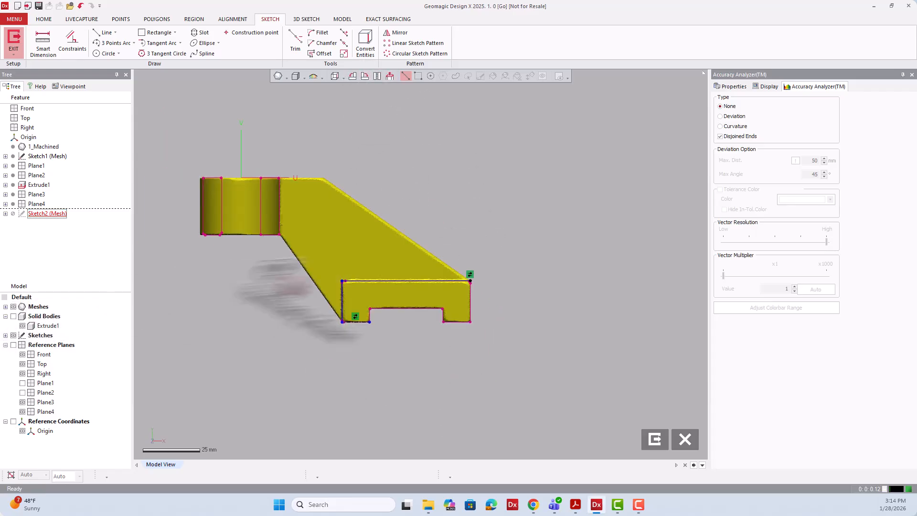
pyautogui.click(344, 53)
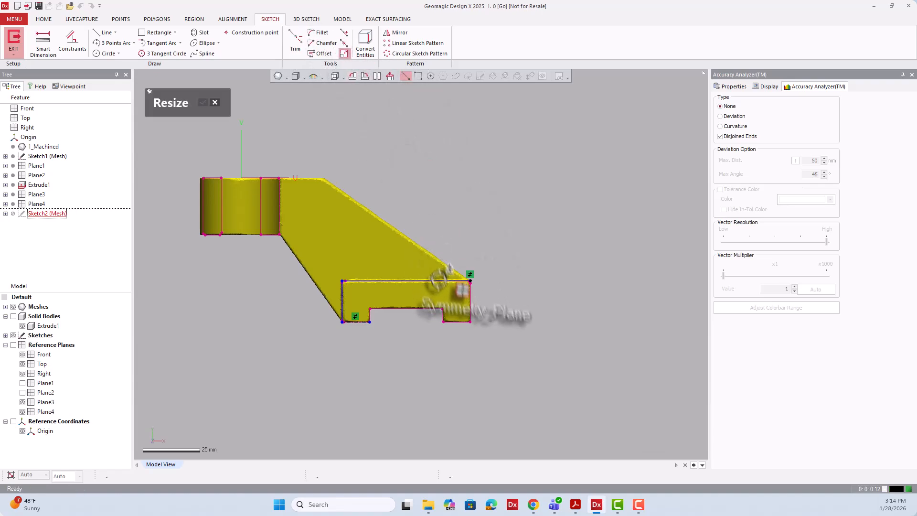
pyautogui.click(470, 280)
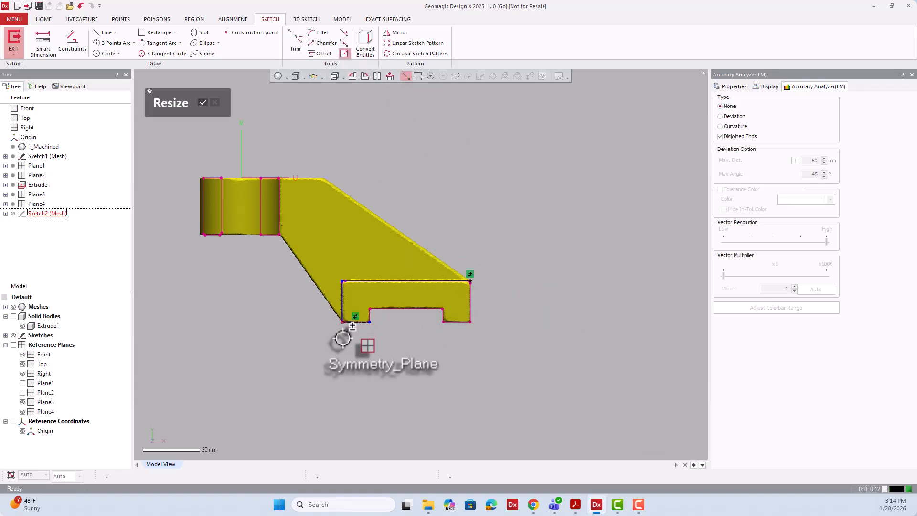
pyautogui.click(369, 320)
# Step: Close the profile with lines from the base's inner bottom corner: 110 mm horizontally outward, 145 mm up, about 166 mm back, and down to the outer upper corner
pyautogui.click(99, 32)
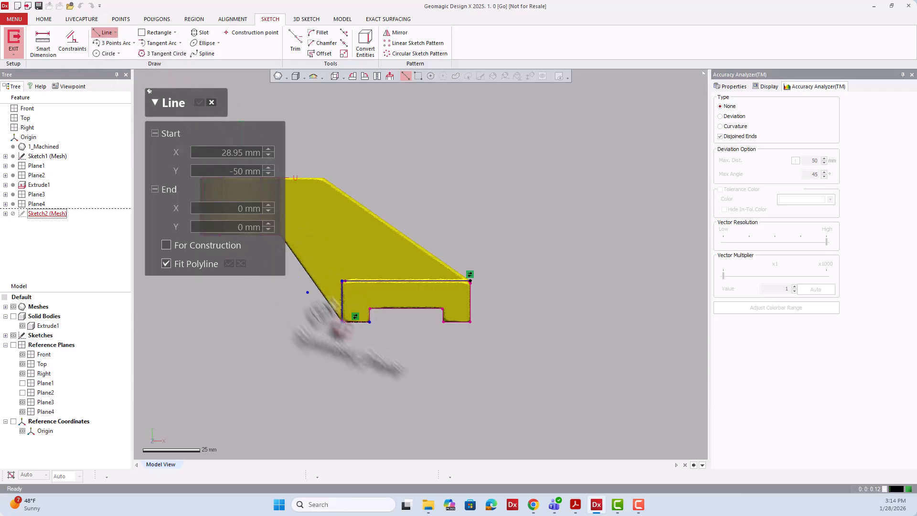
pyautogui.scroll(-2, 420, 337)
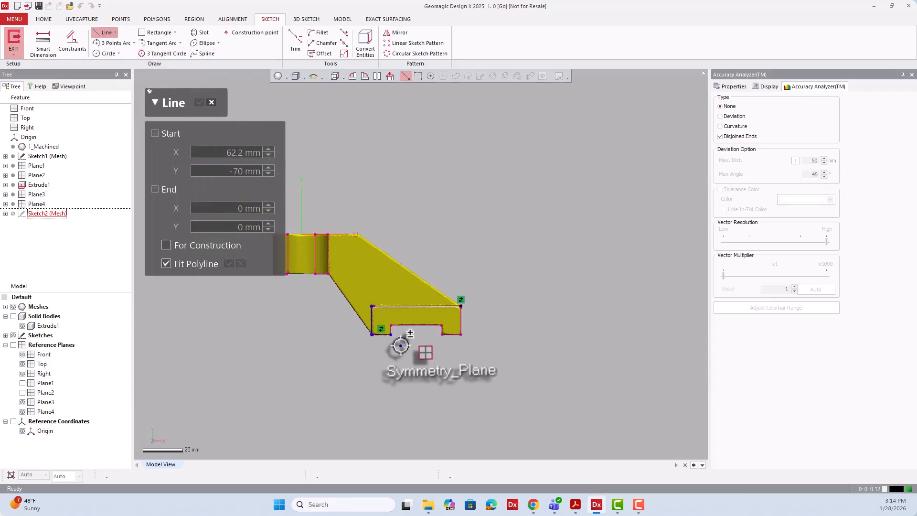
pyautogui.click(372, 334)
pyautogui.scroll(-2, 460, 411)
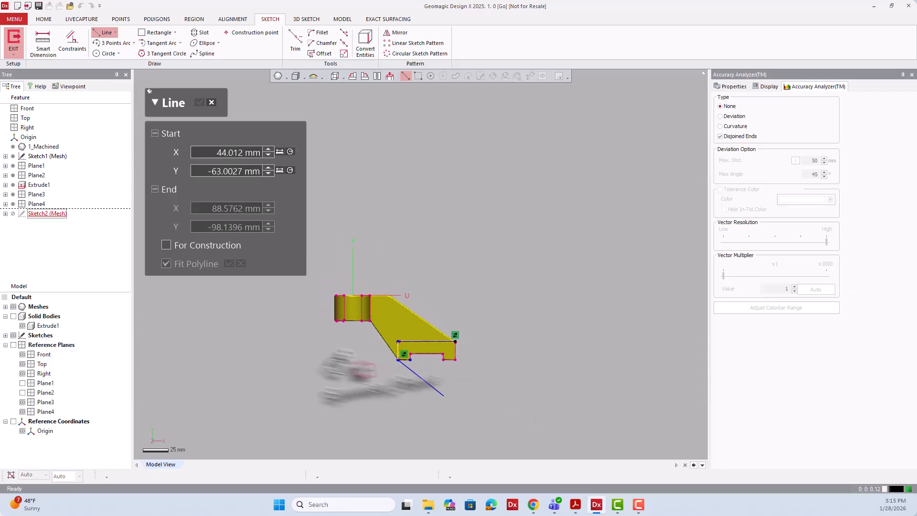
pyautogui.click(285, 359)
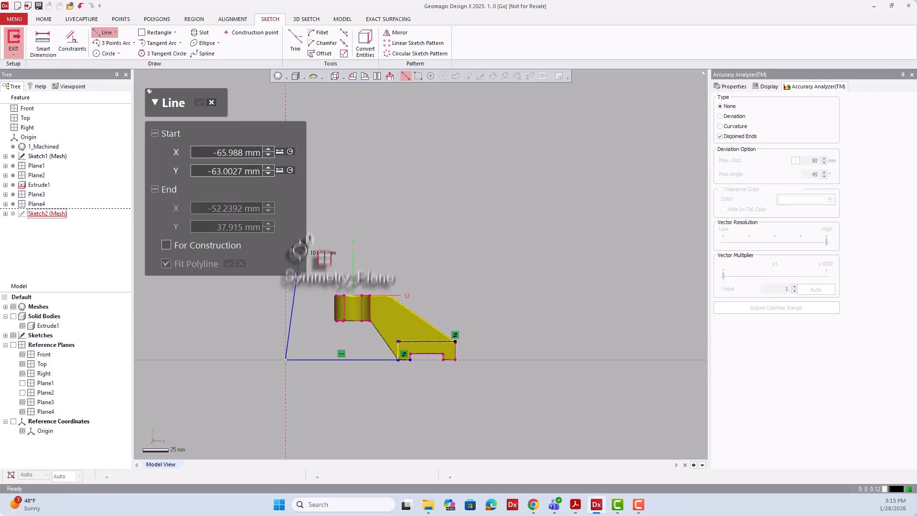
pyautogui.click(285, 212)
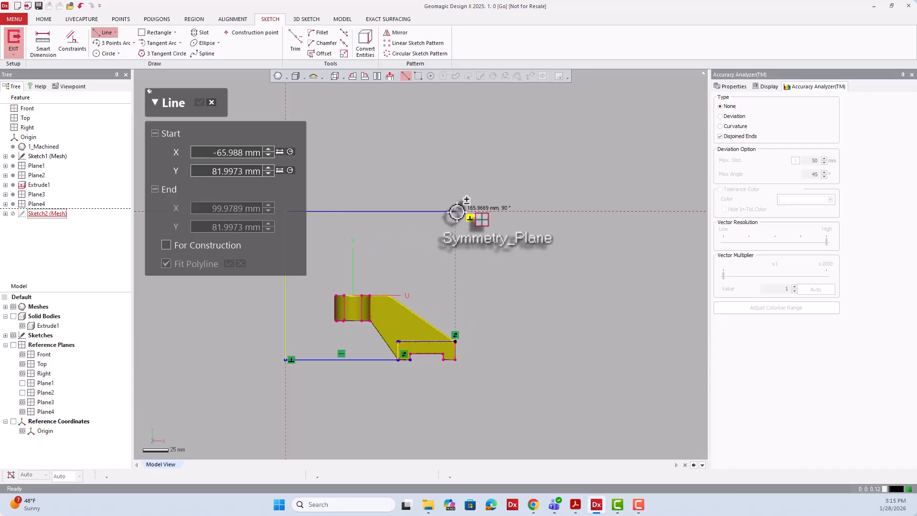
pyautogui.click(456, 212)
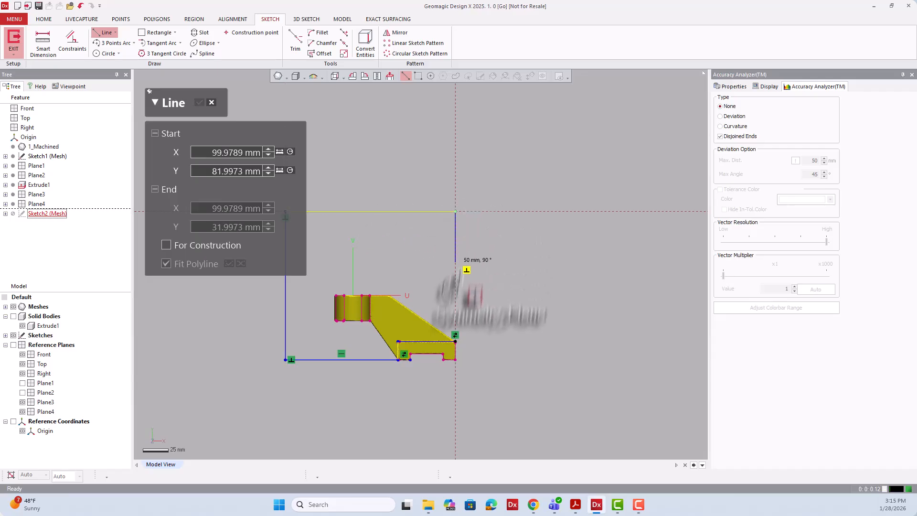
pyautogui.click(457, 341)
pyautogui.click(198, 102)
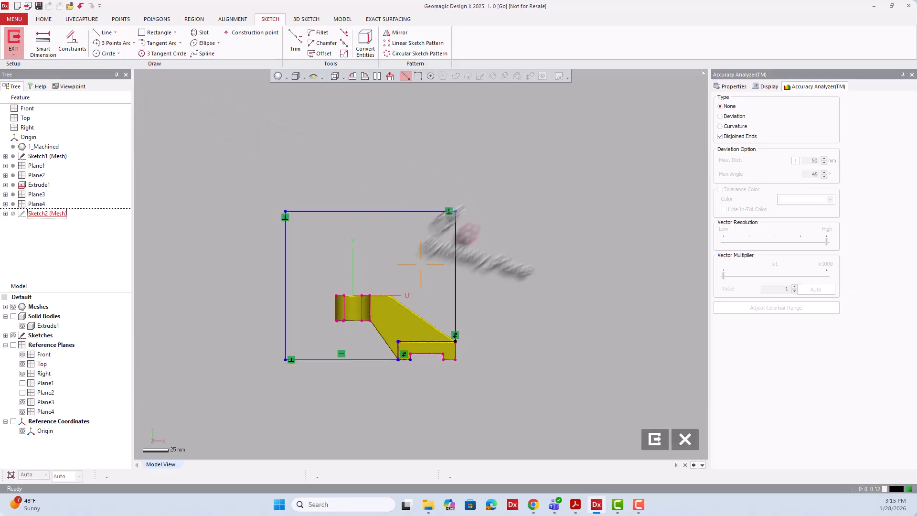
# Step: Exit the sketch and extrude its closed loop 215 mm as a blind cut through all bodies
pyautogui.moveTo(444, 225); pyautogui.dragTo(282, 285, button='right')
pyautogui.click(13, 42)
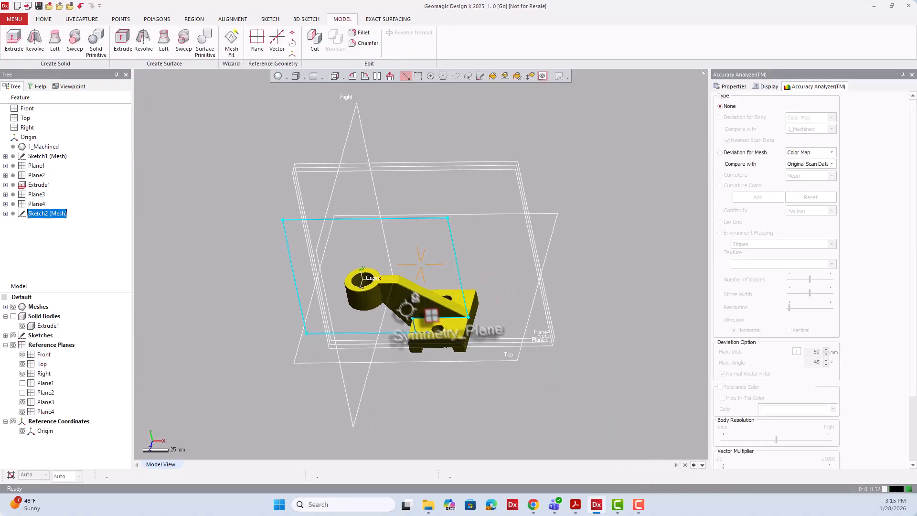
pyautogui.click(14, 40)
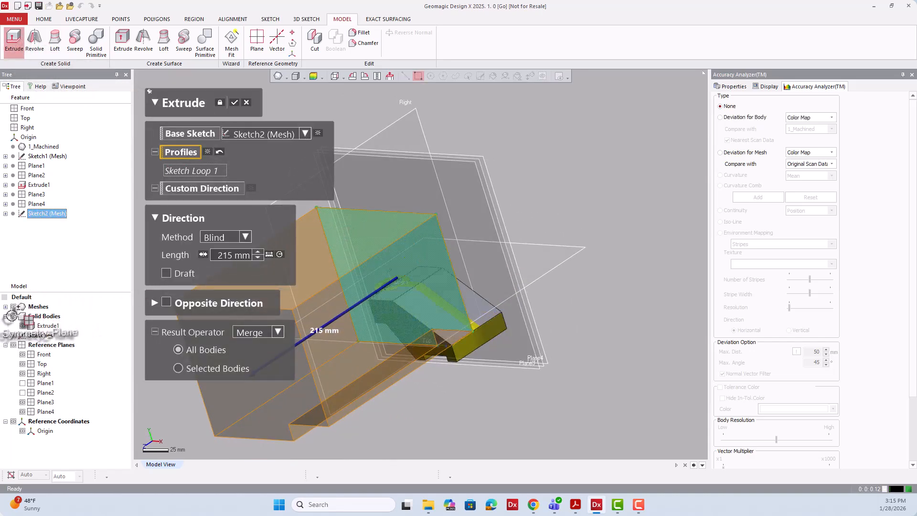
pyautogui.scroll(5, 453, 345)
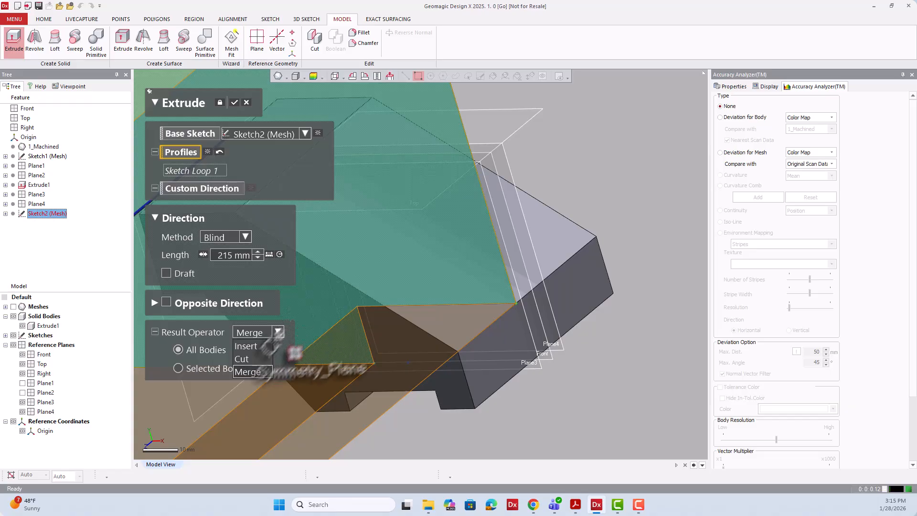
pyautogui.scroll(-5, 501, 349)
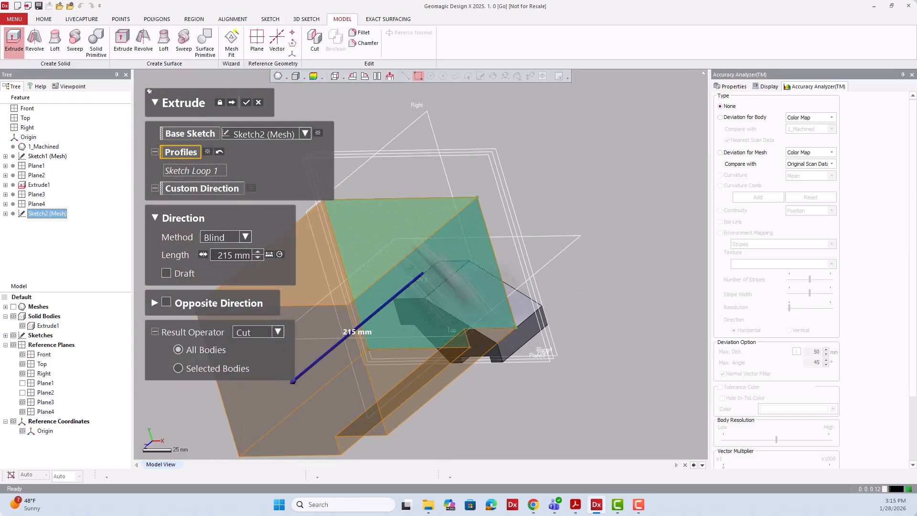
pyautogui.click(247, 104)
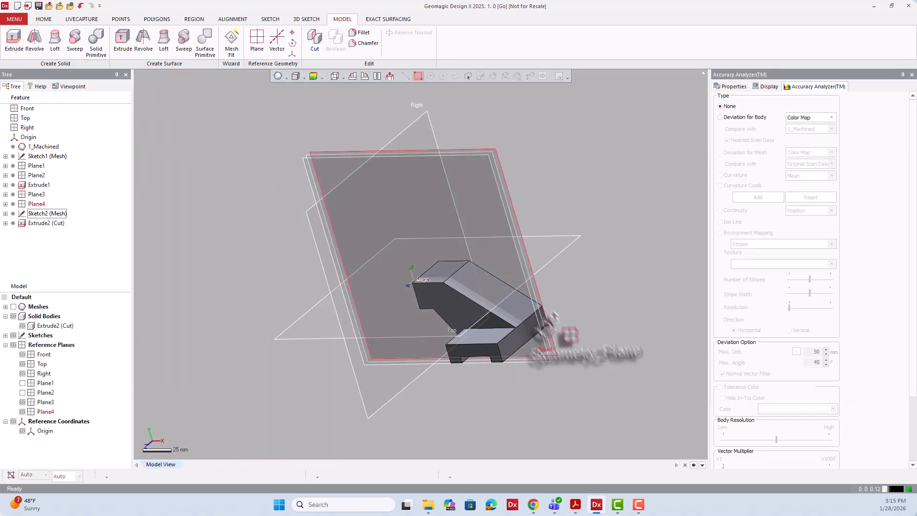
# Step: Show the scan mesh and hide the solid body
pyautogui.scroll(10, 549, 366)
pyautogui.moveTo(441, 355); pyautogui.dragTo(414, 278, button='right')
pyautogui.moveTo(486, 292); pyautogui.dragTo(424, 272, button='right')
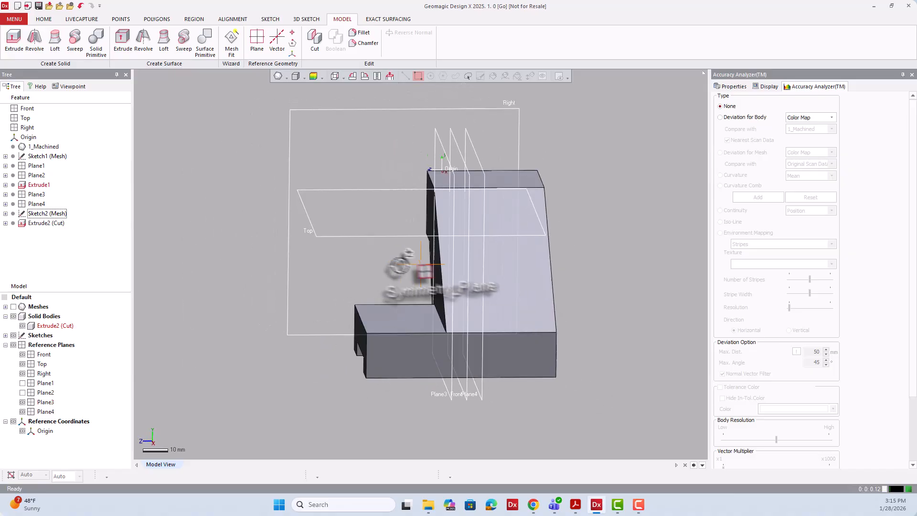
pyautogui.moveTo(549, 313); pyautogui.dragTo(393, 302, button='right')
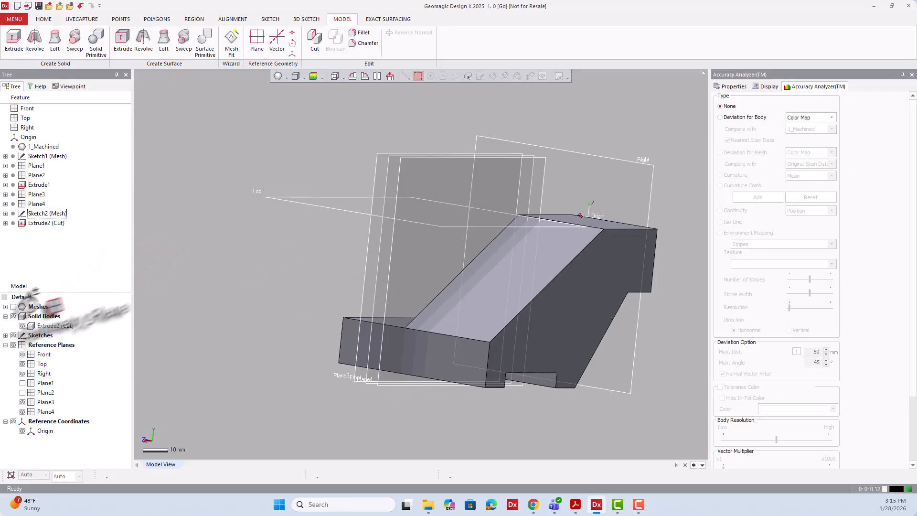
pyautogui.click(14, 307)
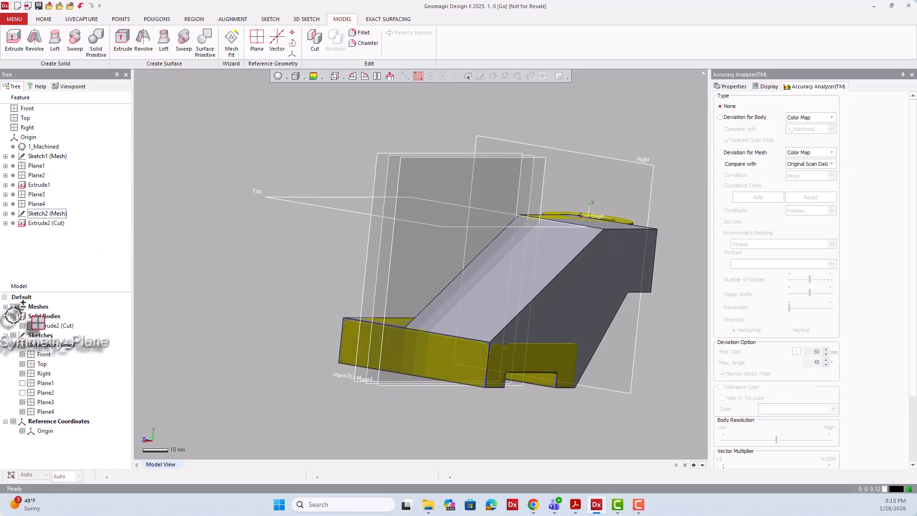
pyautogui.click(13, 315)
# Step: Create a mesh sketch on Plane4 with the section polyline offset 2 mm from the base plane
pyautogui.moveTo(481, 274); pyautogui.dragTo(600, 248, button='right')
pyautogui.rightClick(507, 189)
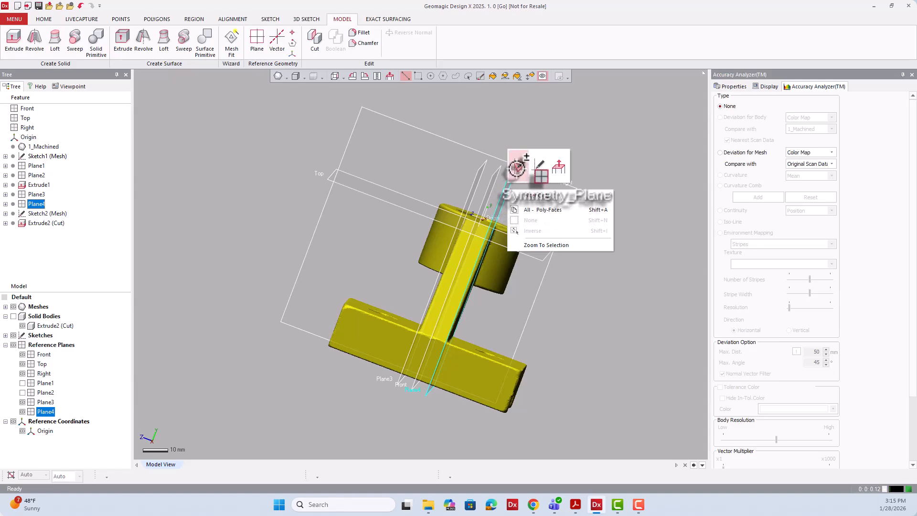
pyautogui.click(518, 167)
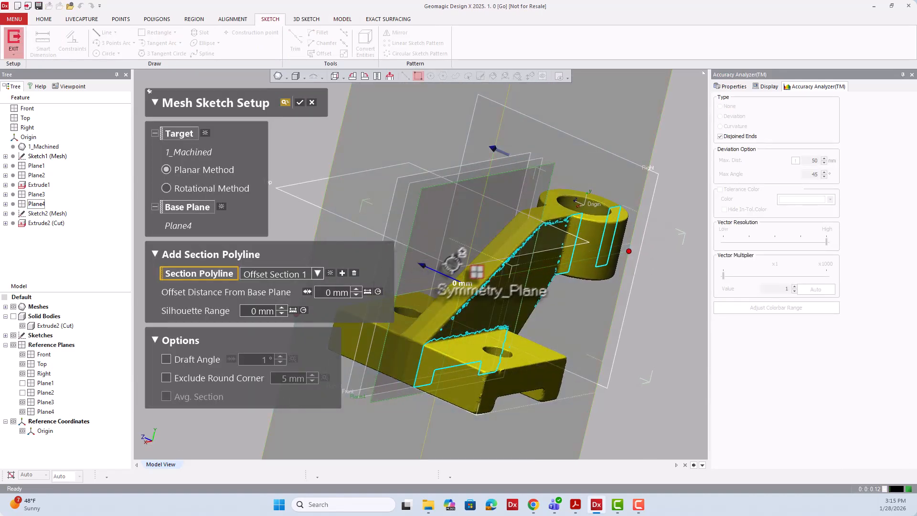
pyautogui.moveTo(449, 261); pyautogui.dragTo(455, 263)
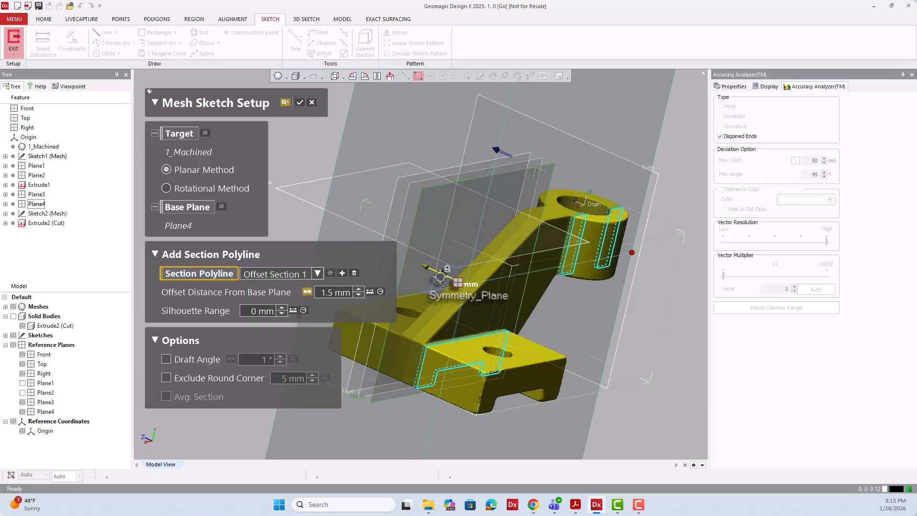
pyautogui.moveTo(447, 268); pyautogui.dragTo(456, 266)
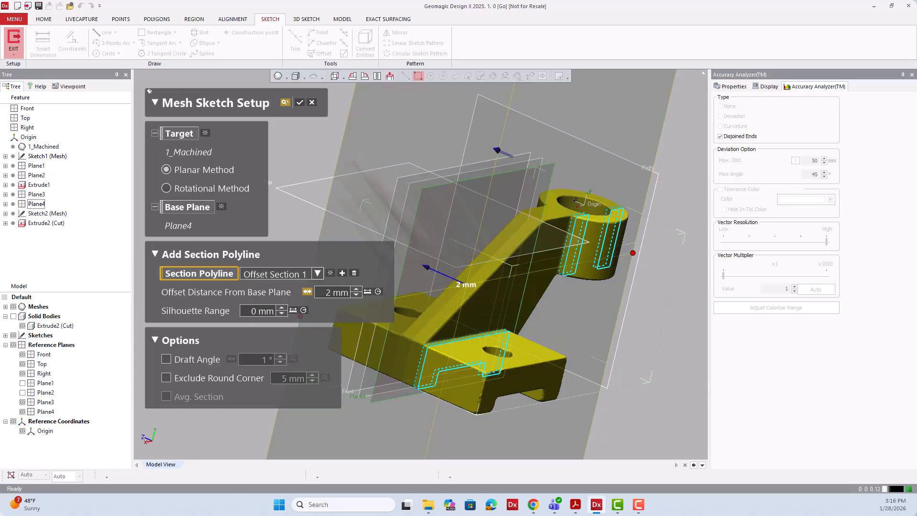
pyautogui.click(299, 102)
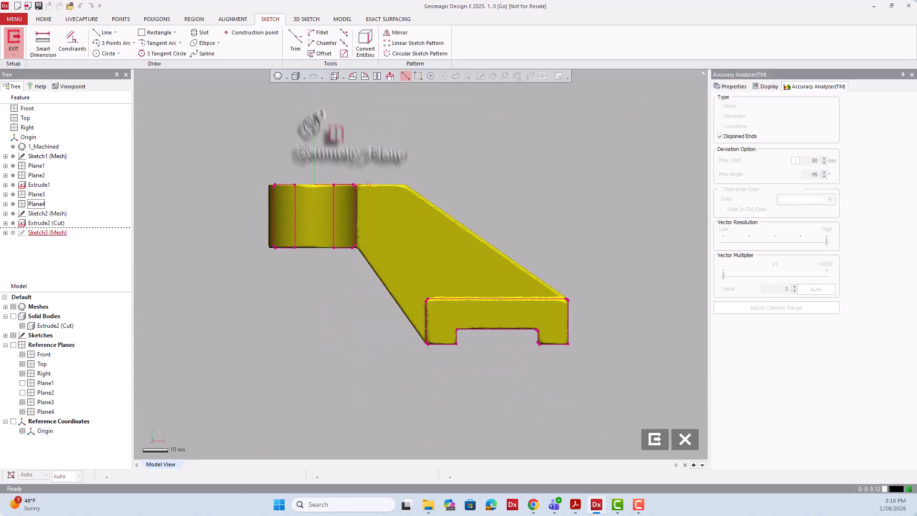
# Step: Show the solid body and hide the scan mesh behind the new sketch
pyautogui.click(13, 316)
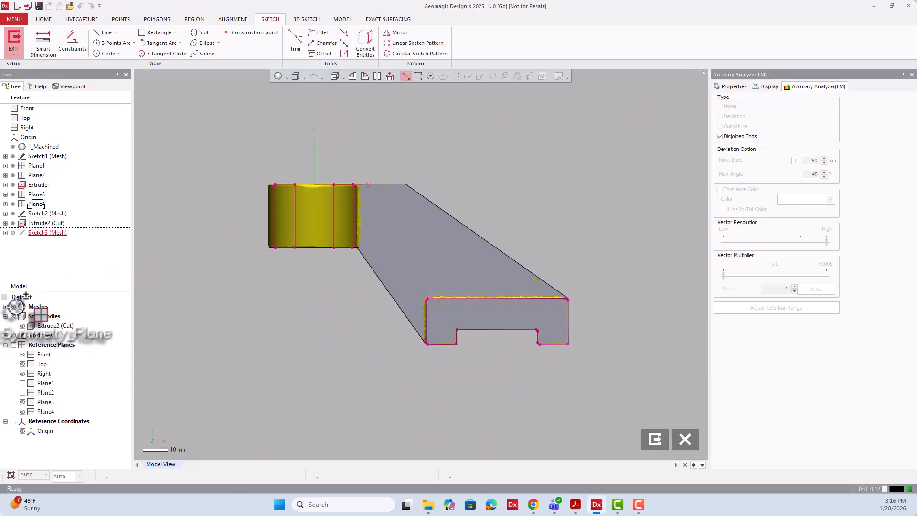
pyautogui.click(14, 306)
pyautogui.scroll(6, 561, 288)
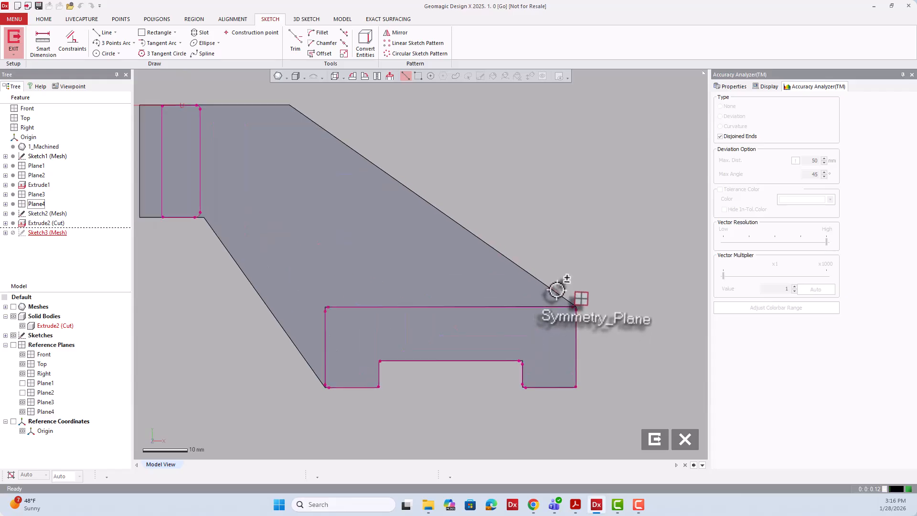
pyautogui.moveTo(554, 289)
pyautogui.mouseDown(button='right')
pyautogui.moveTo(511, 303)
pyautogui.moveTo(489, 297)
pyautogui.moveTo(502, 245)
pyautogui.moveTo(491, 358)
pyautogui.moveTo(543, 311)
pyautogui.moveTo(492, 270)
pyautogui.moveTo(475, 204)
pyautogui.mouseUp(button='right')
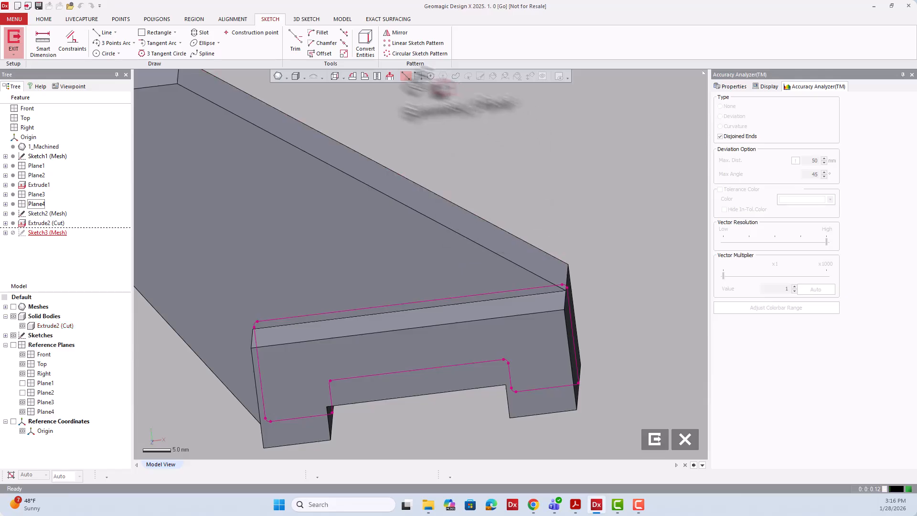
pyautogui.click(405, 75)
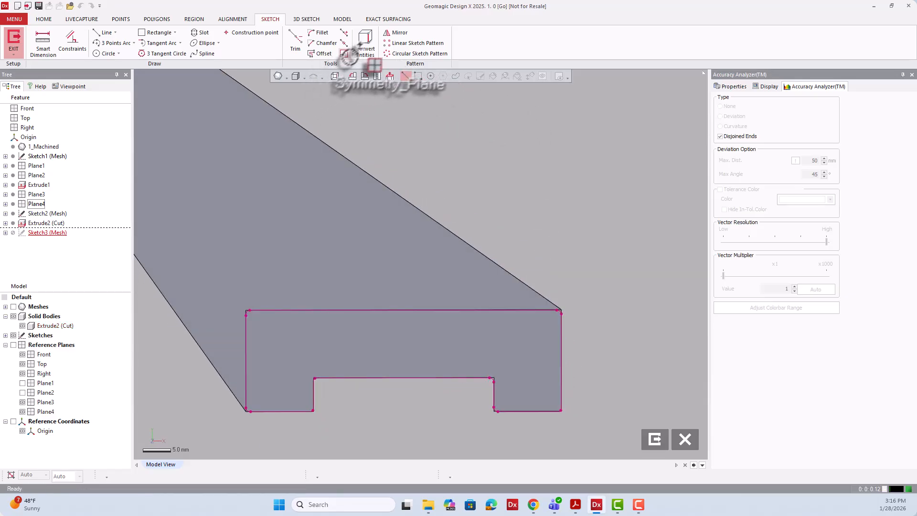
# Step: Convert the arm's top edge at the base's outer end into a sketch point at the upper corner
pyautogui.click(364, 44)
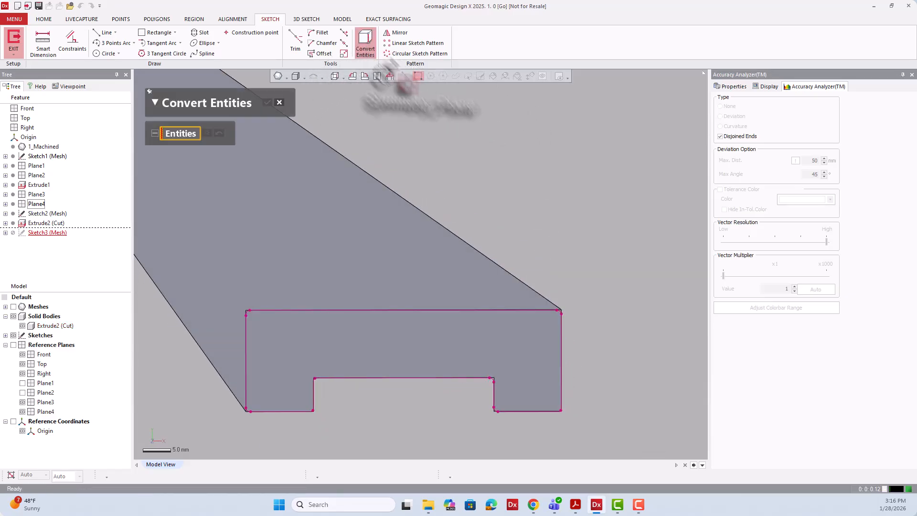
pyautogui.moveTo(535, 201); pyautogui.dragTo(570, 255, button='right')
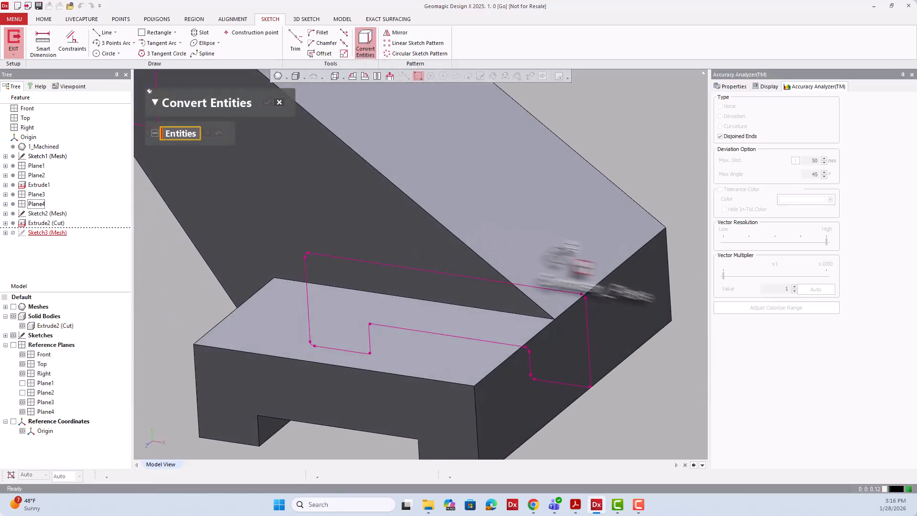
pyautogui.click(616, 270)
pyautogui.press('Return')
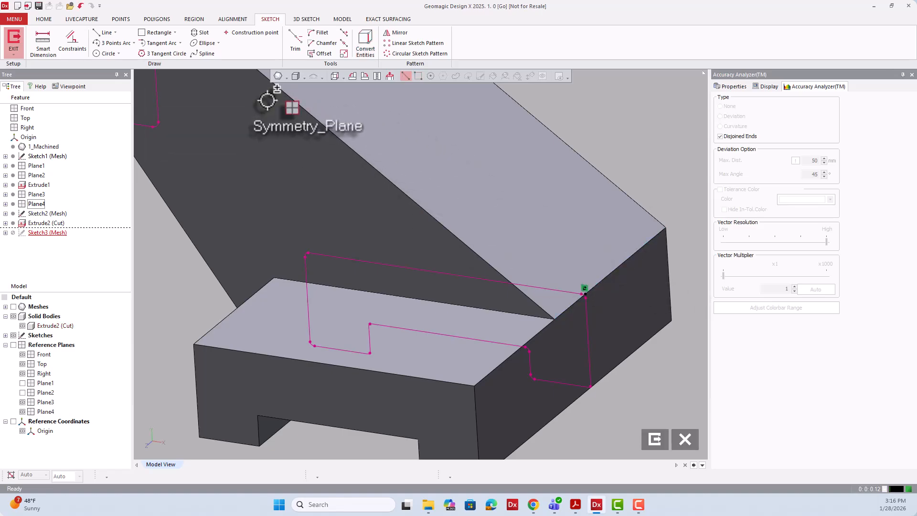
# Step: Convert the base's long upper edge and its inner end edge into lines in the Plane4 sketch
pyautogui.click(391, 76)
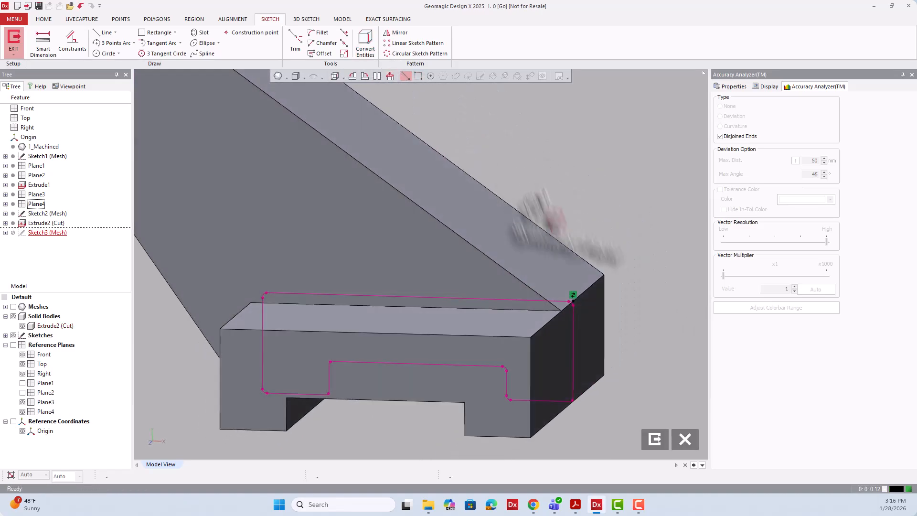
pyautogui.scroll(5, 536, 308)
pyautogui.scroll(2, 526, 315)
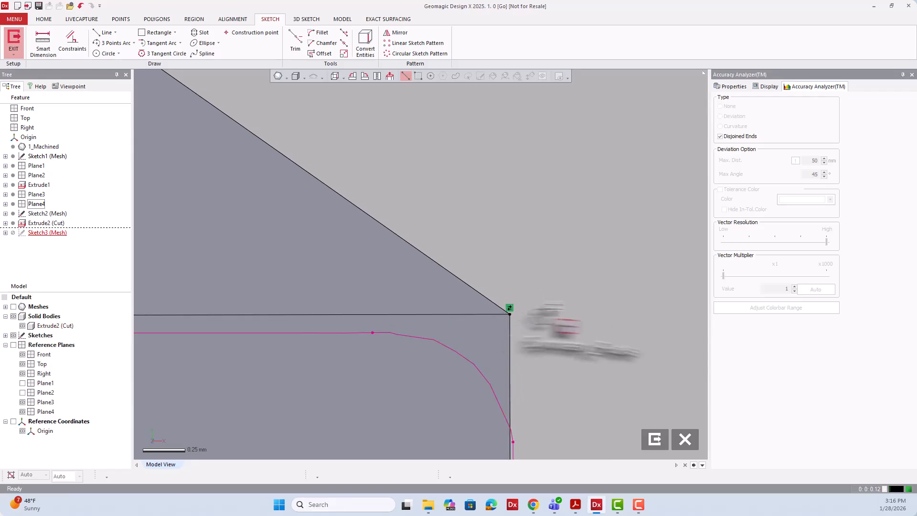
pyautogui.scroll(-9, 511, 310)
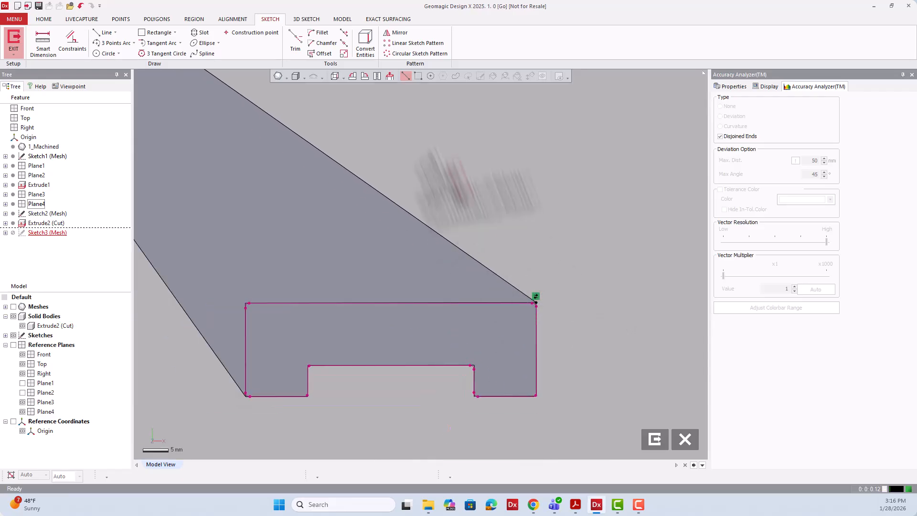
pyautogui.click(359, 47)
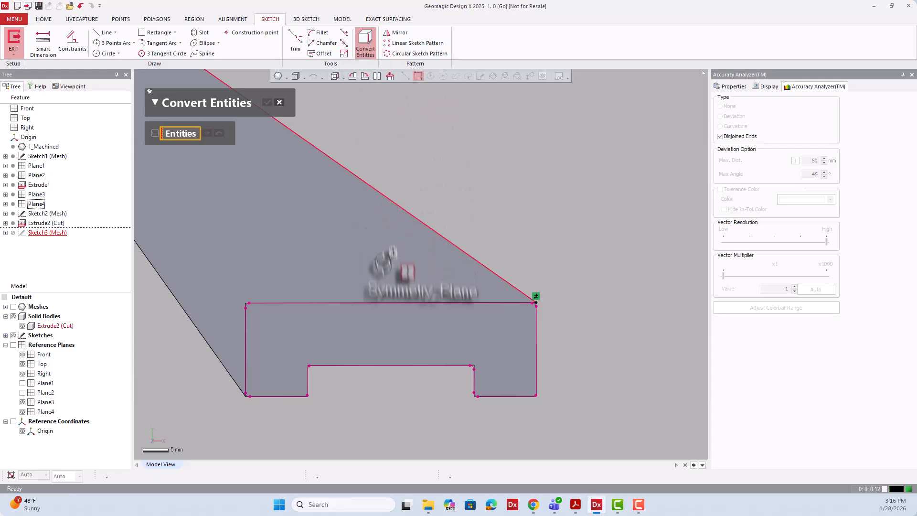
pyautogui.click(392, 302)
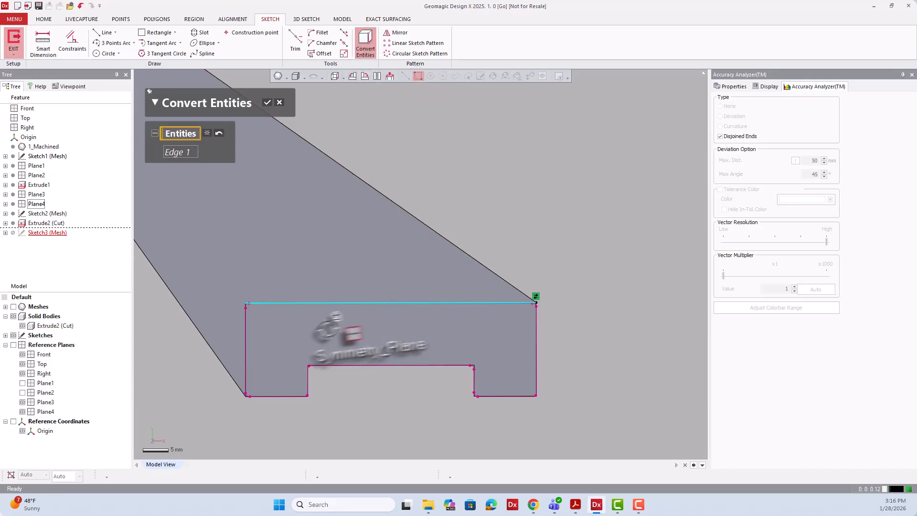
pyautogui.click(247, 332)
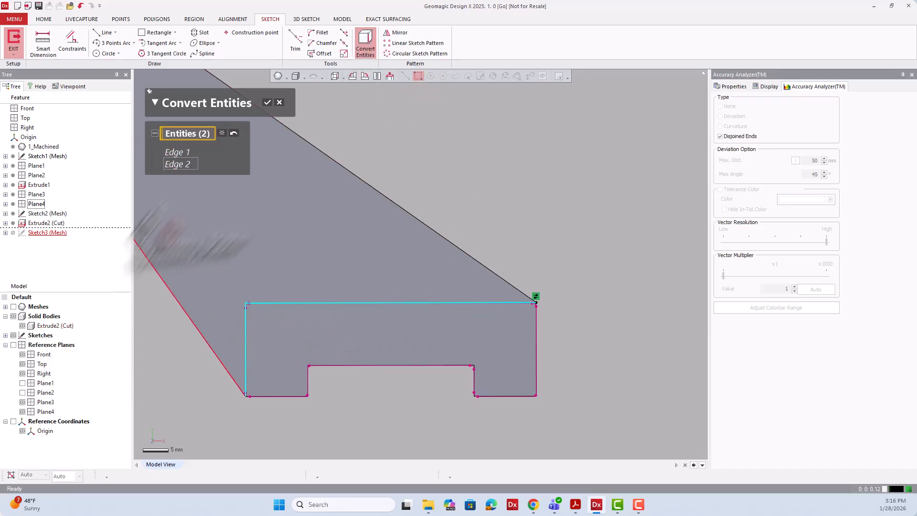
pyautogui.click(266, 103)
# Step: Draw three connected lines around the arm from the base's upper outer corner: about 87 mm up, 133 mm across and 88 mm down
pyautogui.click(104, 32)
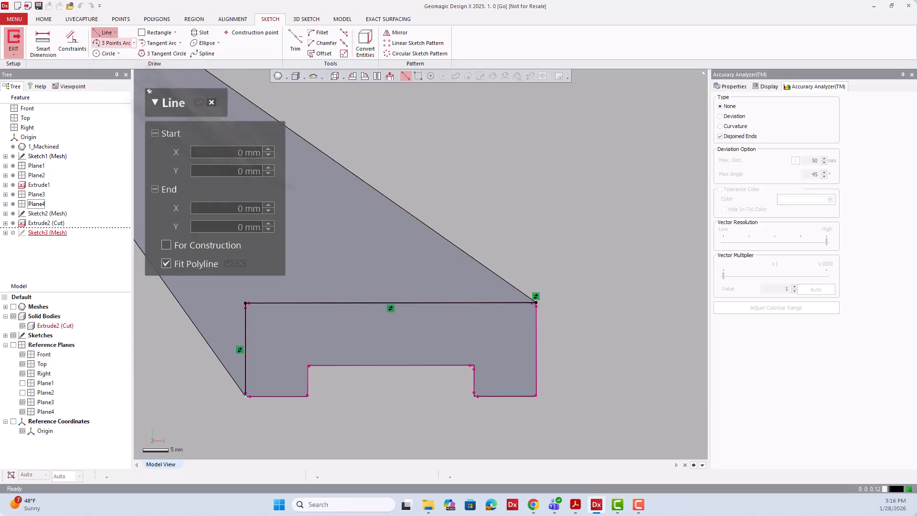
pyautogui.scroll(-5, 500, 313)
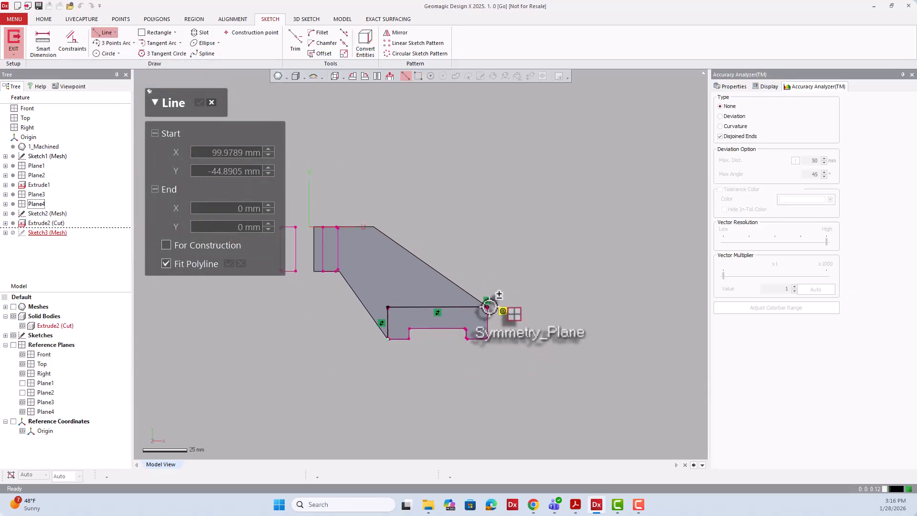
pyautogui.click(487, 307)
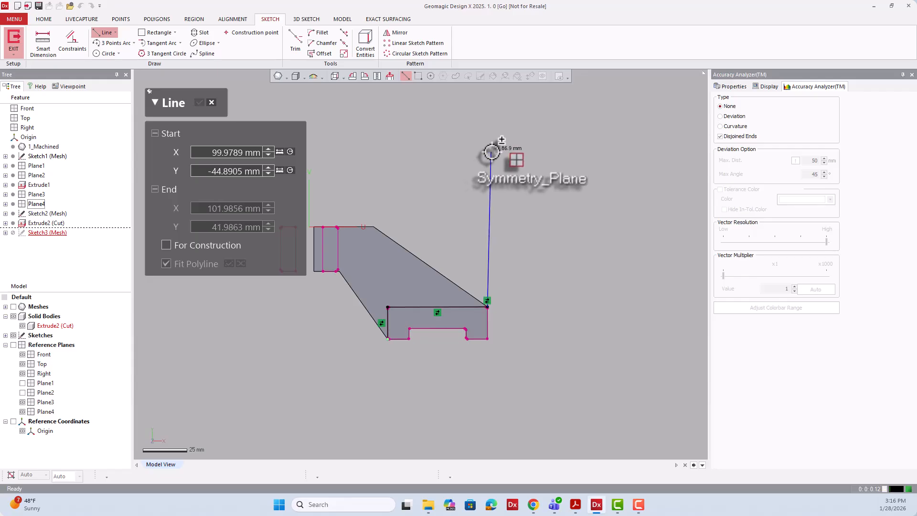
pyautogui.scroll(-2, 525, 181)
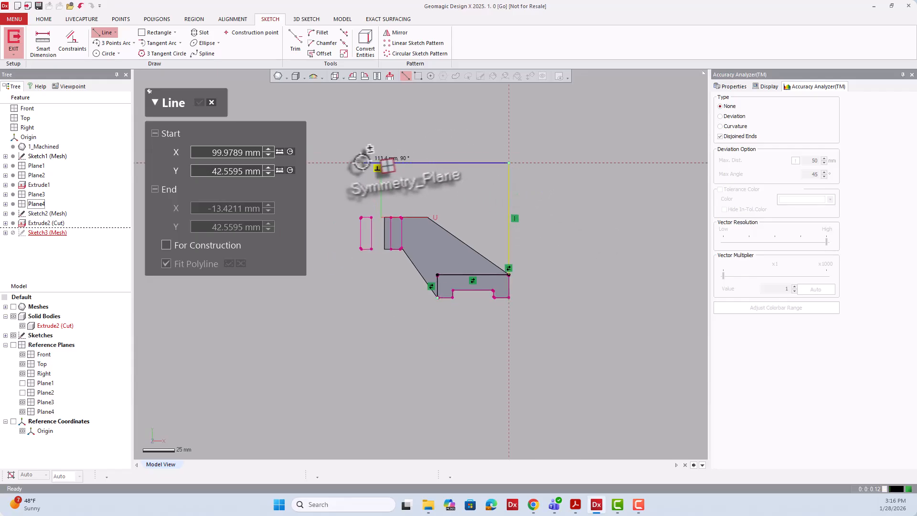
pyautogui.click(339, 163)
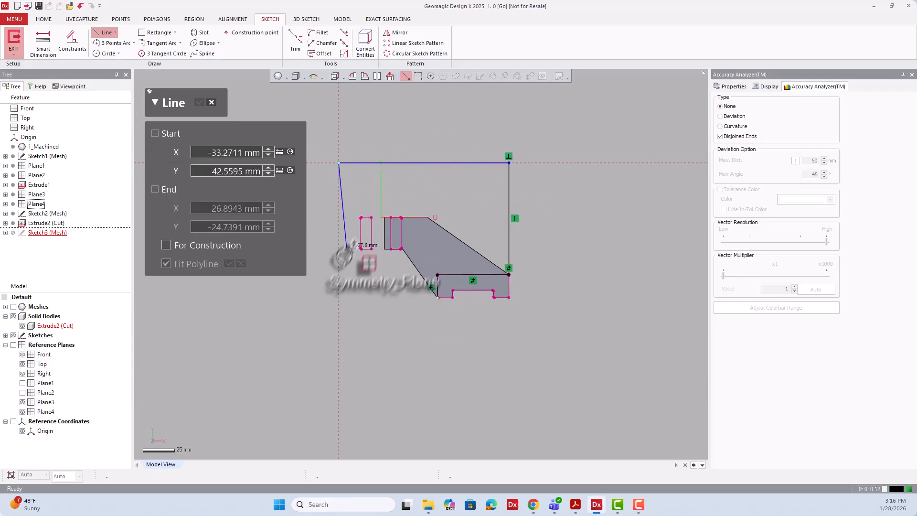
pyautogui.click(338, 276)
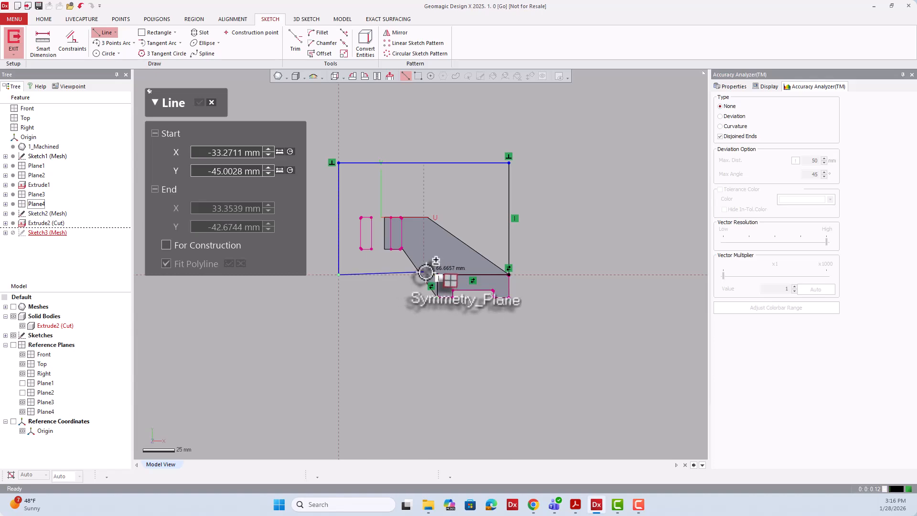
pyautogui.press('Escape')
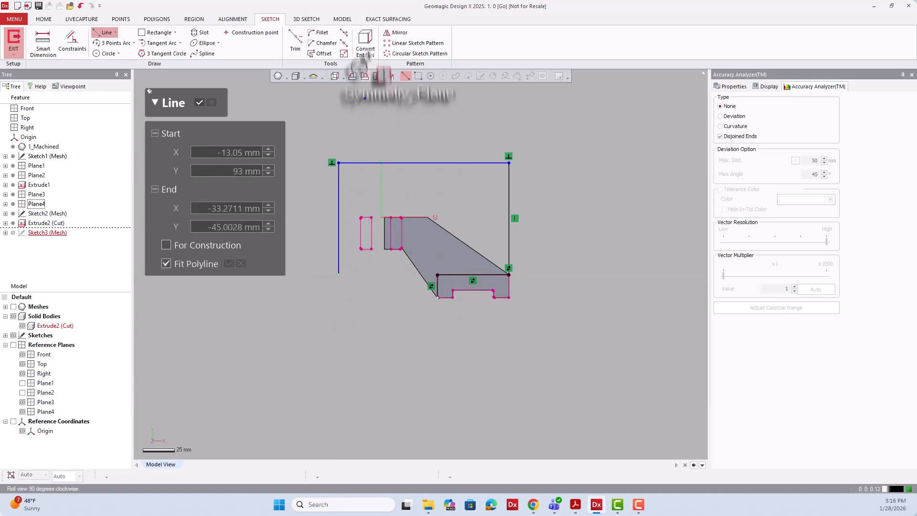
# Step: Lengthen the far vertical line past the base's underside level and draw a horizontal line from the base's lower inner corner across it
pyautogui.click(343, 53)
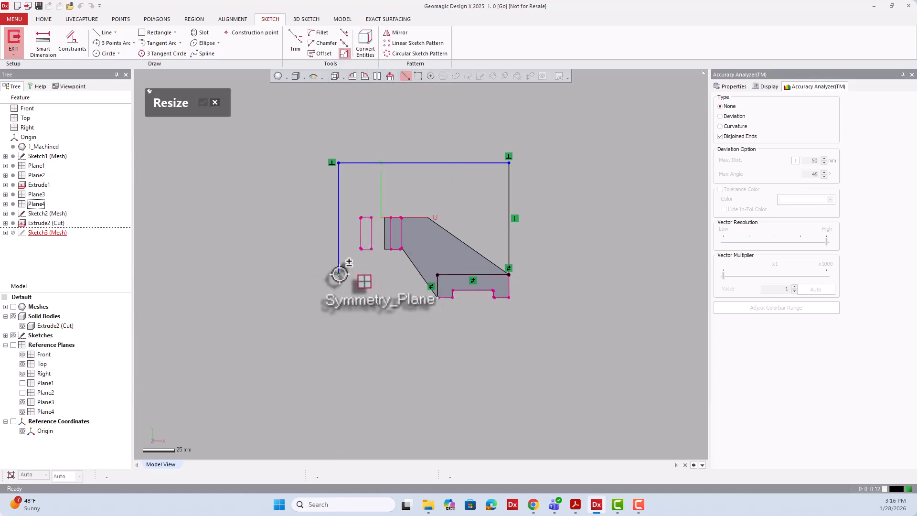
pyautogui.click(104, 32)
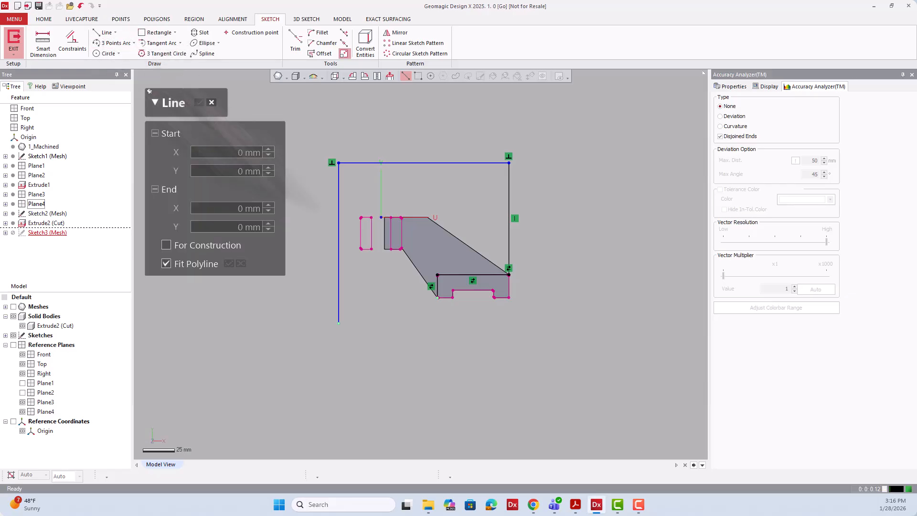
pyautogui.click(437, 298)
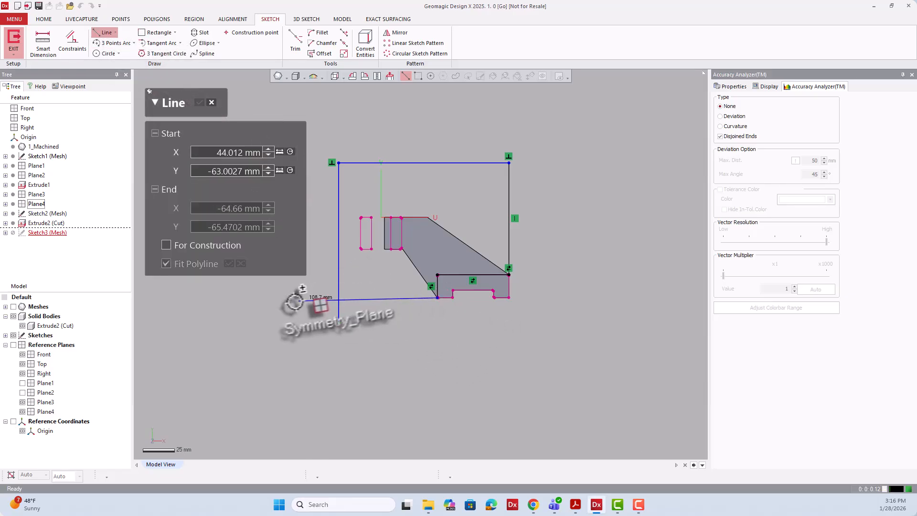
pyautogui.press('Escape')
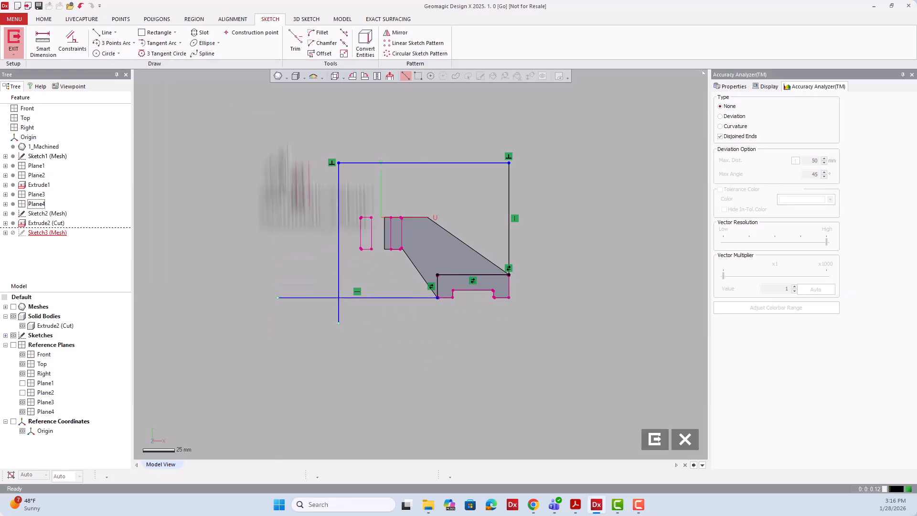
# Step: Power-trim the overhanging ends of the crossing horizontal and vertical lines, and finish the sketch
pyautogui.click(291, 43)
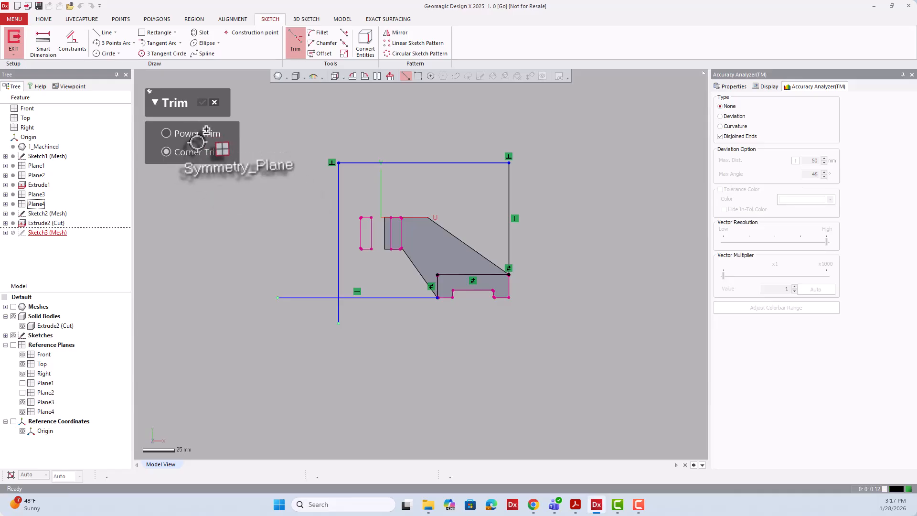
pyautogui.click(193, 136)
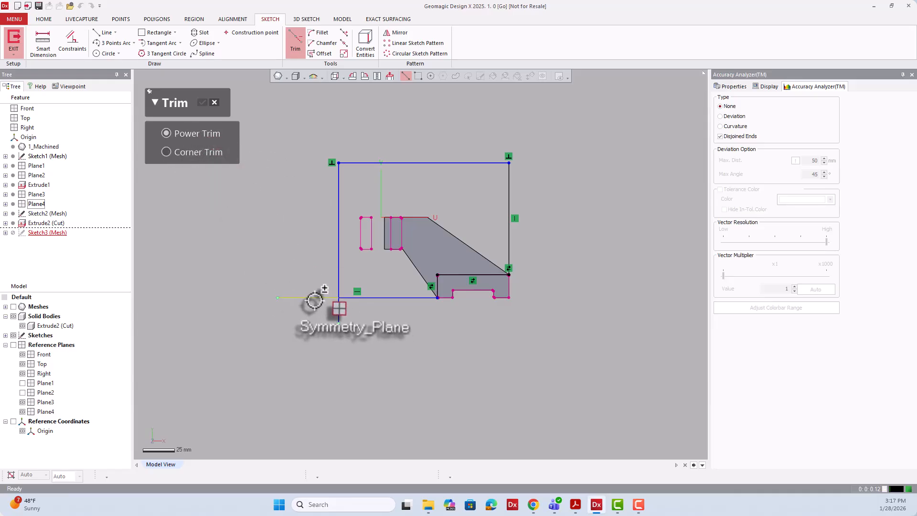
pyautogui.click(338, 314)
pyautogui.moveTo(550, 239)
pyautogui.mouseDown(button='right')
pyautogui.moveTo(406, 241)
pyautogui.moveTo(354, 206)
pyautogui.moveTo(439, 215)
pyautogui.moveTo(359, 204)
pyautogui.moveTo(253, 114)
pyautogui.mouseUp(button='right')
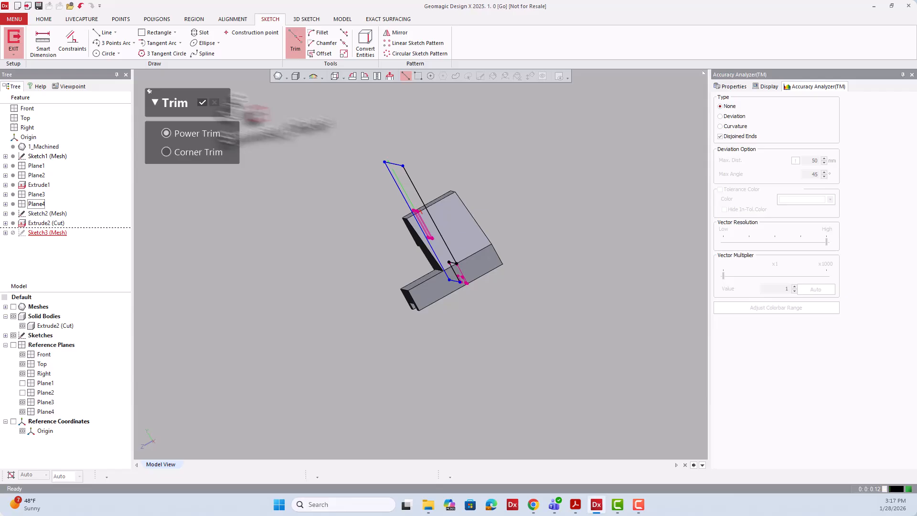
pyautogui.click(202, 103)
pyautogui.click(657, 439)
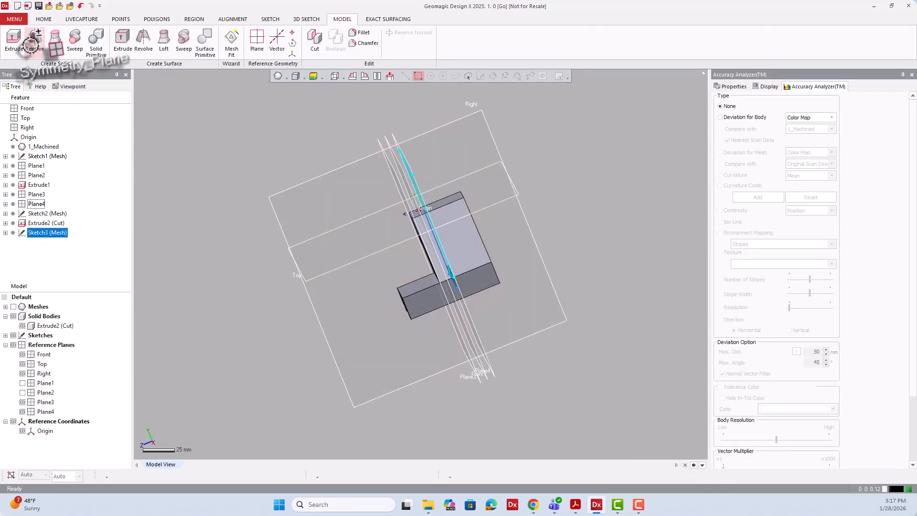
# Step: Extrude the closed sketch loop 215 mm in the reversed direction as a cut to remove the excess material beside the arm
pyautogui.click(14, 40)
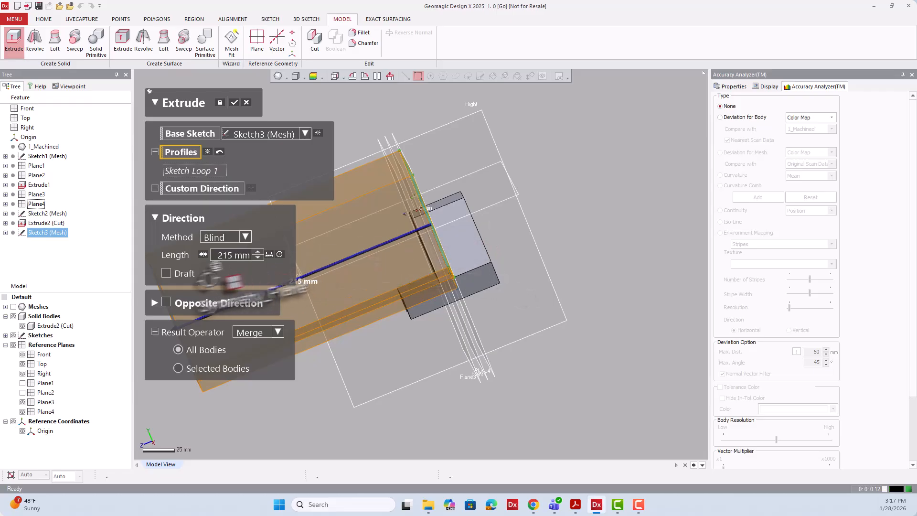
pyautogui.moveTo(425, 344); pyautogui.dragTo(391, 261, button='right')
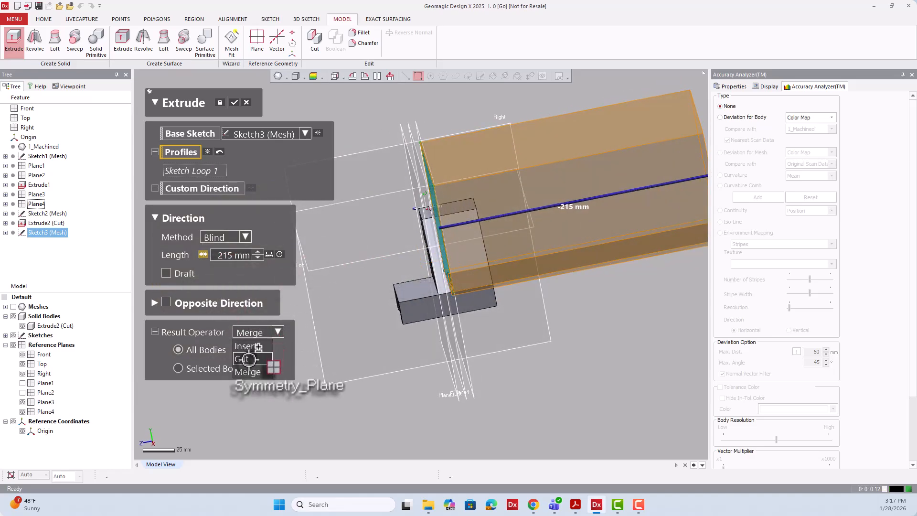
pyautogui.click(247, 102)
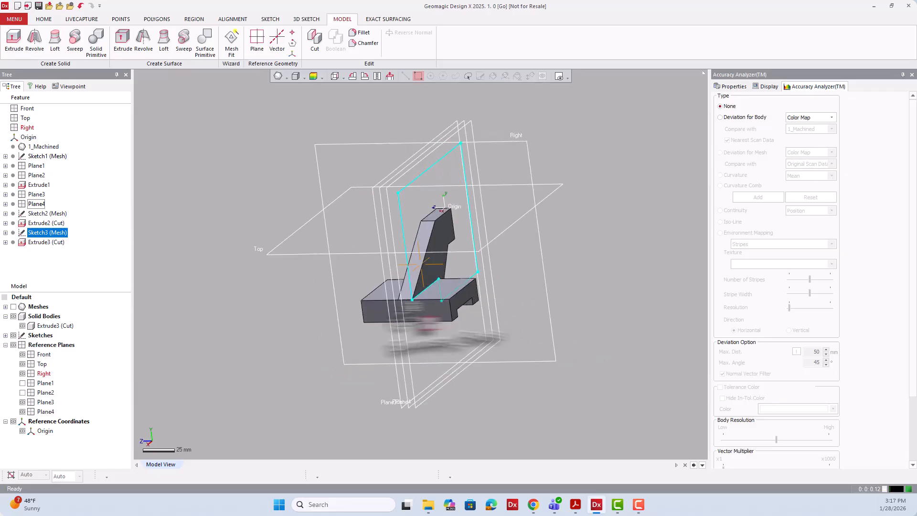
pyautogui.scroll(8, 358, 308)
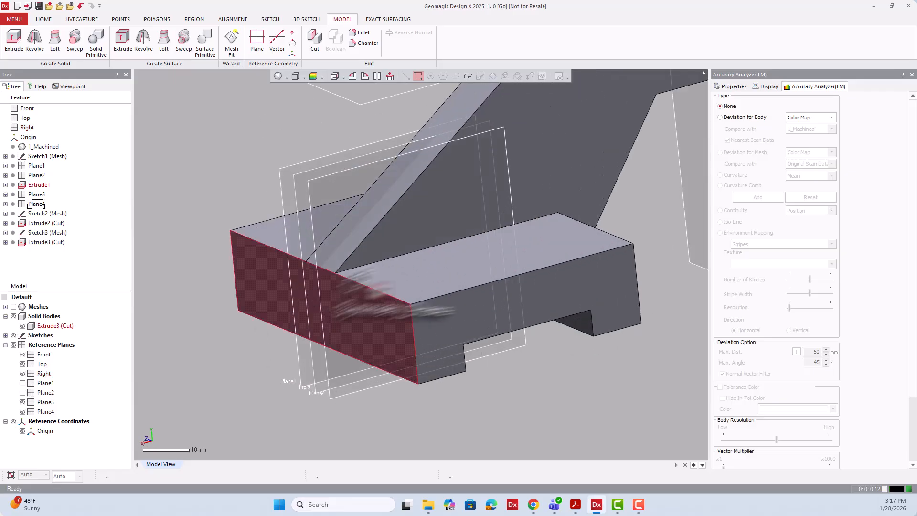
pyautogui.moveTo(381, 260)
pyautogui.mouseDown(button='right')
pyautogui.moveTo(256, 313)
pyautogui.moveTo(368, 321)
pyautogui.moveTo(438, 277)
pyautogui.moveTo(377, 271)
pyautogui.mouseUp(button='right')
pyautogui.scroll(-10, 381, 275)
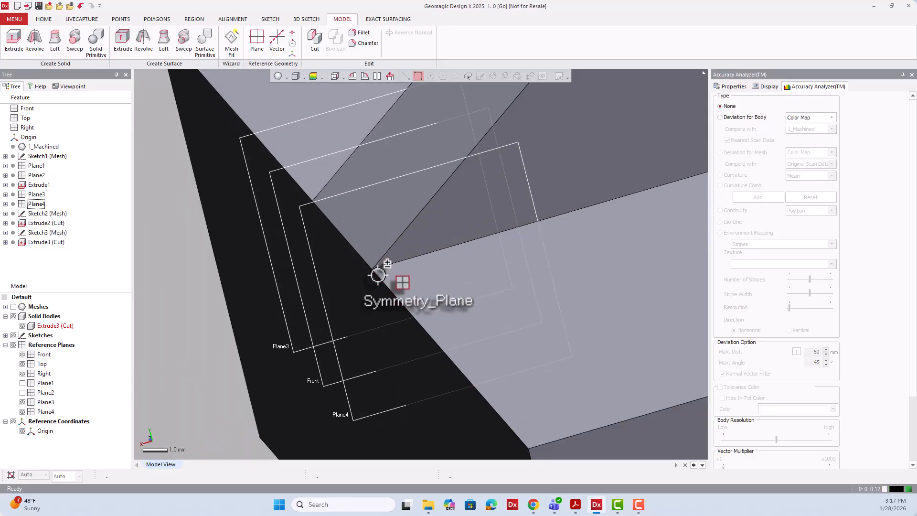
# Step: Show the scan mesh over the solid body and hide the reference planes around the ring and the arm's upper end
pyautogui.moveTo(575, 234); pyautogui.dragTo(371, 302, button='right')
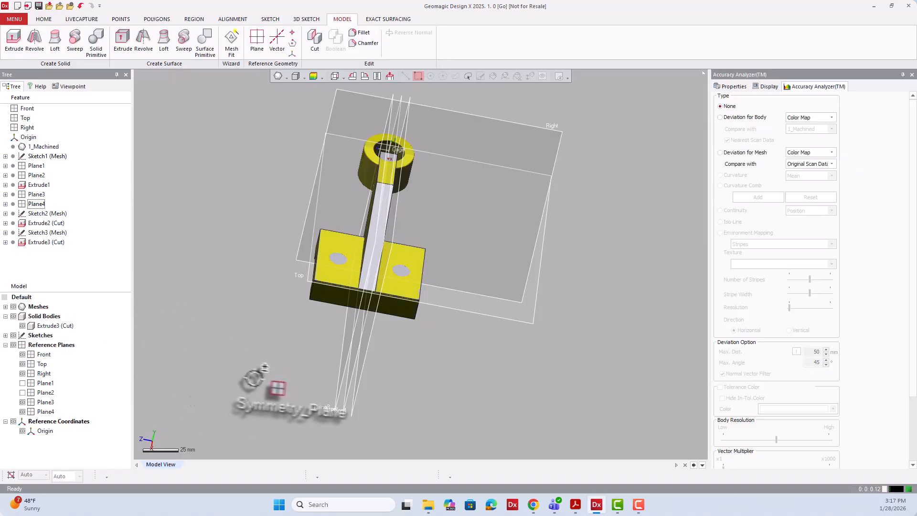
pyautogui.scroll(-3, 248, 380)
pyautogui.scroll(5, 361, 234)
pyautogui.moveTo(354, 251); pyautogui.dragTo(299, 346, button='right')
pyautogui.scroll(4, 350, 214)
pyautogui.moveTo(349, 222); pyautogui.dragTo(382, 255, button='right')
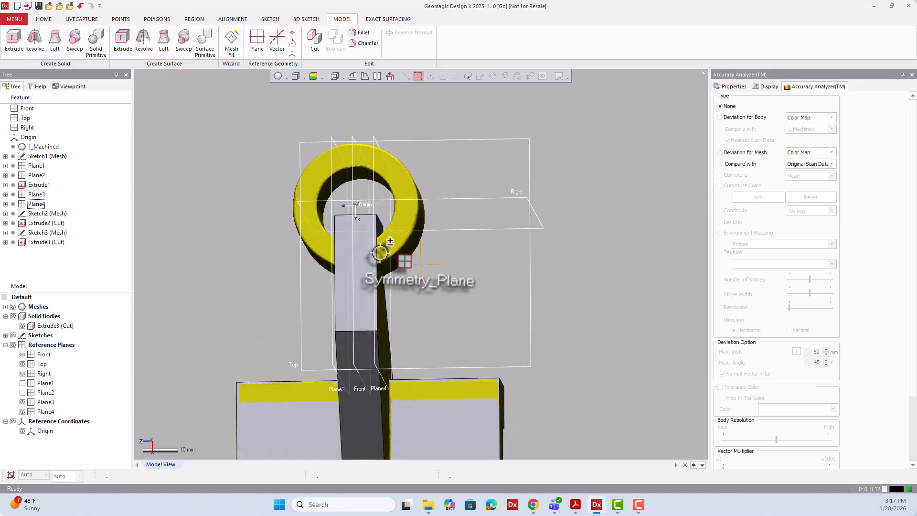
pyautogui.click(14, 344)
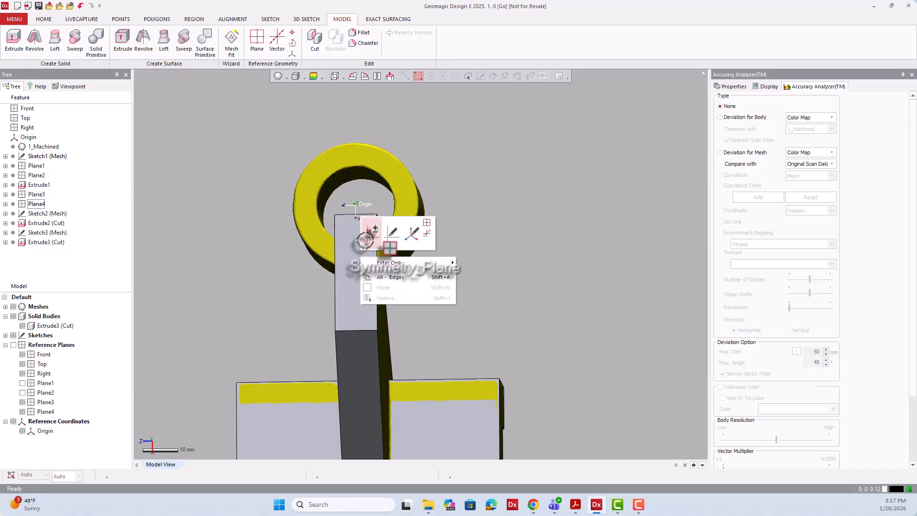
# Step: Create a mesh sketch on the arm's flat upper end face with the section polyline offset 5 mm in the reversed direction
pyautogui.click(370, 233)
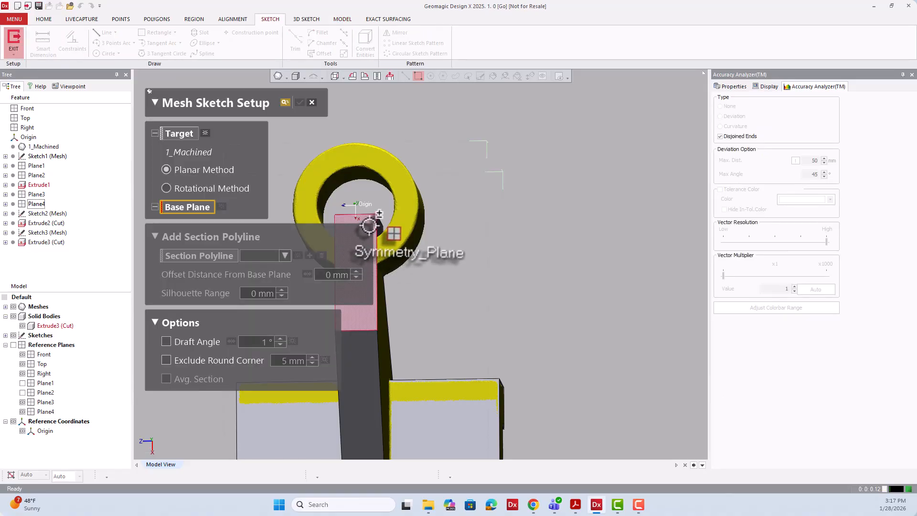
pyautogui.scroll(-3, 453, 289)
pyautogui.moveTo(432, 292); pyautogui.dragTo(445, 146, button='right')
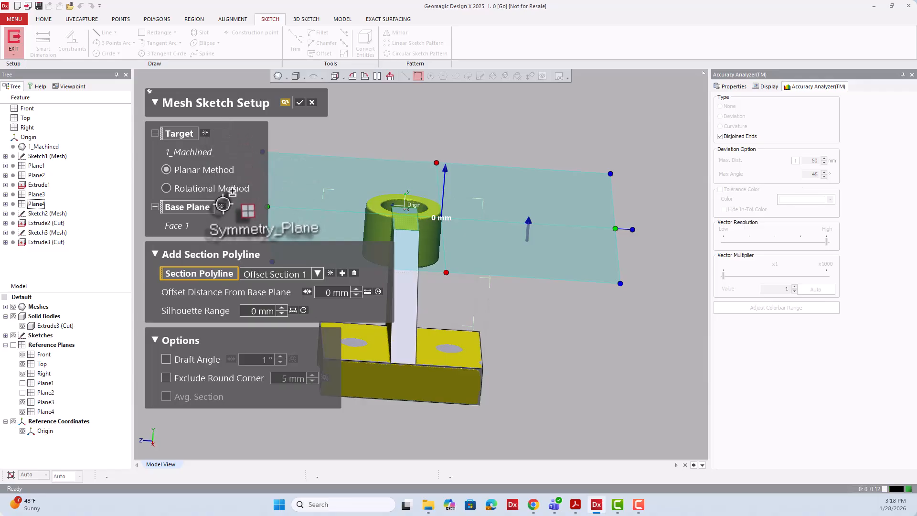
pyautogui.click(211, 207)
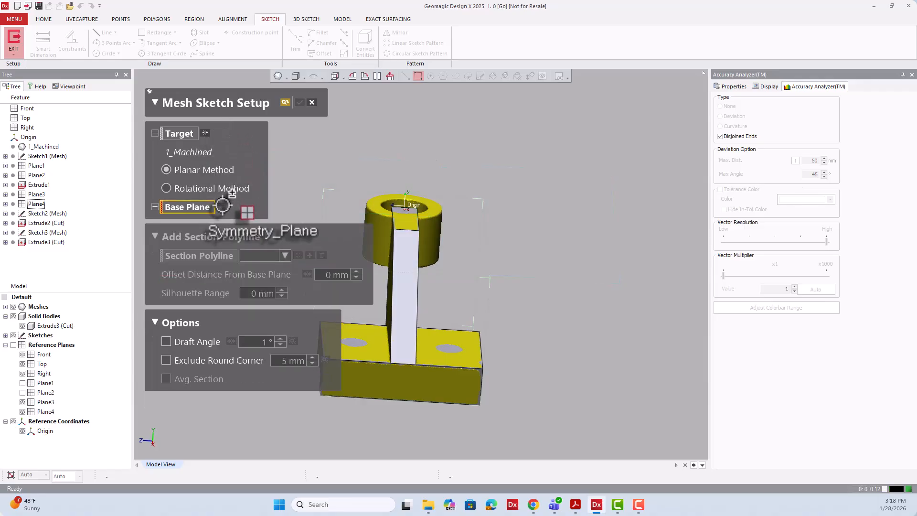
pyautogui.click(410, 210)
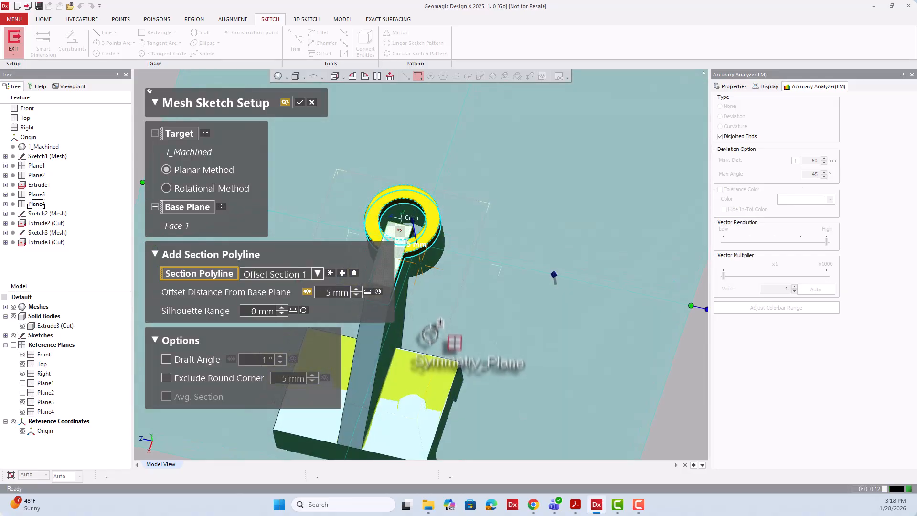
pyautogui.click(302, 102)
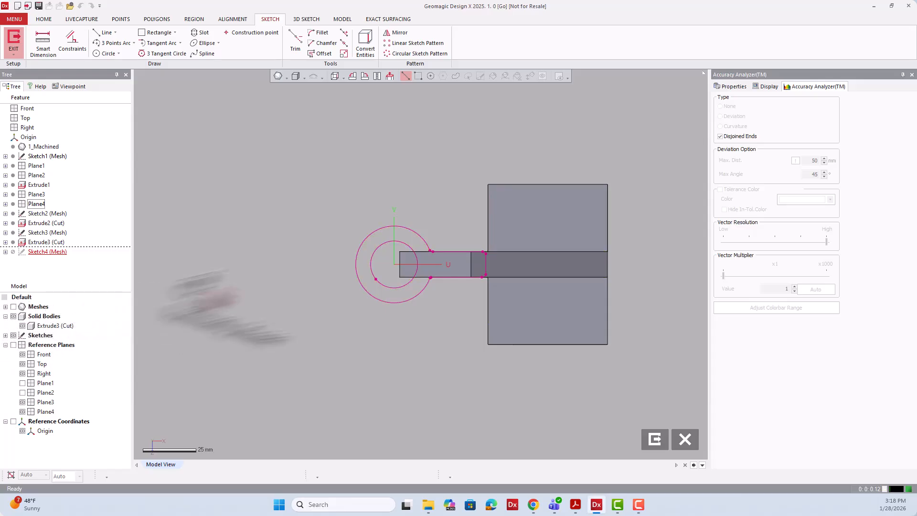
# Step: Fit a circle about 36 mm in diameter to the ring's outer section outline and move its centre onto the origin
pyautogui.scroll(3, 391, 253)
pyautogui.click(107, 53)
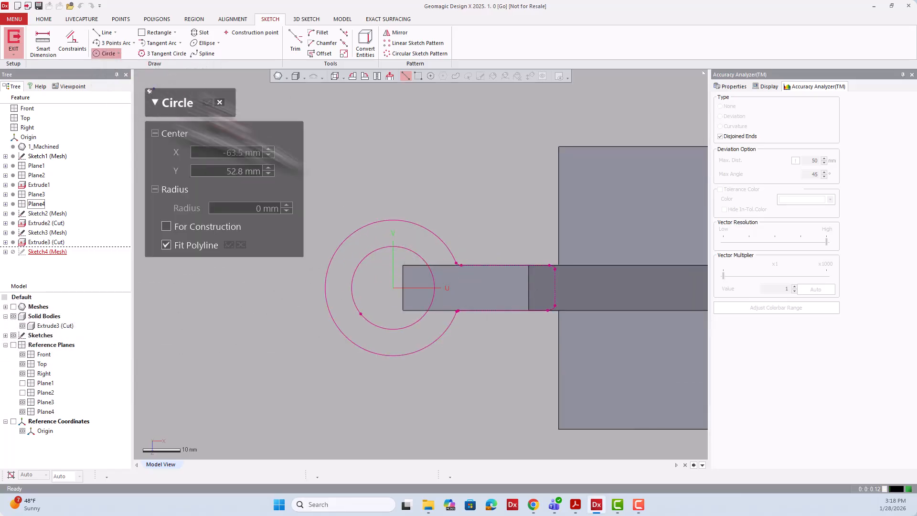
pyautogui.click(408, 220)
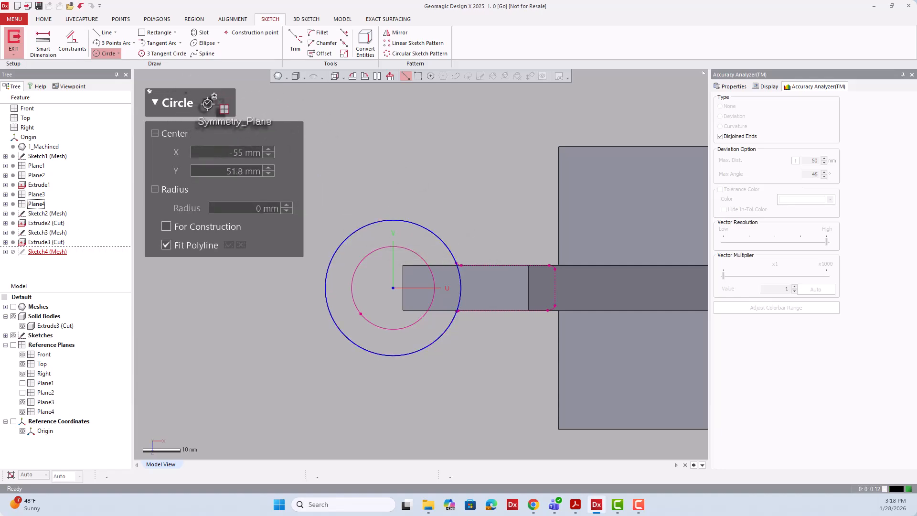
pyautogui.press('Escape')
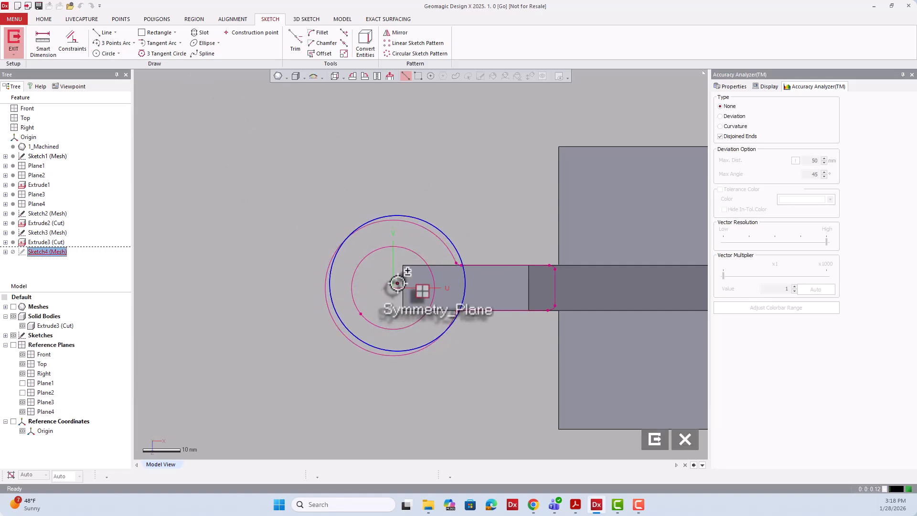
pyautogui.moveTo(397, 284); pyautogui.dragTo(393, 288)
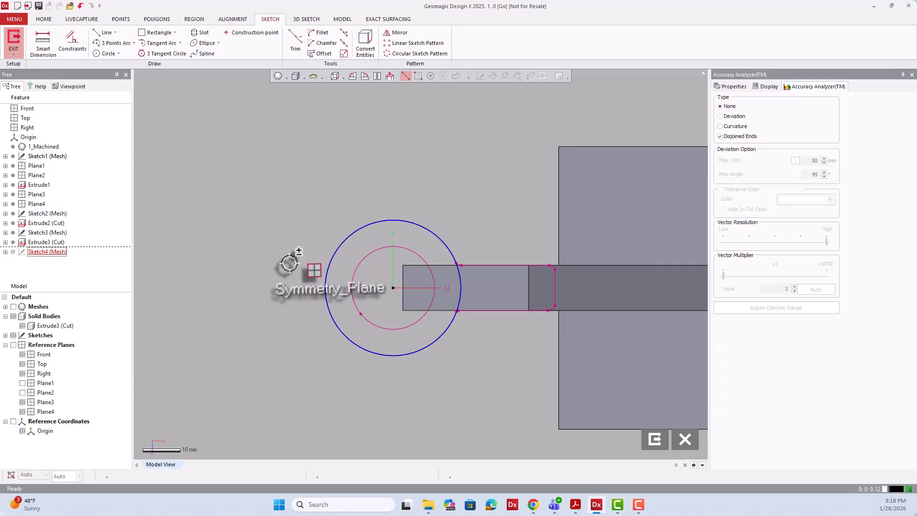
# Step: Dimension the outer circle's diameter and finish the sketch
pyautogui.click(43, 42)
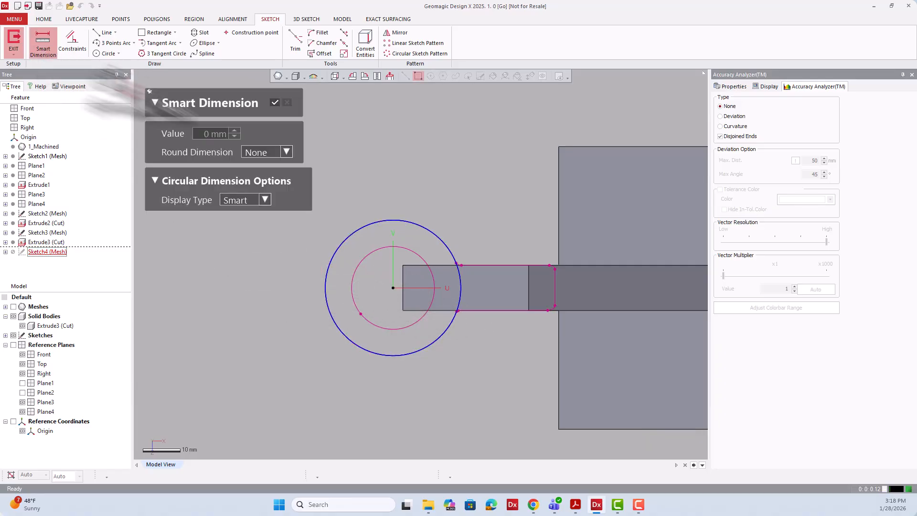
pyautogui.click(374, 220)
pyautogui.click(450, 142)
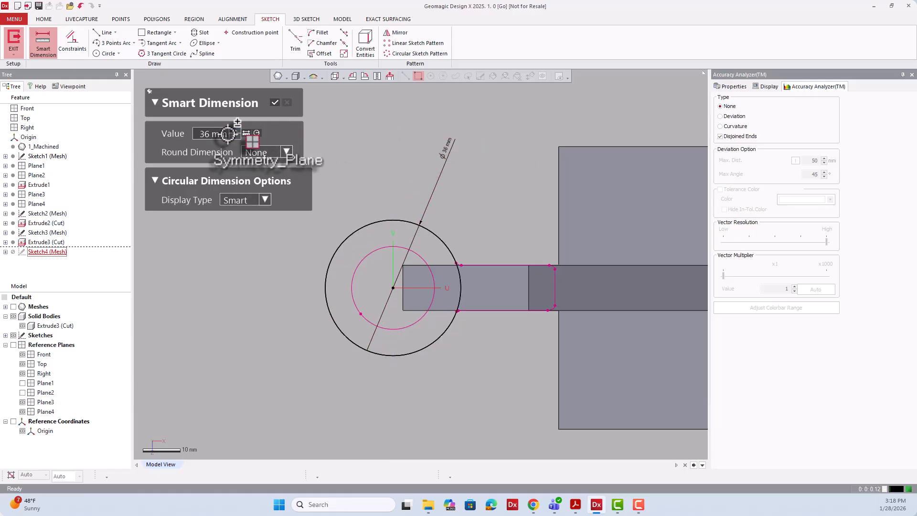
pyautogui.click(278, 102)
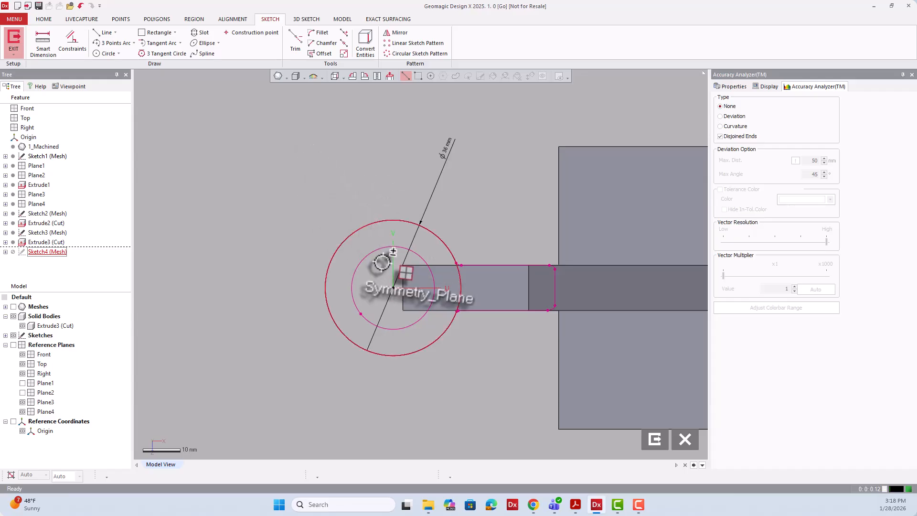
pyautogui.moveTo(389, 266); pyautogui.dragTo(491, 149, button='right')
pyautogui.moveTo(549, 329); pyautogui.dragTo(507, 342, button='right')
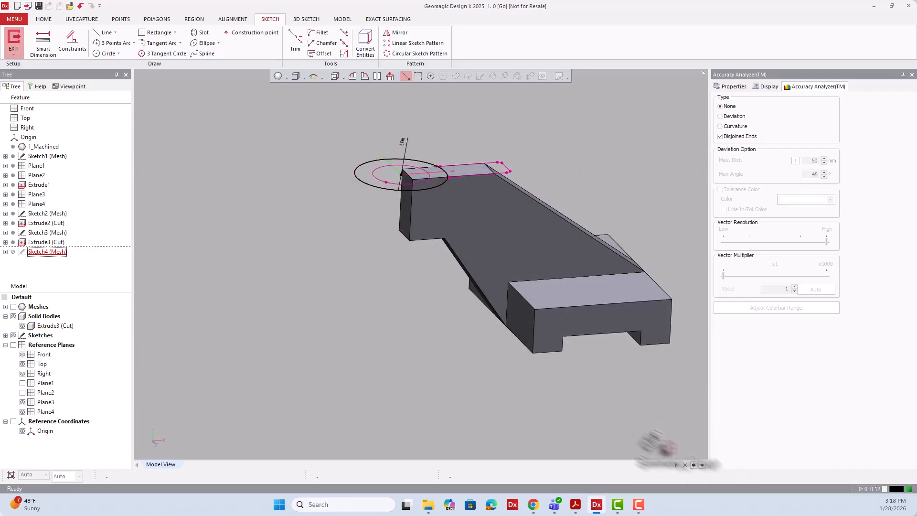
pyautogui.click(647, 436)
# Step: Extrude the circle up to the flat underside face of the arm's upper end, merging it with the body
pyautogui.moveTo(477, 330); pyautogui.dragTo(451, 220, button='right')
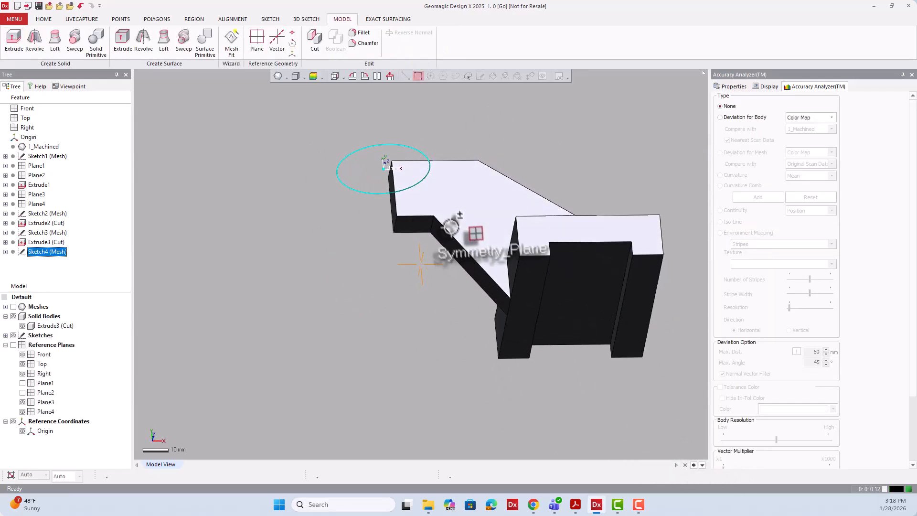
pyautogui.click(13, 42)
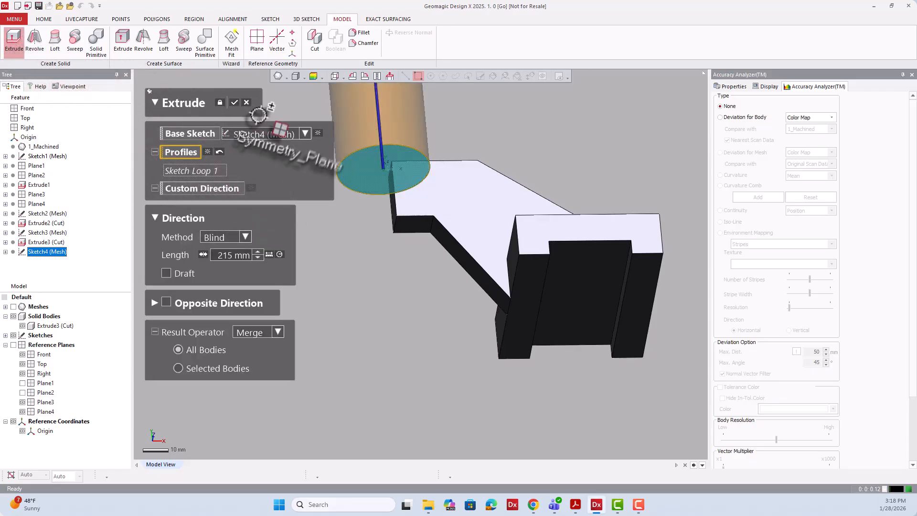
pyautogui.click(235, 102)
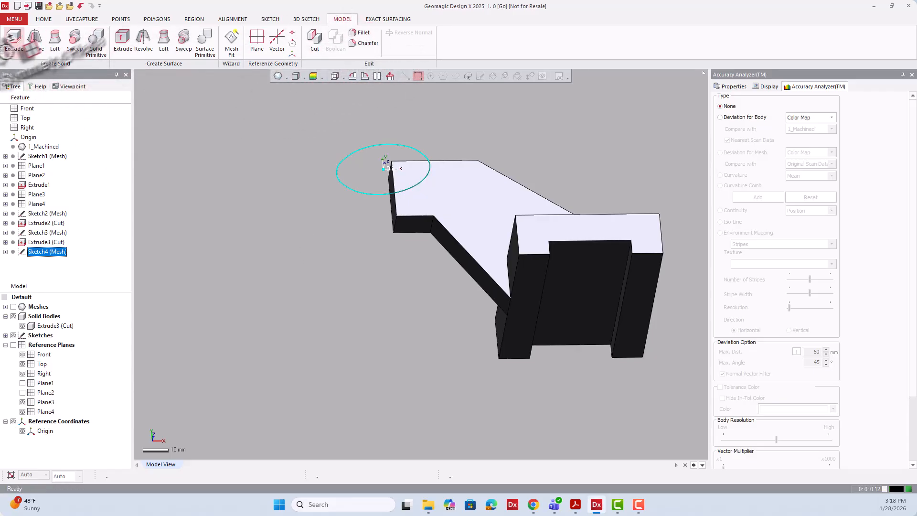
pyautogui.click(9, 46)
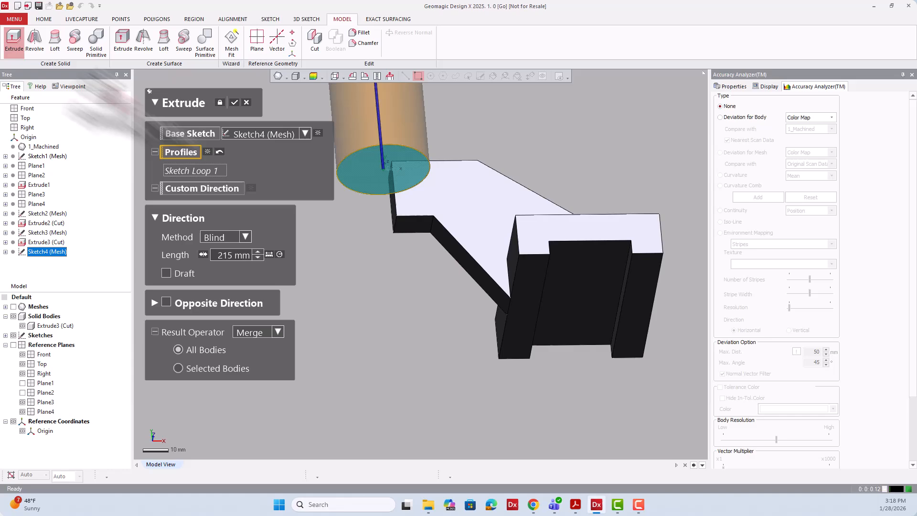
pyautogui.click(244, 237)
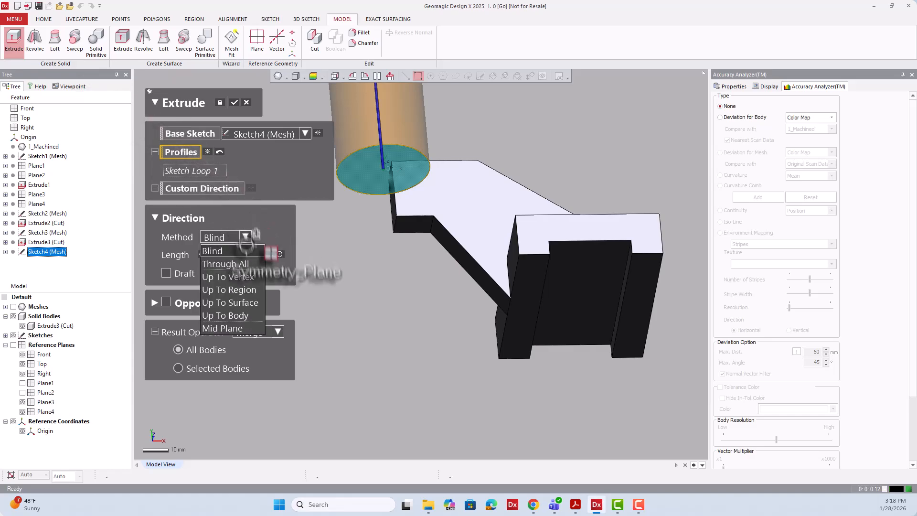
pyautogui.click(250, 302)
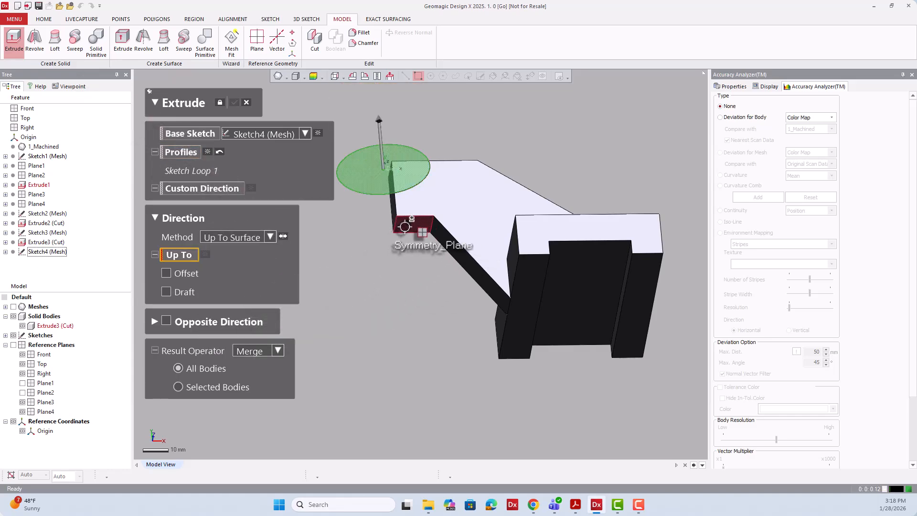
pyautogui.click(428, 200)
pyautogui.moveTo(447, 187); pyautogui.dragTo(449, 343, button='right')
pyautogui.click(236, 102)
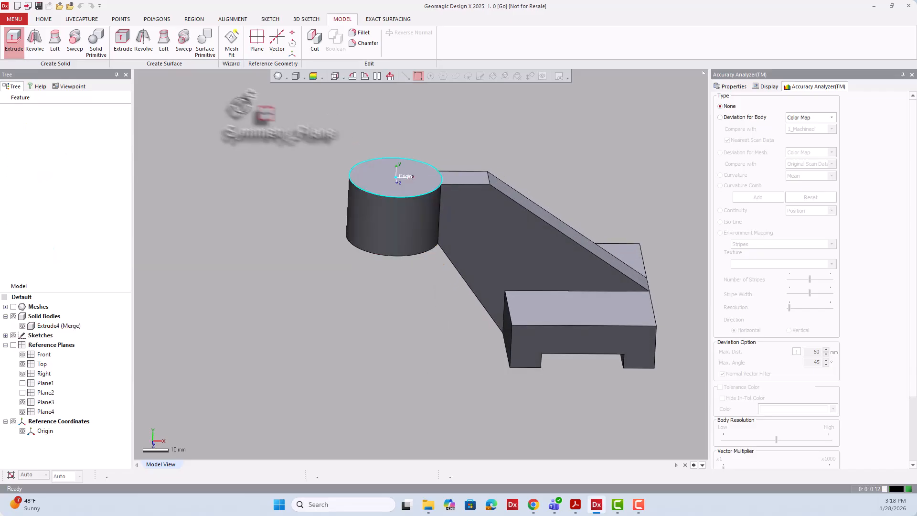
# Step: Show the scan mesh and briefly hide the solid body to examine the scanned ring's bore against the new cylinder
pyautogui.moveTo(430, 304); pyautogui.dragTo(420, 264, button='right')
pyautogui.moveTo(462, 180); pyautogui.dragTo(432, 181, button='right')
pyautogui.moveTo(431, 229); pyautogui.dragTo(428, 370, button='right')
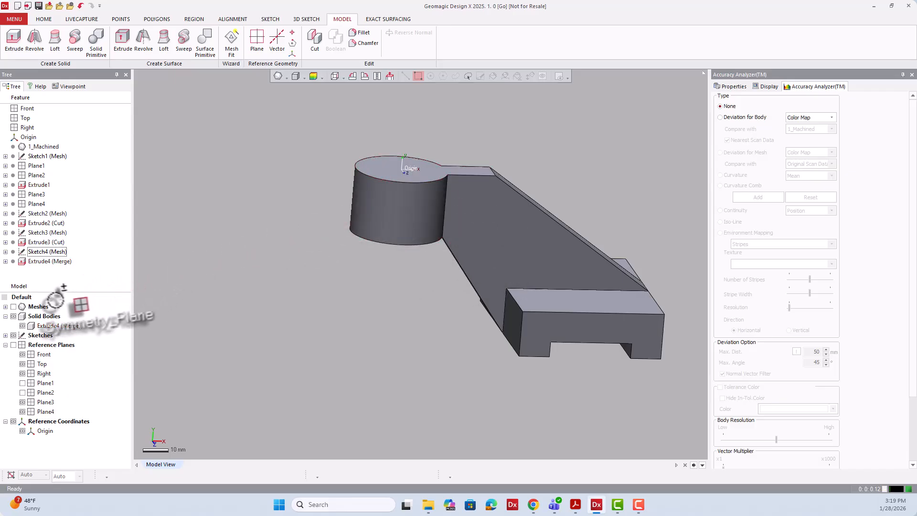
pyautogui.click(13, 307)
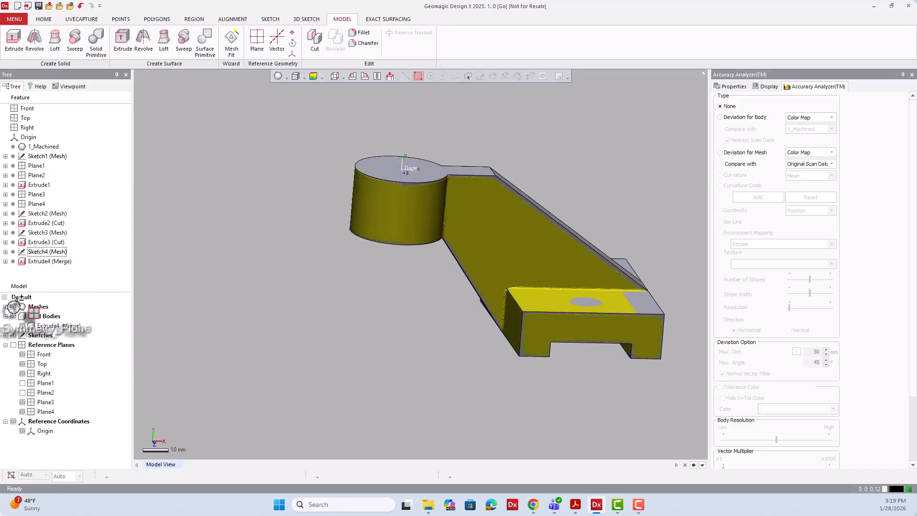
pyautogui.click(14, 316)
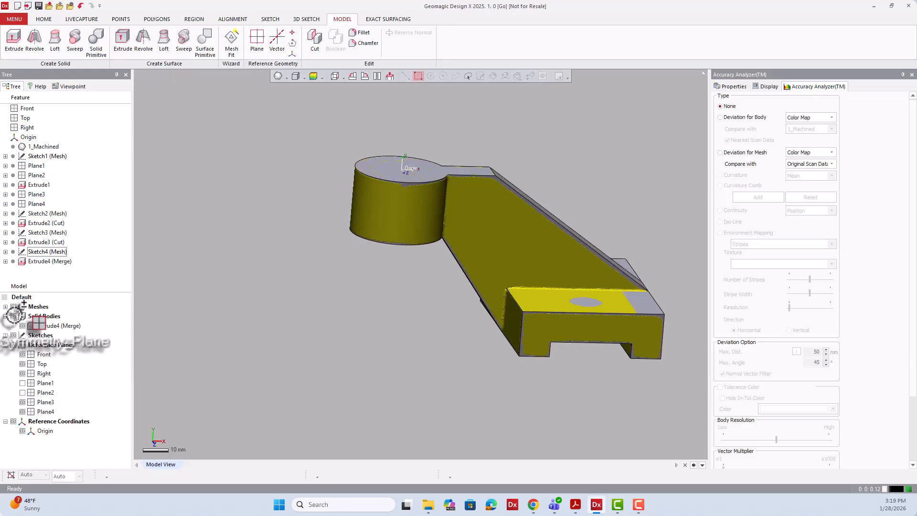
pyautogui.click(13, 316)
pyautogui.moveTo(400, 253); pyautogui.dragTo(430, 251, button='right')
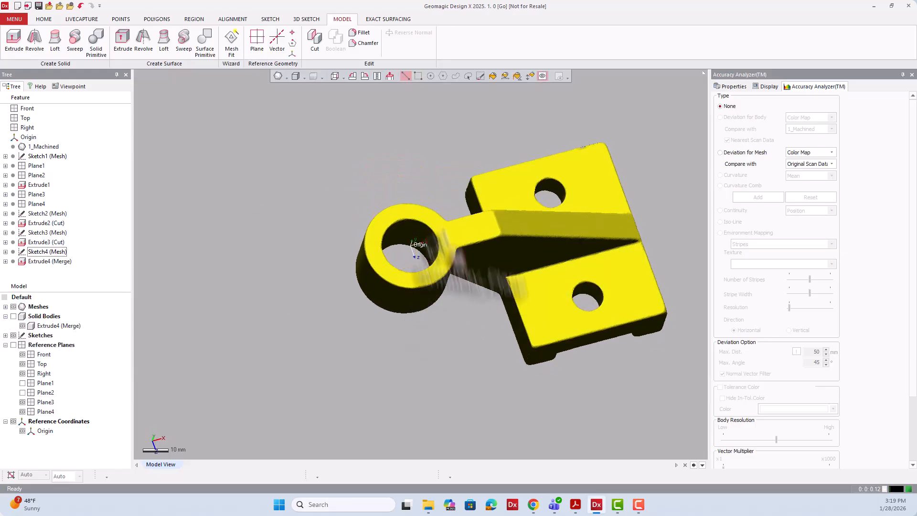
pyautogui.click(14, 316)
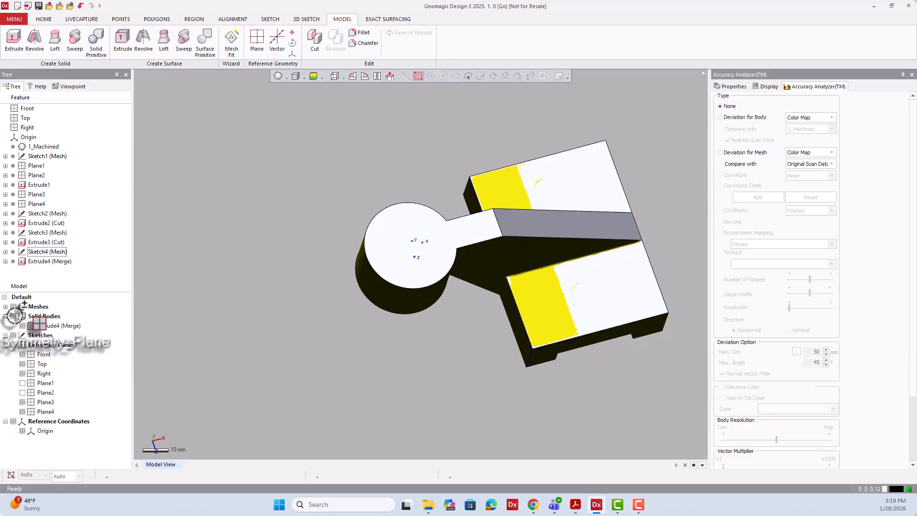
# Step: Create a mesh sketch on the cylinder's upper face with the section polyline offset 7 mm in the reversed direction, hiding the solid body
pyautogui.rightClick(403, 250)
pyautogui.click(415, 231)
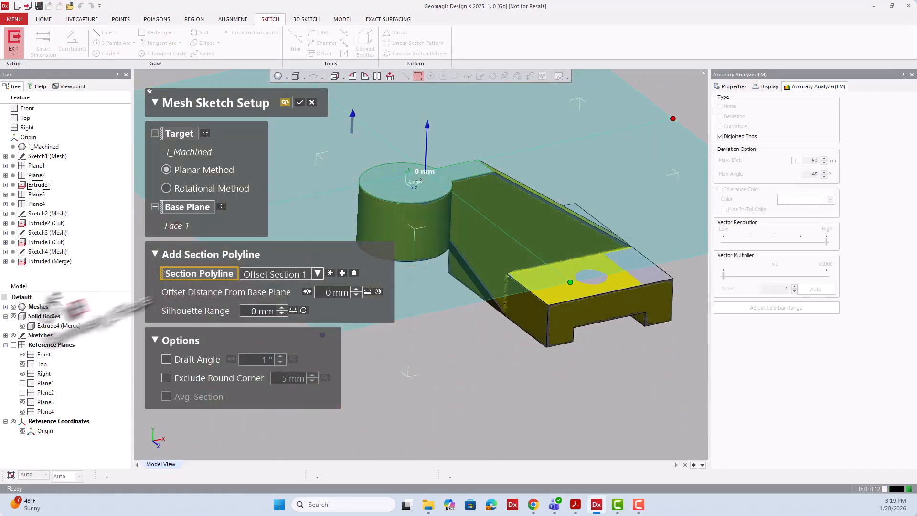
pyautogui.click(13, 316)
pyautogui.moveTo(407, 216); pyautogui.dragTo(419, 172, button='right')
pyautogui.moveTo(421, 125); pyautogui.dragTo(422, 145)
pyautogui.moveTo(424, 146); pyautogui.dragTo(432, 328, button='right')
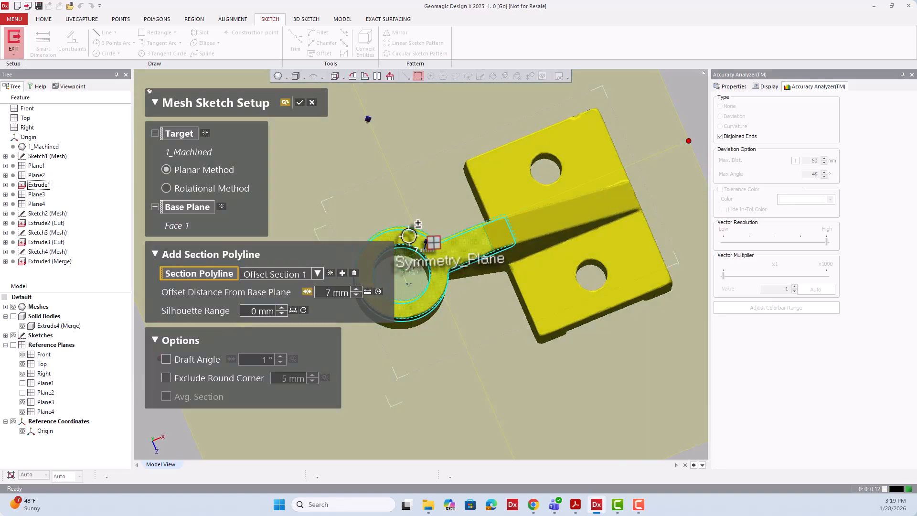
pyautogui.scroll(-2, 529, 266)
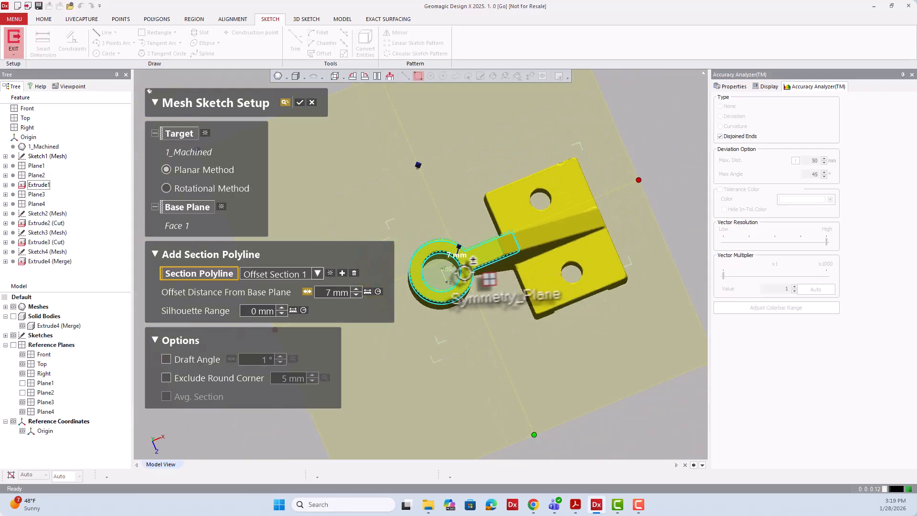
pyautogui.click(301, 102)
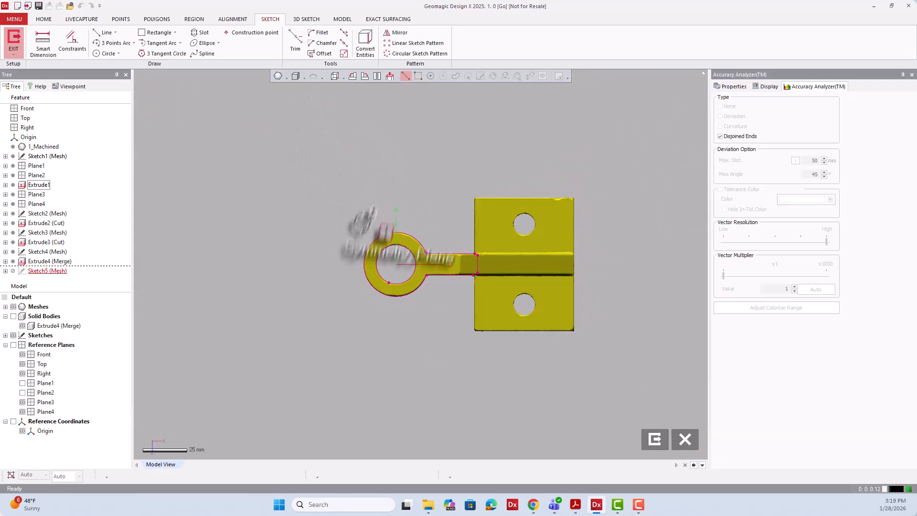
# Step: Hide the mesh and fit a circle about 22 mm in diameter to the ring's inner section outline
pyautogui.click(106, 53)
pyautogui.scroll(5, 397, 267)
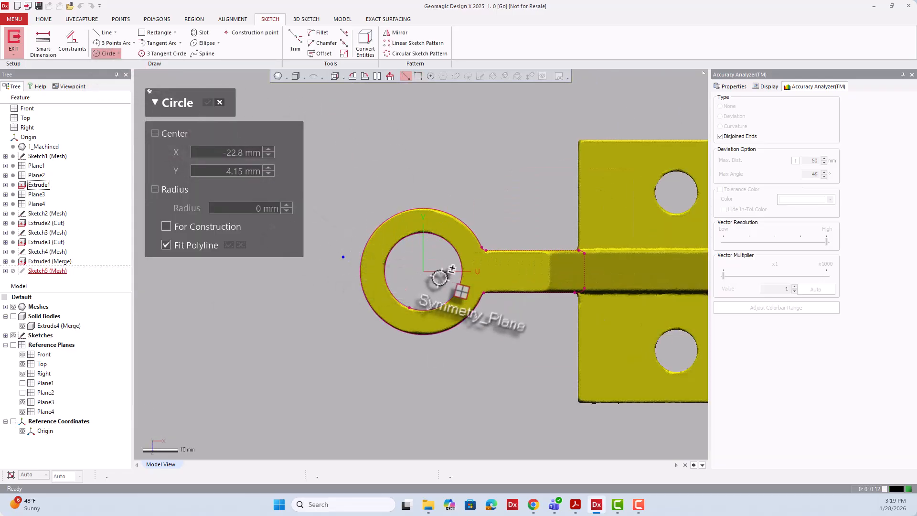
pyautogui.click(13, 306)
pyautogui.doubleClick(451, 317)
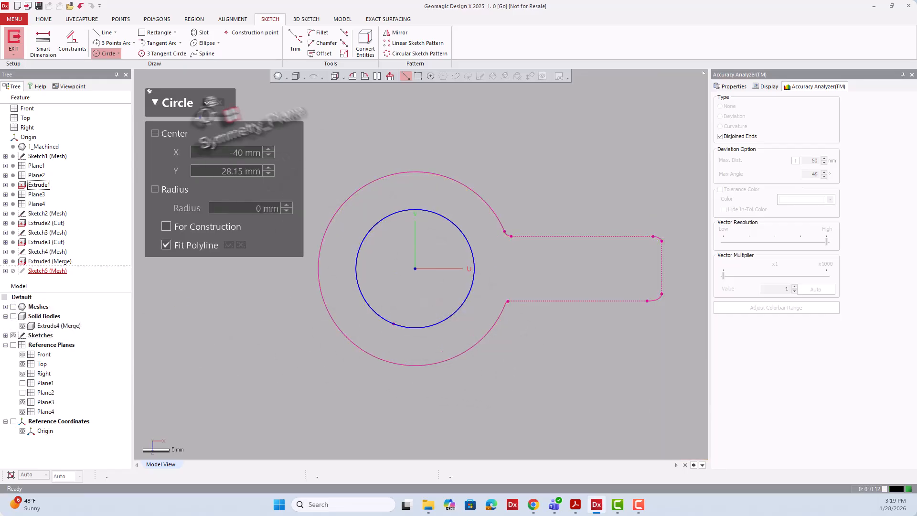
pyautogui.press('Escape')
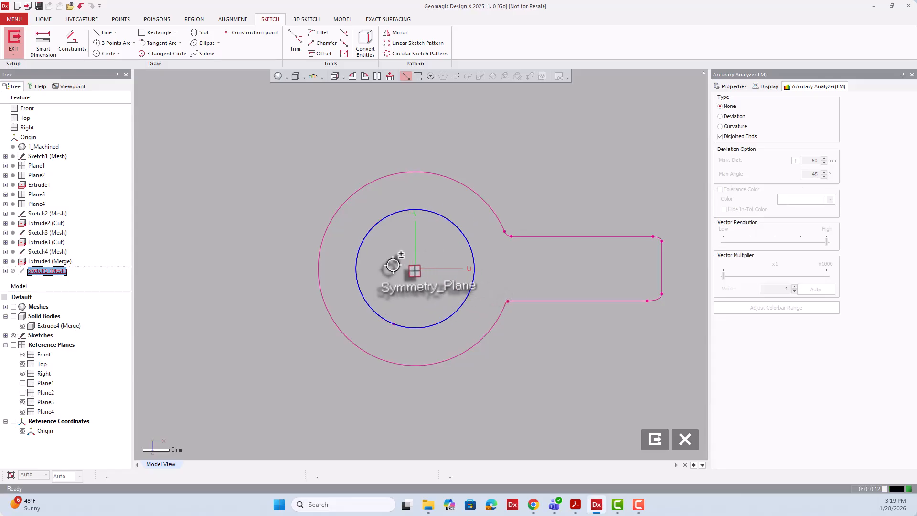
# Step: Dimension the inner circle's diameter and finish the sketch
pyautogui.scroll(-5, 392, 265)
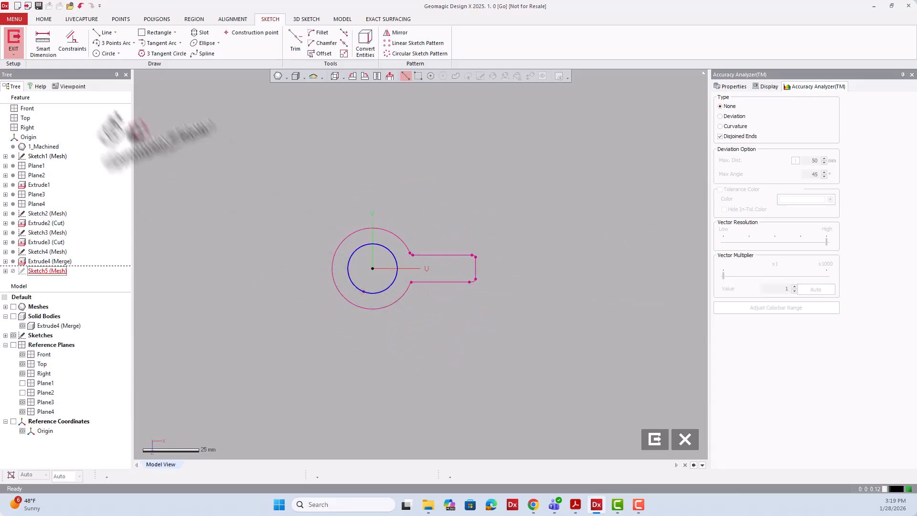
pyautogui.click(48, 51)
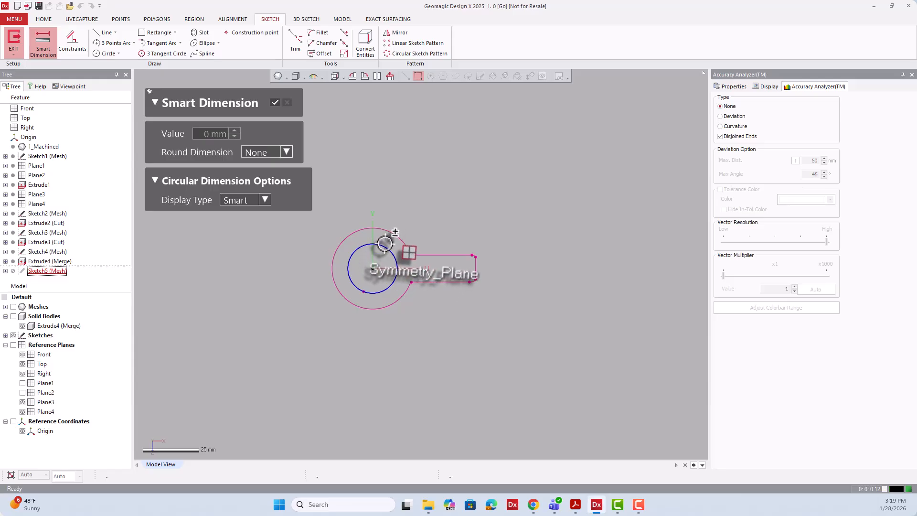
pyautogui.click(385, 243)
pyautogui.click(456, 186)
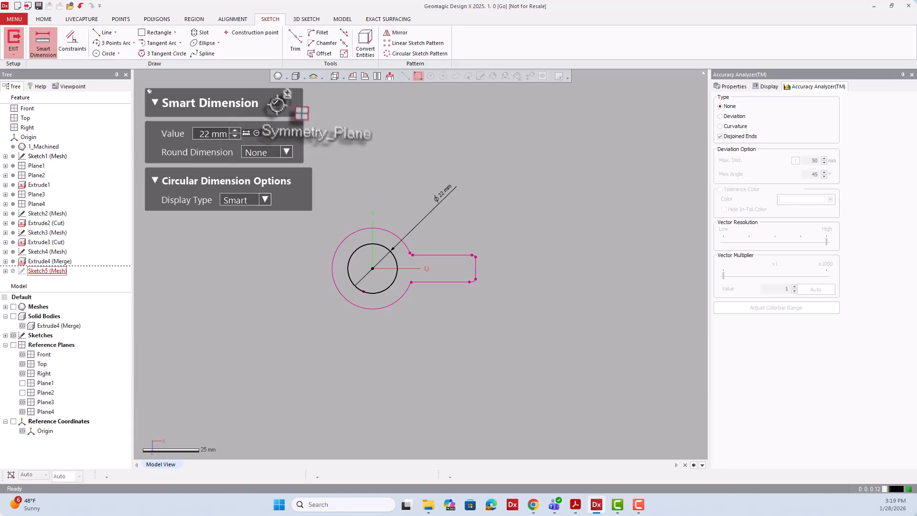
pyautogui.click(274, 103)
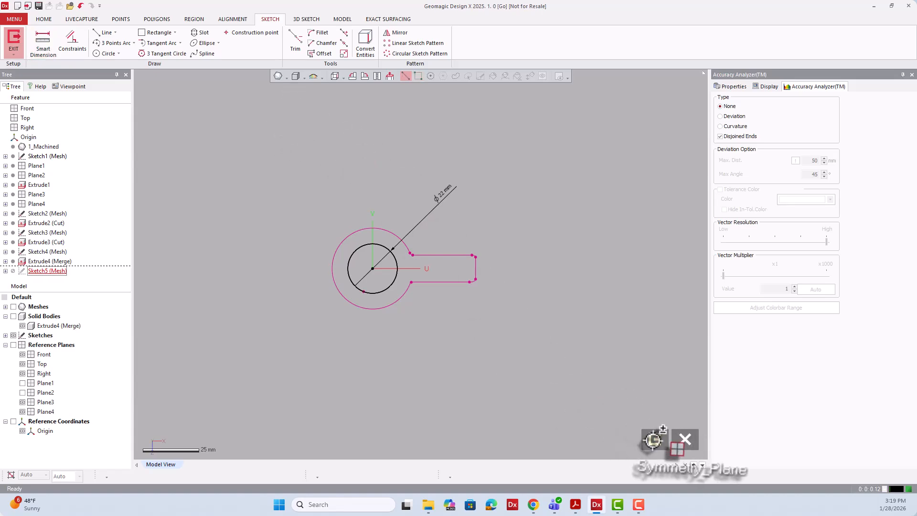
pyautogui.moveTo(435, 308); pyautogui.dragTo(437, 210, button='right')
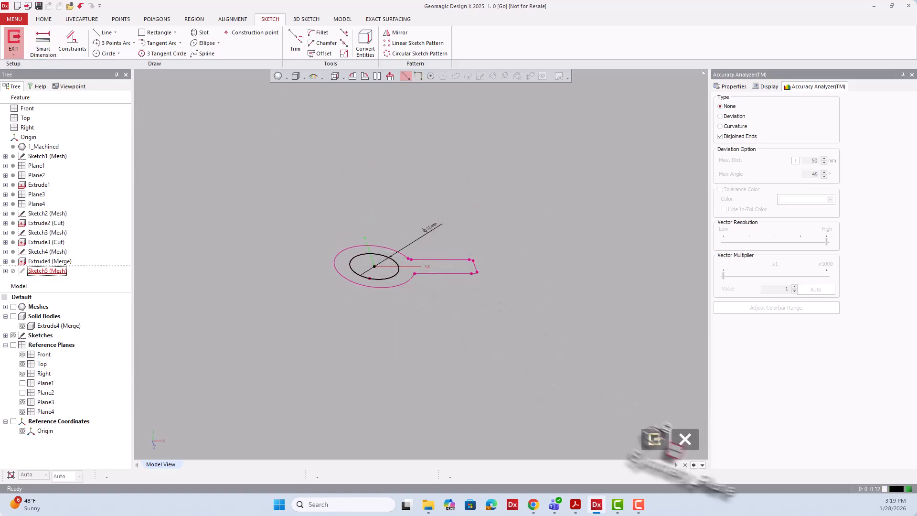
pyautogui.click(657, 440)
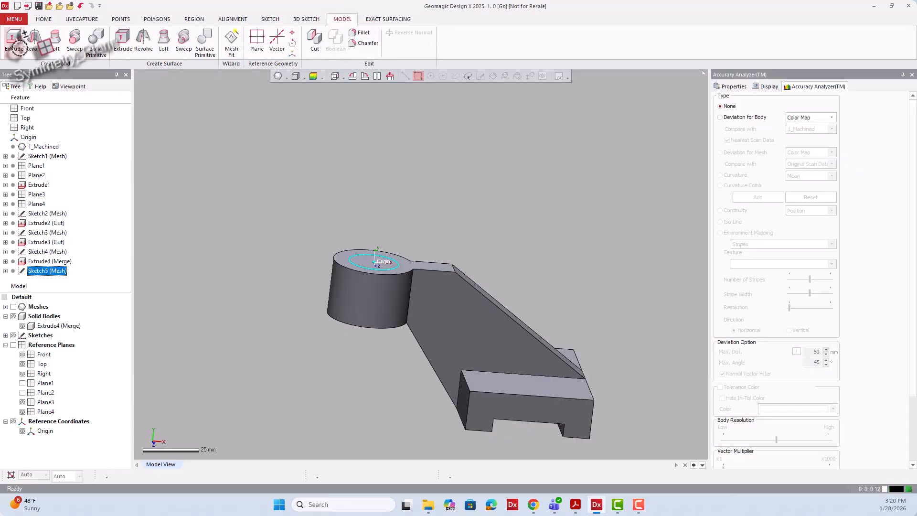
# Step: Cut the inner circle through the ring with a mid-plane extrusion 140 mm long
pyautogui.click(14, 42)
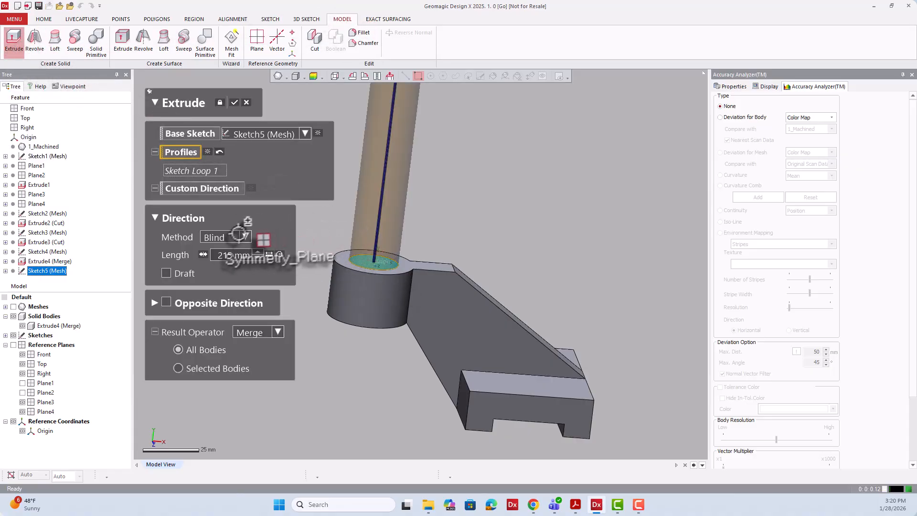
pyautogui.click(245, 236)
pyautogui.click(222, 328)
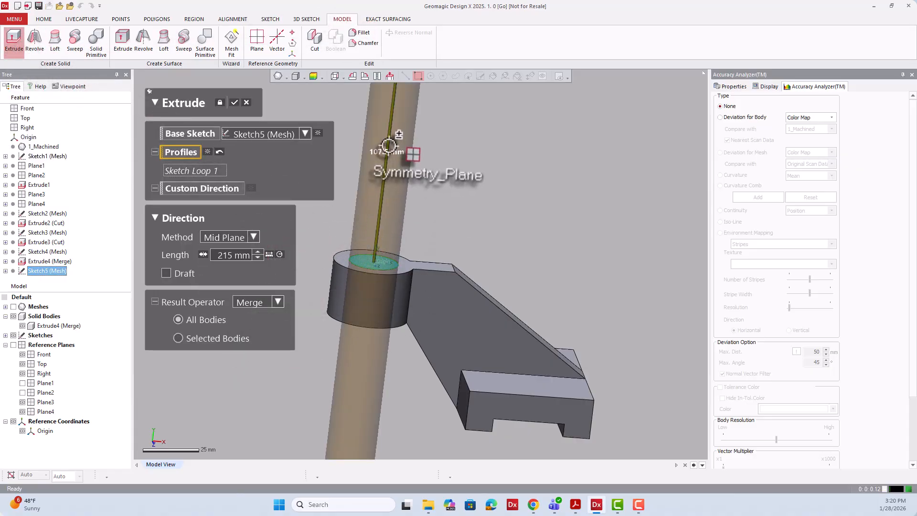
pyautogui.moveTo(382, 190); pyautogui.dragTo(391, 106)
pyautogui.scroll(-3, 402, 289)
pyautogui.moveTo(402, 288); pyautogui.dragTo(454, 229, button='right')
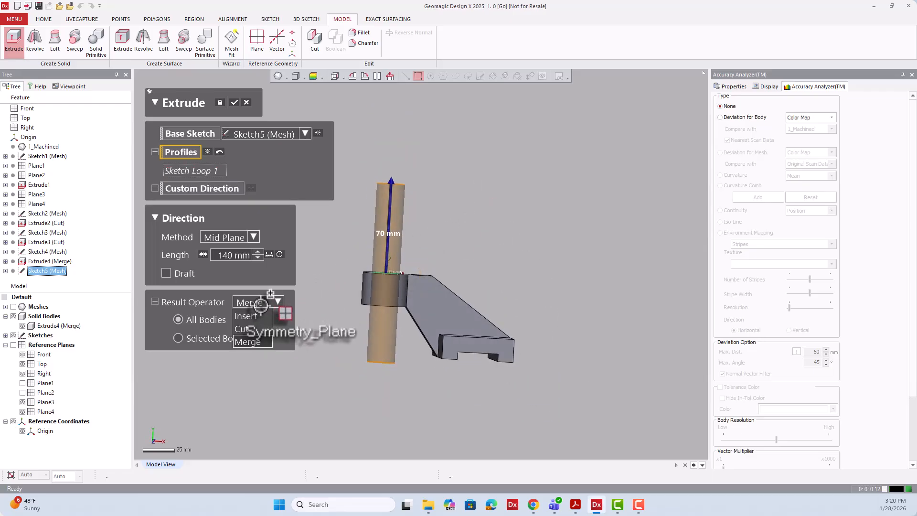
pyautogui.click(241, 328)
pyautogui.click(234, 102)
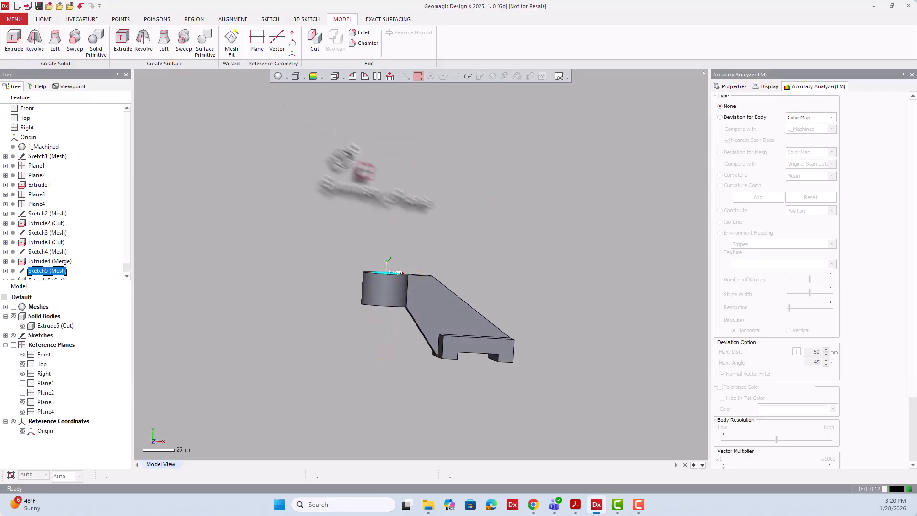
# Step: Briefly show the scan mesh over the solid to compare the base plate's upper faces from above
pyautogui.moveTo(340, 161); pyautogui.dragTo(442, 370, button='right')
pyautogui.click(14, 306)
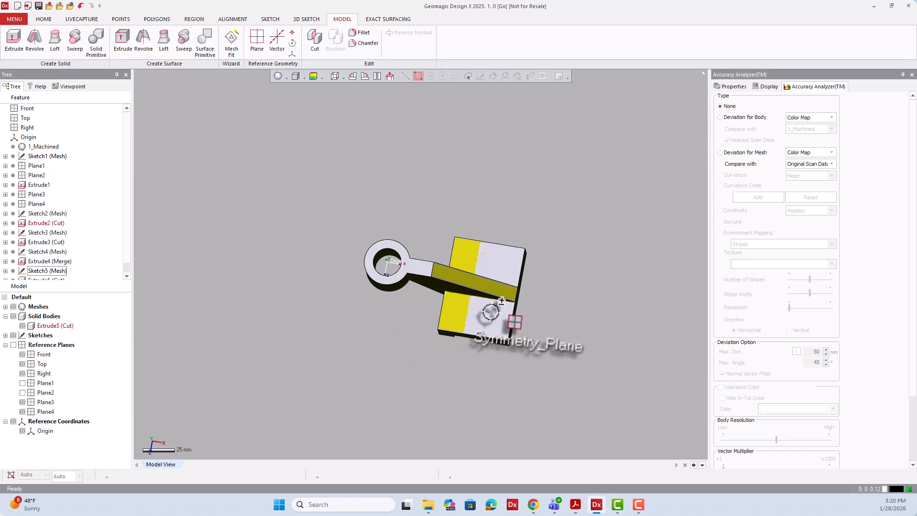
pyautogui.scroll(5, 485, 326)
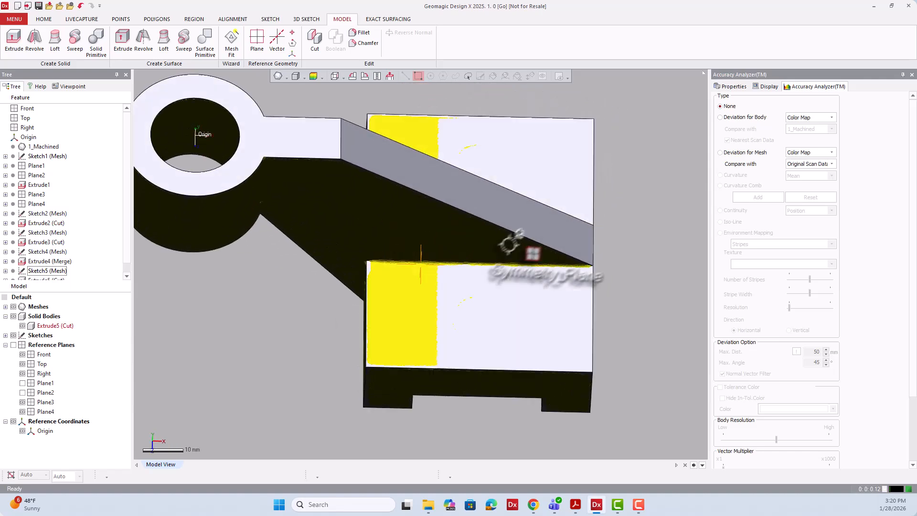
pyautogui.click(13, 306)
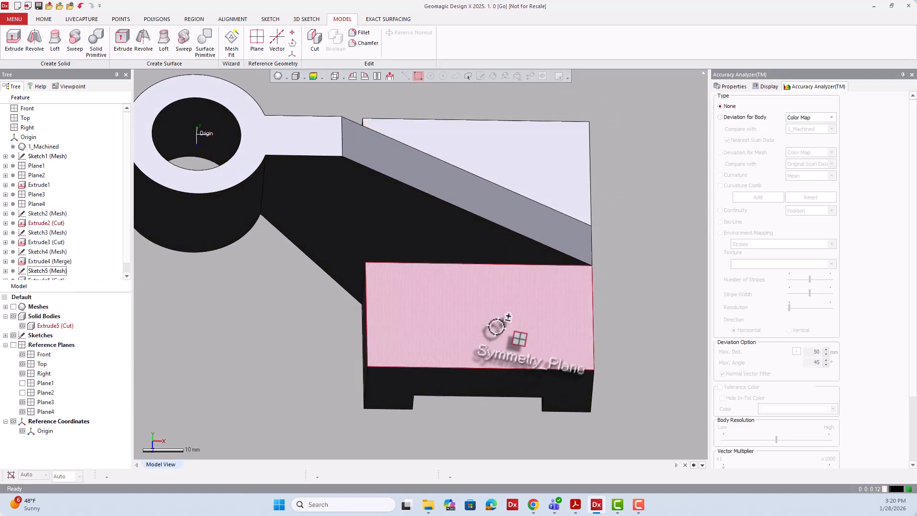
# Step: Create a mesh sketch on the base plate's upper face with the section polyline offset 2.5 mm in the reversed direction, showing the mesh and hiding the solid
pyautogui.rightClick(497, 327)
pyautogui.click(502, 304)
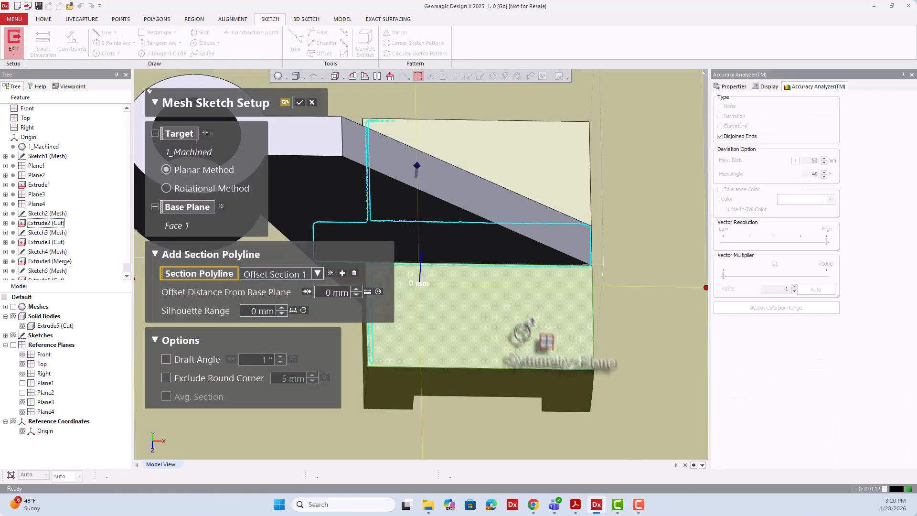
pyautogui.moveTo(519, 332)
pyautogui.mouseDown(button='right')
pyautogui.moveTo(451, 244)
pyautogui.moveTo(437, 267)
pyautogui.mouseUp(button='right')
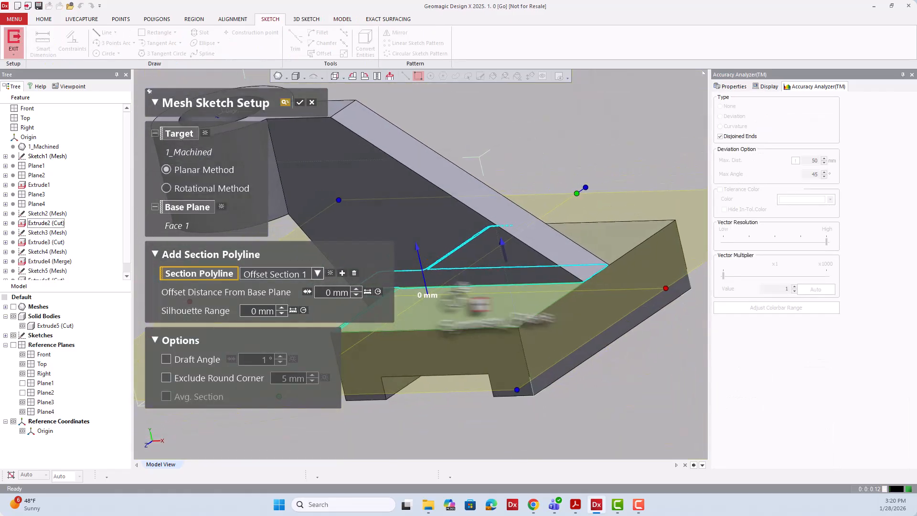
pyautogui.click(13, 316)
pyautogui.click(13, 307)
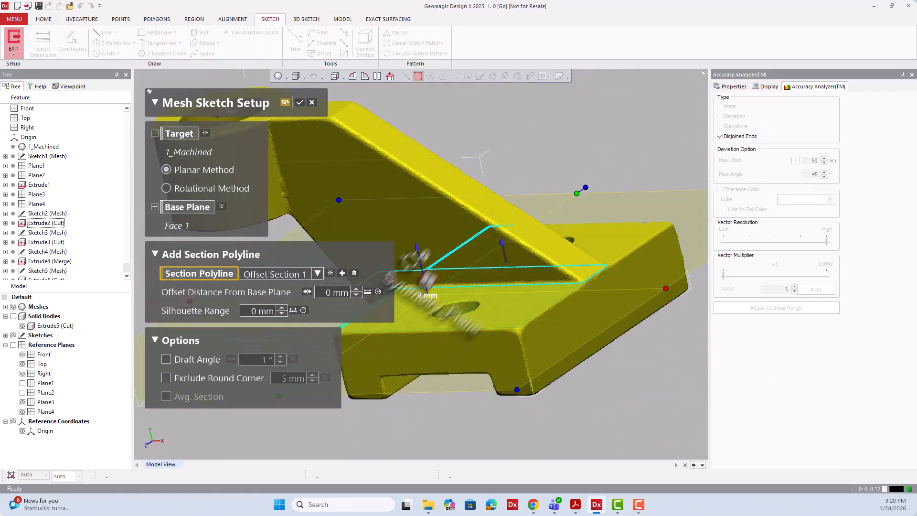
pyautogui.moveTo(420, 255); pyautogui.dragTo(427, 264)
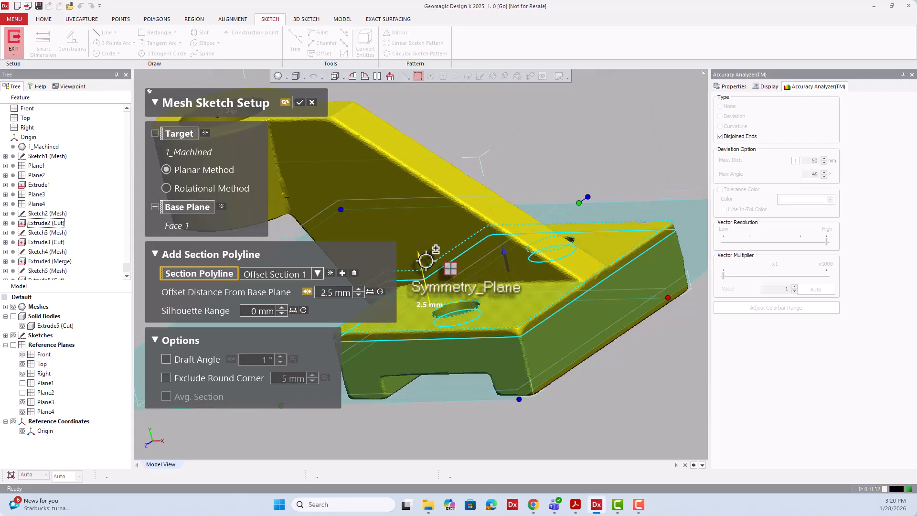
pyautogui.moveTo(534, 240); pyautogui.dragTo(448, 333, button='right')
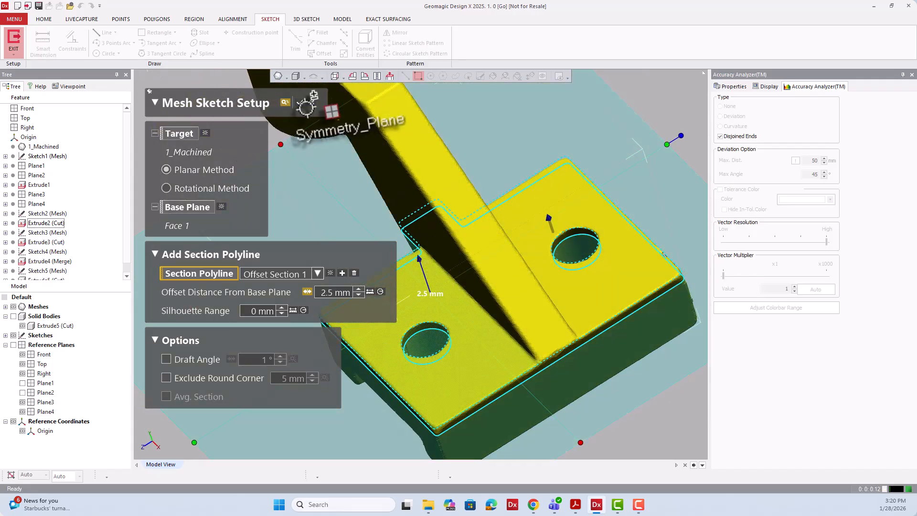
pyautogui.click(300, 103)
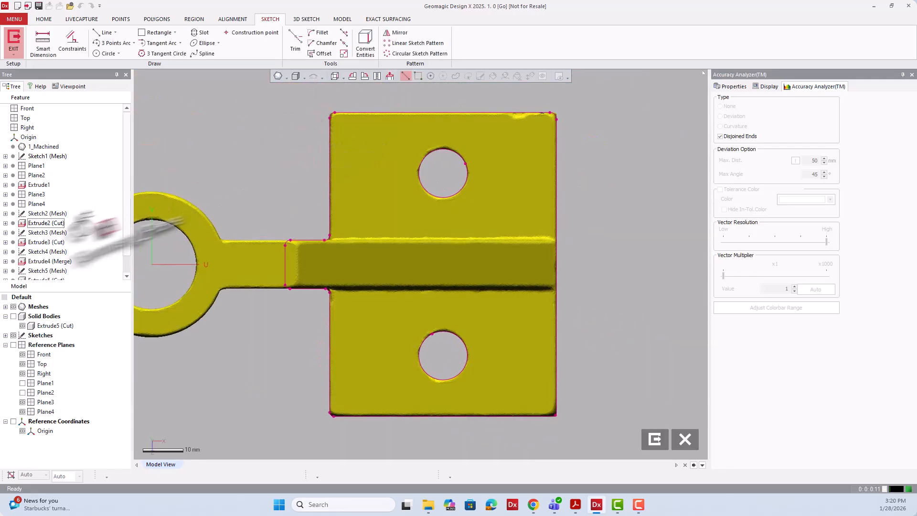
# Step: Hide the mesh and fit a circle to each of the two hole outlines in the base plate section
pyautogui.click(14, 306)
pyautogui.click(106, 53)
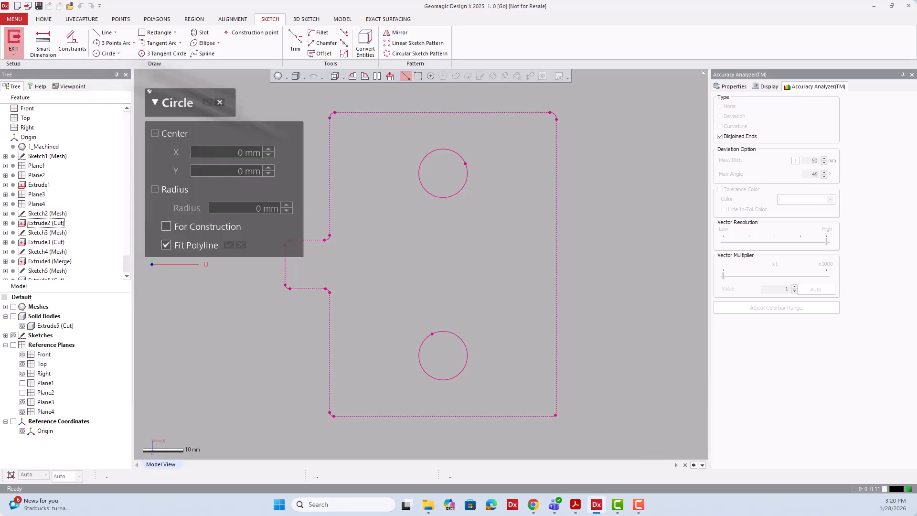
pyautogui.click(435, 193)
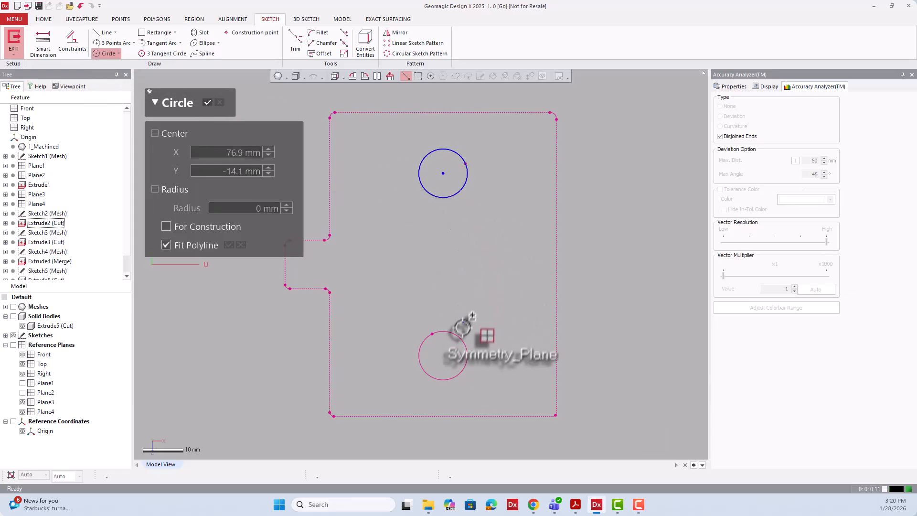
pyautogui.click(465, 339)
pyautogui.click(208, 102)
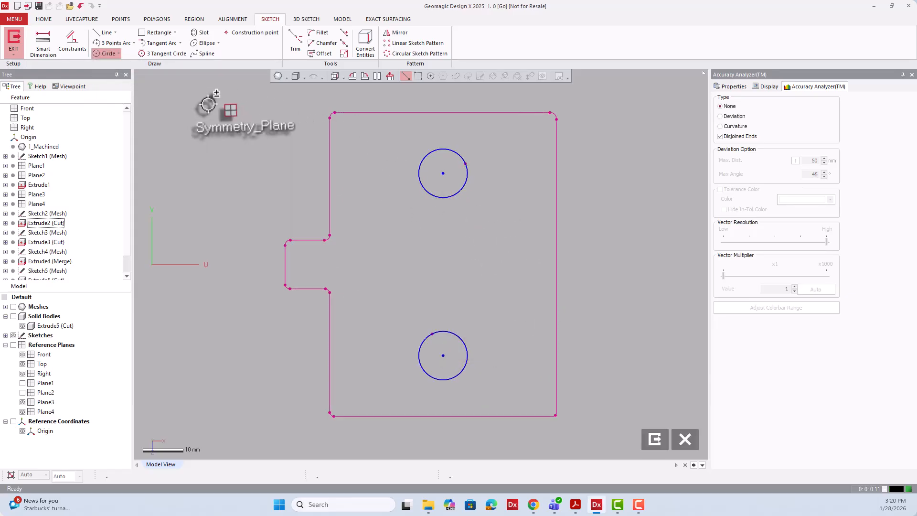
# Step: Constrain the two hole circles to an equal radius
pyautogui.click(456, 334)
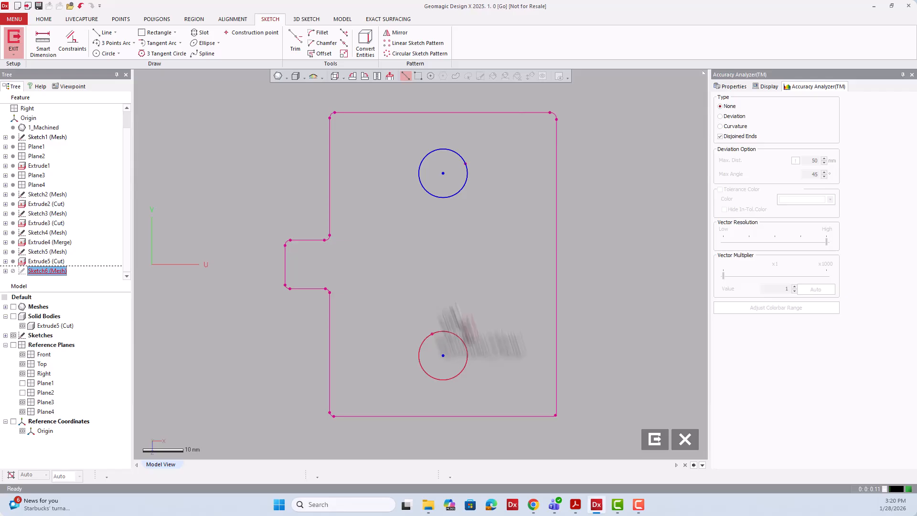
pyautogui.click(453, 195)
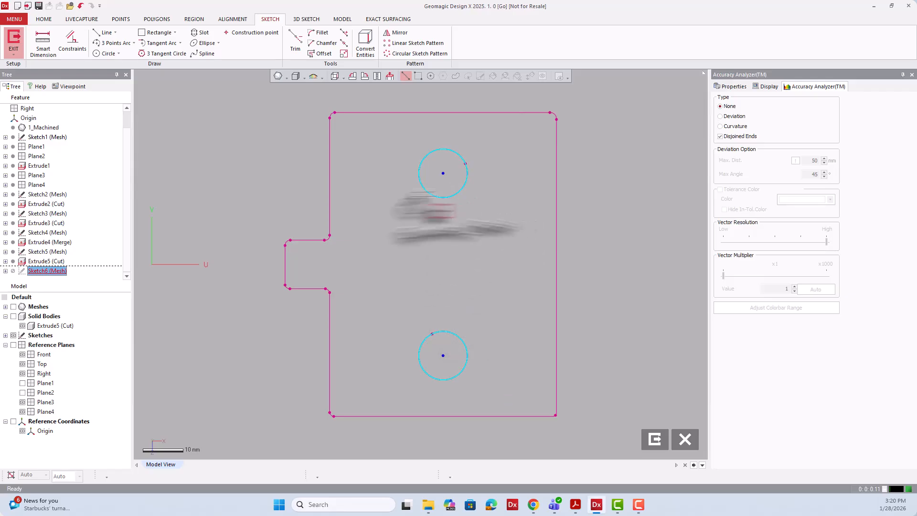
pyautogui.click(67, 47)
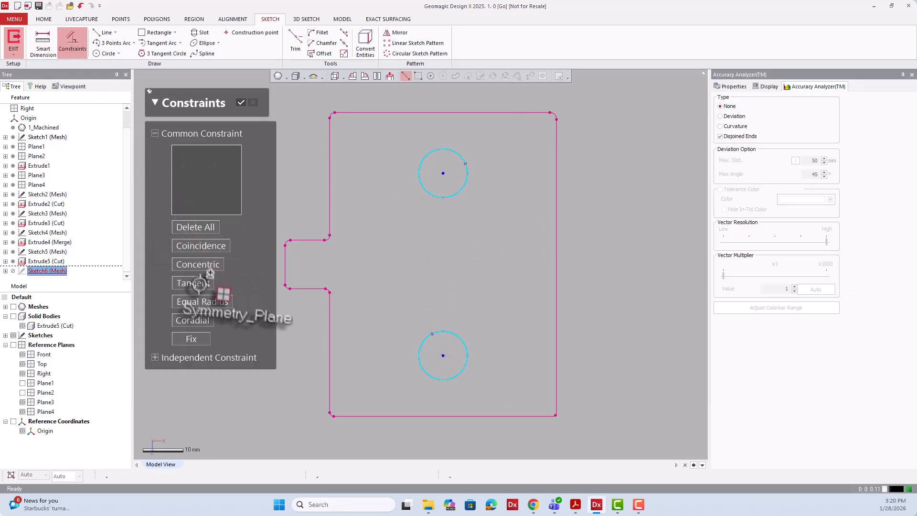
pyautogui.click(213, 303)
pyautogui.click(241, 103)
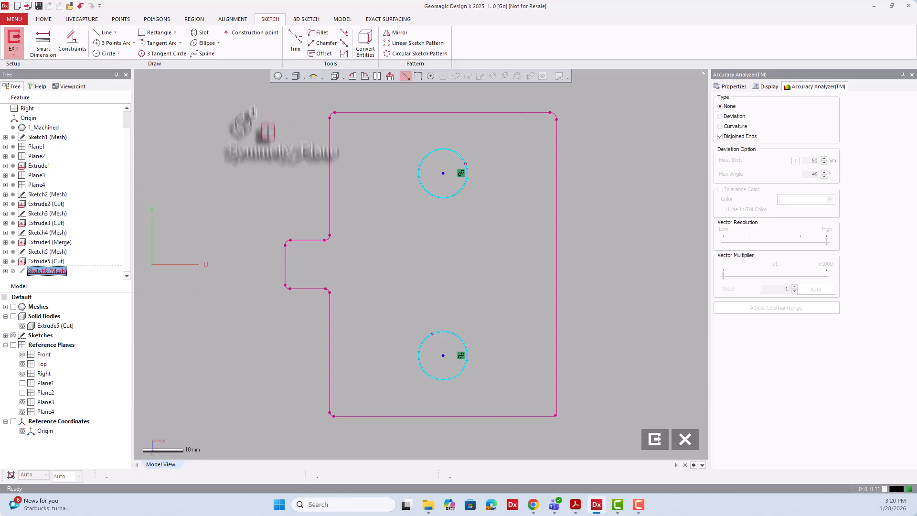
# Step: Dimension one hole circle's diameter, set it to 12 mm and finish the sketch
pyautogui.click(43, 42)
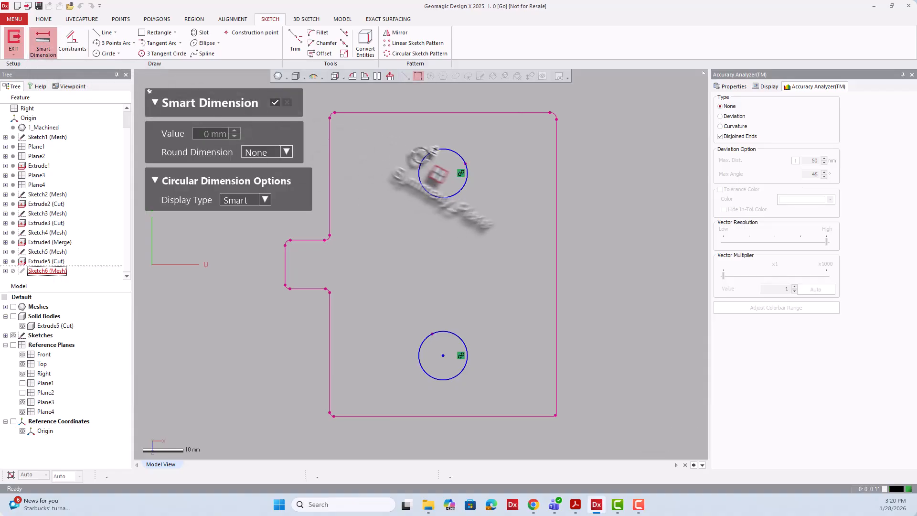
pyautogui.click(465, 165)
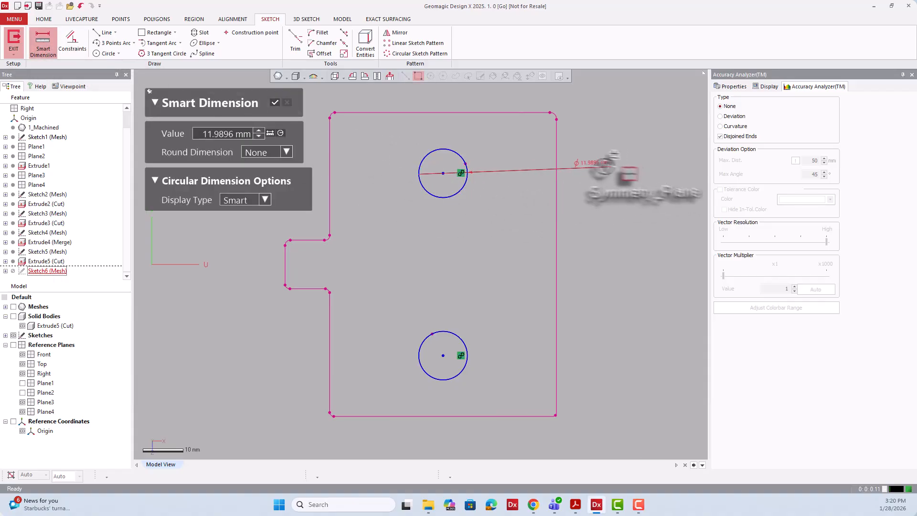
pyautogui.click(606, 165)
pyautogui.doubleClick(233, 133)
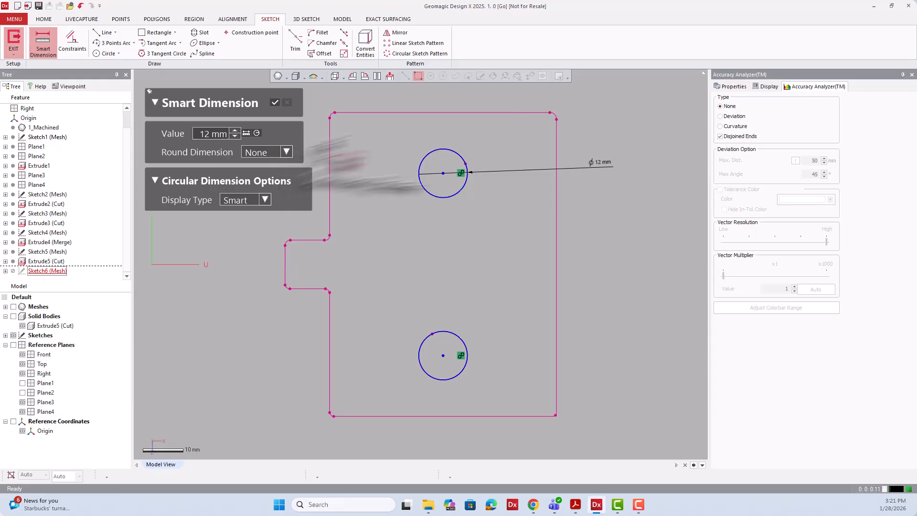
pyautogui.click(275, 104)
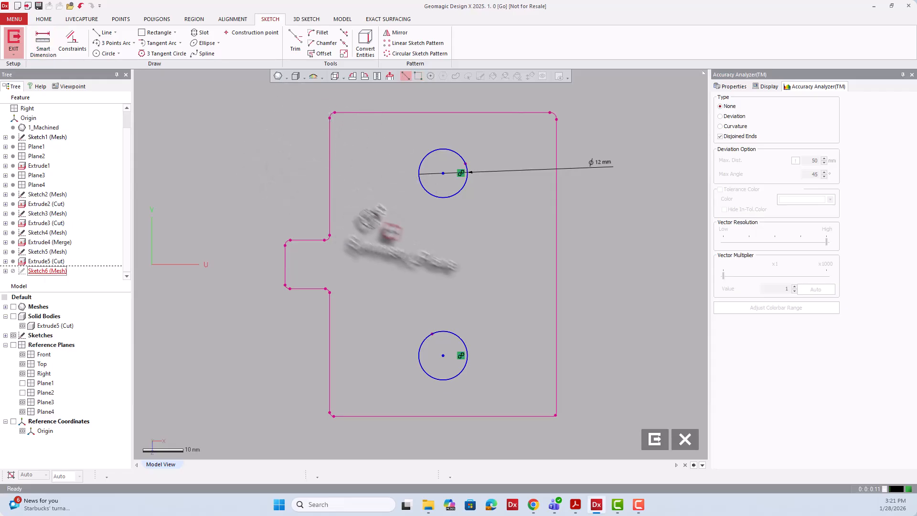
pyautogui.scroll(-3, 400, 266)
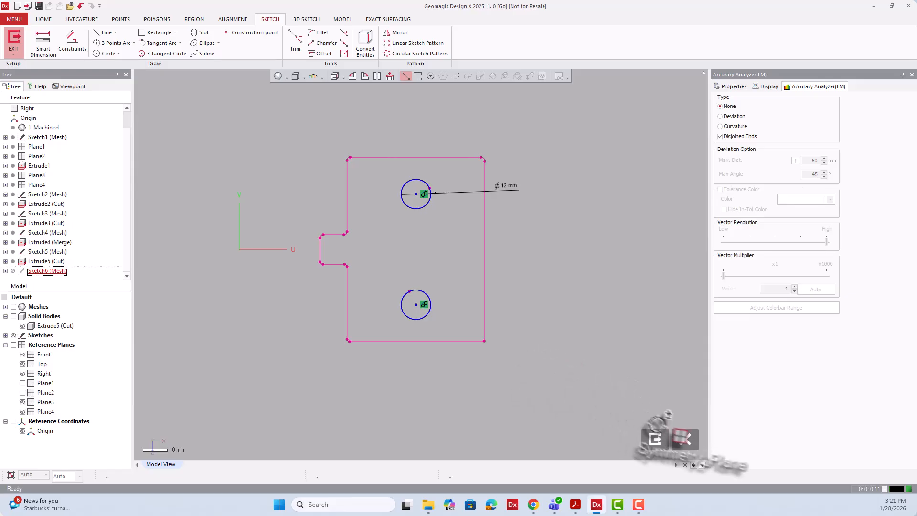
pyautogui.click(655, 438)
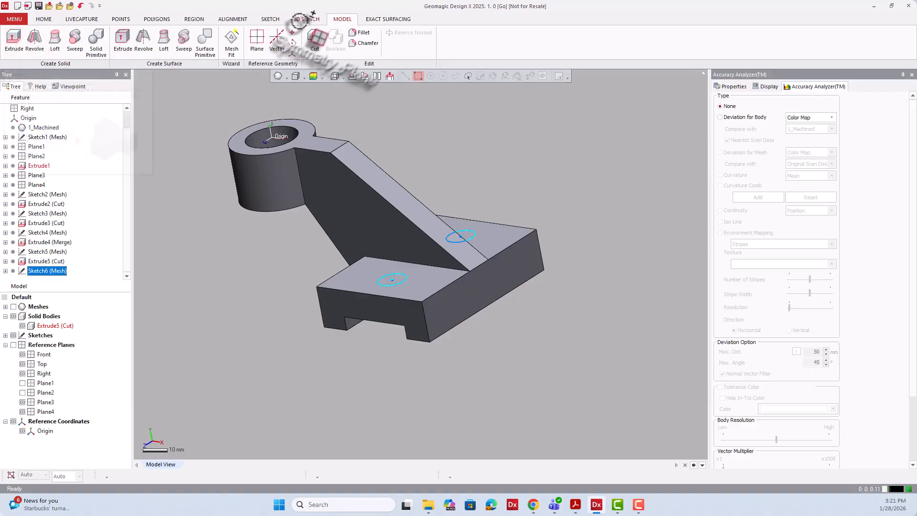
# Step: Cut both hole circles through the base plate with a mid-plane extrusion 140 mm long
pyautogui.click(13, 39)
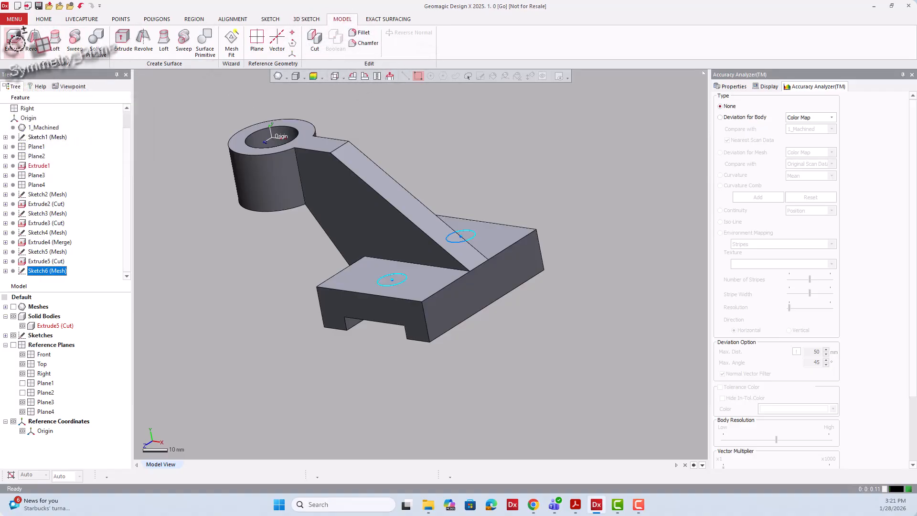
pyautogui.click(234, 249)
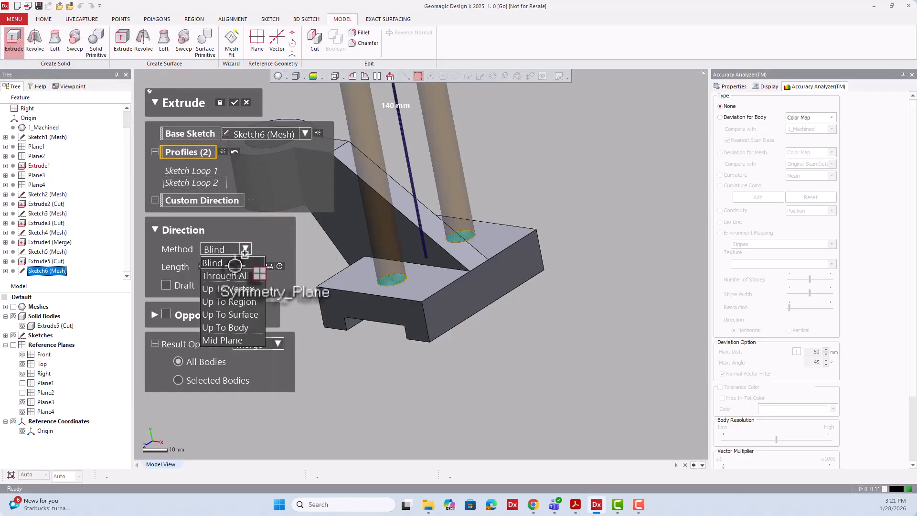
pyautogui.click(239, 338)
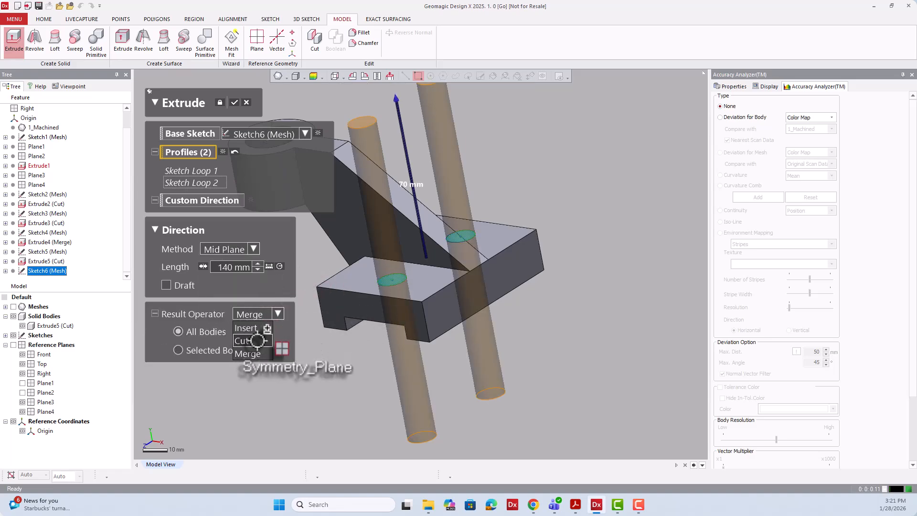
pyautogui.click(257, 340)
pyautogui.click(234, 102)
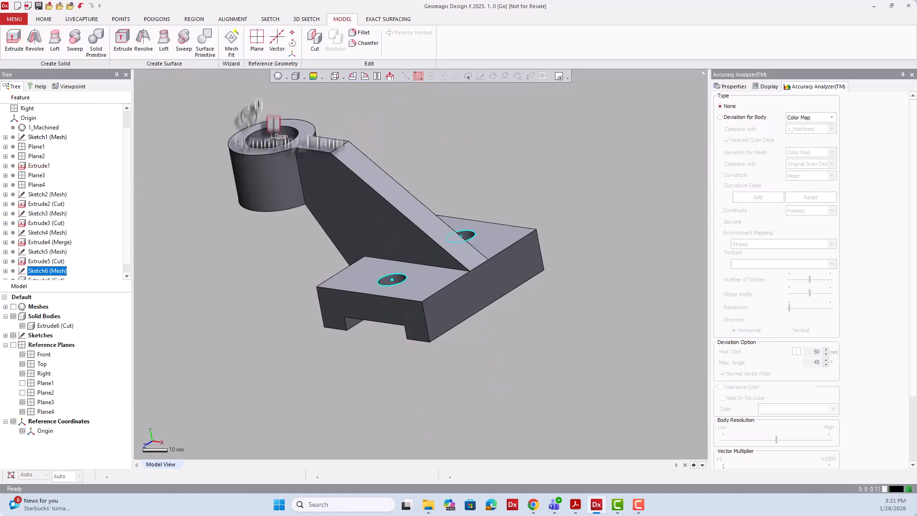
pyautogui.click(210, 211)
# Step: Display the body's deviation color map against the scan and examine the ring, sloping rib and base plate edges
pyautogui.moveTo(388, 297)
pyautogui.mouseDown(button='right')
pyautogui.moveTo(393, 305)
pyautogui.moveTo(289, 317)
pyautogui.moveTo(392, 216)
pyautogui.mouseUp(button='right')
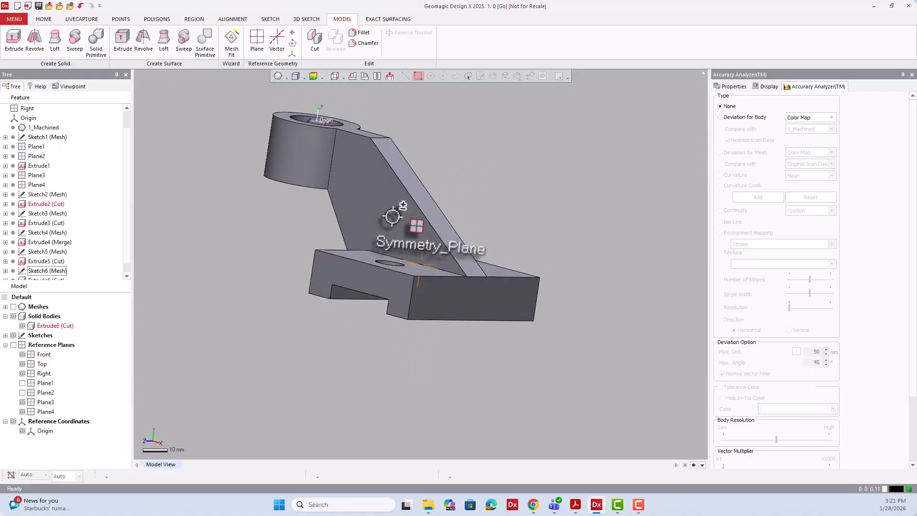
pyautogui.click(313, 76)
pyautogui.moveTo(521, 218)
pyautogui.mouseDown(button='right')
pyautogui.moveTo(432, 188)
pyautogui.moveTo(432, 234)
pyautogui.mouseUp(button='right')
pyautogui.moveTo(509, 253)
pyautogui.mouseDown(button='right')
pyautogui.moveTo(480, 275)
pyautogui.moveTo(416, 244)
pyautogui.mouseUp(button='right')
pyautogui.moveTo(550, 234); pyautogui.dragTo(561, 249, button='right')
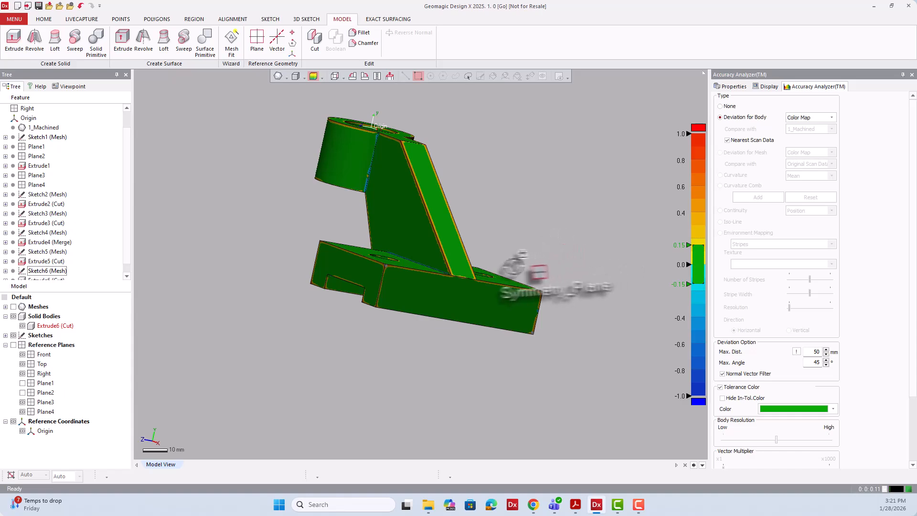
pyautogui.scroll(-3, 500, 264)
pyautogui.moveTo(475, 213); pyautogui.dragTo(457, 269, button='right')
pyautogui.scroll(4, 459, 178)
pyautogui.scroll(3, 460, 179)
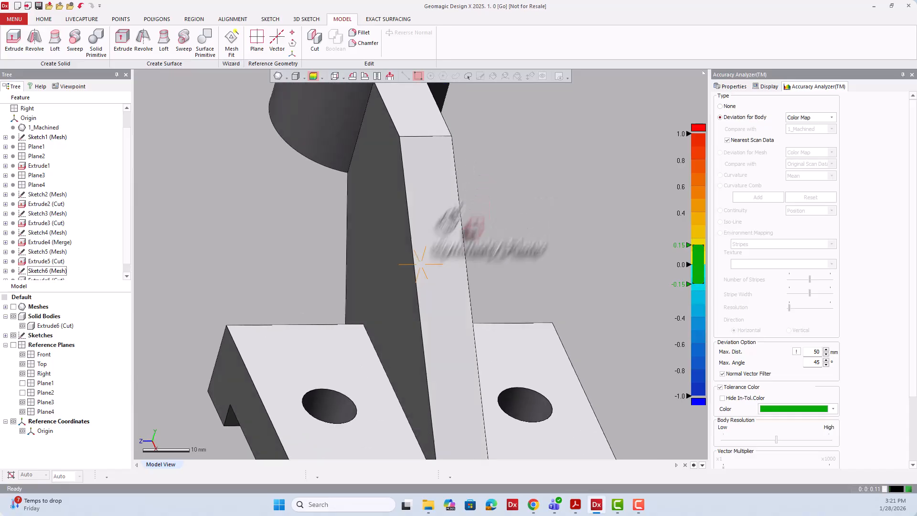
pyautogui.moveTo(427, 234); pyautogui.dragTo(414, 213, button='right')
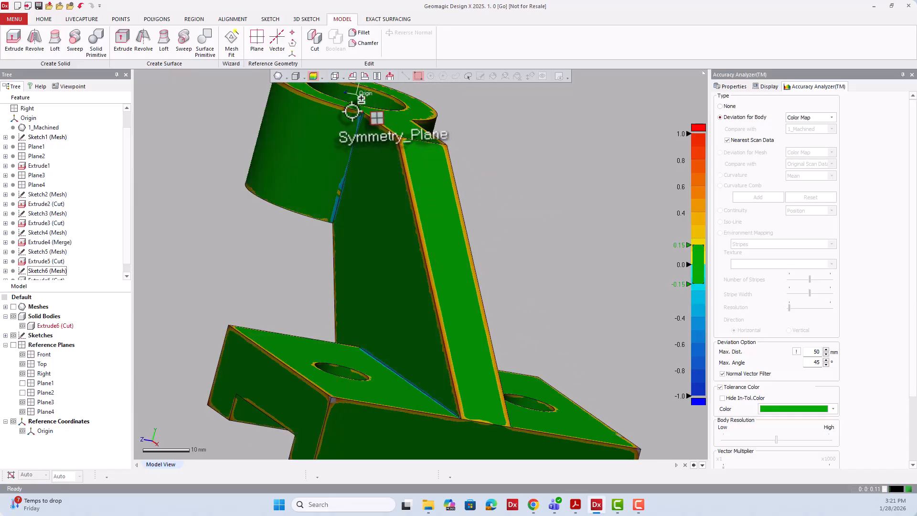
# Step: Start a constant fillet of 1 mm radius on the rib's sloping edges, its short top edges and the ring's outer rims
pyautogui.click(363, 32)
pyautogui.click(411, 196)
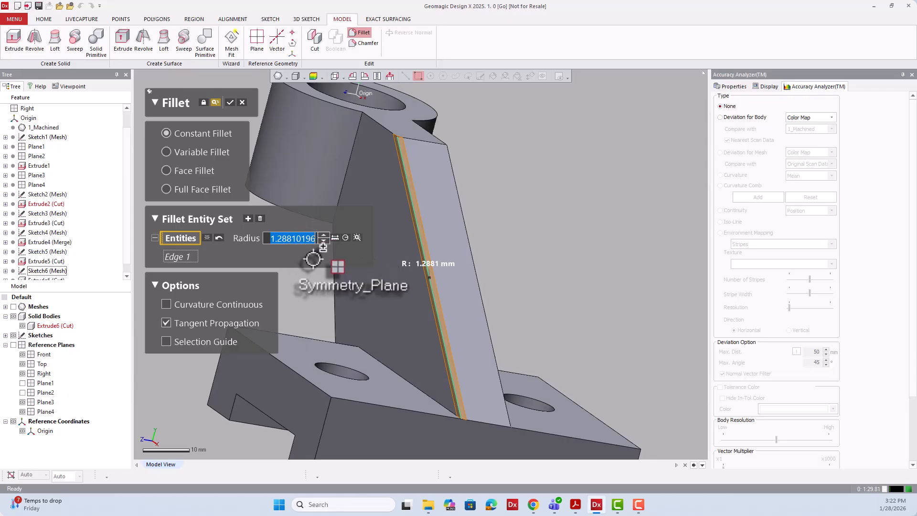
pyautogui.click(474, 266)
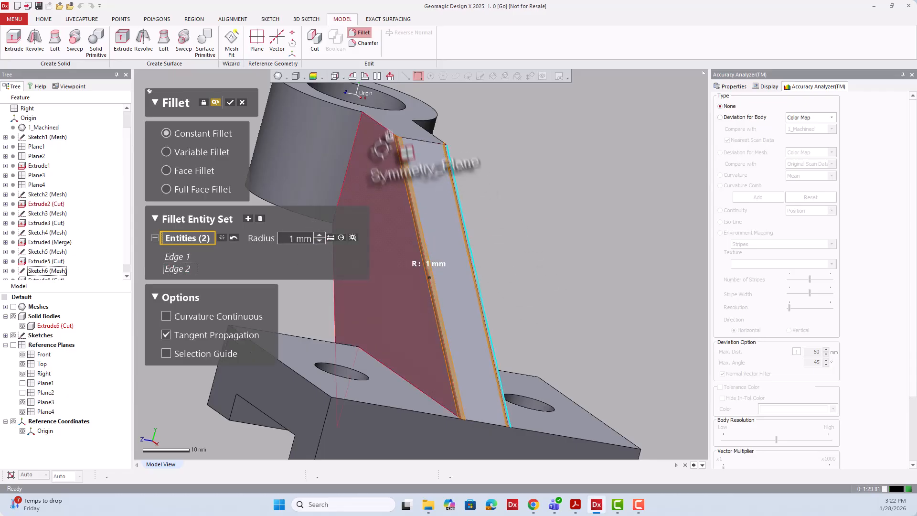
pyautogui.click(391, 130)
pyautogui.click(425, 129)
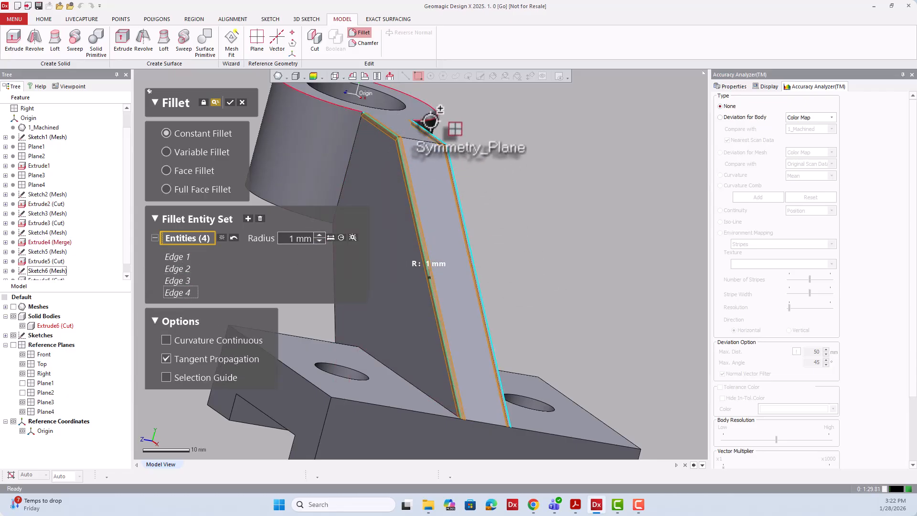
pyautogui.click(428, 122)
pyautogui.click(289, 211)
# Step: Add the two edges of the rib's rear side beneath the ring to the fillet selection
pyautogui.scroll(-2, 475, 211)
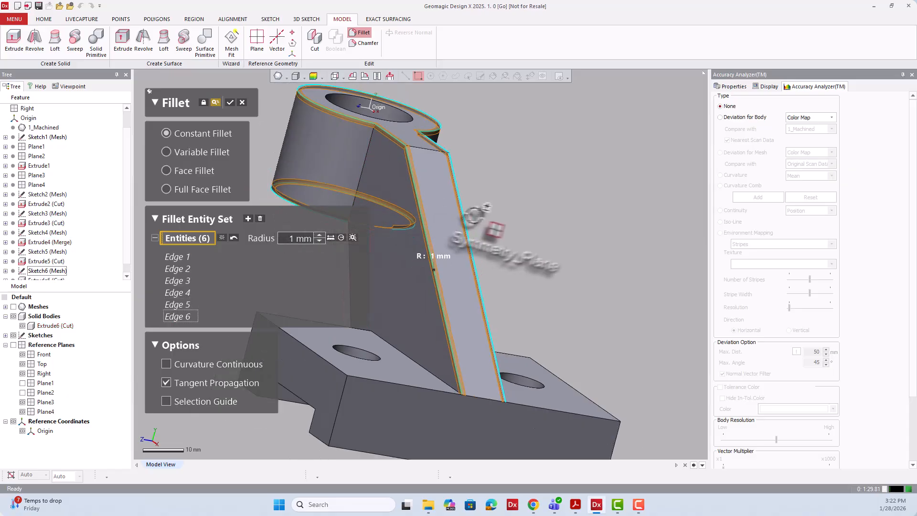
pyautogui.moveTo(475, 211); pyautogui.dragTo(556, 242, button='right')
pyautogui.scroll(-3, 557, 242)
pyautogui.scroll(4, 392, 238)
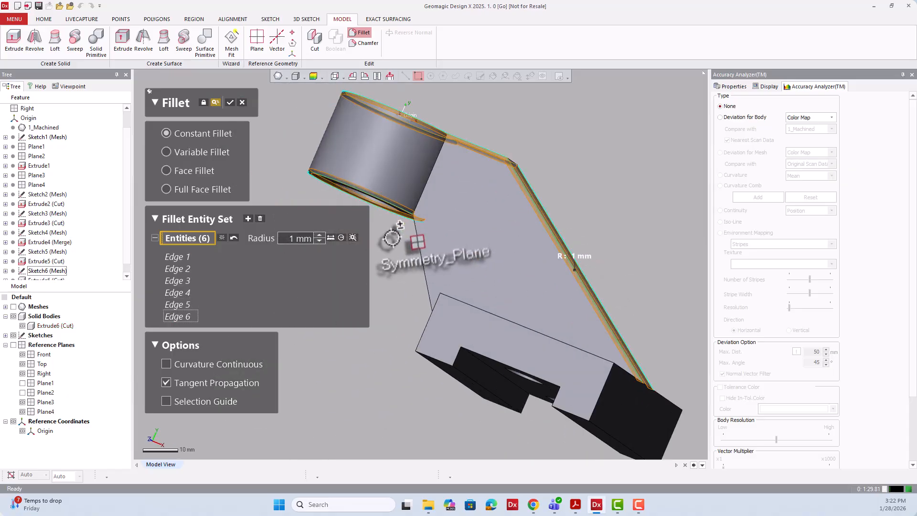
pyautogui.click(421, 246)
pyautogui.moveTo(420, 246); pyautogui.dragTo(688, 256, button='right')
pyautogui.moveTo(576, 271); pyautogui.dragTo(675, 292, button='right')
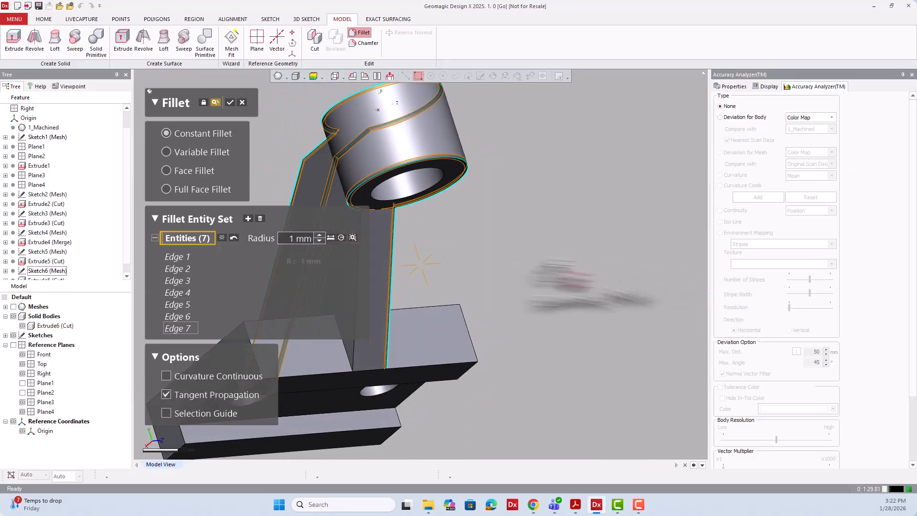
pyautogui.moveTo(540, 279); pyautogui.dragTo(585, 287, button='right')
pyautogui.click(404, 253)
pyautogui.moveTo(404, 252); pyautogui.dragTo(519, 292, button='right')
pyautogui.click(419, 193)
# Step: Remove the vertical edge between rib and ring from the selection and apply the 1 mm fillet
pyautogui.moveTo(385, 212); pyautogui.dragTo(417, 263, button='right')
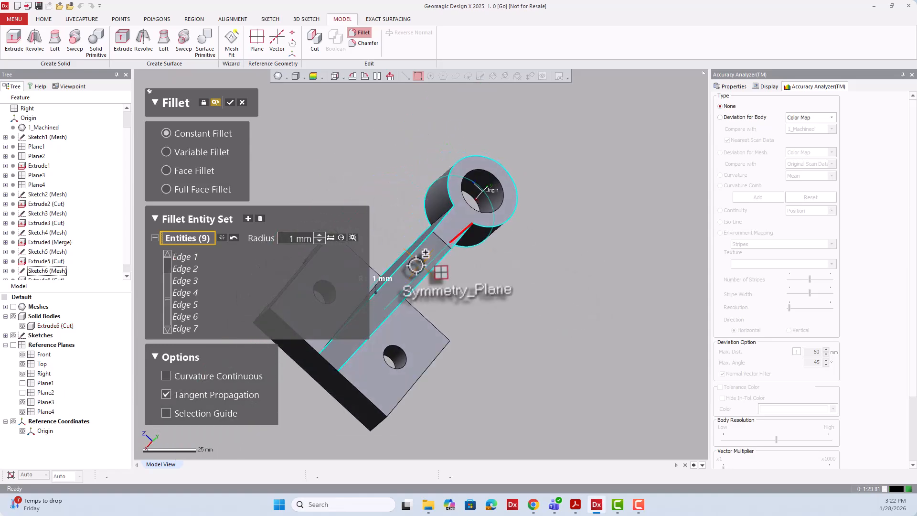
pyautogui.click(442, 214)
pyautogui.click(441, 214)
pyautogui.moveTo(471, 237); pyautogui.dragTo(409, 190, button='right')
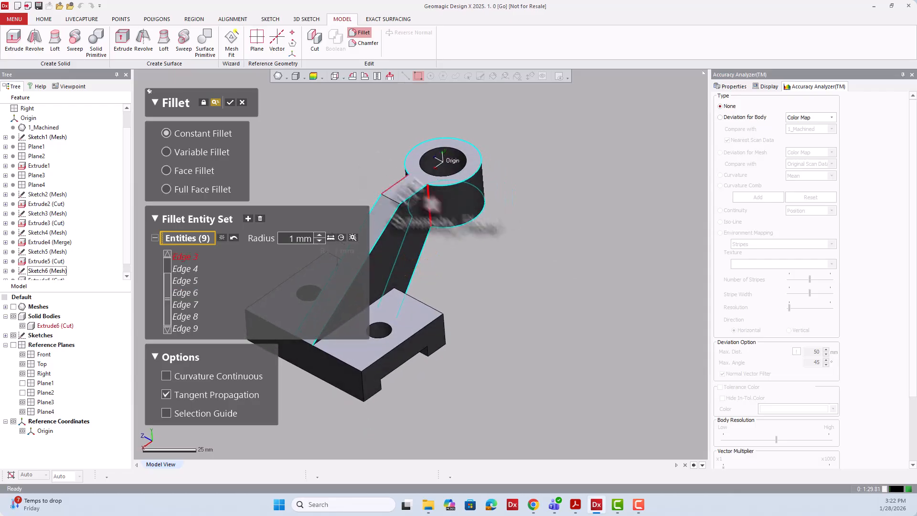
pyautogui.click(431, 214)
pyautogui.moveTo(516, 273); pyautogui.dragTo(406, 179, button='right')
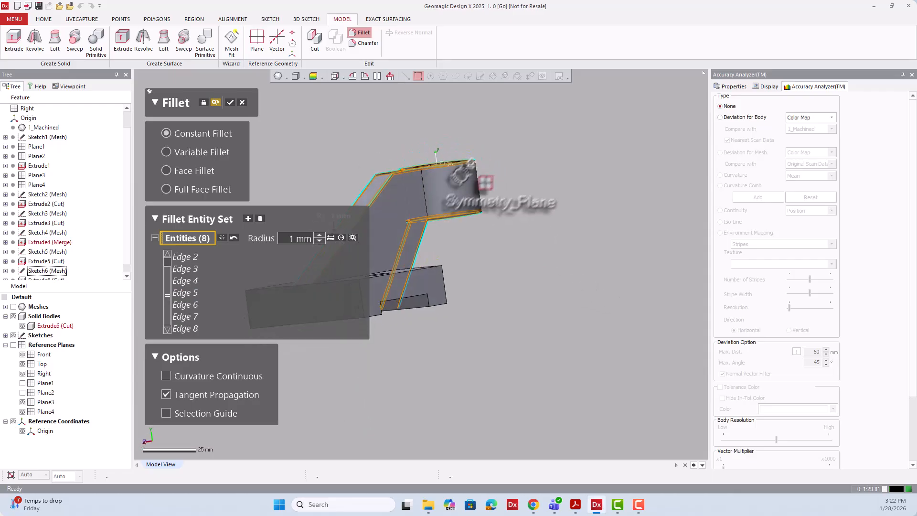
pyautogui.click(231, 102)
# Step: Start a 1 mm constant fillet without tangent propagation on the outer edges of the base plate's top faces
pyautogui.moveTo(246, 163); pyautogui.dragTo(425, 143, button='right')
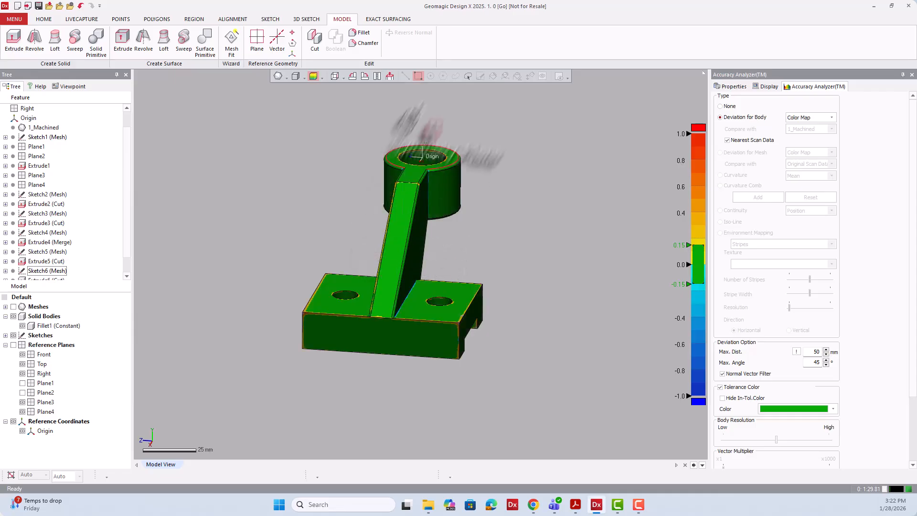
pyautogui.click(360, 32)
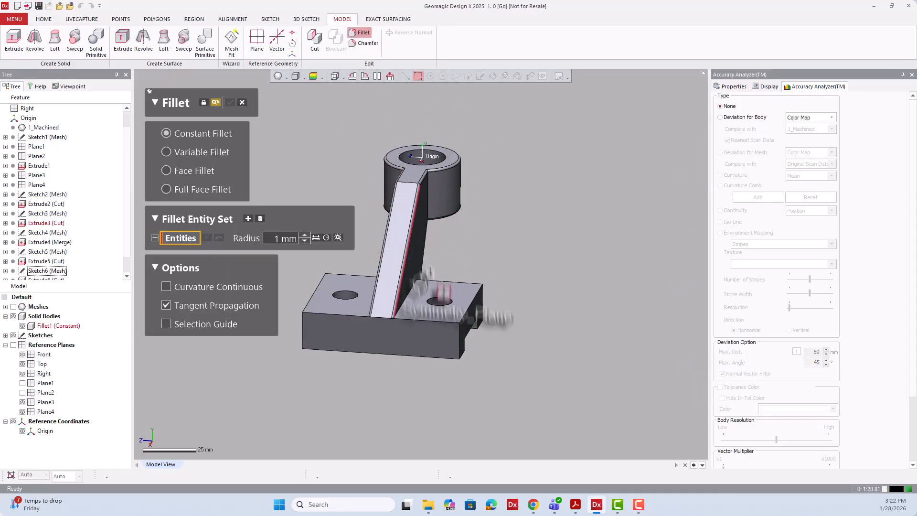
pyautogui.click(428, 319)
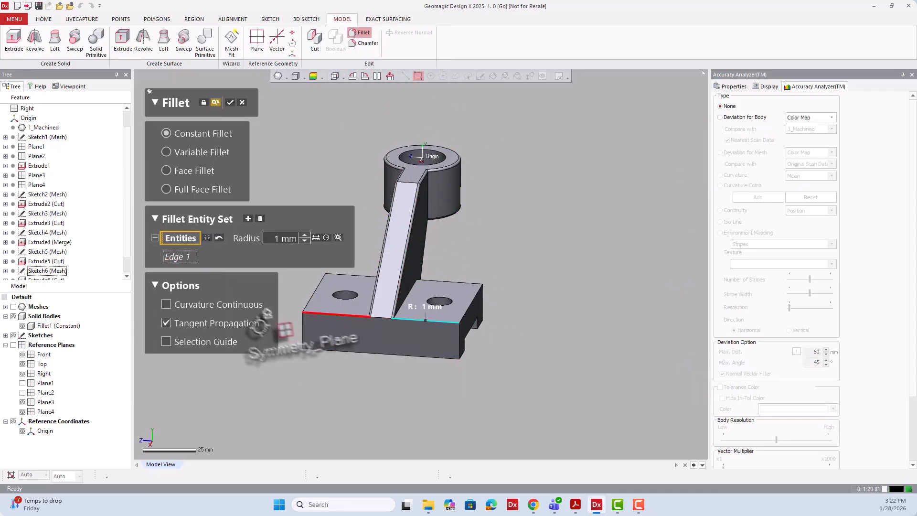
pyautogui.click(469, 304)
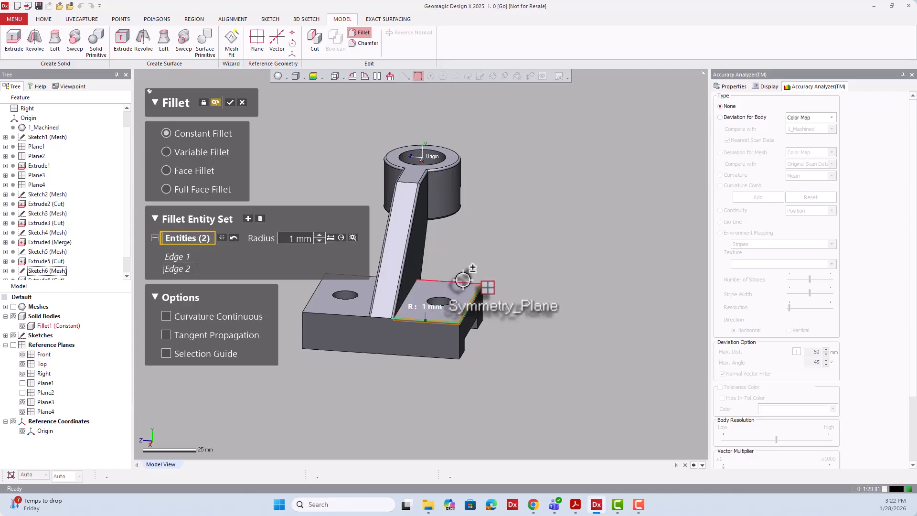
pyautogui.click(370, 283)
pyautogui.click(360, 313)
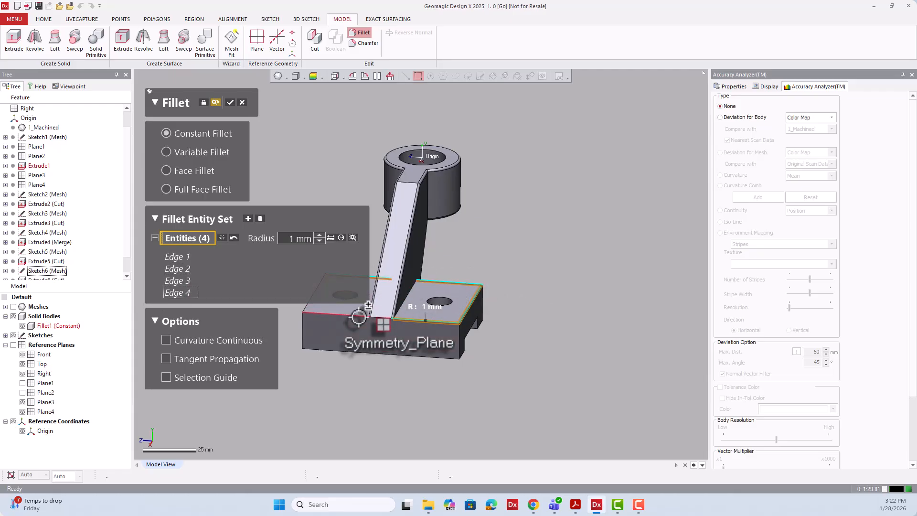
pyautogui.click(359, 315)
# Step: Add the lower and vertical edges of the base plate's front face to the selection and apply the 1 mm fillet
pyautogui.scroll(-2, 373, 295)
pyautogui.click(404, 311)
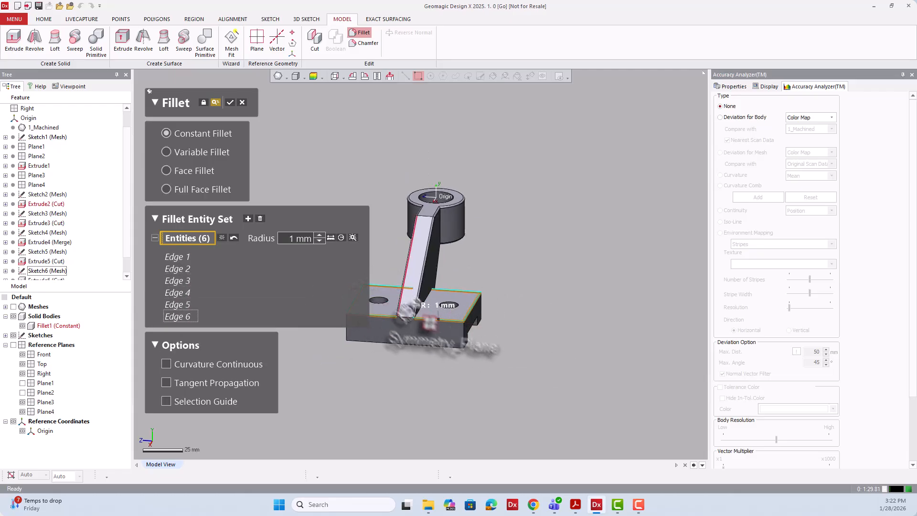
pyautogui.click(415, 318)
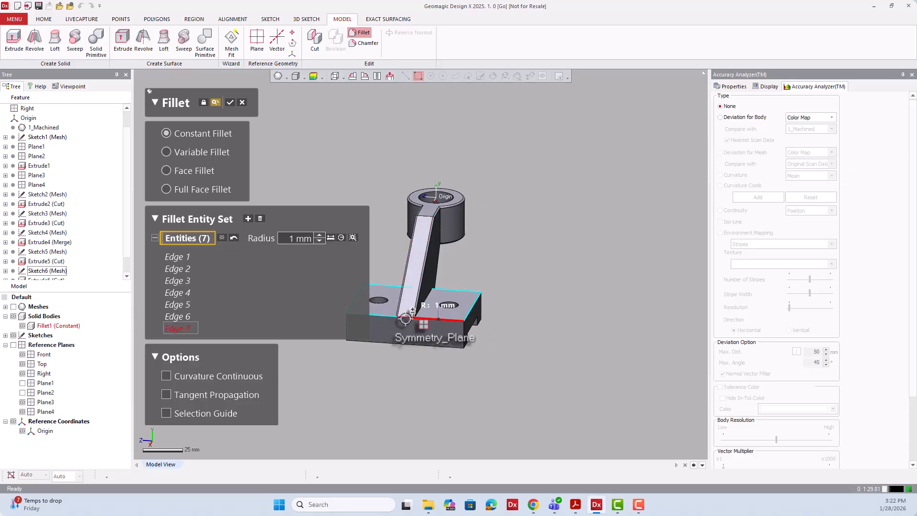
pyautogui.click(463, 335)
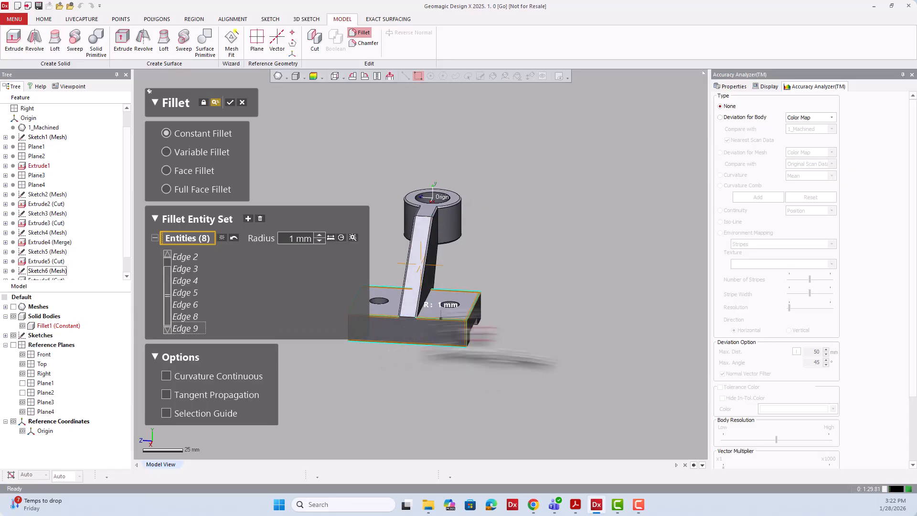
pyautogui.moveTo(420, 329); pyautogui.dragTo(478, 326, button='right')
pyautogui.moveTo(407, 334); pyautogui.dragTo(495, 335, button='right')
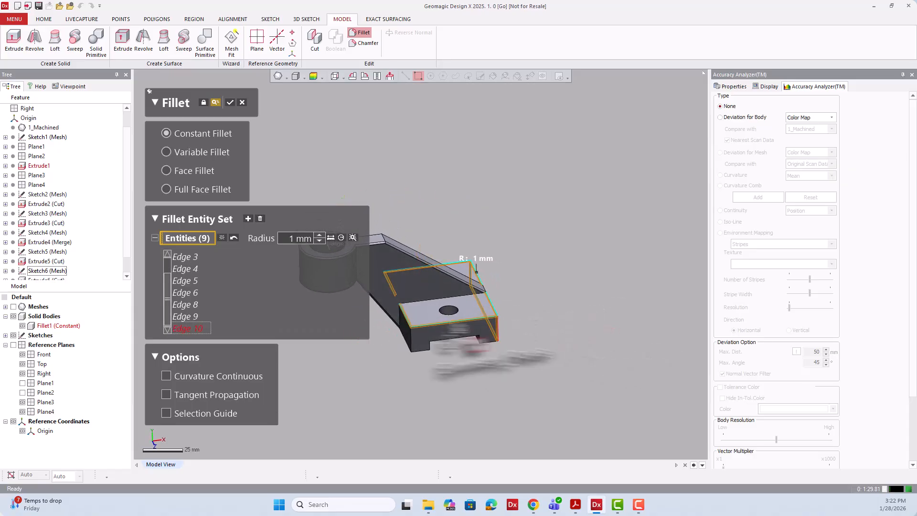
pyautogui.moveTo(406, 339); pyautogui.dragTo(487, 341, button='right')
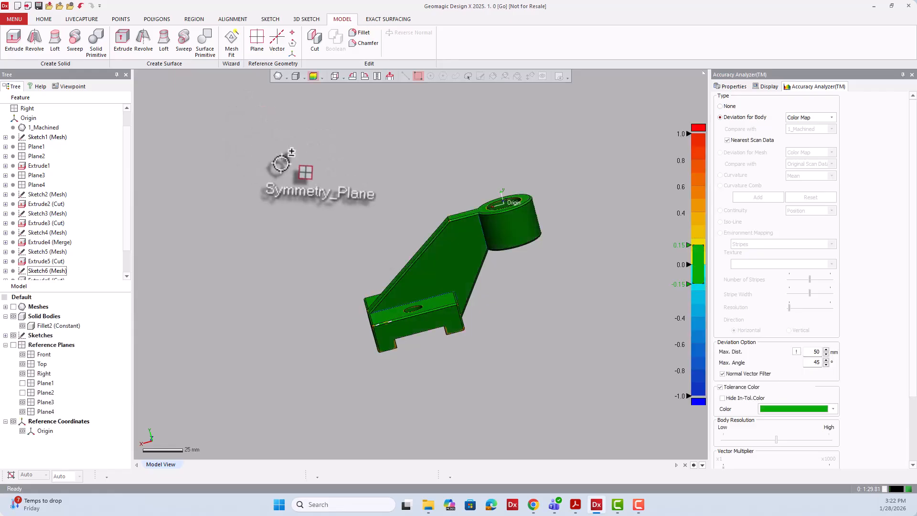
# Step: Fillet the bend edge where the rib's sloping face meets its flat top face
pyautogui.moveTo(263, 187)
pyautogui.mouseDown(button='right')
pyautogui.moveTo(406, 253)
pyautogui.moveTo(355, 210)
pyautogui.moveTo(342, 170)
pyautogui.mouseUp(button='right')
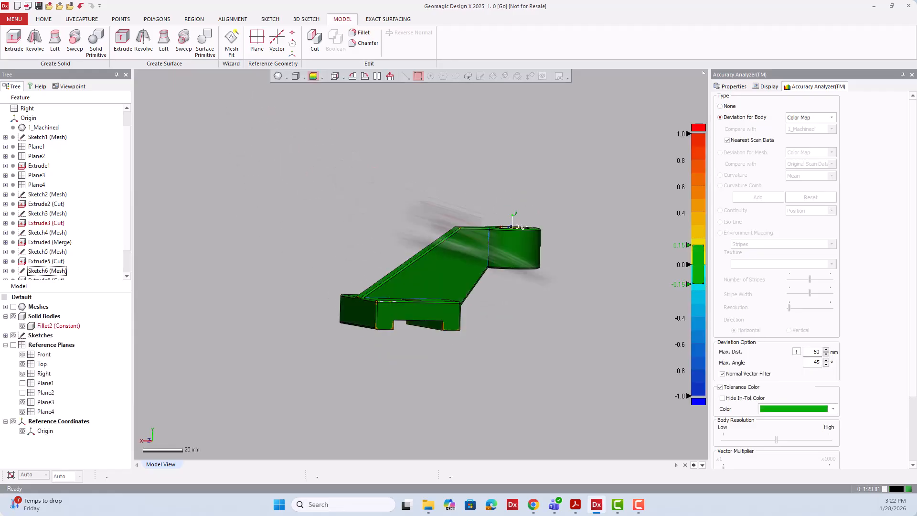
pyautogui.moveTo(464, 243); pyautogui.dragTo(436, 287, button='right')
pyautogui.moveTo(492, 271); pyautogui.dragTo(466, 352, button='right')
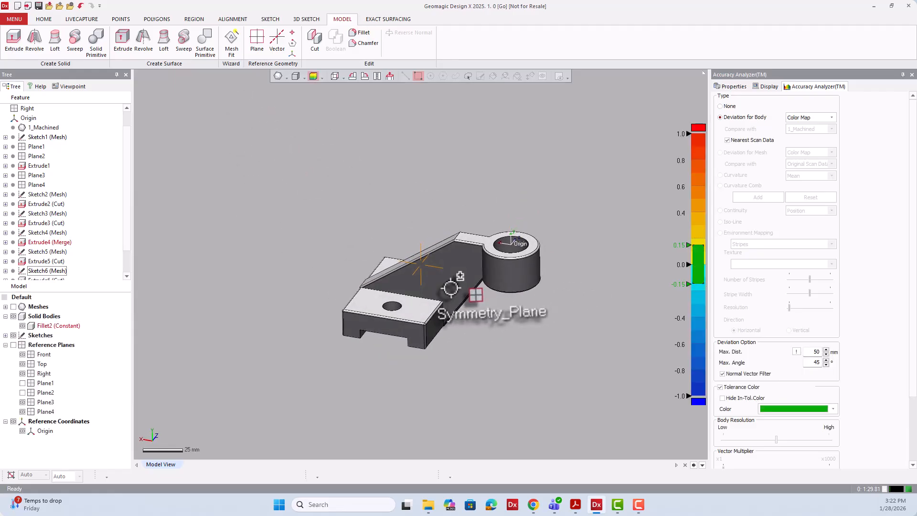
pyautogui.scroll(3, 442, 286)
pyautogui.moveTo(484, 263); pyautogui.dragTo(420, 262, button='right')
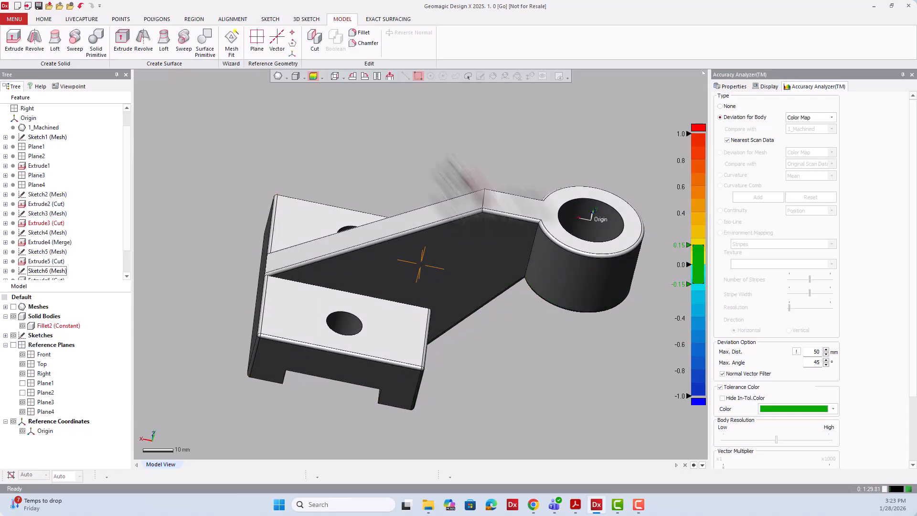
pyautogui.click(362, 32)
pyautogui.click(483, 197)
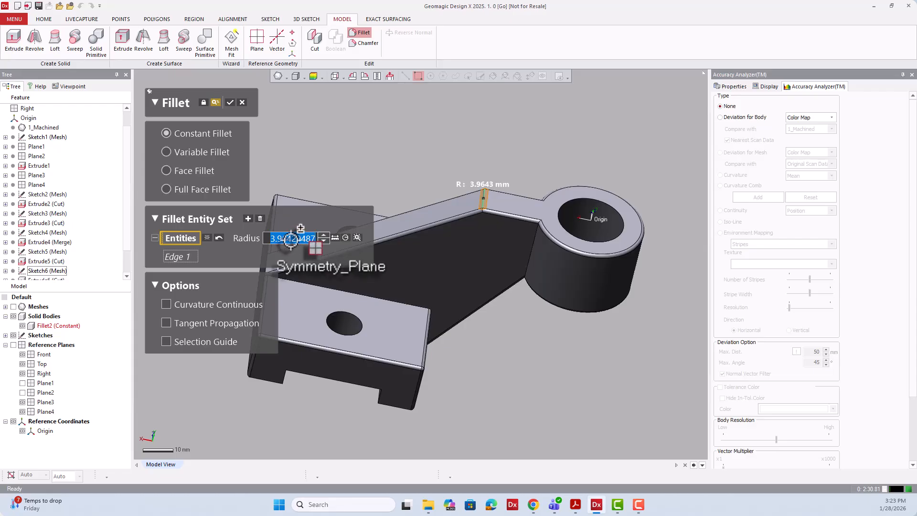
pyautogui.click(230, 102)
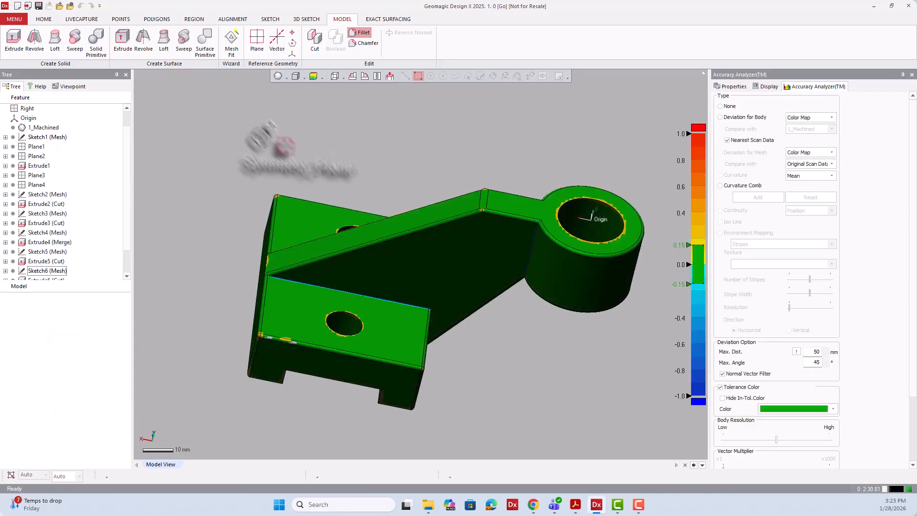
# Step: Save the model on the Desktop as Machine_Alignement_excercise in Geomagic Design X format
pyautogui.scroll(-3, 396, 275)
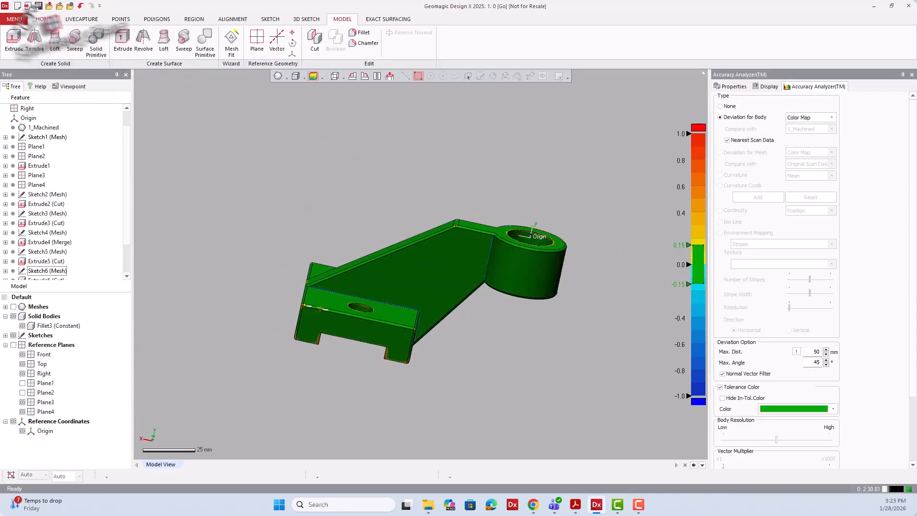
pyautogui.click(17, 18)
pyautogui.moveTo(24, 31)
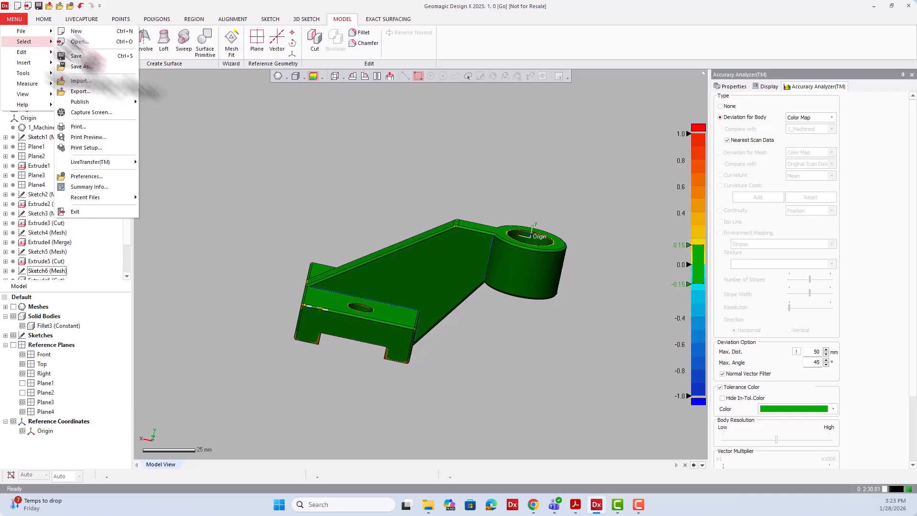
pyautogui.click(98, 107)
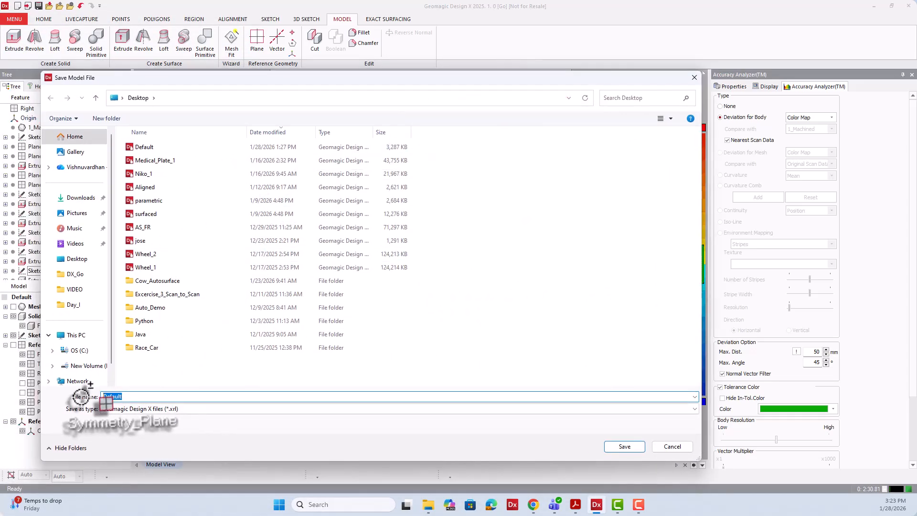
pyautogui.write('Machine_Alignement_excercise')
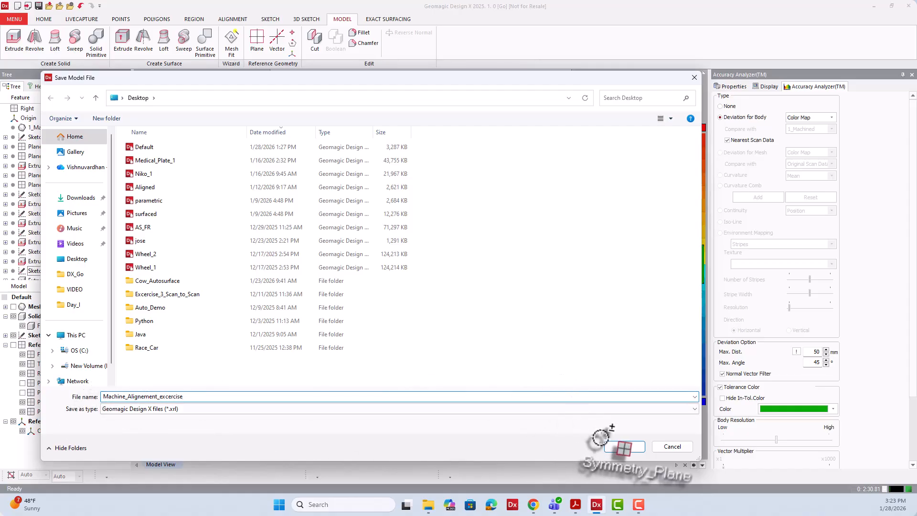
pyautogui.press('Tab')
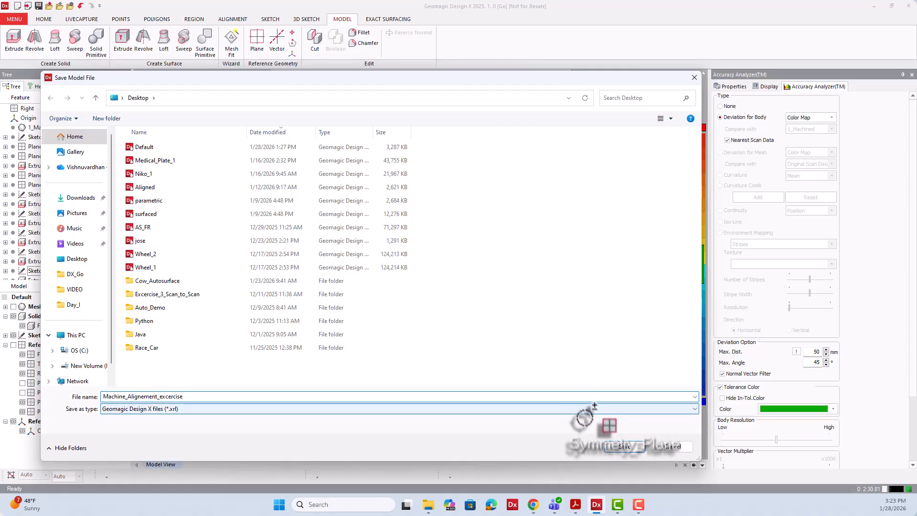
pyautogui.click(625, 446)
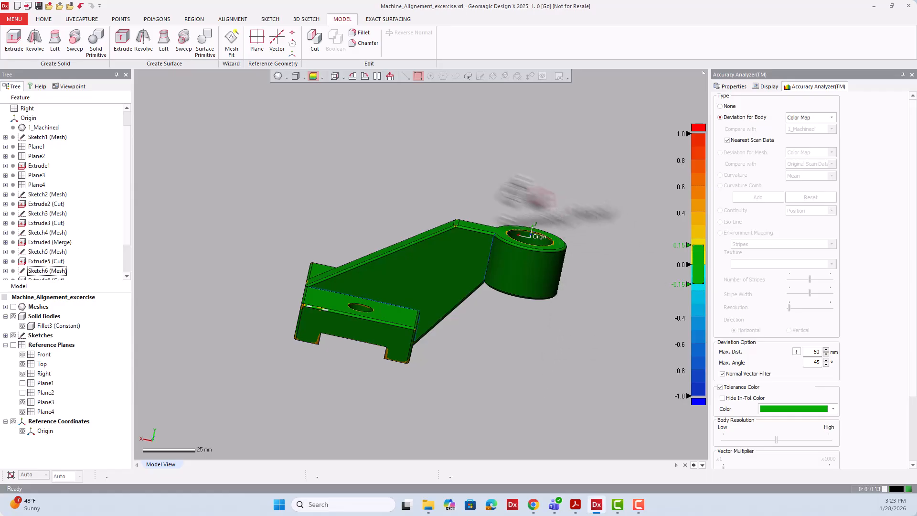
# Step: Transfer the model to SOLIDWORKS with LiveTransfer, starting from the first feature, and close the export message
pyautogui.moveTo(535, 201); pyautogui.dragTo(365, 193, button='right')
pyautogui.moveTo(472, 286); pyautogui.dragTo(453, 263, button='right')
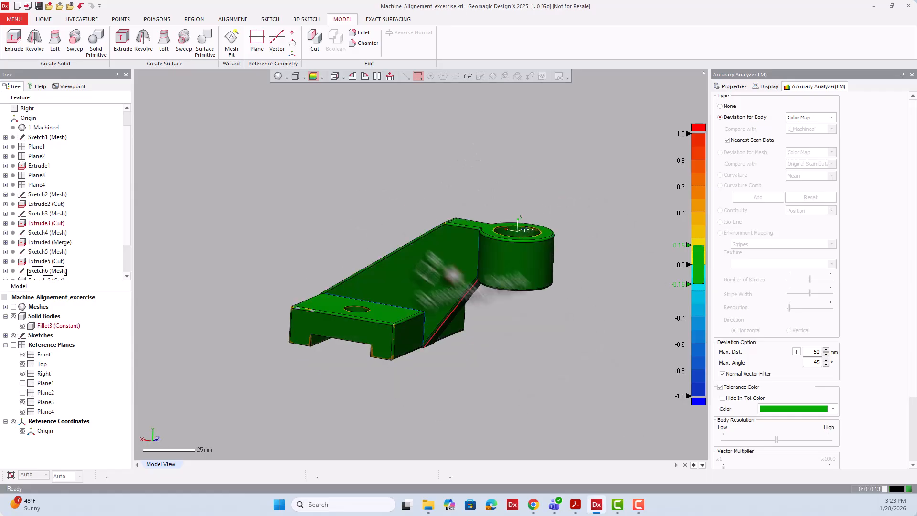
pyautogui.click(42, 20)
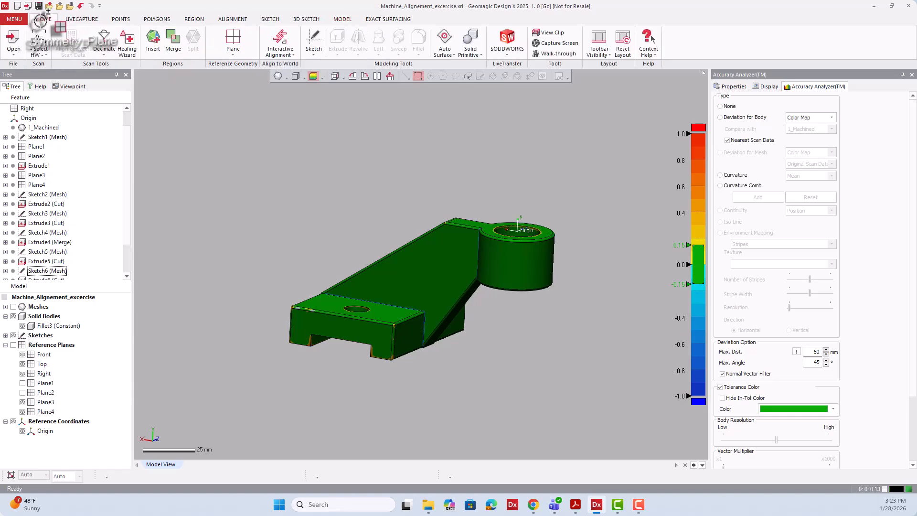
pyautogui.click(507, 52)
pyautogui.click(518, 107)
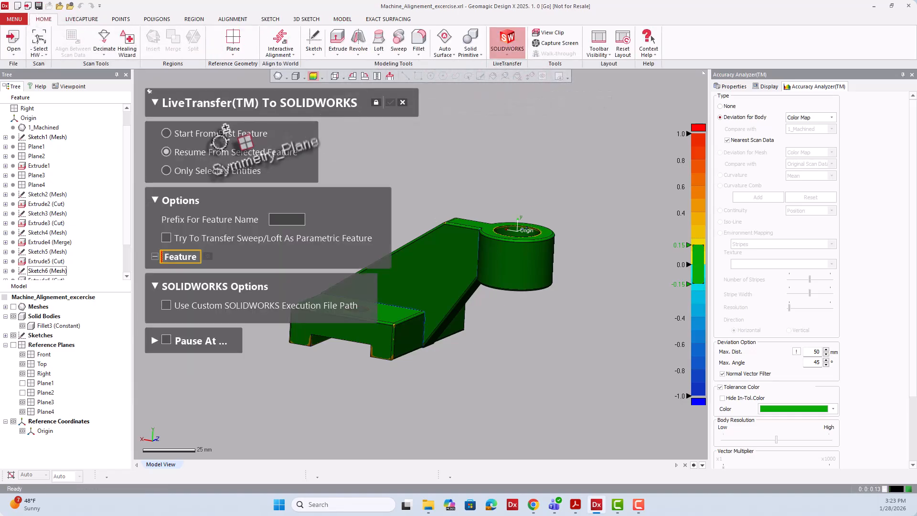
pyautogui.click(224, 134)
pyautogui.click(390, 102)
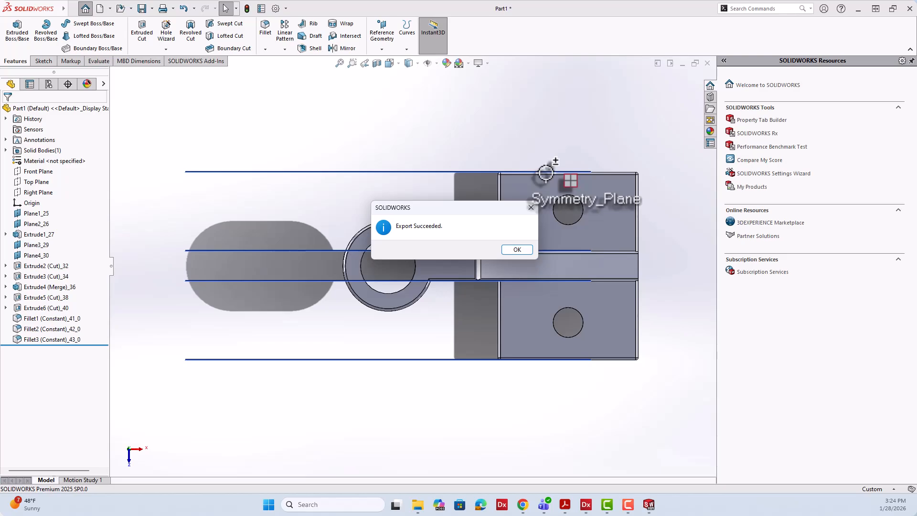
pyautogui.click(517, 249)
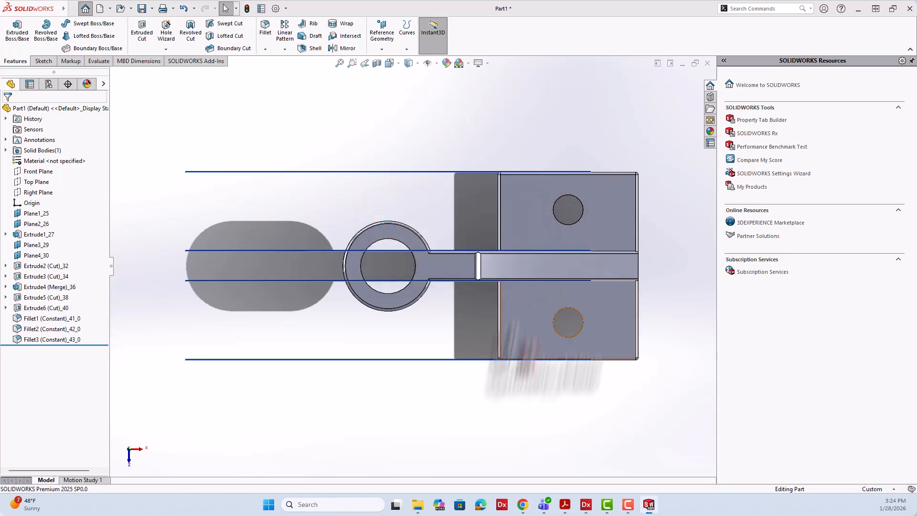
# Step: Open the first extrusion's mesh sketch to examine its profile, exit the sketch and highlight the extrusion on the model
pyautogui.moveTo(501, 392); pyautogui.dragTo(590, 259, button='middle')
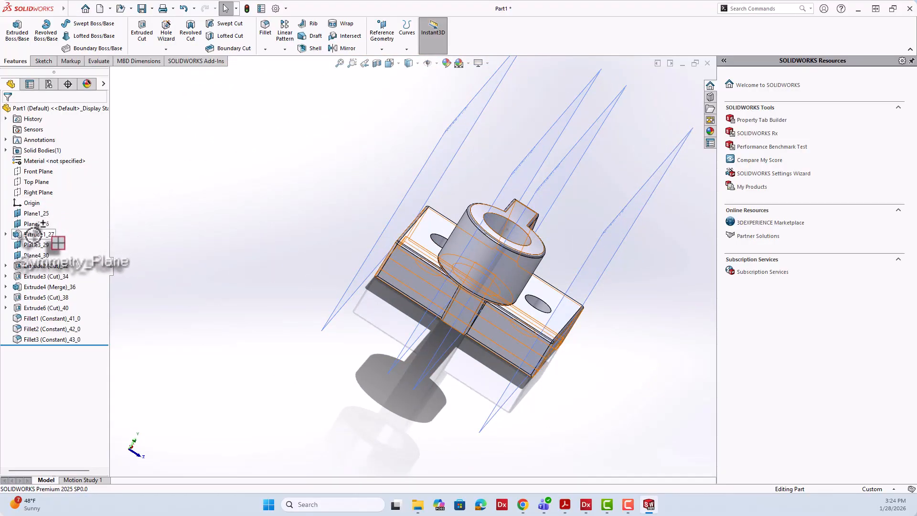
pyautogui.click(6, 234)
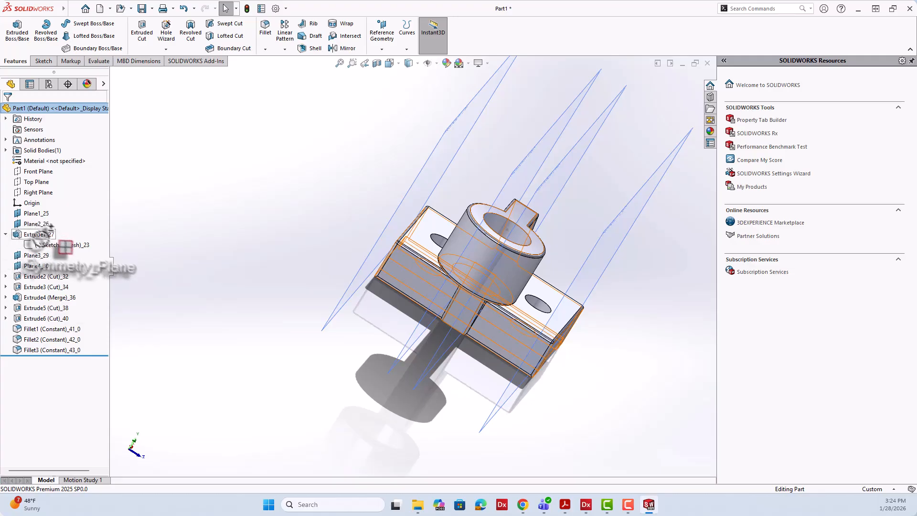
pyautogui.click(49, 245)
pyautogui.click(58, 219)
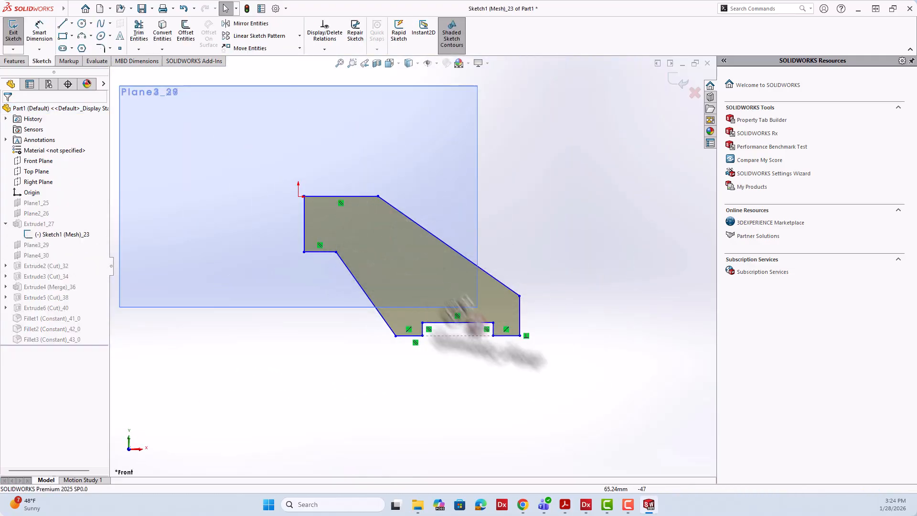
pyautogui.click(677, 84)
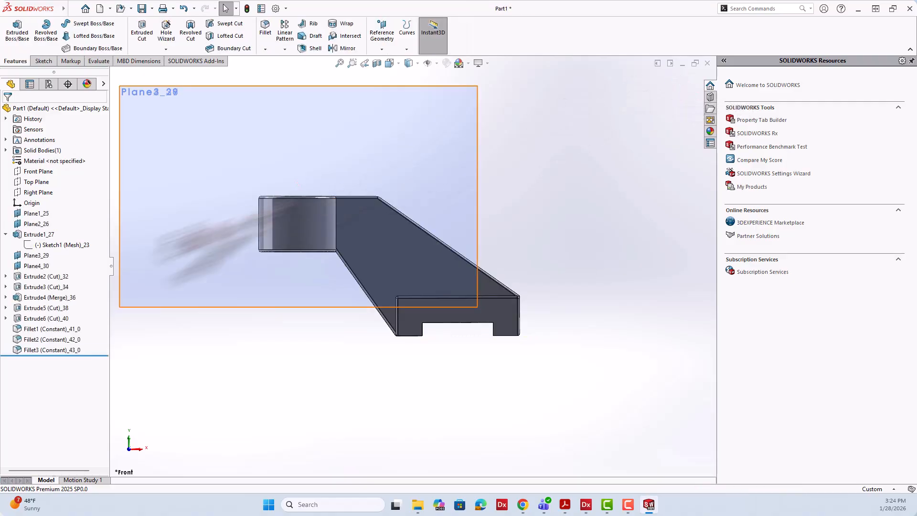
pyautogui.click(41, 234)
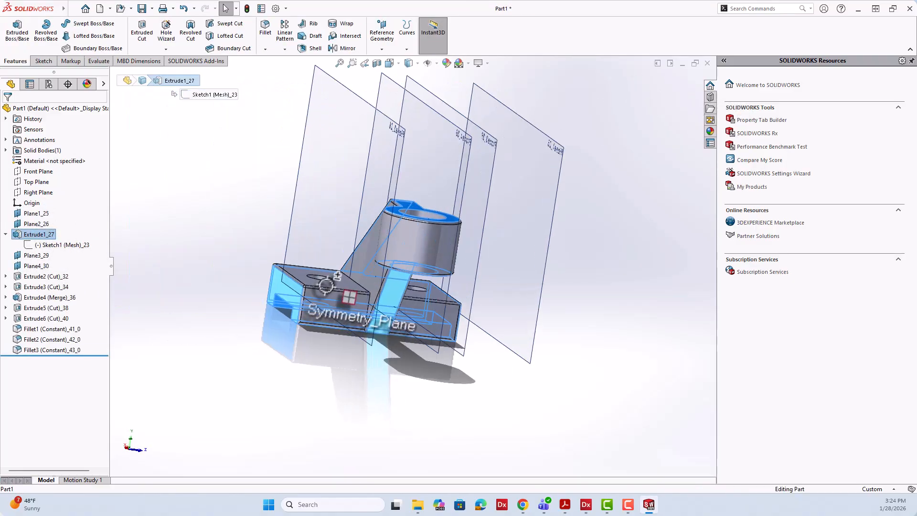
# Step: Roll the feature history back to just before the Extrude2 cut to view the base extrusion alone
pyautogui.rightClick(38, 276)
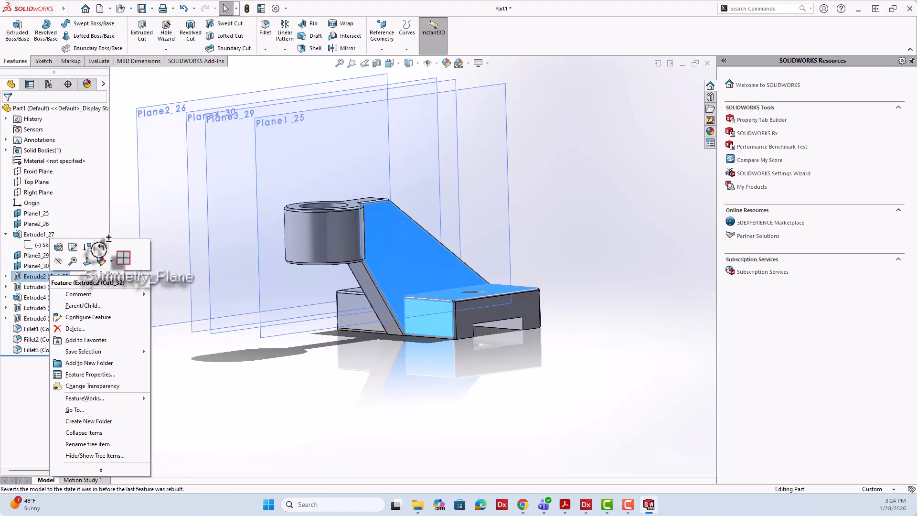
pyautogui.click(100, 246)
pyautogui.moveTo(195, 301); pyautogui.dragTo(191, 334, button='middle')
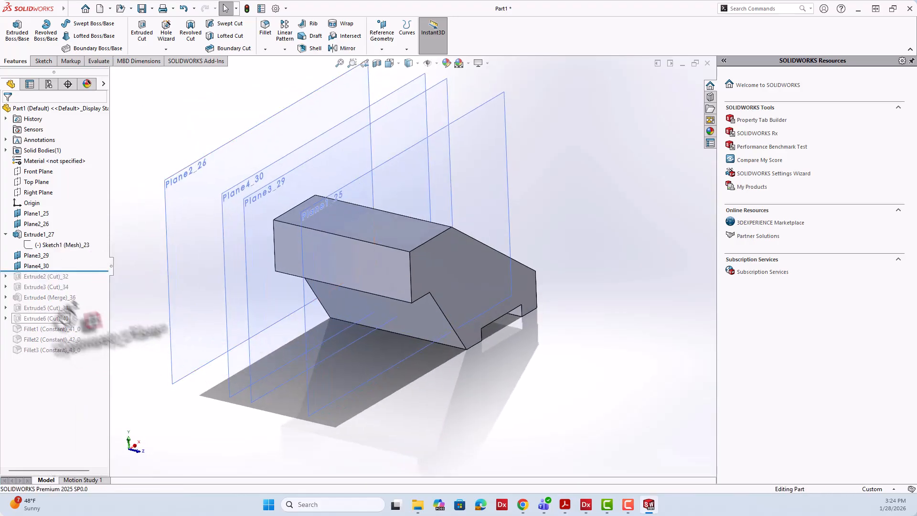
# Step: Roll the feature history forward in stages, through the Extrude5 cut, the Extrude6 cut and finally all the fillets
pyautogui.rightClick(69, 316)
pyautogui.click(79, 317)
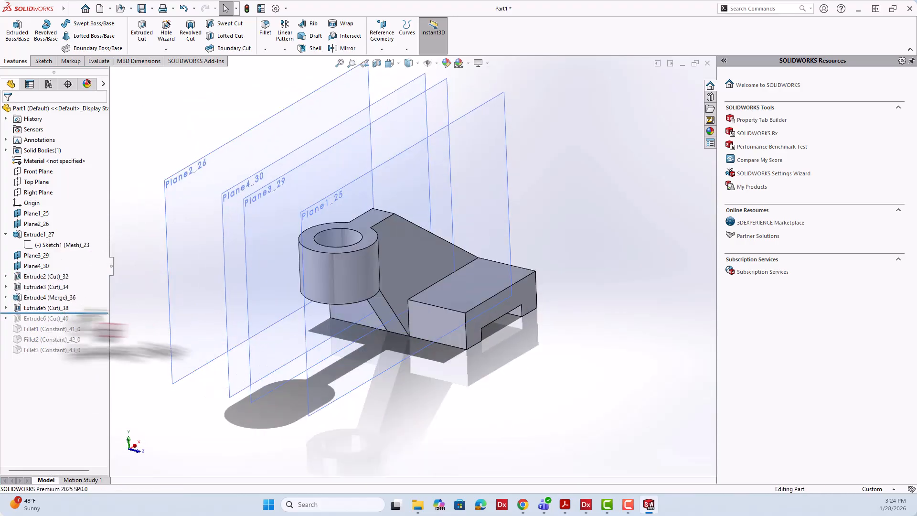
pyautogui.rightClick(51, 319)
pyautogui.click(64, 350)
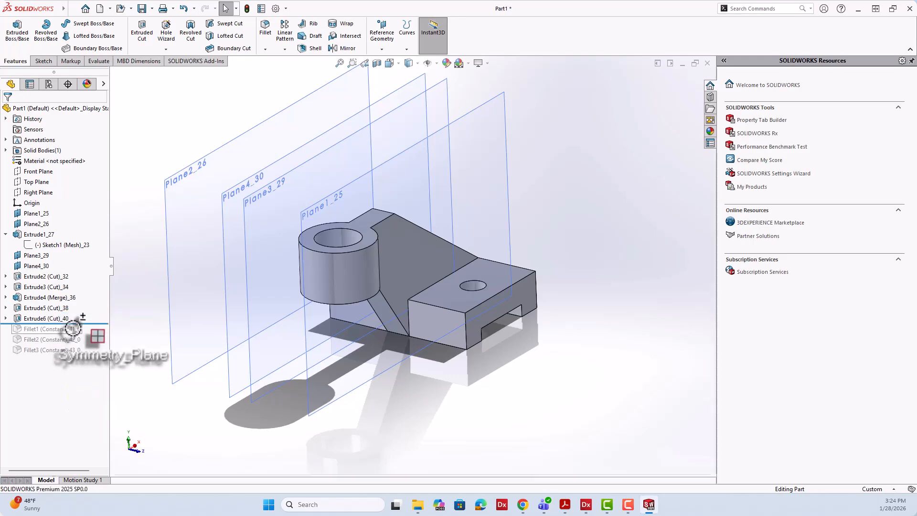
pyautogui.rightClick(55, 351)
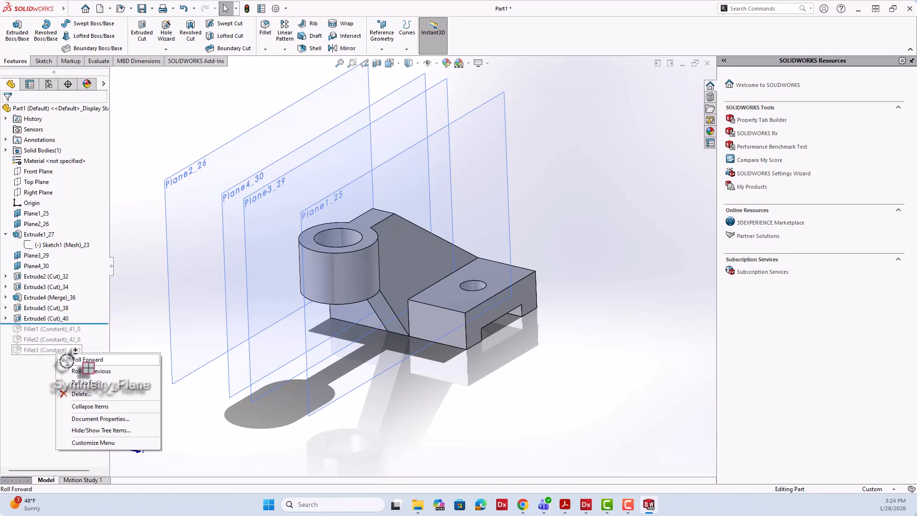
pyautogui.click(67, 377)
pyautogui.moveTo(254, 346)
pyautogui.mouseDown(button='middle')
pyautogui.moveTo(268, 338)
pyautogui.moveTo(246, 331)
pyautogui.mouseUp(button='middle')
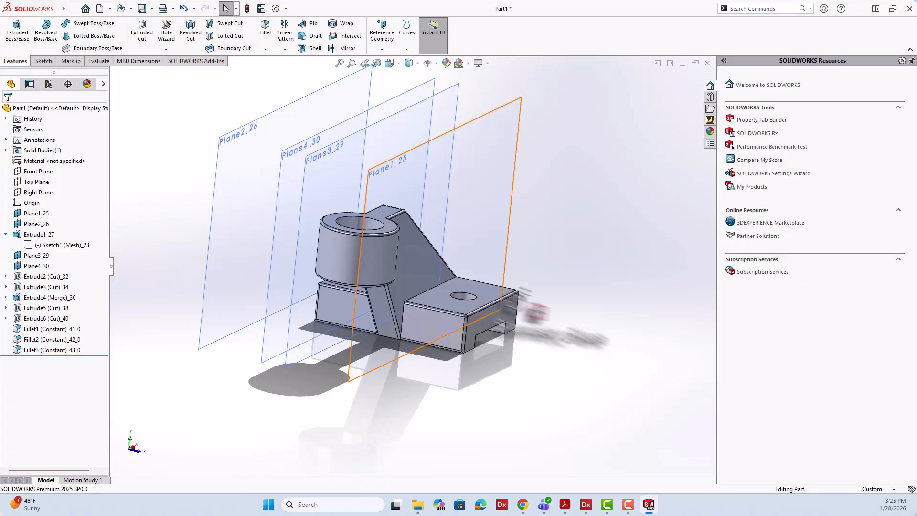
pyautogui.moveTo(497, 315); pyautogui.dragTo(469, 313, button='middle')
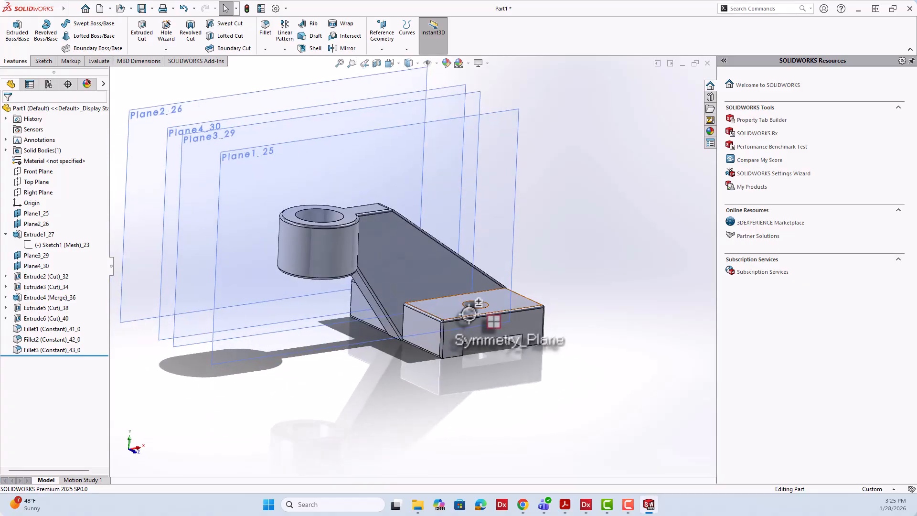
pyautogui.scroll(3, 468, 314)
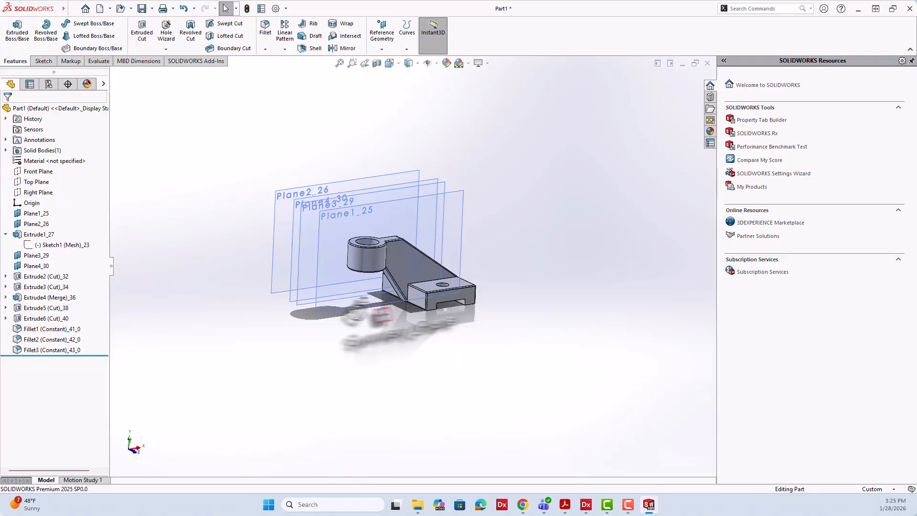